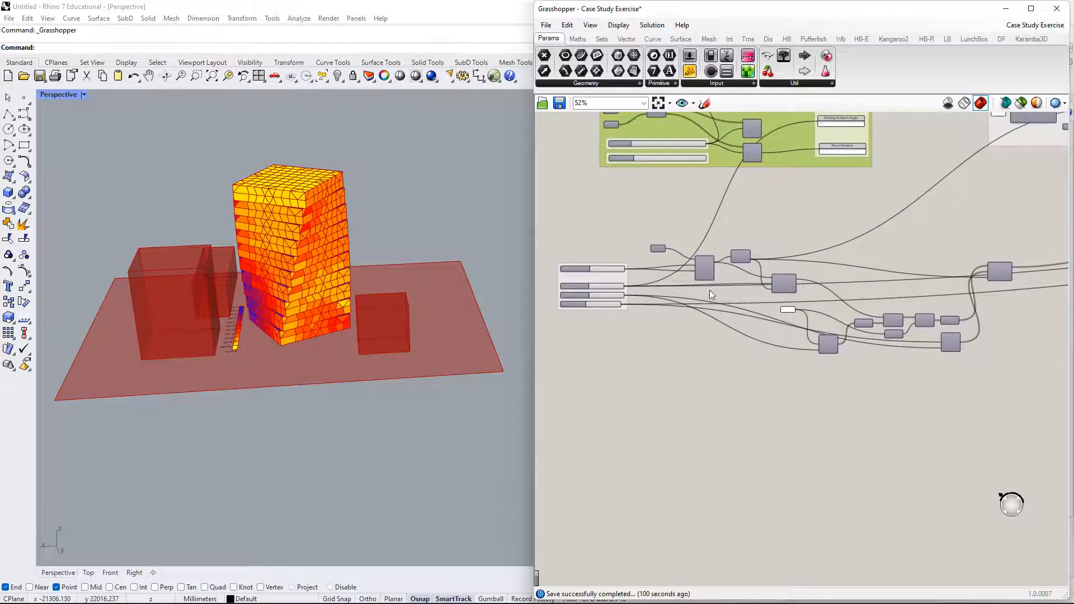
Rearrange the slider group and the rectangle, area, rotate and series components of the building definition, spacing them out on the canvas.
{"action": "right_click_drag", "start_coordinate": [307, 215], "coordinate": [382, 196]}
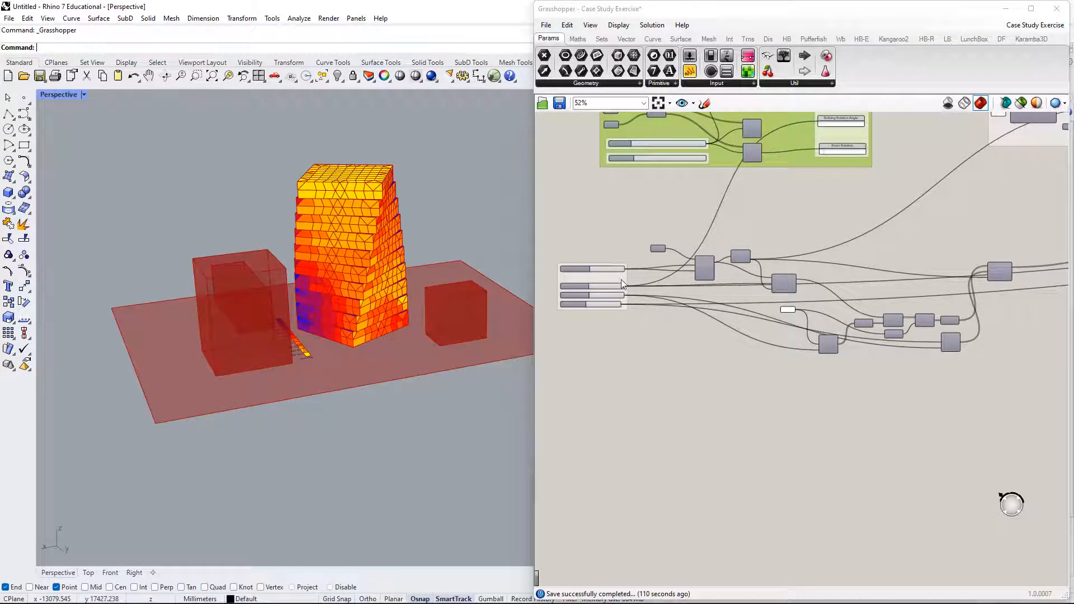
{"action": "left_click_drag", "start_coordinate": [619, 278], "coordinate": [620, 302]}
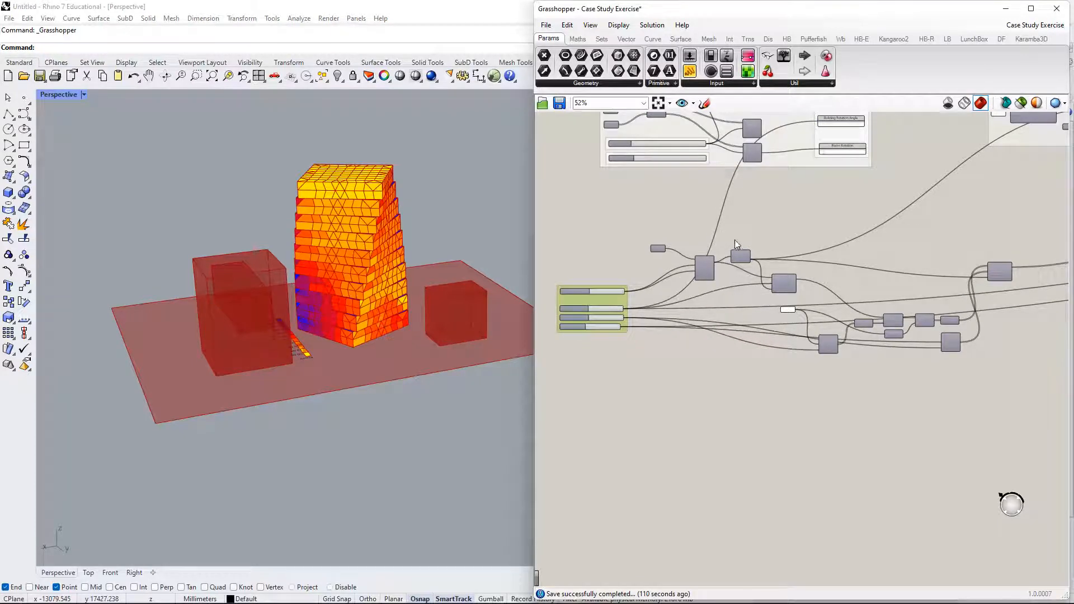
{"action": "left_click_drag", "start_coordinate": [700, 272], "coordinate": [690, 260]}
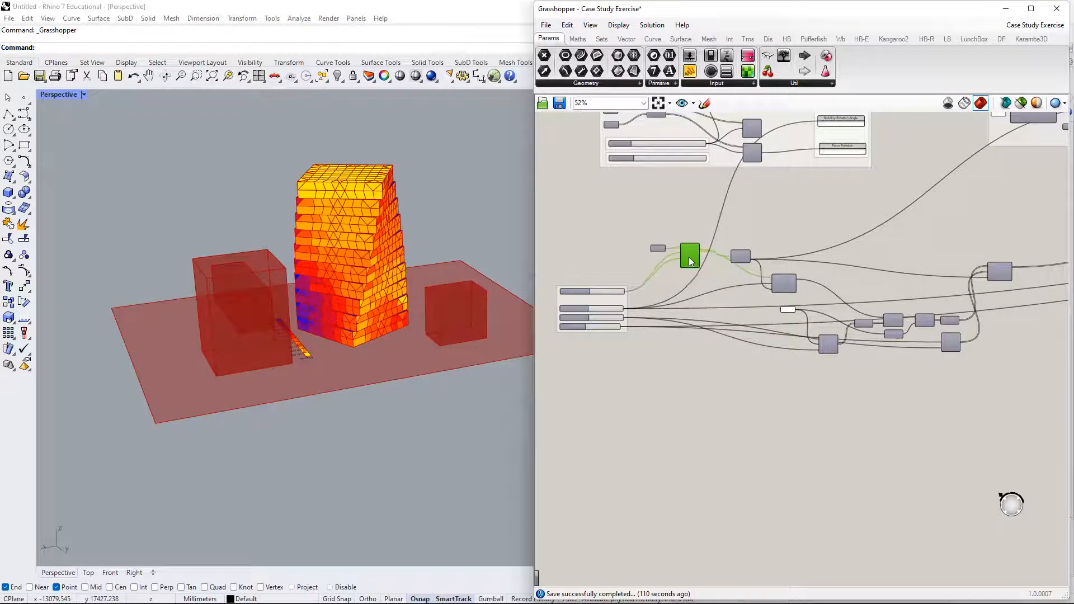
{"action": "right_click_drag", "start_coordinate": [734, 255], "coordinate": [697, 245]}
{"action": "left_click", "coordinate": [702, 246]}
{"action": "left_click_drag", "start_coordinate": [702, 246], "coordinate": [699, 233]}
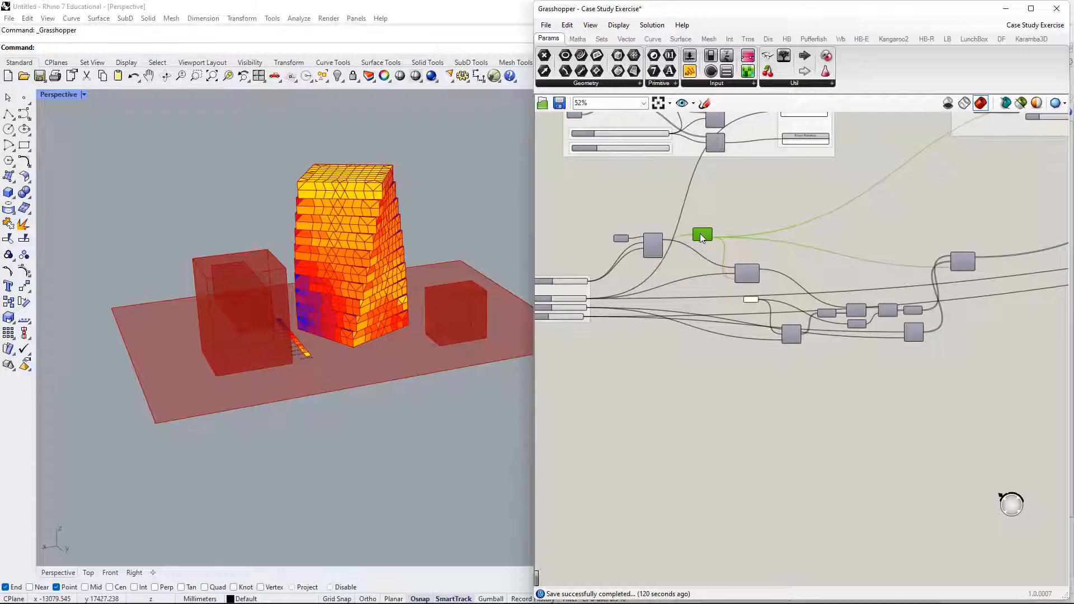
{"action": "left_click_drag", "start_coordinate": [749, 282], "coordinate": [748, 279]}
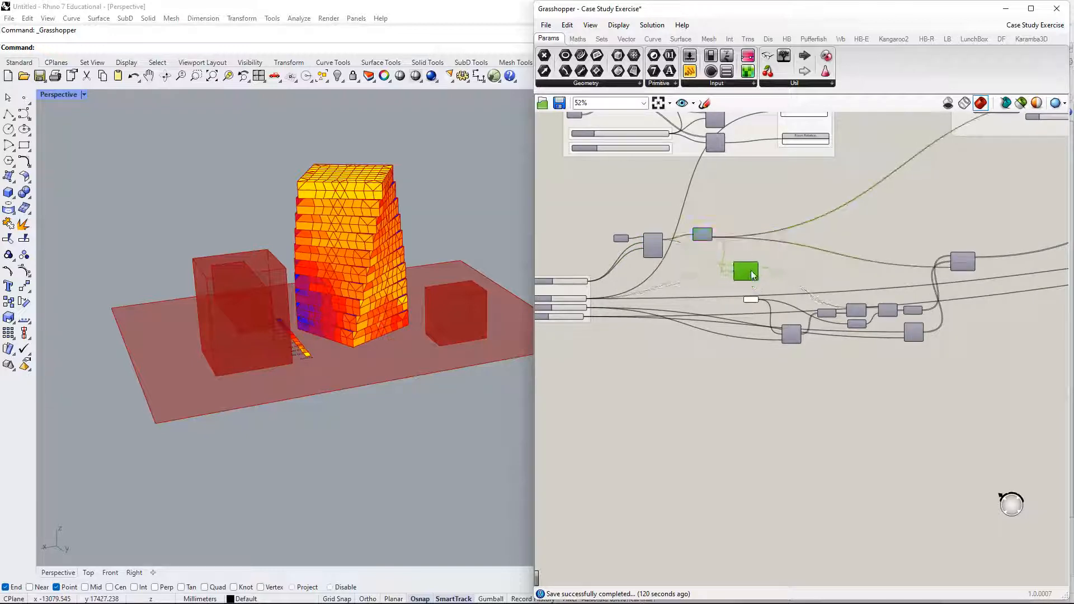
{"action": "left_click_drag", "start_coordinate": [784, 331], "coordinate": [779, 315]}
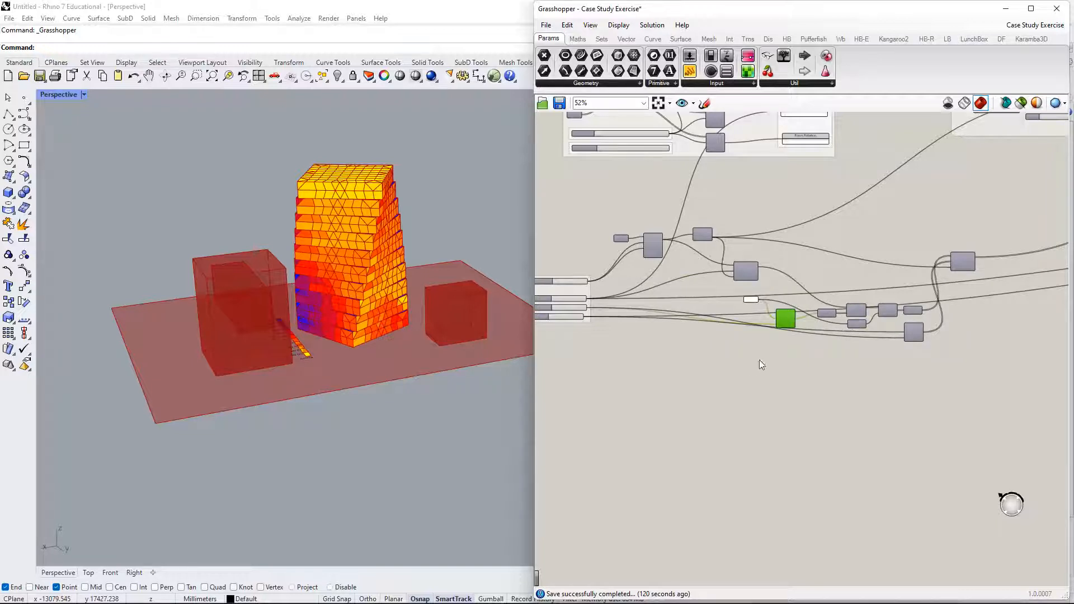
{"action": "right_click_drag", "start_coordinate": [766, 389], "coordinate": [818, 435]}
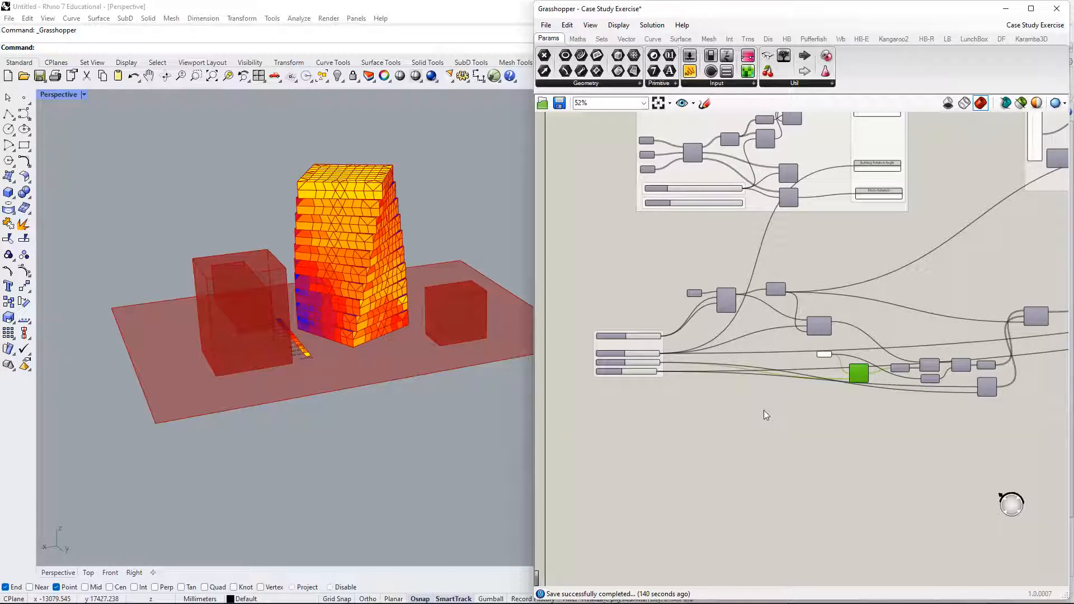
Shift the whole building-form component cluster further below the Eficiency Test Results group and nudge its last component up.
{"action": "right_click_drag", "start_coordinate": [700, 402], "coordinate": [700, 380]}
{"action": "scroll", "coordinate": [727, 281], "scroll_direction": "down", "scroll_amount": 2}
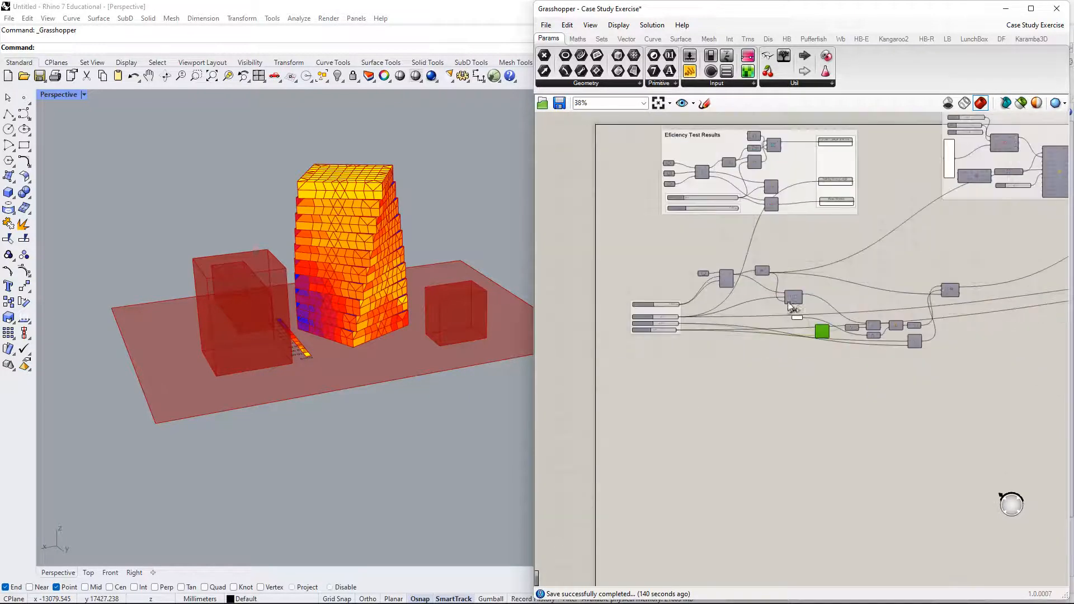
{"action": "left_click_drag", "start_coordinate": [1001, 257], "coordinate": [541, 437]}
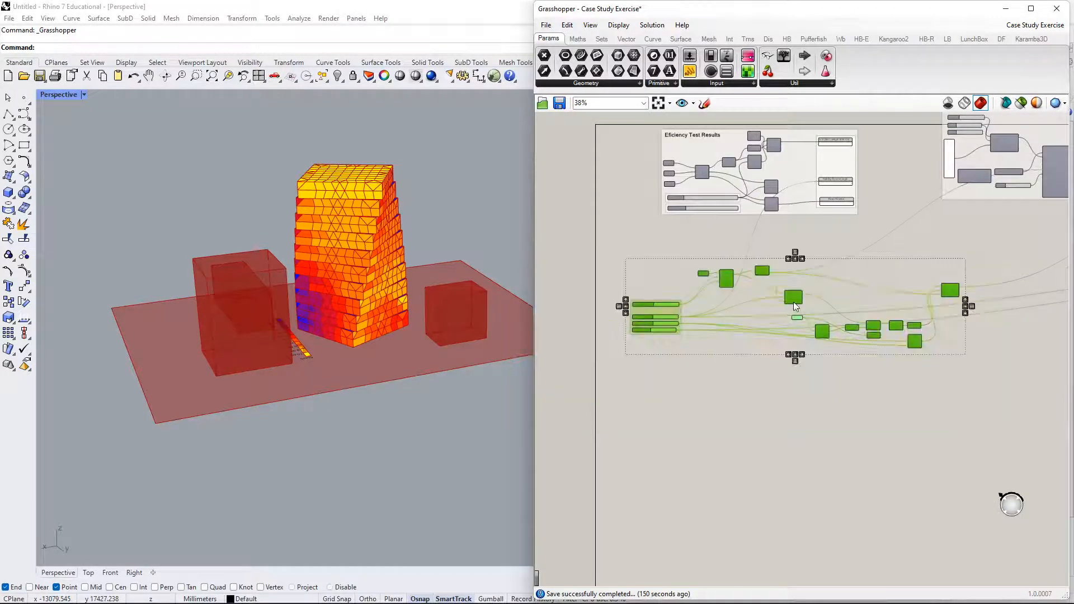
{"action": "left_click_drag", "start_coordinate": [795, 304], "coordinate": [794, 361]}
{"action": "right_click_drag", "start_coordinate": [852, 322], "coordinate": [818, 291]}
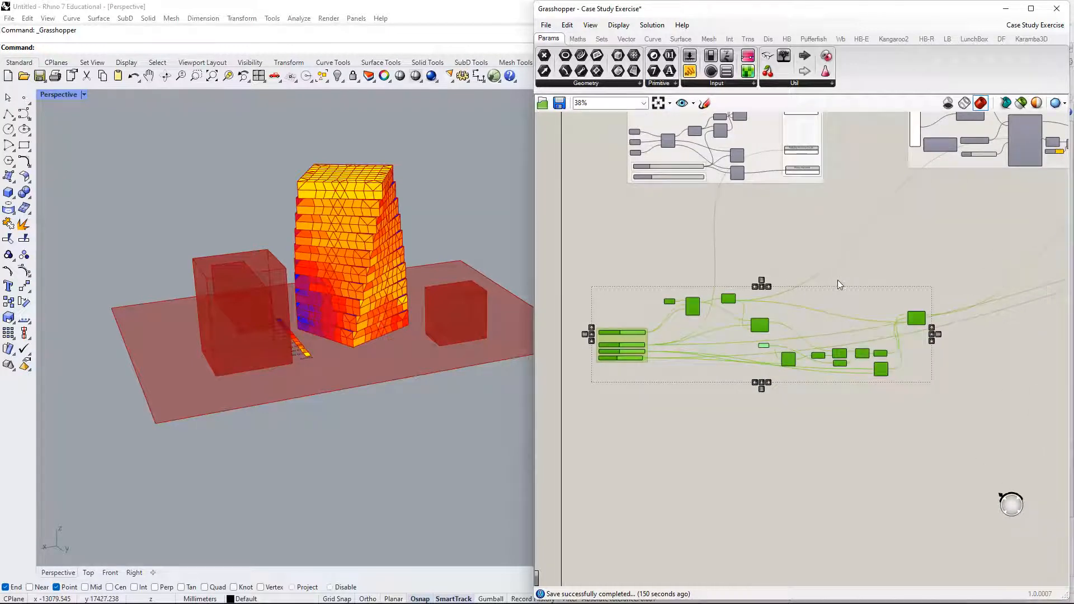
{"action": "right_click_drag", "start_coordinate": [874, 289], "coordinate": [796, 248]}
{"action": "left_click", "coordinate": [858, 242]}
{"action": "left_click_drag", "start_coordinate": [867, 295], "coordinate": [870, 282]}
{"action": "right_click_drag", "start_coordinate": [874, 219], "coordinate": [761, 373]}
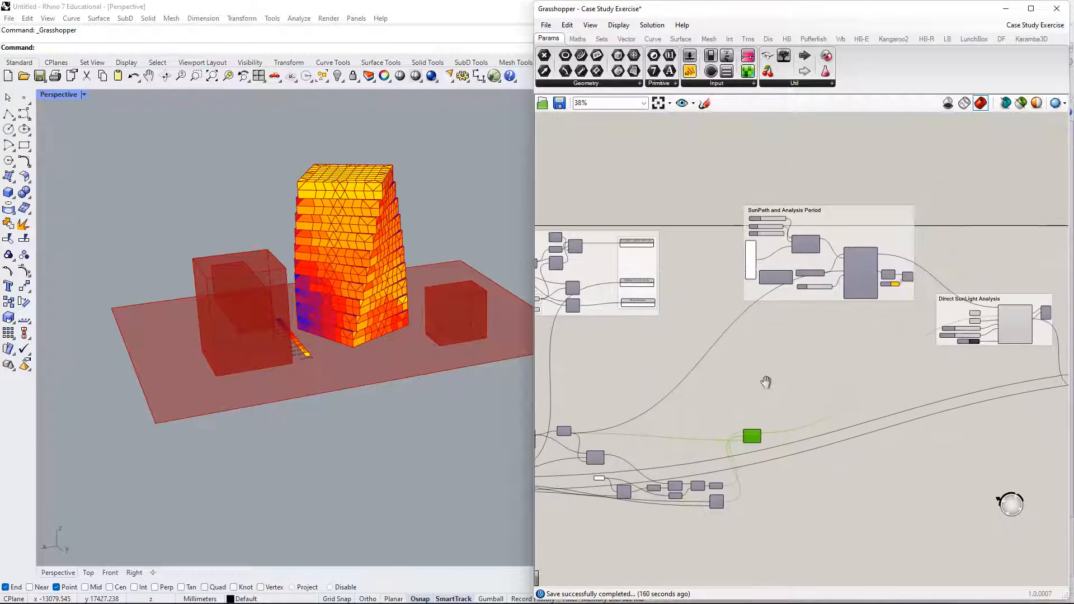
Move the SunPath and Analysis Period, Direct SunLight Analysis and Generative Design groups slightly up on the canvas.
{"action": "left_click", "coordinate": [847, 209]}
{"action": "right_click_drag", "start_coordinate": [900, 284], "coordinate": [782, 278]}
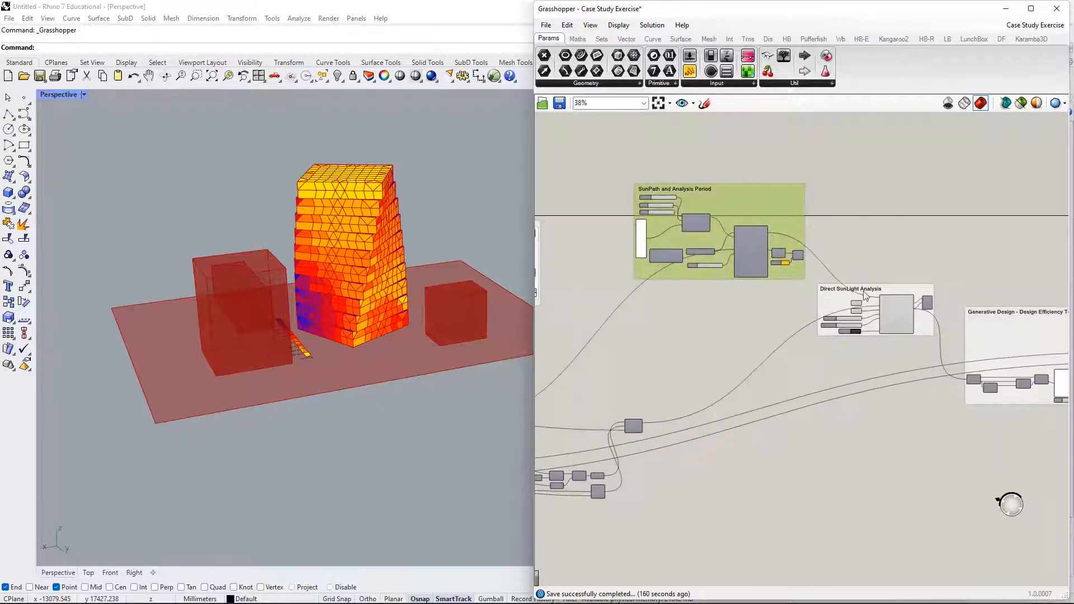
{"action": "left_click", "coordinate": [944, 295]}
{"action": "left_click", "coordinate": [1027, 288]}
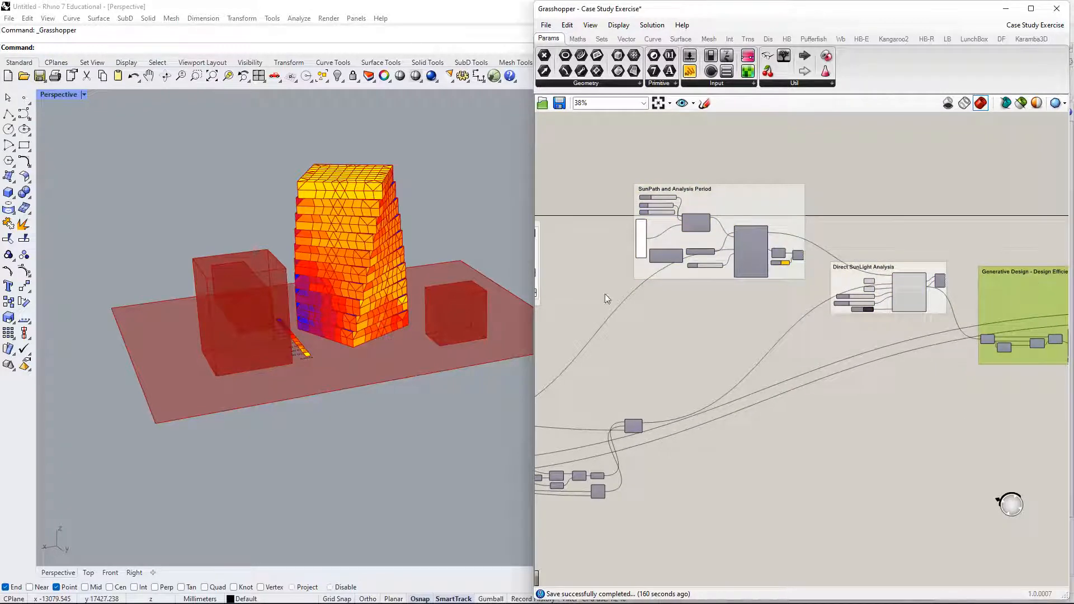
Raise the Eficiency Test Results group level with the SunPath group and lower the Generative Design group slightly.
{"action": "right_click_drag", "start_coordinate": [615, 302], "coordinate": [688, 299]}
{"action": "left_click", "coordinate": [604, 189]}
{"action": "left_click_drag", "start_coordinate": [604, 188], "coordinate": [625, 209]}
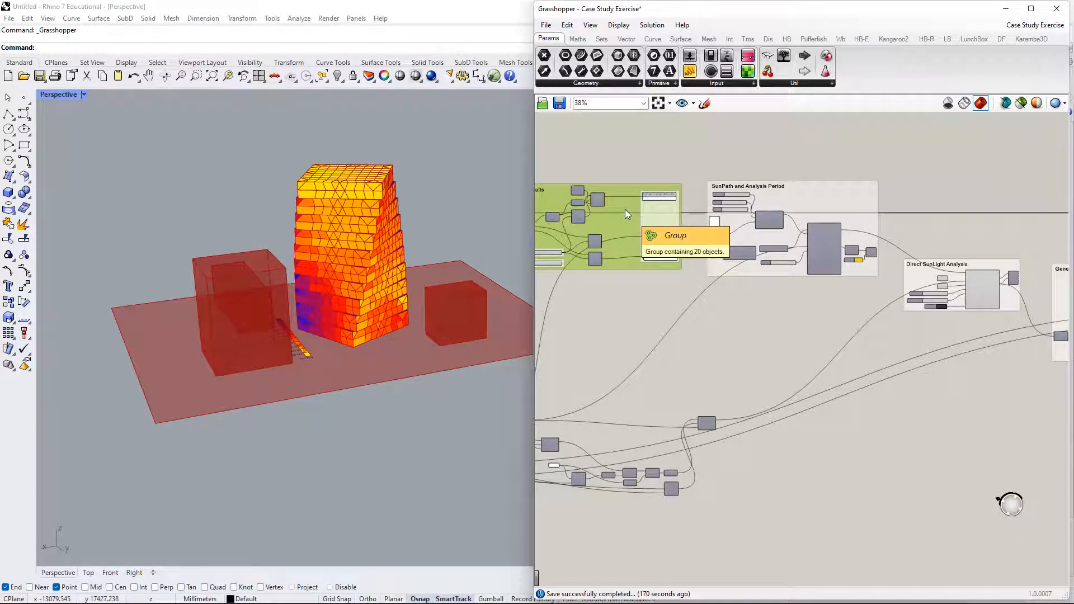
{"action": "right_click_drag", "start_coordinate": [625, 209], "coordinate": [718, 246]}
{"action": "right_click_drag", "start_coordinate": [797, 352], "coordinate": [756, 334]}
{"action": "right_click_drag", "start_coordinate": [888, 334], "coordinate": [802, 301]}
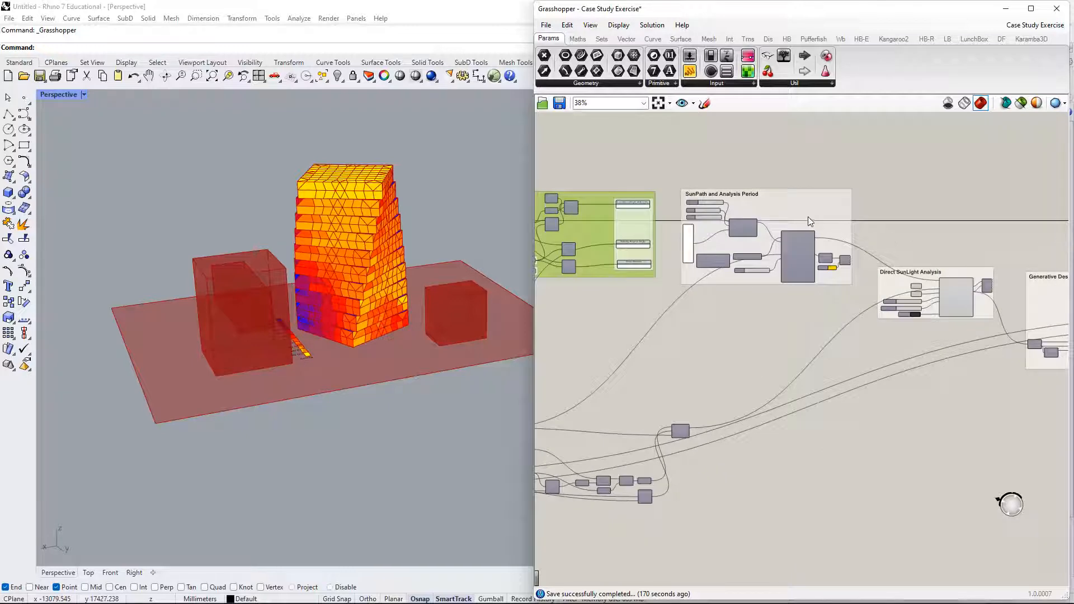
{"action": "right_click_drag", "start_coordinate": [807, 221], "coordinate": [702, 154]}
{"action": "left_click", "coordinate": [947, 255]}
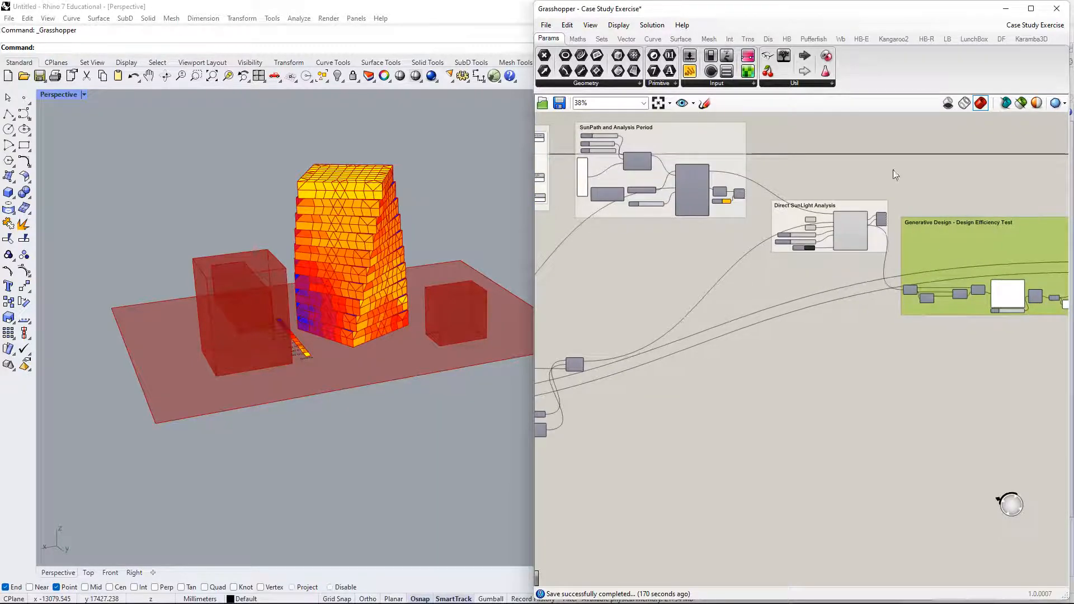
Reposition the rectangle component and its plane parameter beside the building sliders at the start of the definition.
{"action": "right_click_drag", "start_coordinate": [828, 313], "coordinate": [904, 255]}
{"action": "right_click_drag", "start_coordinate": [855, 328], "coordinate": [1068, 283]}
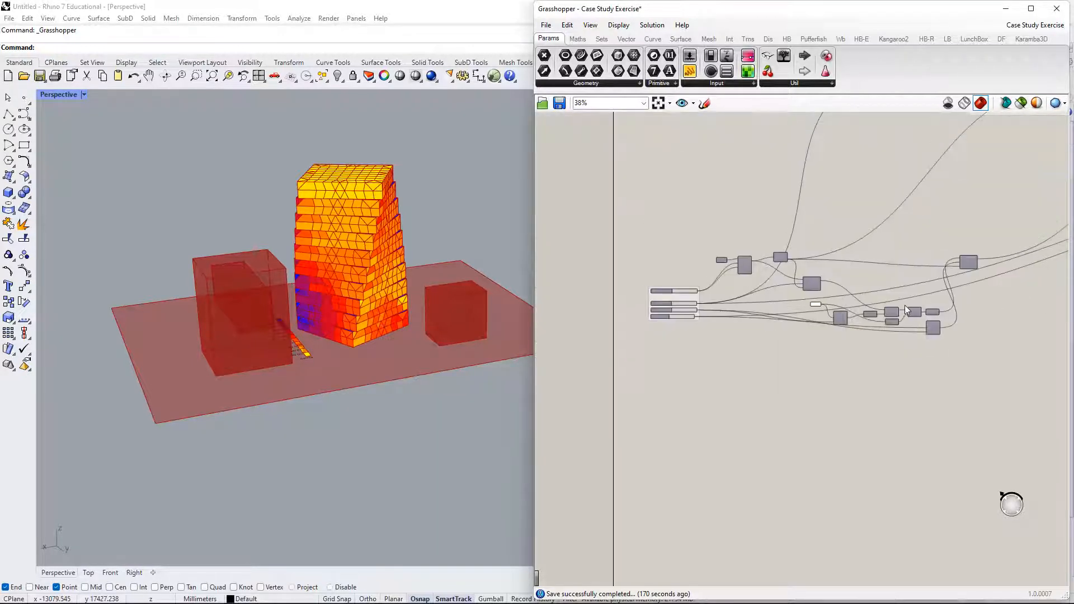
{"action": "left_click_drag", "start_coordinate": [992, 218], "coordinate": [542, 467]}
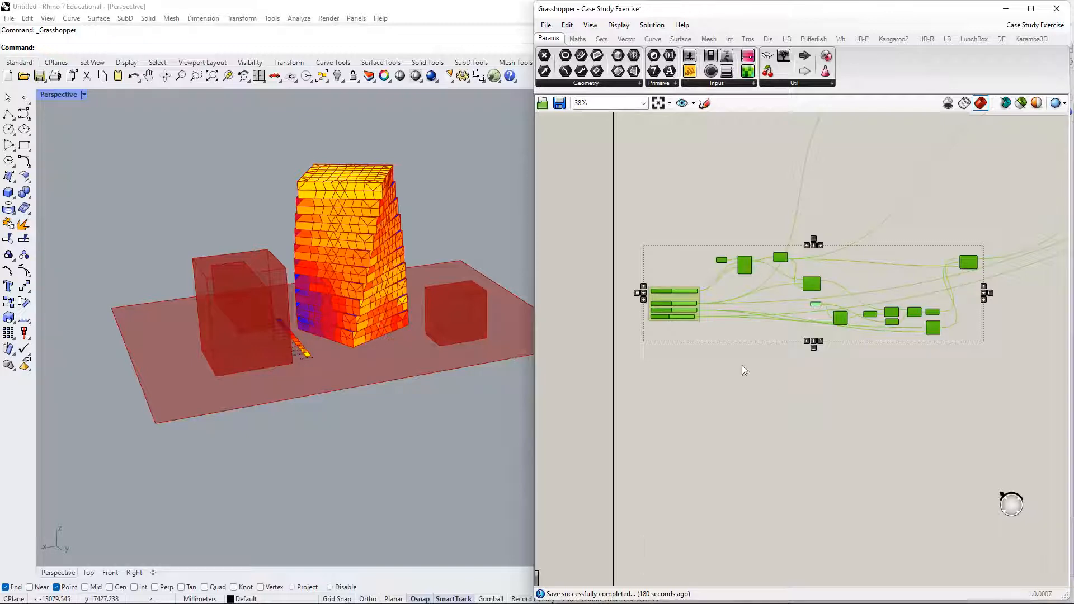
{"action": "scroll", "coordinate": [753, 292], "scroll_direction": "up", "scroll_amount": 5}
{"action": "mouse_move", "coordinate": [742, 231]}
{"action": "right_mouse_down"}
{"action": "mouse_move", "coordinate": [715, 260]}
{"action": "mouse_move", "coordinate": [728, 245]}
{"action": "right_mouse_up"}
{"action": "left_click", "coordinate": [752, 158]}
{"action": "right_click_drag", "start_coordinate": [732, 200], "coordinate": [820, 143]}
{"action": "left_click_drag", "start_coordinate": [815, 169], "coordinate": [793, 212]}
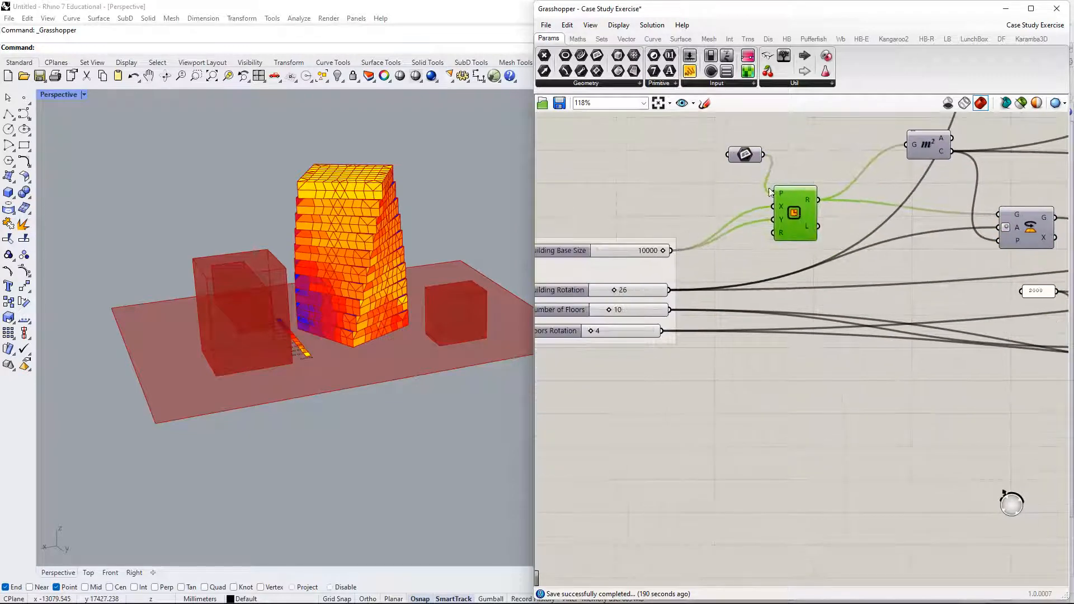
{"action": "left_click", "coordinate": [747, 159]}
{"action": "left_click_drag", "start_coordinate": [747, 159], "coordinate": [710, 167]}
{"action": "left_click", "coordinate": [801, 221]}
Select the entire definition and turn off the preview of all its components.
{"action": "scroll", "coordinate": [859, 263], "scroll_direction": "down", "scroll_amount": 5}
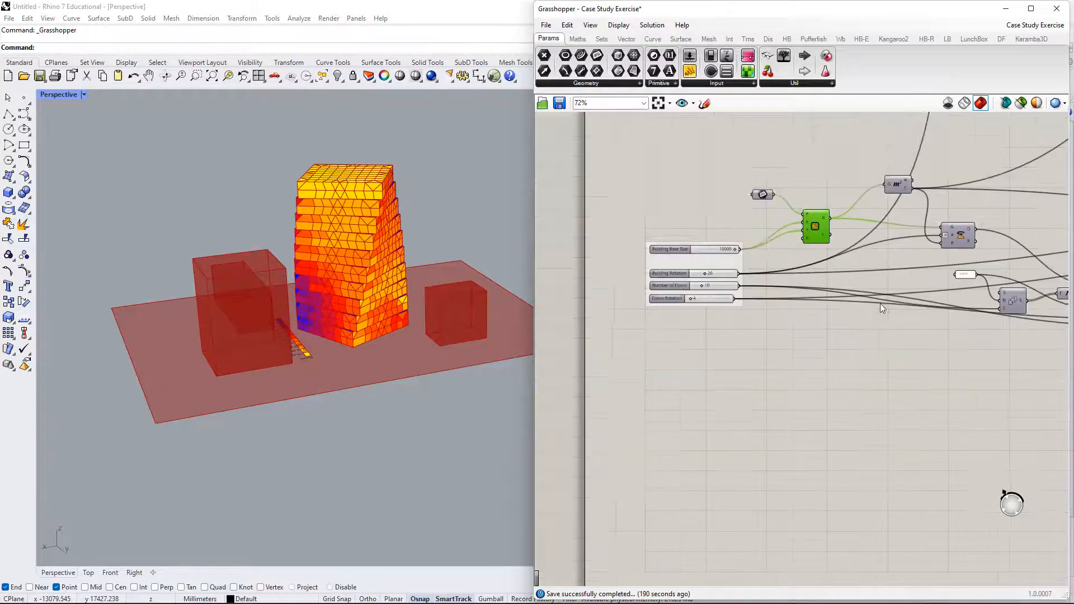
{"action": "right_click_drag", "start_coordinate": [880, 303], "coordinate": [795, 318]}
{"action": "scroll", "coordinate": [887, 293], "scroll_direction": "down", "scroll_amount": 6}
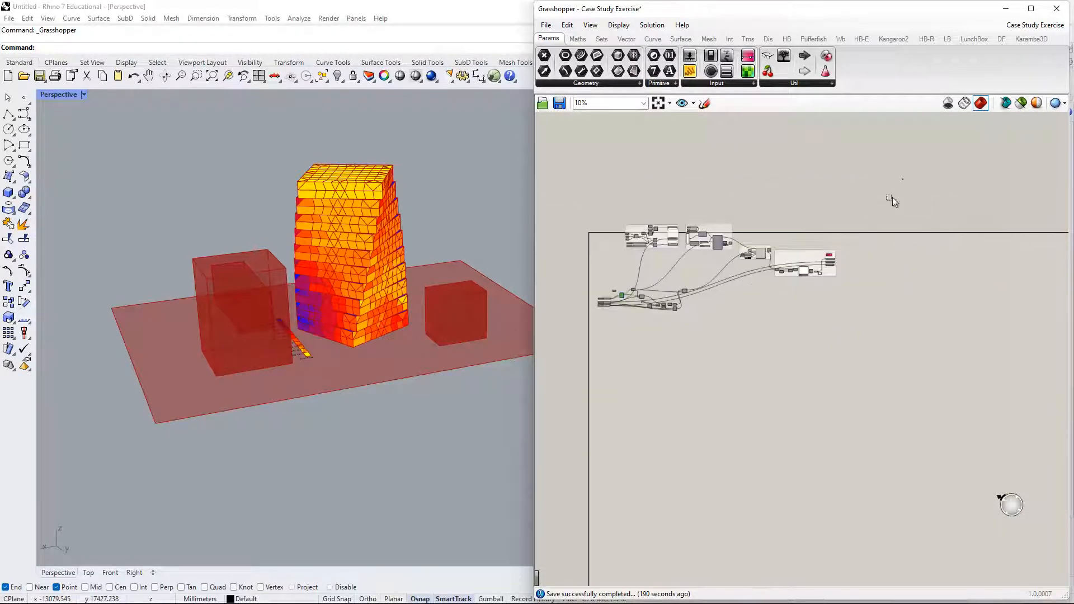
{"action": "left_click_drag", "start_coordinate": [903, 178], "coordinate": [600, 398]}
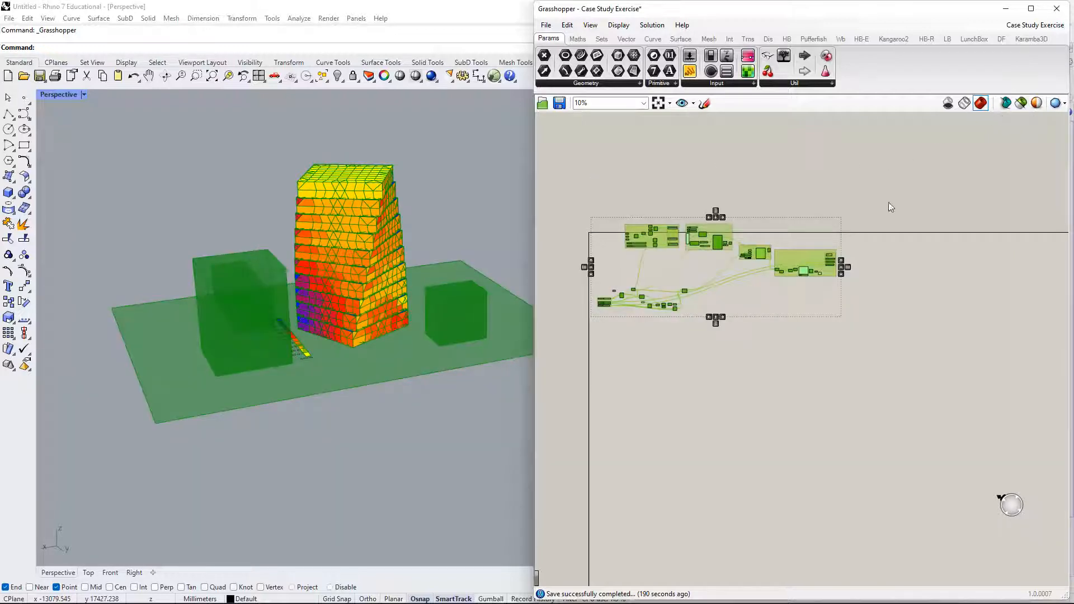
{"action": "right_click", "coordinate": [917, 207]}
{"action": "left_click", "coordinate": [937, 229]}
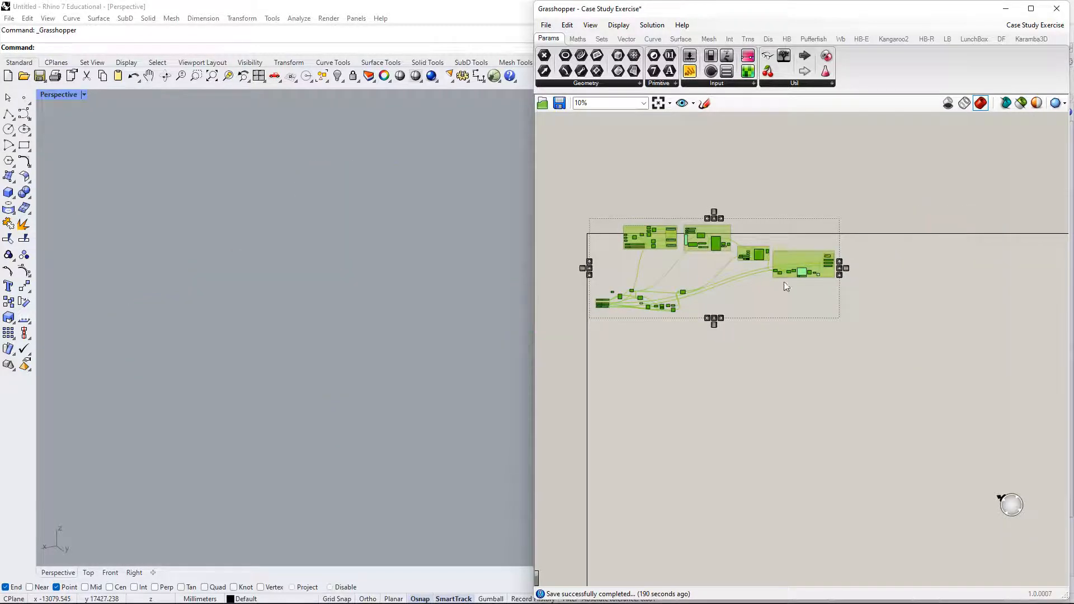
Turn the preview back on for the rectangle component only.
{"action": "right_click_drag", "start_coordinate": [716, 303], "coordinate": [844, 238]}
{"action": "scroll", "coordinate": [843, 238], "scroll_direction": "up", "scroll_amount": 6}
{"action": "left_click", "coordinate": [640, 384]}
{"action": "right_click_drag", "start_coordinate": [622, 256], "coordinate": [763, 283]}
{"action": "scroll", "coordinate": [754, 264], "scroll_direction": "up", "scroll_amount": 3}
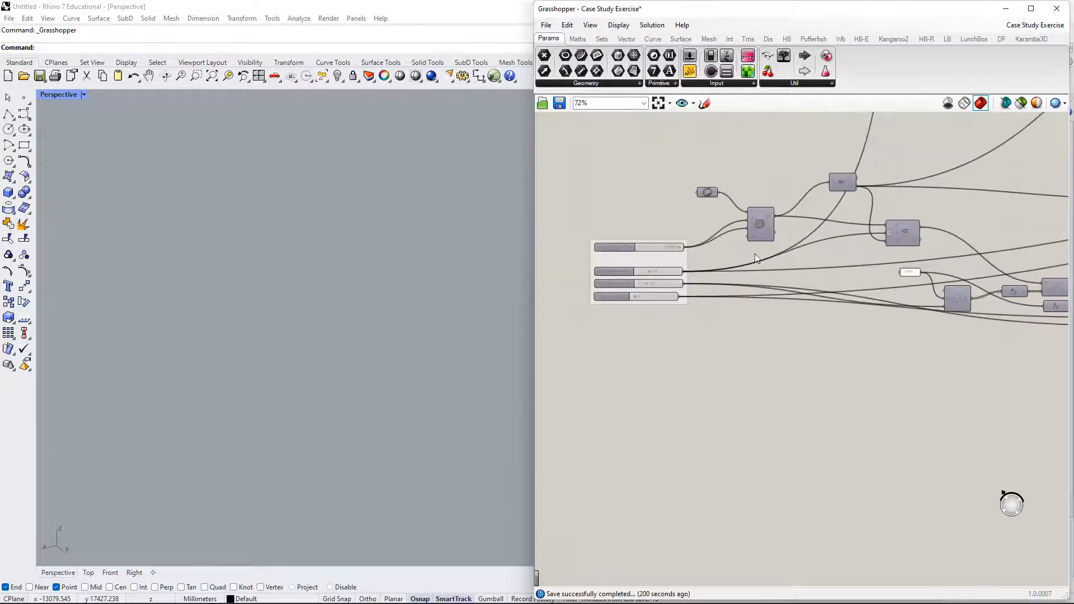
{"action": "scroll", "coordinate": [755, 258], "scroll_direction": "up", "scroll_amount": 3}
{"action": "left_click", "coordinate": [772, 193]}
{"action": "right_click", "coordinate": [771, 190]}
{"action": "left_click", "coordinate": [803, 211]}
Place the plane parameter above the building sliders and run the Building Base Size slider to 10000.
{"action": "right_click_drag", "start_coordinate": [841, 315], "coordinate": [959, 304]}
{"action": "right_click_drag", "start_coordinate": [867, 206], "coordinate": [893, 209]}
{"action": "left_click", "coordinate": [810, 133]}
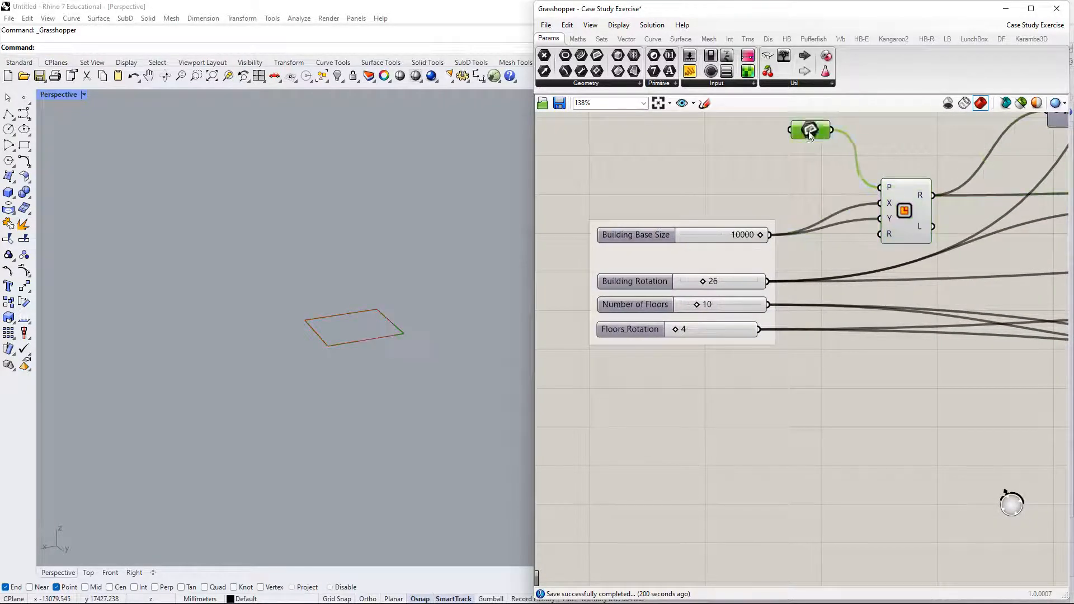
{"action": "left_click_drag", "start_coordinate": [809, 134], "coordinate": [752, 168]}
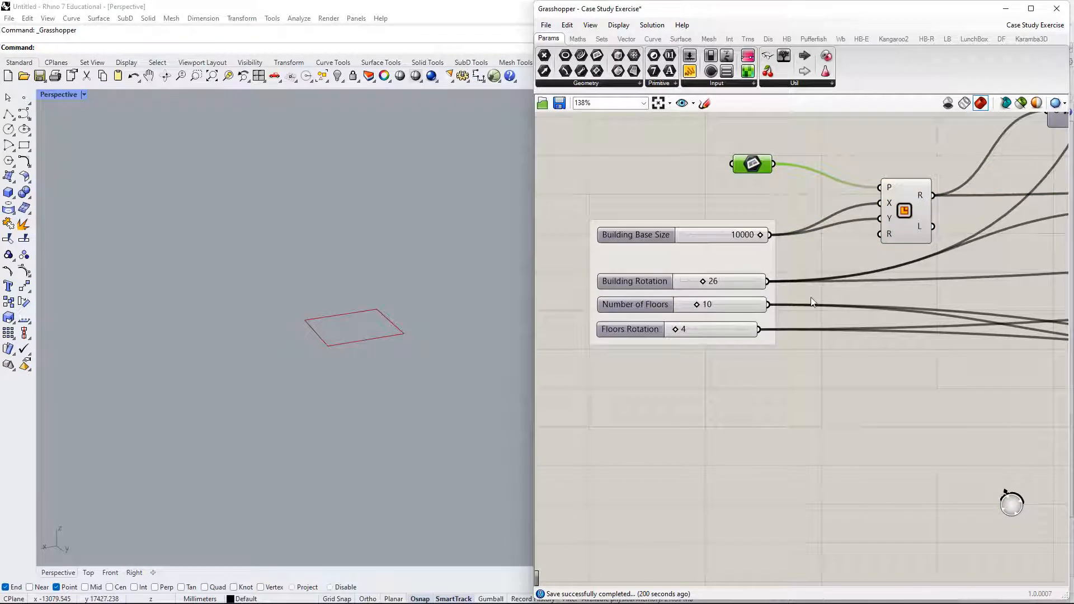
{"action": "right_click_drag", "start_coordinate": [787, 253], "coordinate": [760, 270]}
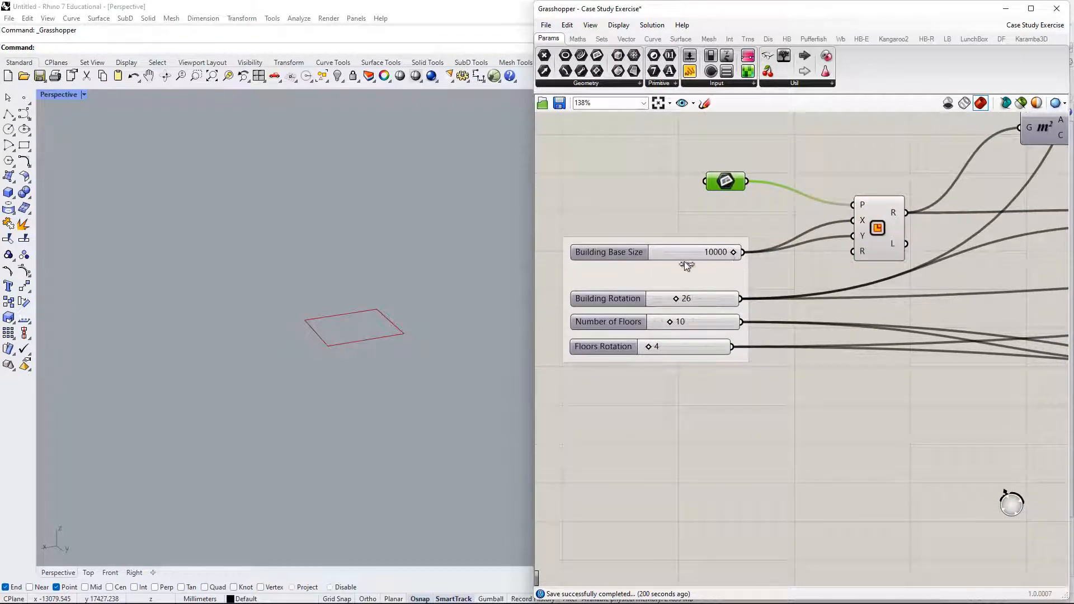
{"action": "left_click_drag", "start_coordinate": [683, 260], "coordinate": [765, 252]}
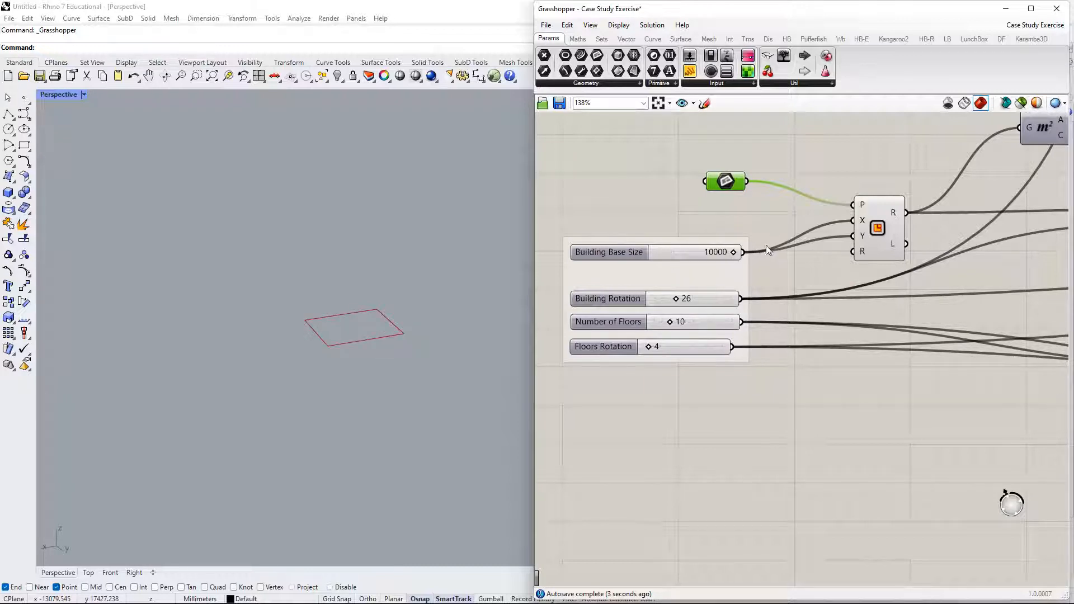
Reposition the rectangle, area and rotate components so that the wires between them are easy to follow.
{"action": "right_click_drag", "start_coordinate": [874, 268], "coordinate": [790, 314]}
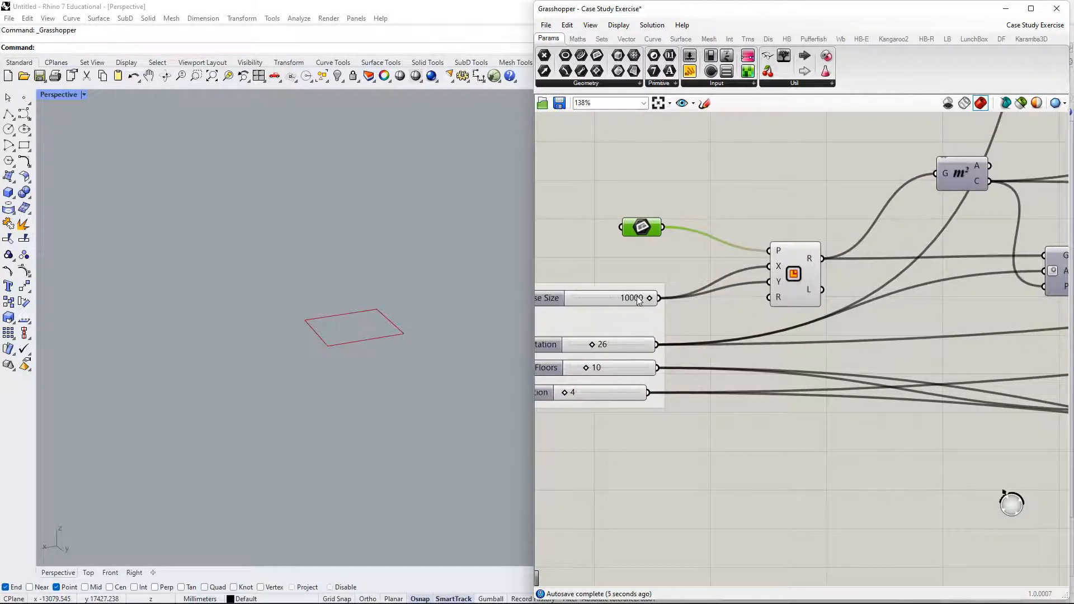
{"action": "scroll", "coordinate": [771, 388], "scroll_direction": "down", "scroll_amount": 2}
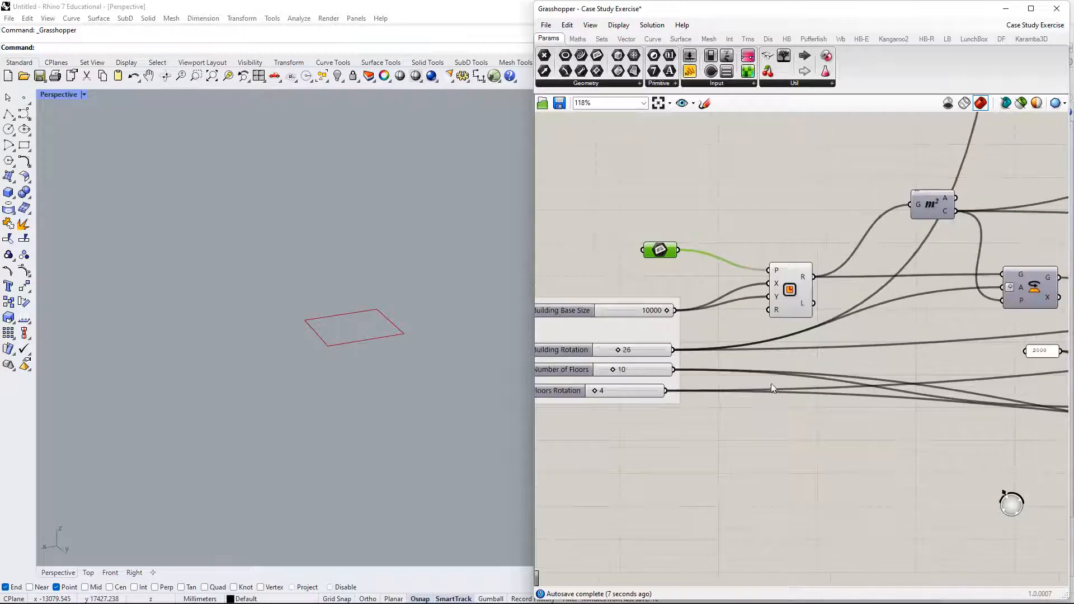
{"action": "right_click_drag", "start_coordinate": [833, 397], "coordinate": [735, 408]}
{"action": "left_click_drag", "start_coordinate": [689, 300], "coordinate": [680, 279]}
{"action": "right_click_drag", "start_coordinate": [812, 237], "coordinate": [717, 281]}
{"action": "left_click_drag", "start_coordinate": [742, 259], "coordinate": [689, 269]}
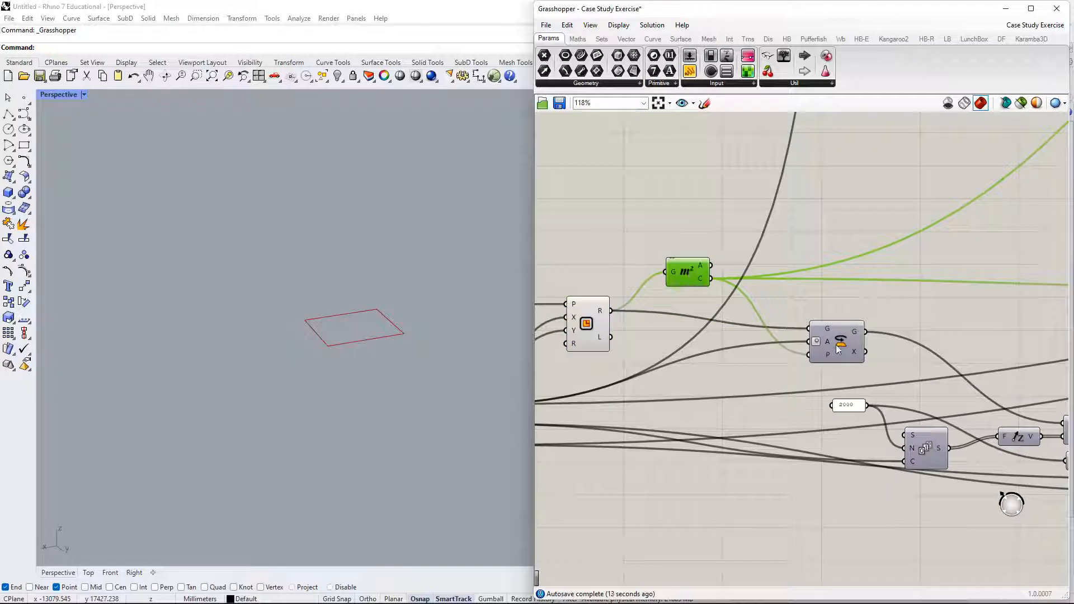
{"action": "left_click_drag", "start_coordinate": [837, 348], "coordinate": [818, 334]}
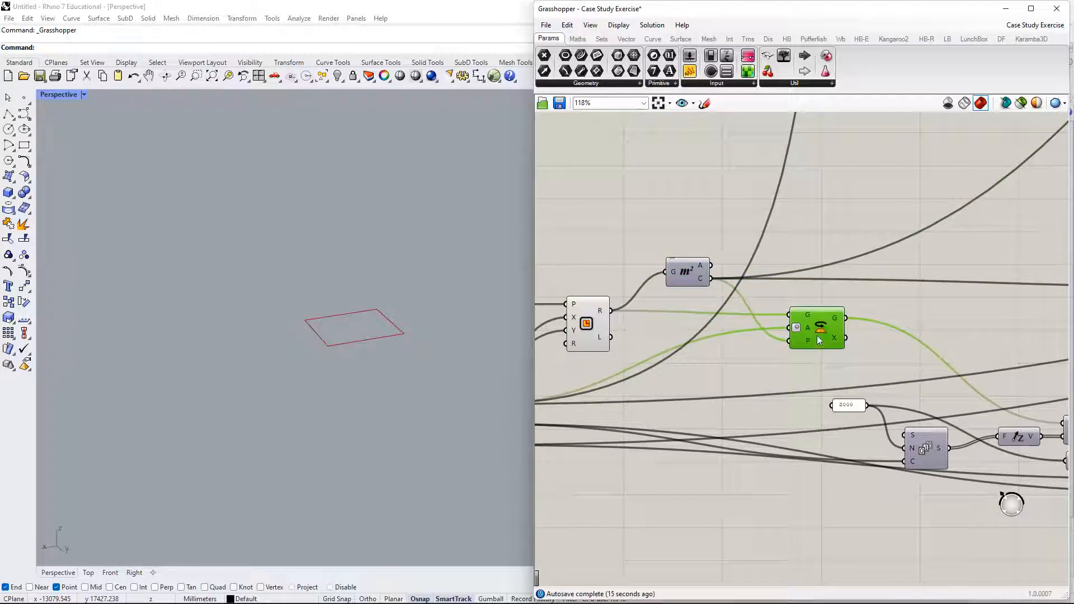
Set the Building Rotation slider to 40 and turn on the preview of the rotate component.
{"action": "scroll", "coordinate": [775, 356], "scroll_direction": "down", "scroll_amount": 1}
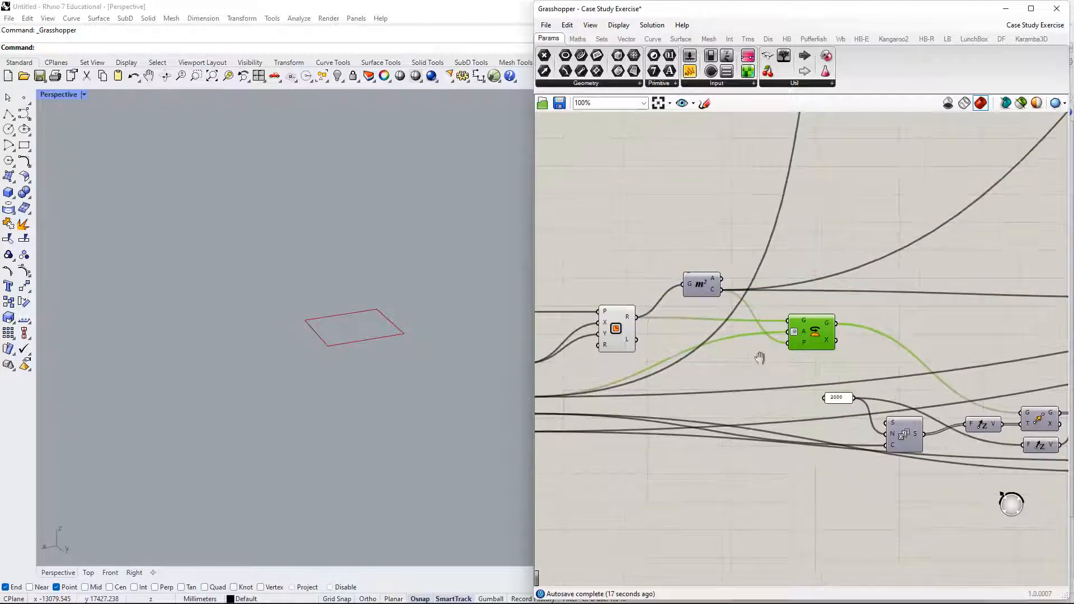
{"action": "right_click_drag", "start_coordinate": [760, 358], "coordinate": [948, 293]}
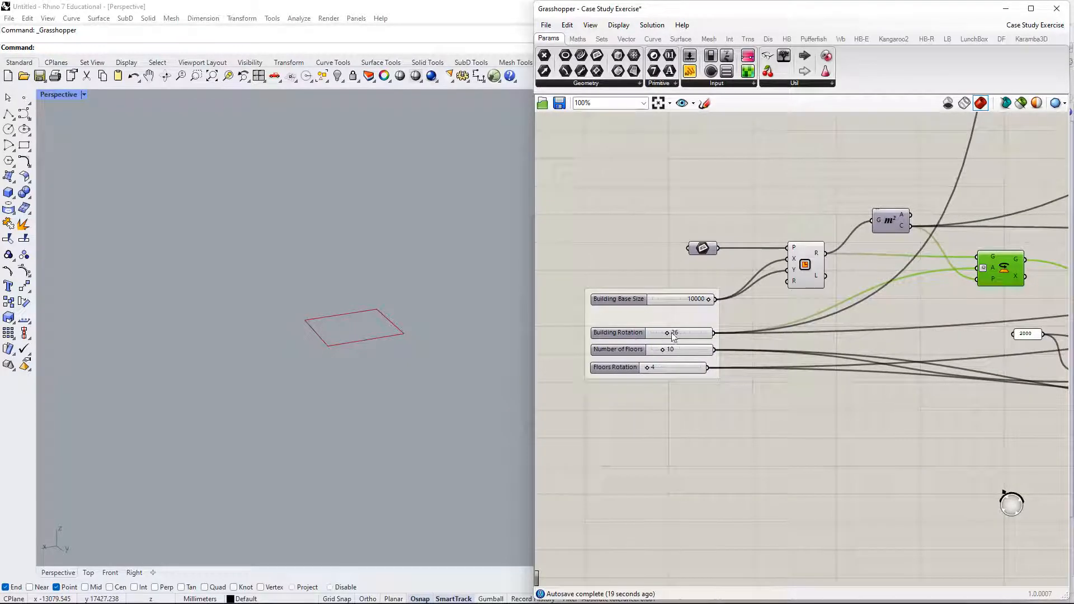
{"action": "left_click_drag", "start_coordinate": [692, 339], "coordinate": [701, 339]}
{"action": "right_click_drag", "start_coordinate": [1037, 325], "coordinate": [974, 329]}
{"action": "right_click", "coordinate": [942, 271]}
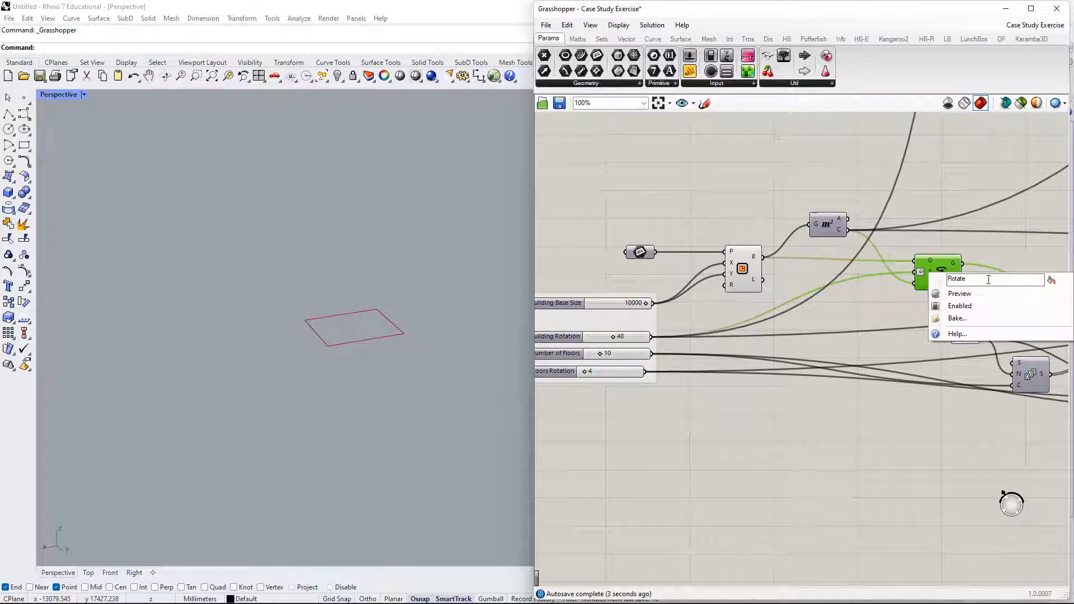
{"action": "left_click", "coordinate": [981, 290]}
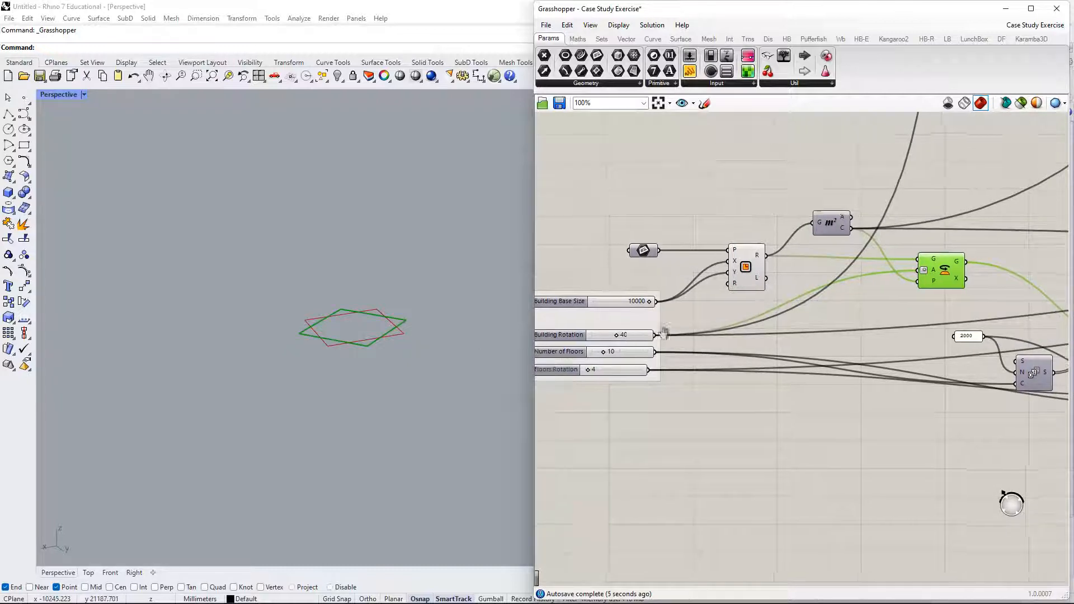
{"action": "right_click_drag", "start_coordinate": [844, 288], "coordinate": [899, 276]}
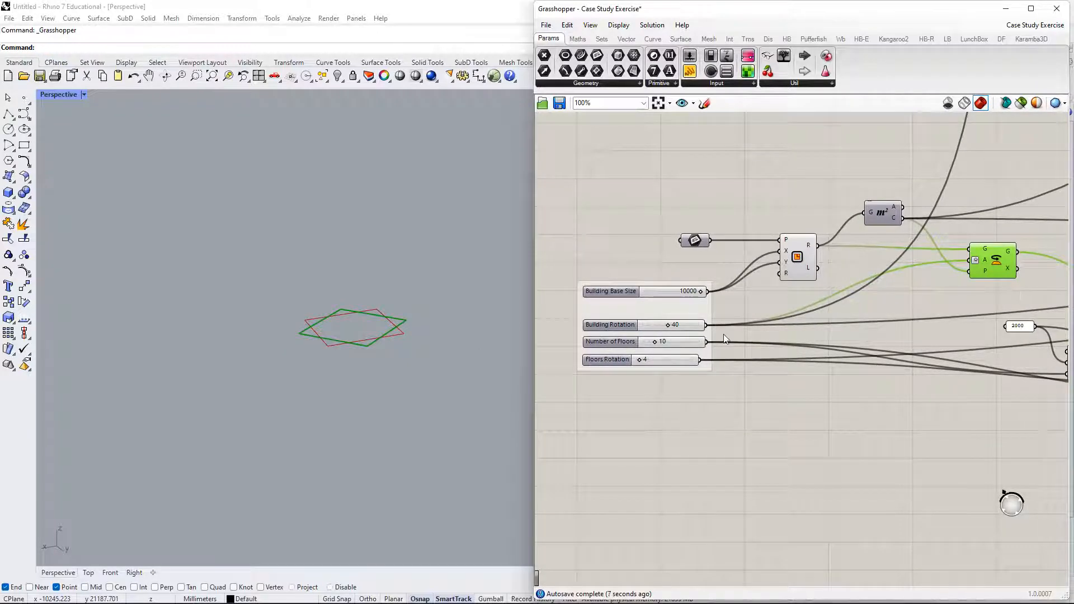
Examine the Degrees option among the settings of the rotate component's angle input.
{"action": "right_click", "coordinate": [985, 261]}
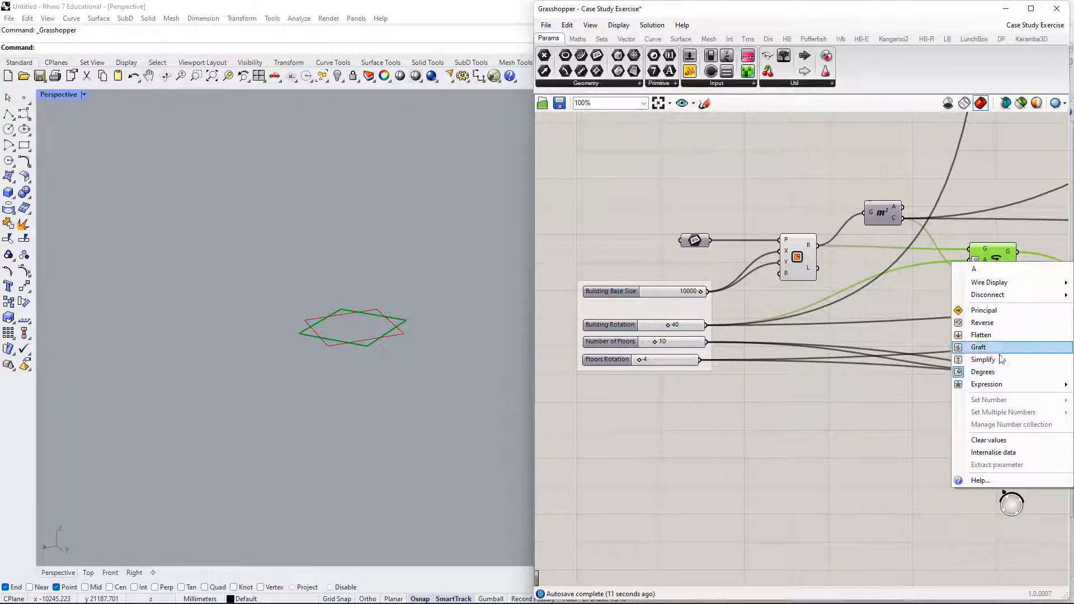
{"action": "left_click", "coordinate": [970, 375]}
{"action": "scroll", "coordinate": [948, 274], "scroll_direction": "up", "scroll_amount": 5}
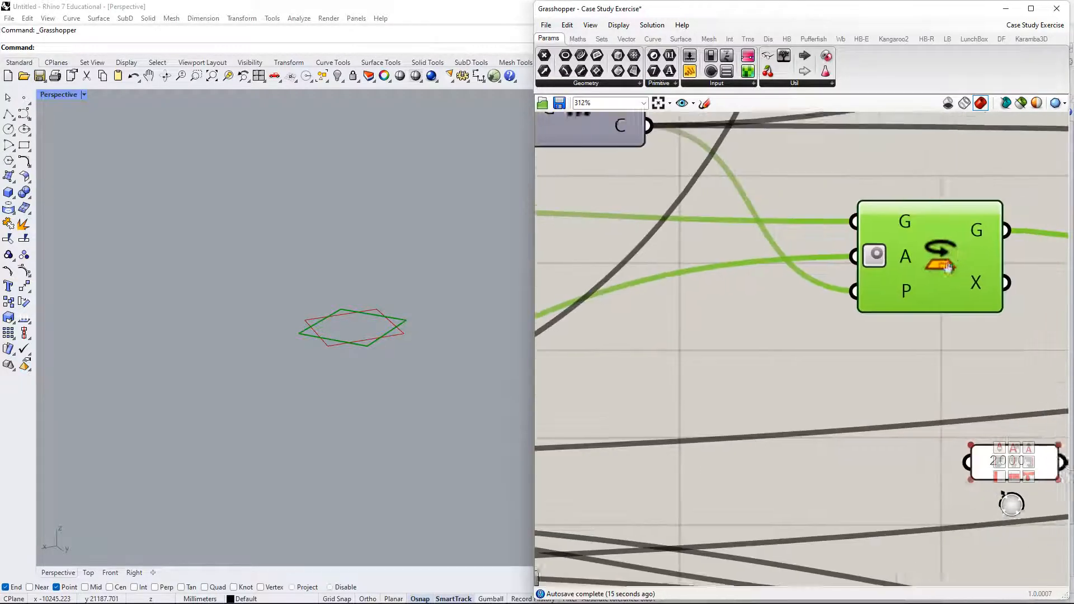
{"action": "right_click_drag", "start_coordinate": [947, 268], "coordinate": [885, 314]}
{"action": "right_click", "coordinate": [843, 299]}
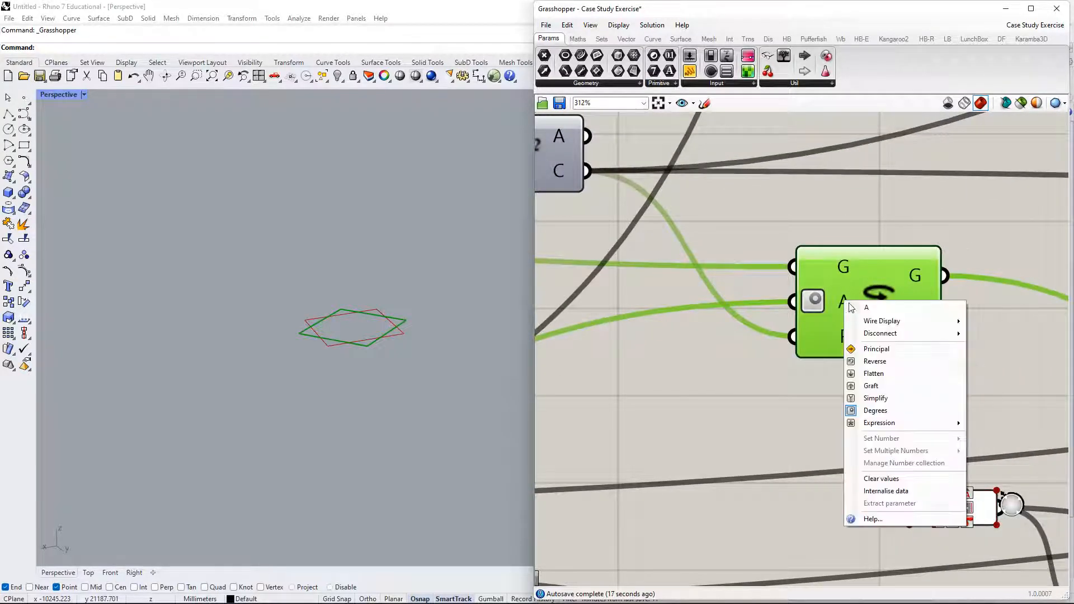
{"action": "right_click_drag", "start_coordinate": [839, 320], "coordinate": [822, 318]}
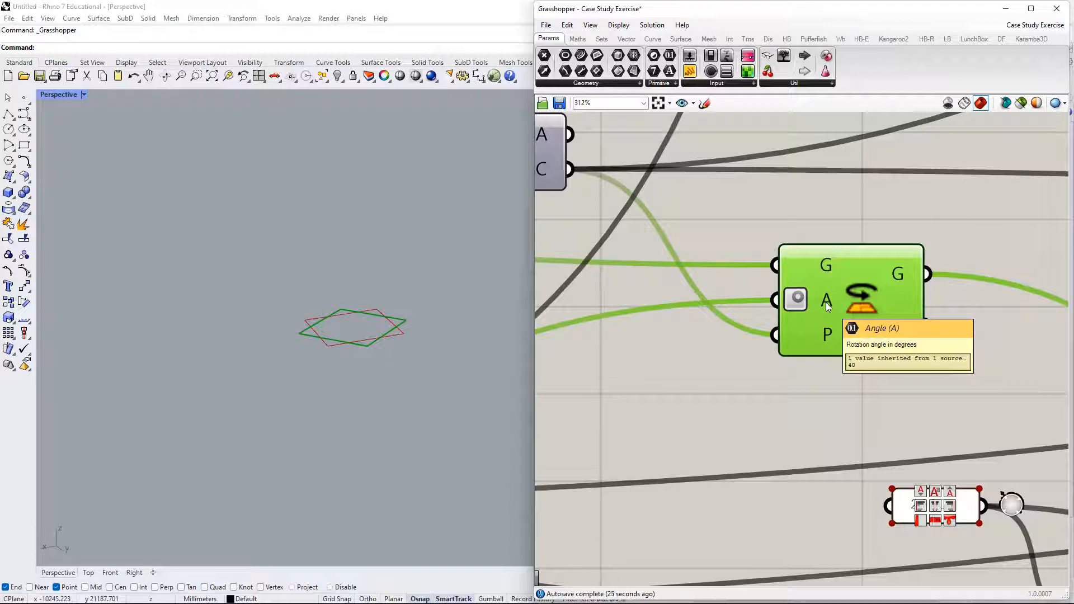
{"action": "right_click", "coordinate": [825, 302]}
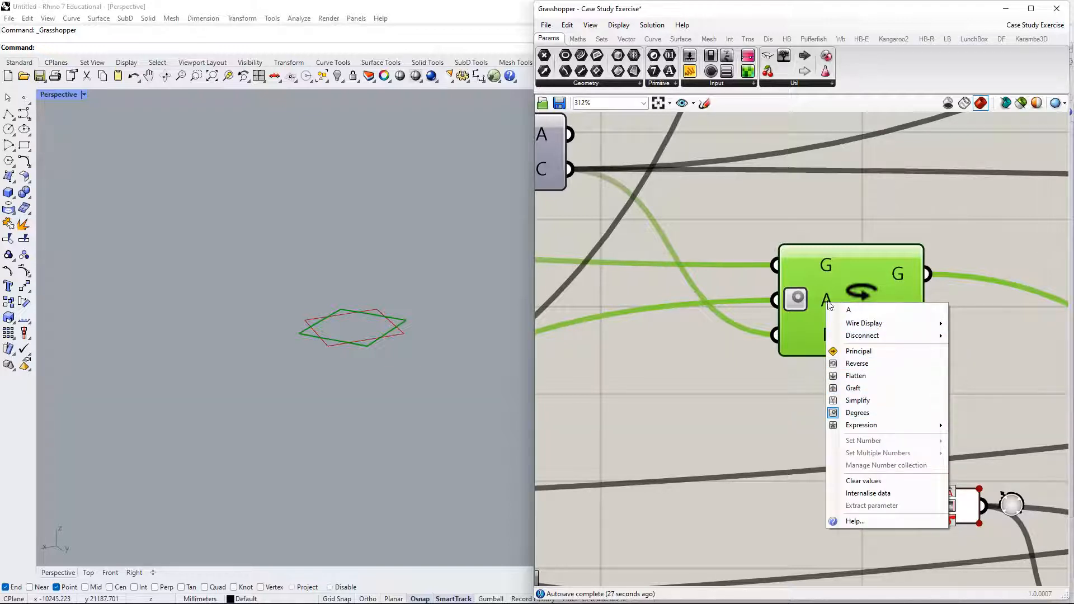
{"action": "left_click", "coordinate": [826, 297]}
{"action": "right_click", "coordinate": [827, 301]}
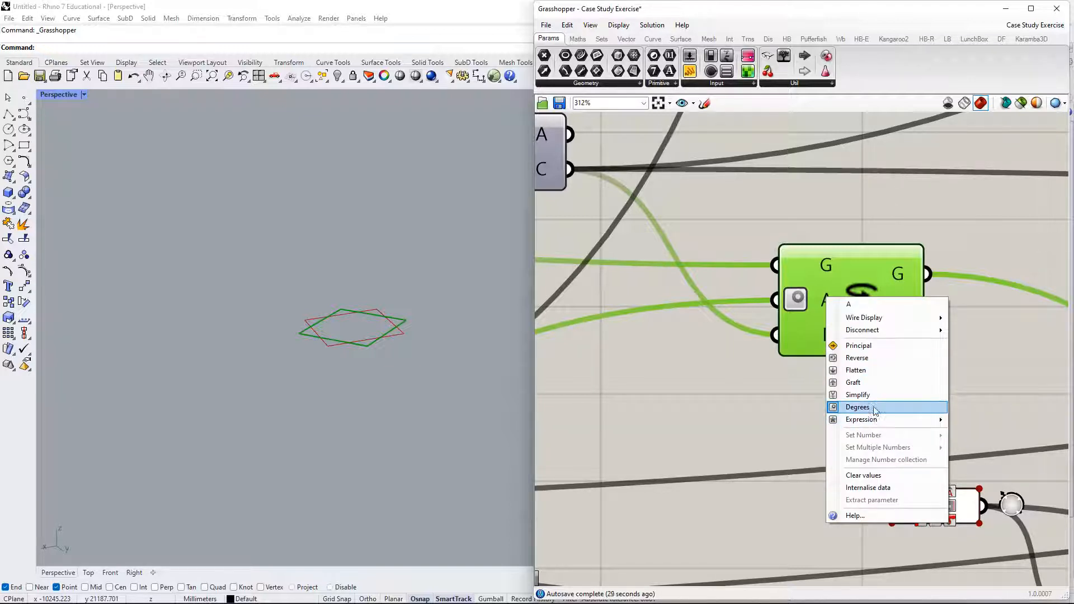
{"action": "left_click", "coordinate": [801, 379]}
{"action": "right_click_drag", "start_coordinate": [802, 379], "coordinate": [893, 374]}
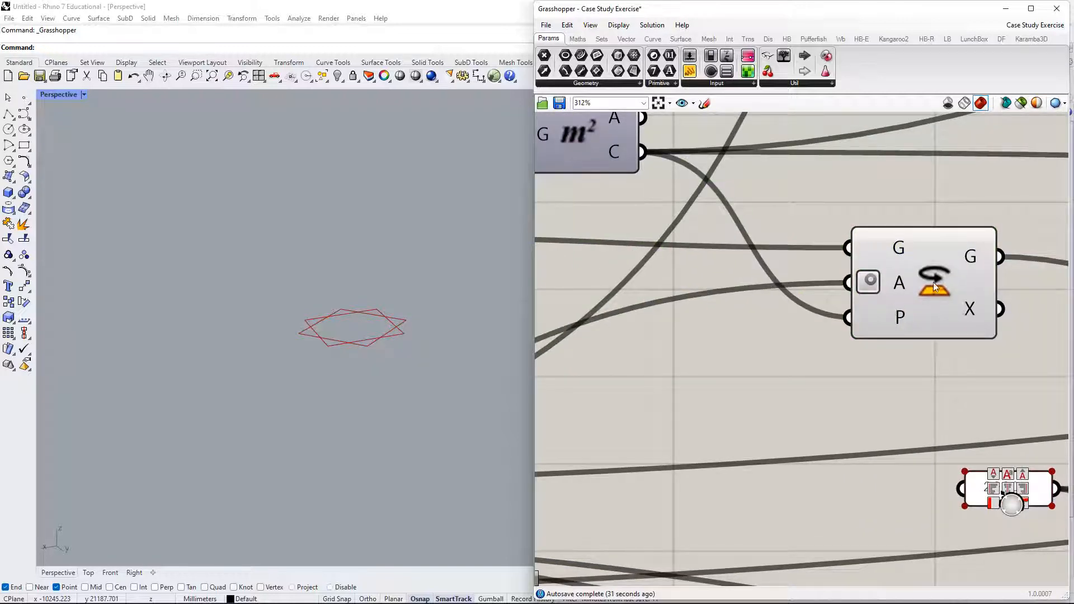
{"action": "left_click", "coordinate": [957, 295]}
{"action": "left_click_drag", "start_coordinate": [958, 296], "coordinate": [964, 296]}
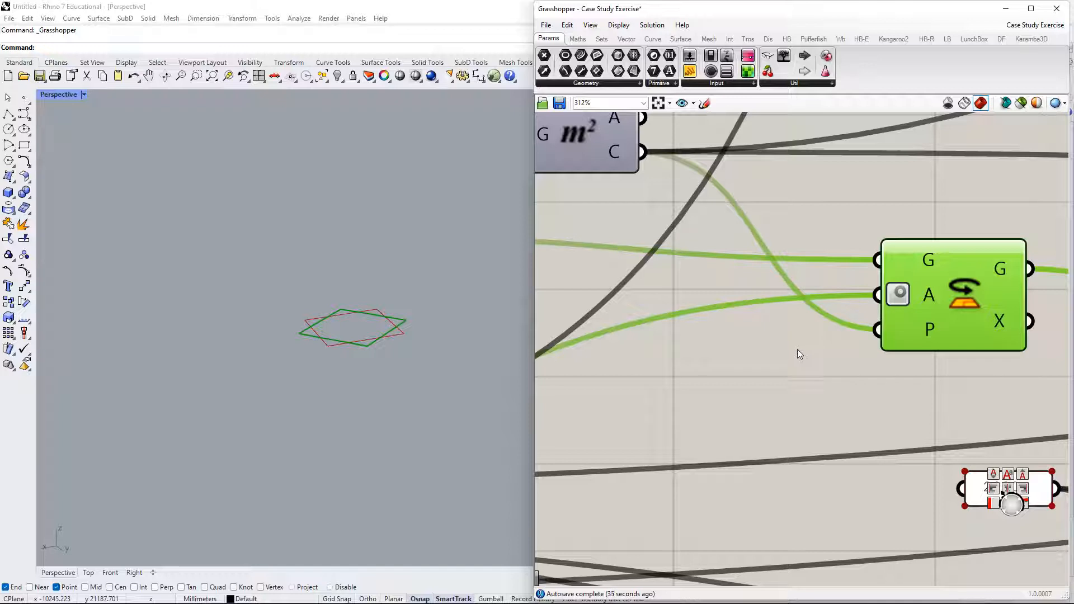
{"action": "right_click", "coordinate": [928, 297]}
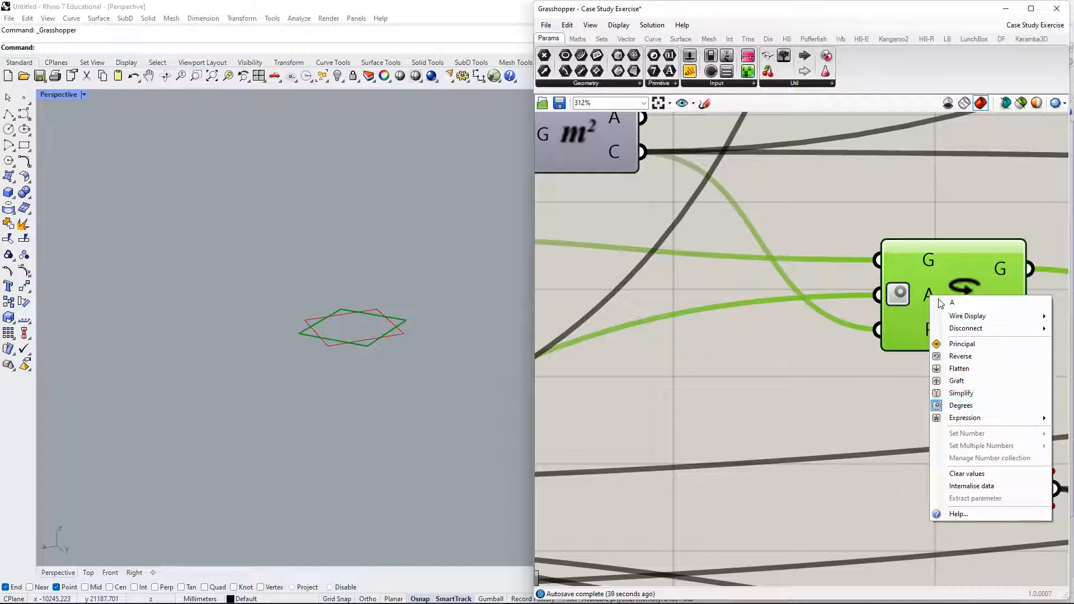
{"action": "left_click", "coordinate": [851, 371]}
Place a Degrees conversion component in front of the rotate component, shift it closer, and delete it again.
{"action": "double_click", "coordinate": [697, 379]}
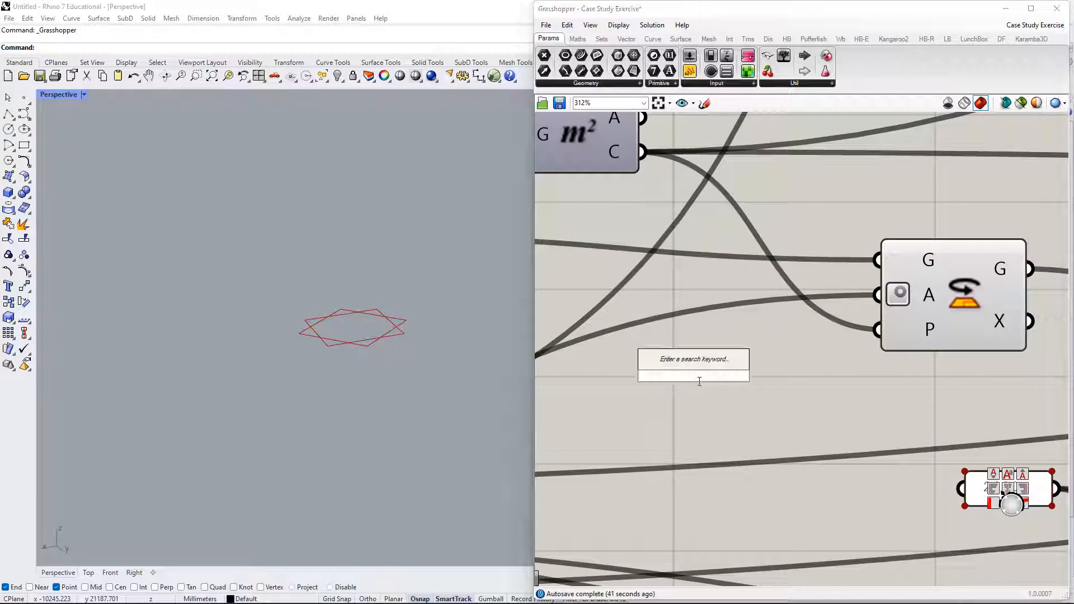
{"action": "type", "text": "degree"}
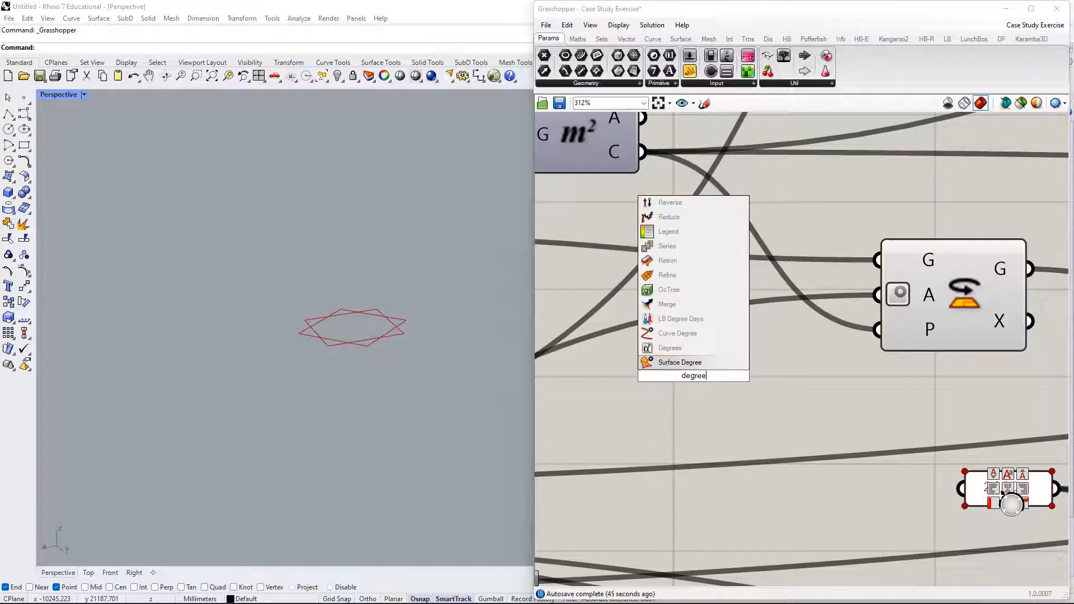
{"action": "type", "text": "s"}
{"action": "key", "text": "Return"}
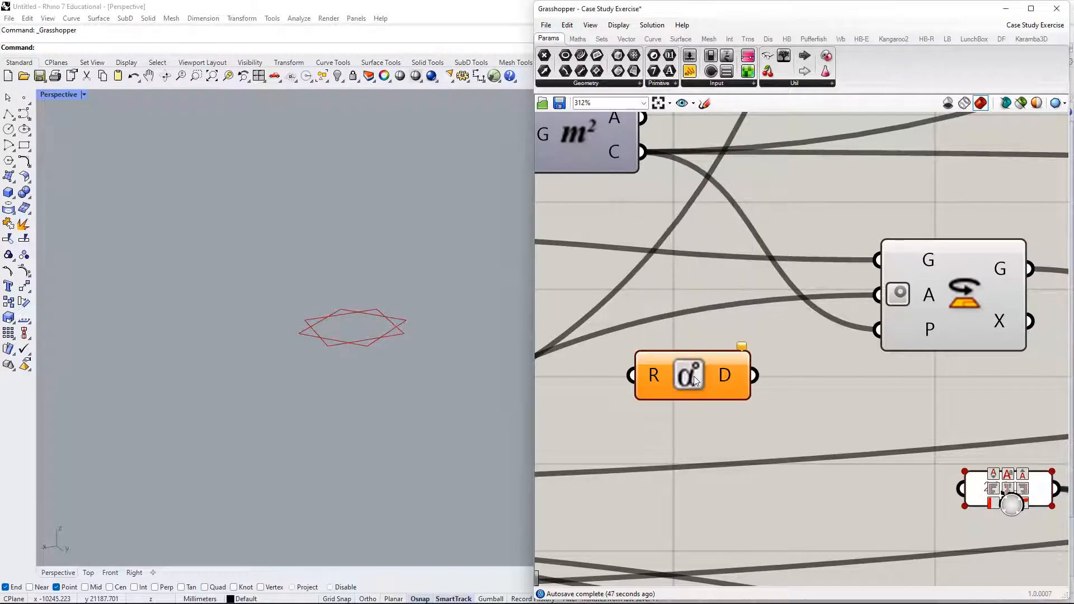
{"action": "left_click_drag", "start_coordinate": [653, 378], "coordinate": [744, 374]}
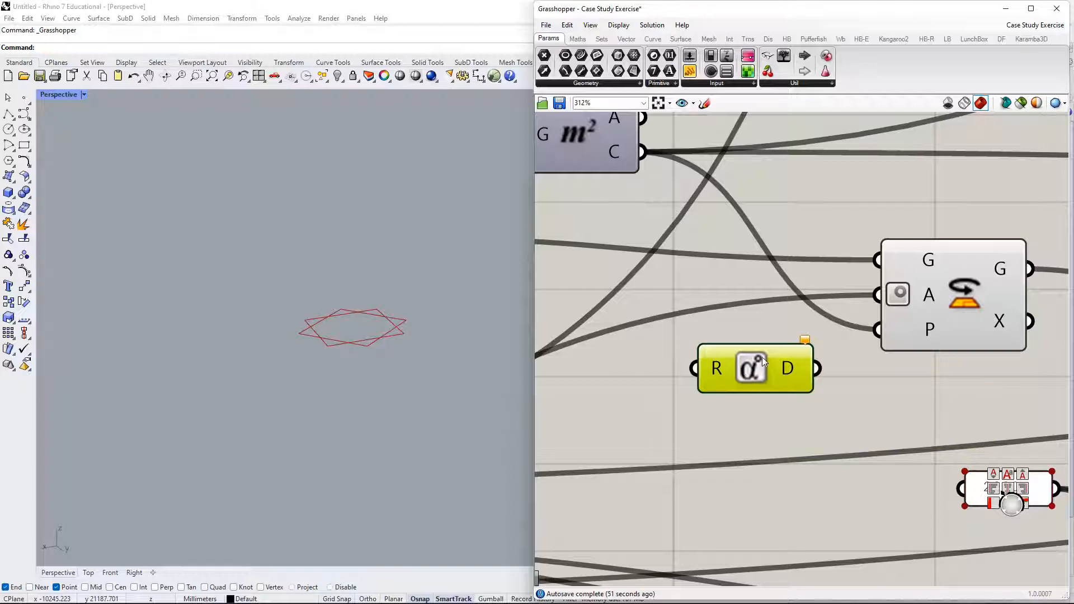
{"action": "key", "text": "Delete"}
Switch the Degrees option of the rotate component's angle input off and back on.
{"action": "right_click_drag", "start_coordinate": [837, 341], "coordinate": [779, 345]}
{"action": "right_click", "coordinate": [871, 297]}
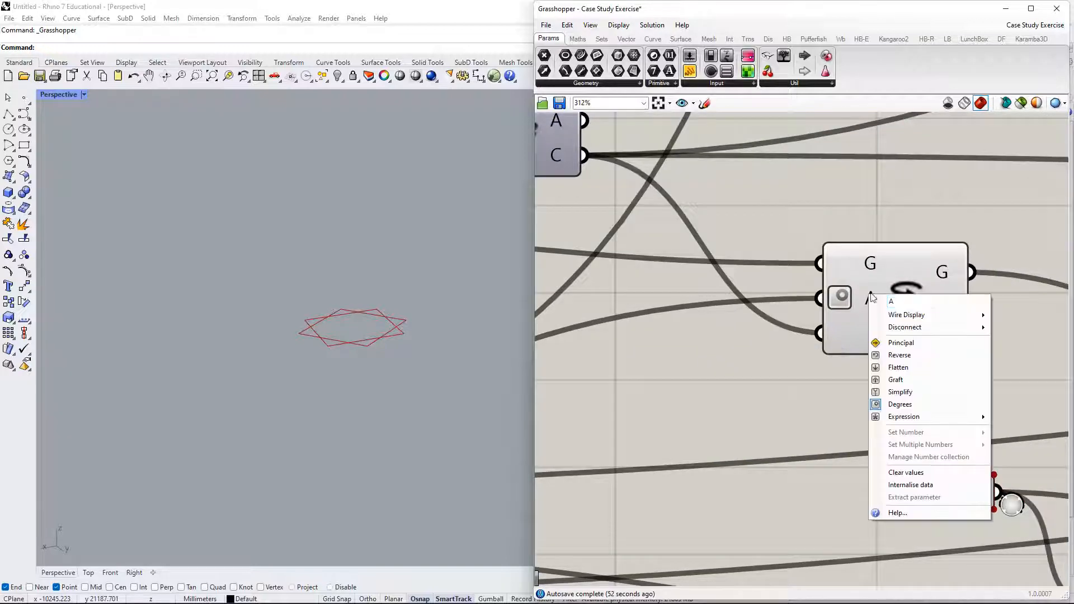
{"action": "left_click", "coordinate": [900, 403]}
{"action": "right_click", "coordinate": [866, 299]}
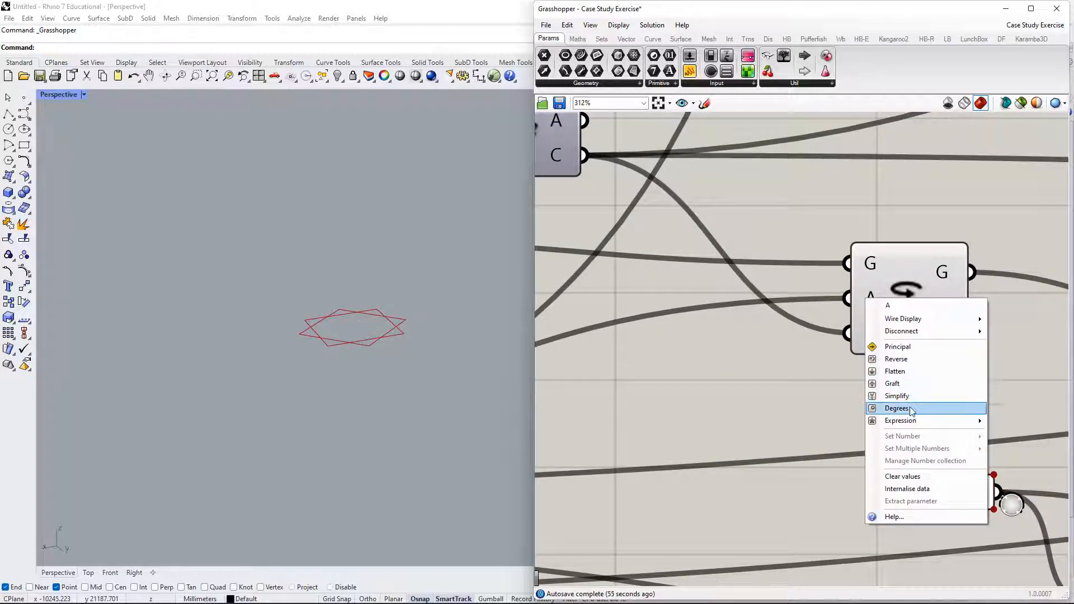
{"action": "left_click", "coordinate": [898, 408]}
Move the rotate component closer to the area component.
{"action": "scroll", "coordinate": [809, 334], "scroll_direction": "down", "scroll_amount": 3}
{"action": "right_click_drag", "start_coordinate": [831, 325], "coordinate": [915, 306]}
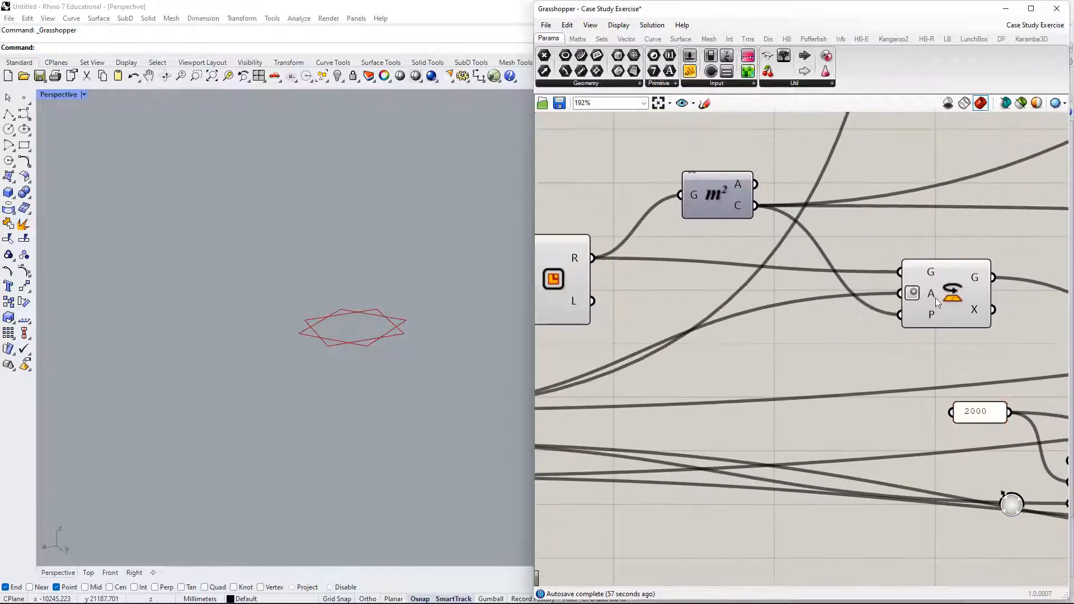
{"action": "right_click_drag", "start_coordinate": [786, 318], "coordinate": [880, 316]}
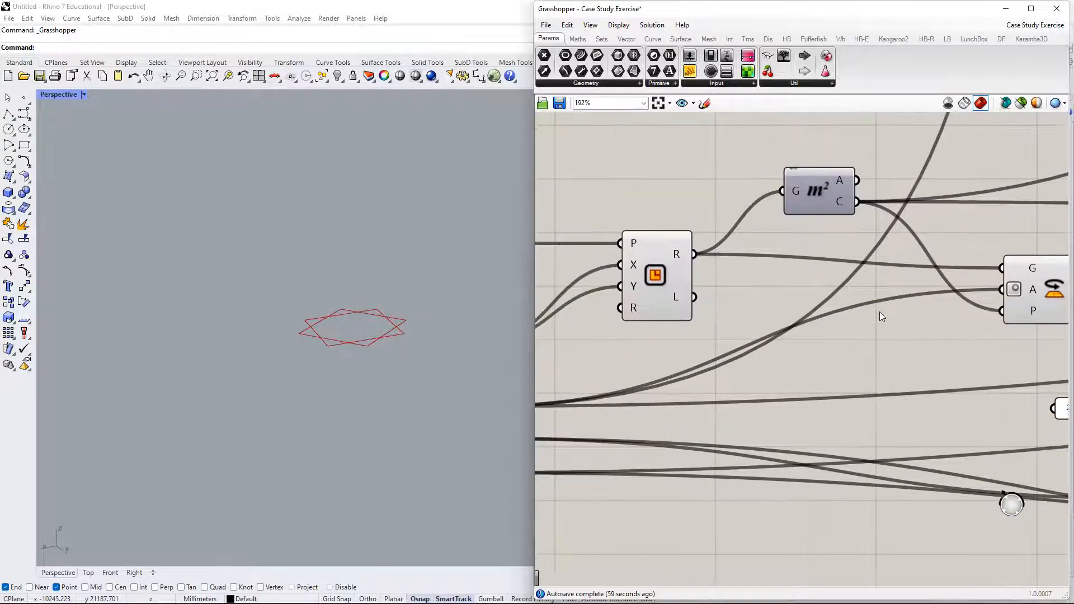
{"action": "scroll", "coordinate": [827, 397], "scroll_direction": "down", "scroll_amount": 2}
{"action": "left_click", "coordinate": [965, 292]}
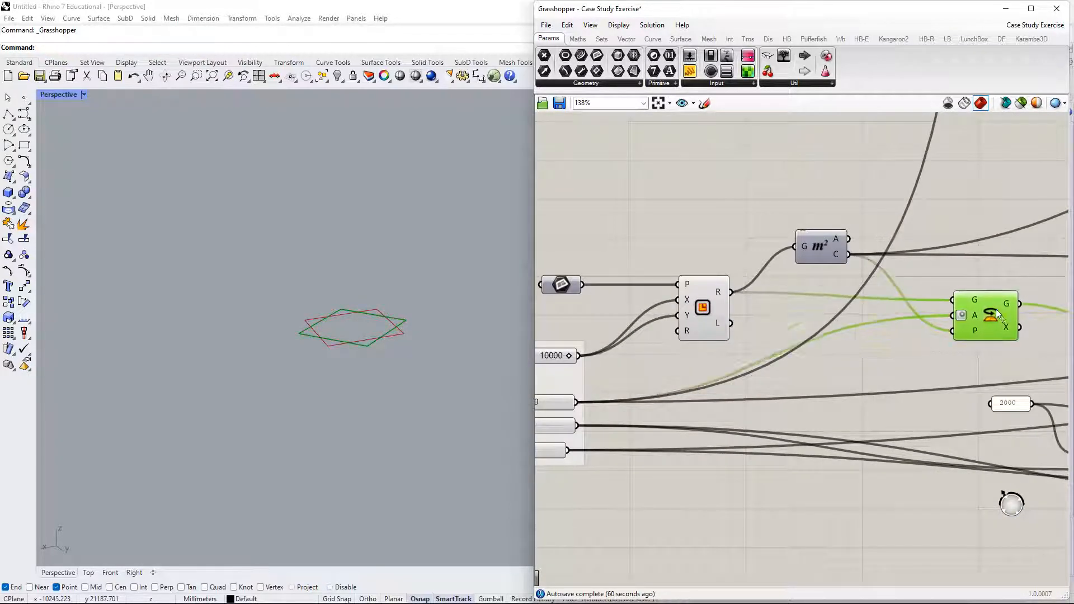
{"action": "left_click_drag", "start_coordinate": [969, 290], "coordinate": [952, 307]}
Search for "rotate" and place a Rotate 3D component directly above the existing rotate component.
{"action": "right_click_drag", "start_coordinate": [727, 314], "coordinate": [647, 307]}
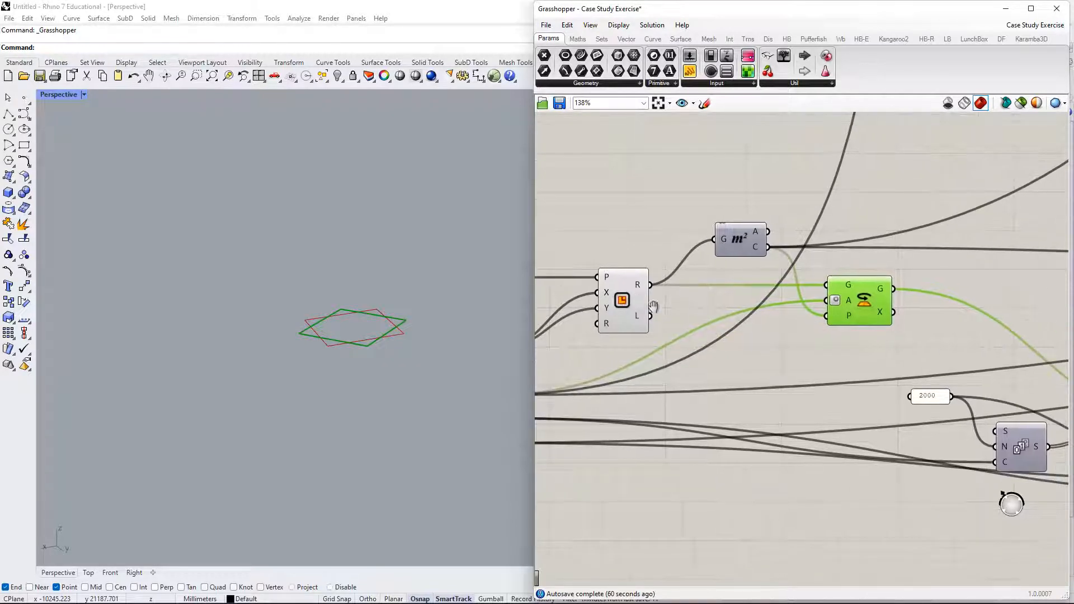
{"action": "scroll", "coordinate": [863, 295], "scroll_direction": "up", "scroll_amount": 2}
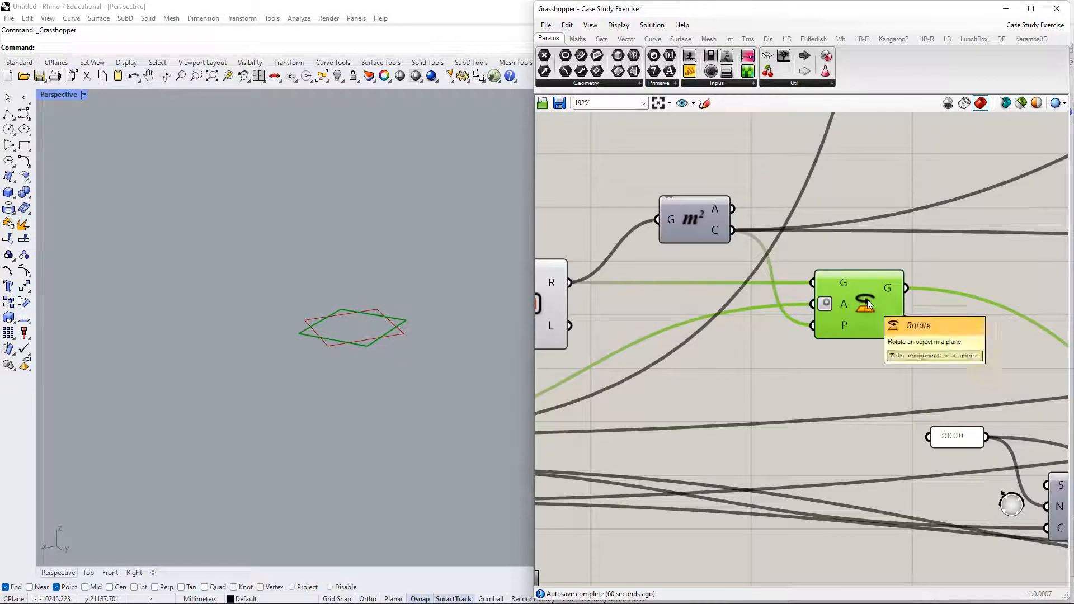
{"action": "right_click_drag", "start_coordinate": [867, 304], "coordinate": [821, 368]}
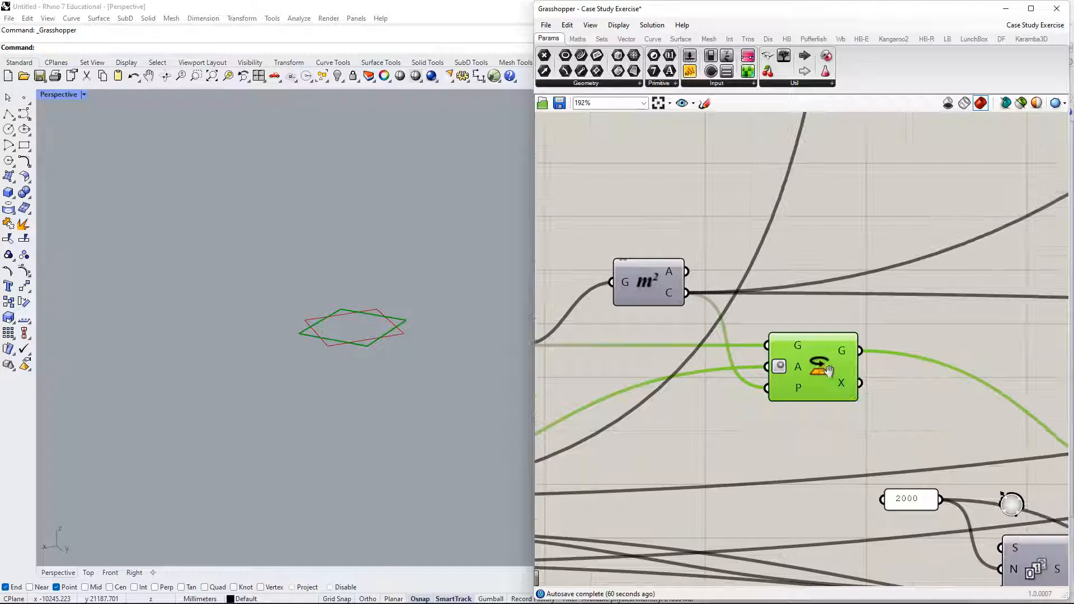
{"action": "double_click", "coordinate": [848, 242]}
{"action": "type", "text": "rotation"}
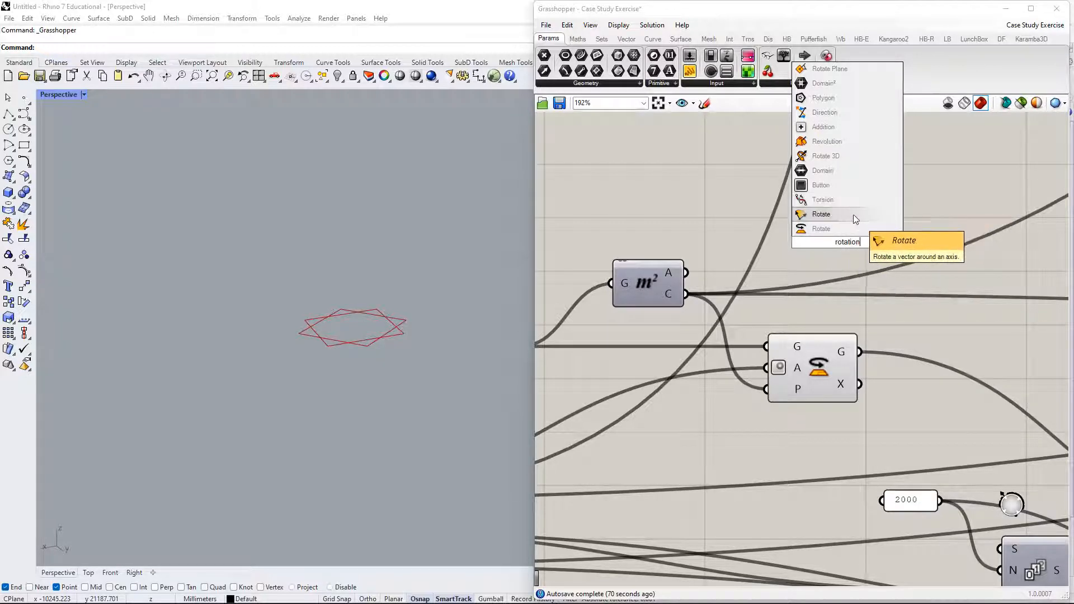
{"action": "key", "text": "BackSpace"}
{"action": "key", "text": "BackSpace"}
{"action": "key", "text": "BackSpace"}
{"action": "type", "text": "e"}
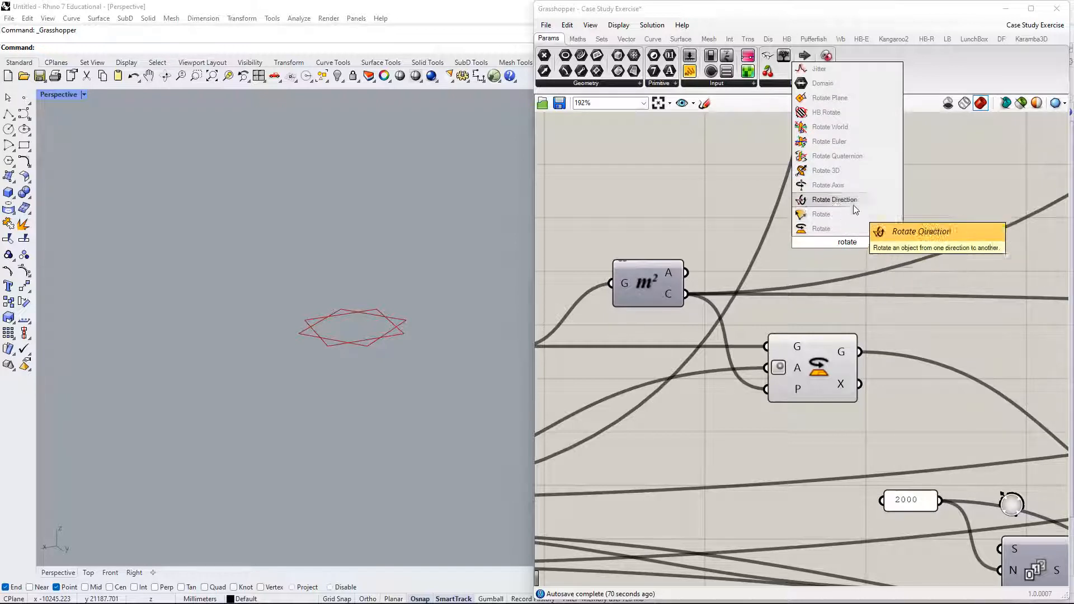
{"action": "left_click", "coordinate": [825, 171]}
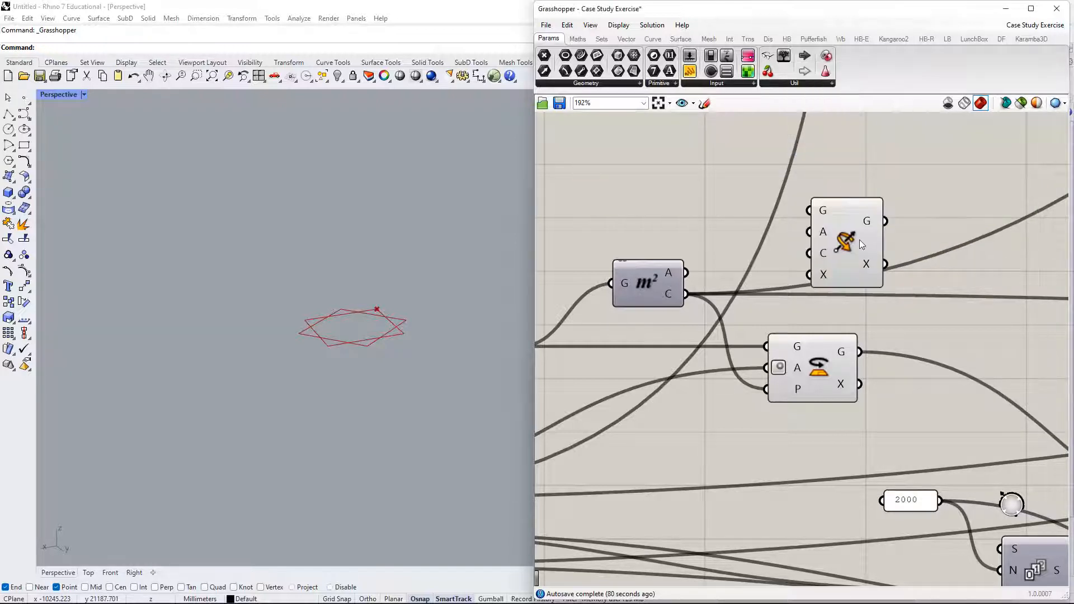
{"action": "left_click_drag", "start_coordinate": [859, 239], "coordinate": [824, 263]}
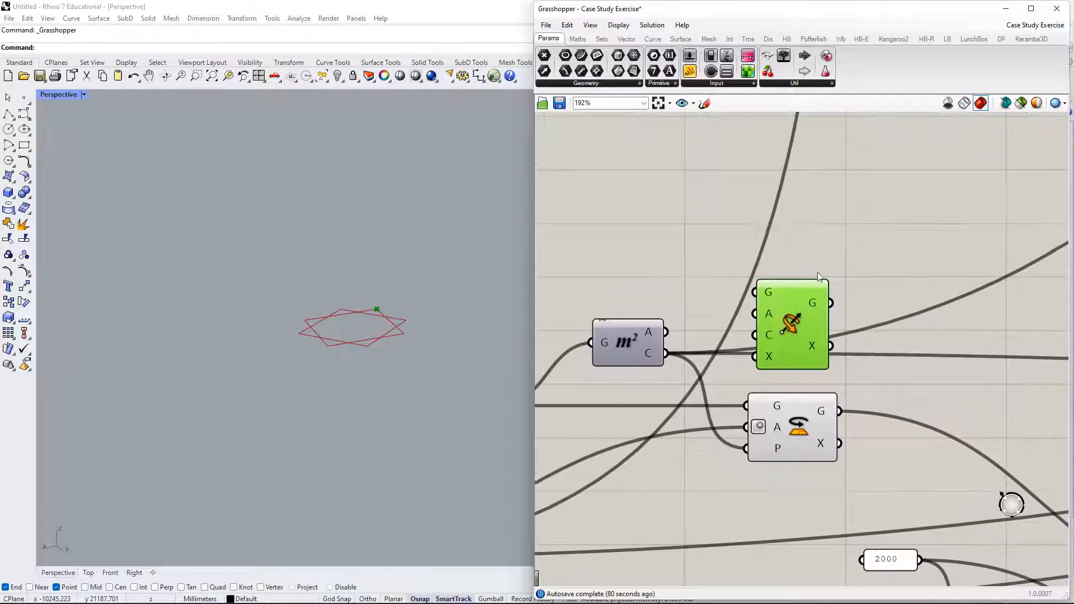
{"action": "right_click", "coordinate": [817, 274]}
{"action": "left_click", "coordinate": [814, 193]}
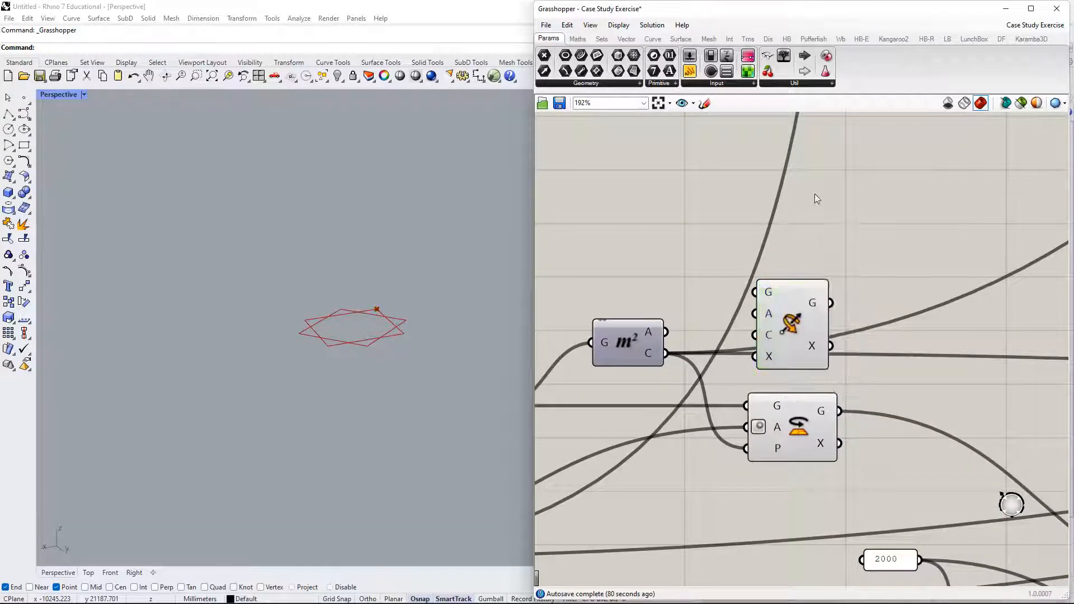
Search for "rotate" again and place the vector Rotate component directly above the Rotate 3D component.
{"action": "double_click", "coordinate": [815, 194]}
{"action": "type", "text": "rotate"}
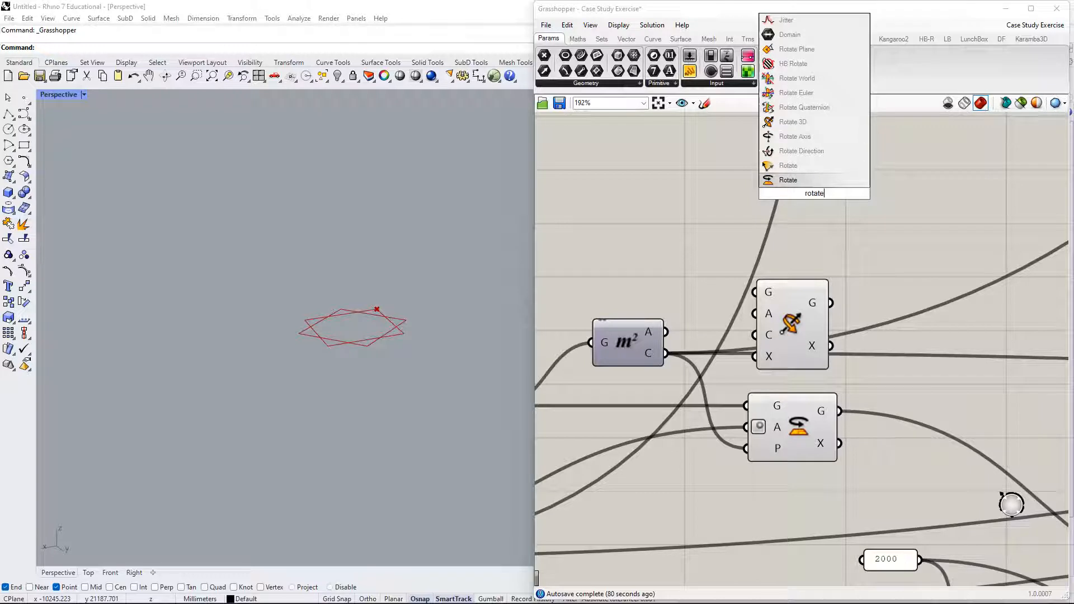
{"action": "key", "text": "Up"}
{"action": "key", "text": "Up"}
{"action": "key", "text": "Up"}
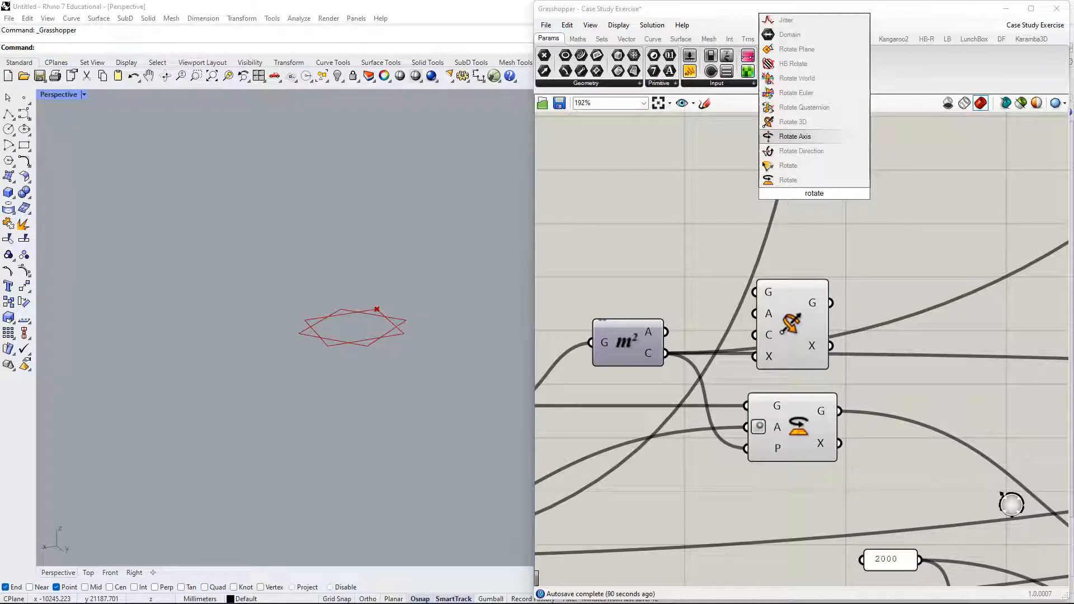
{"action": "key", "text": "Down"}
{"action": "key", "text": "Down"}
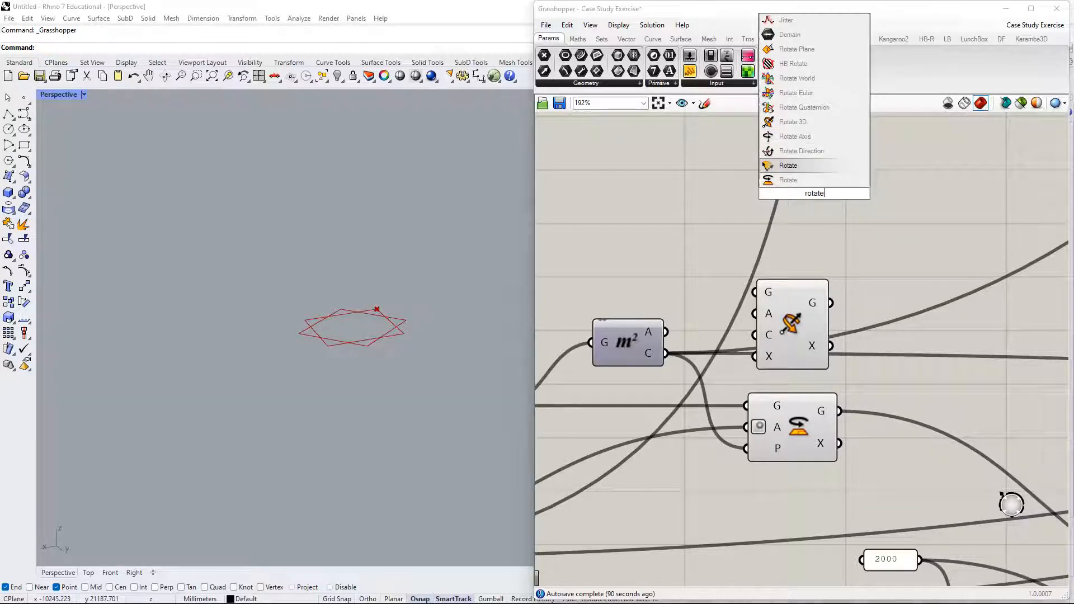
{"action": "key", "text": "Return"}
{"action": "left_click_drag", "start_coordinate": [793, 237], "coordinate": [792, 238]}
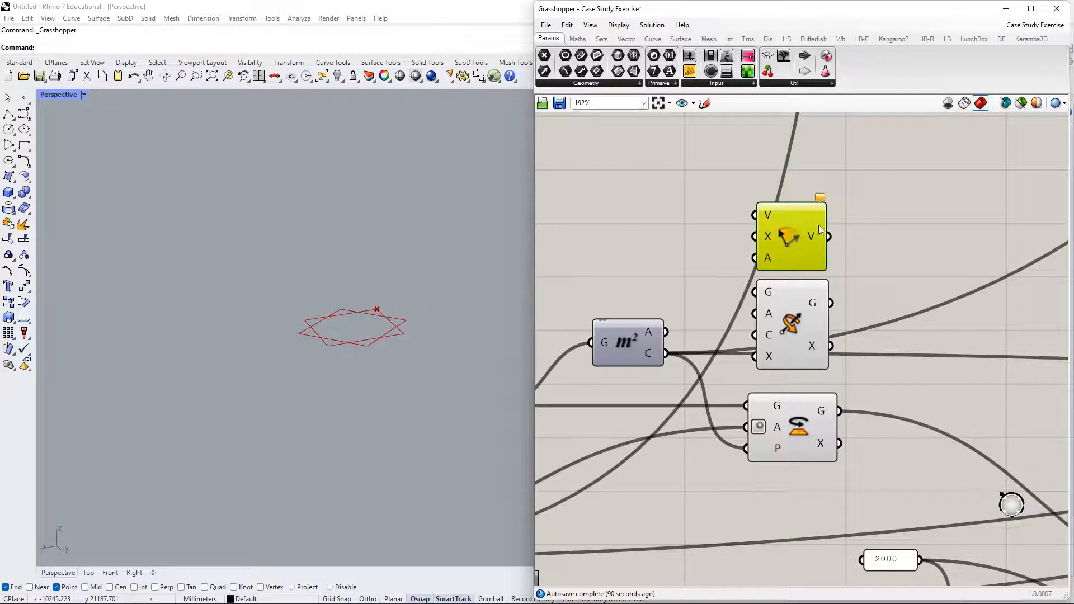
Compare the input descriptions of the vector Rotate, Rotate 3D and existing rotate components.
{"action": "mouse_move", "coordinate": [767, 213]}
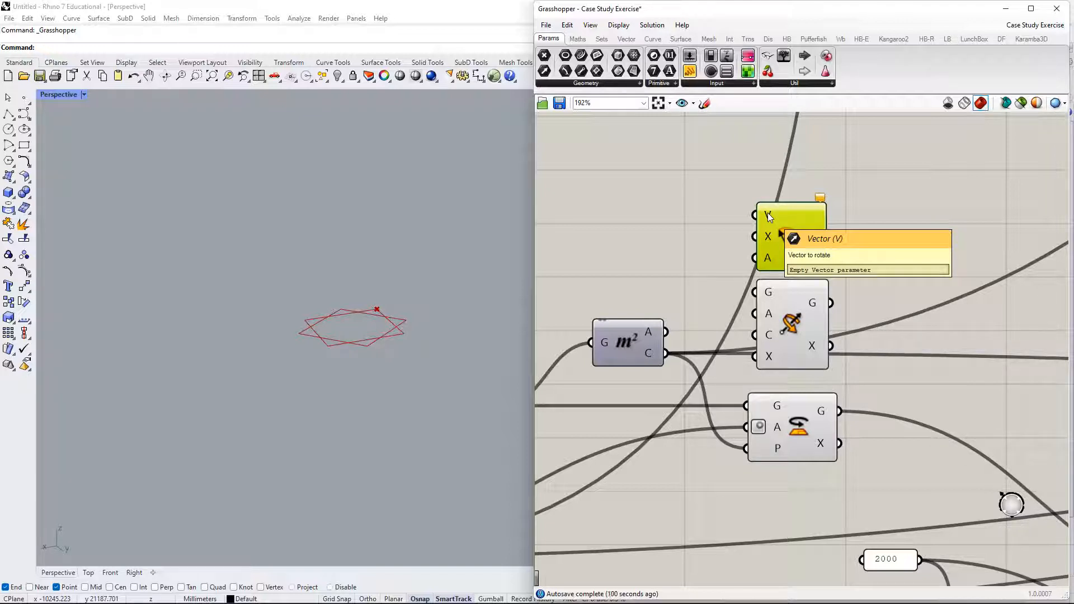
{"action": "mouse_move", "coordinate": [768, 297]}
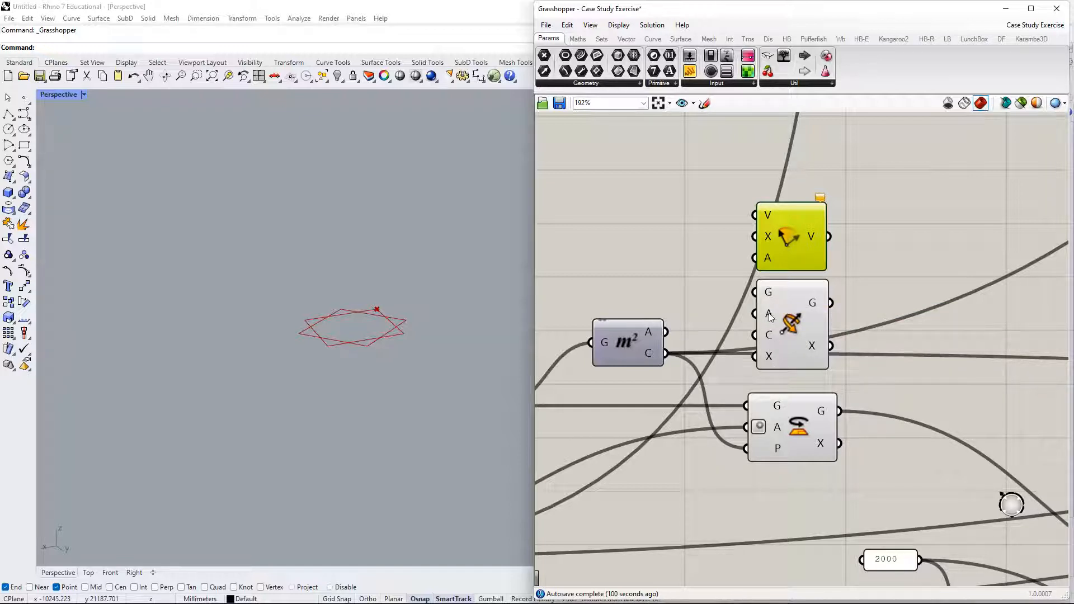
{"action": "mouse_move", "coordinate": [769, 317]}
{"action": "mouse_move", "coordinate": [771, 336]}
{"action": "mouse_move", "coordinate": [776, 448]}
{"action": "mouse_move", "coordinate": [770, 357]}
{"action": "left_click", "coordinate": [788, 328]}
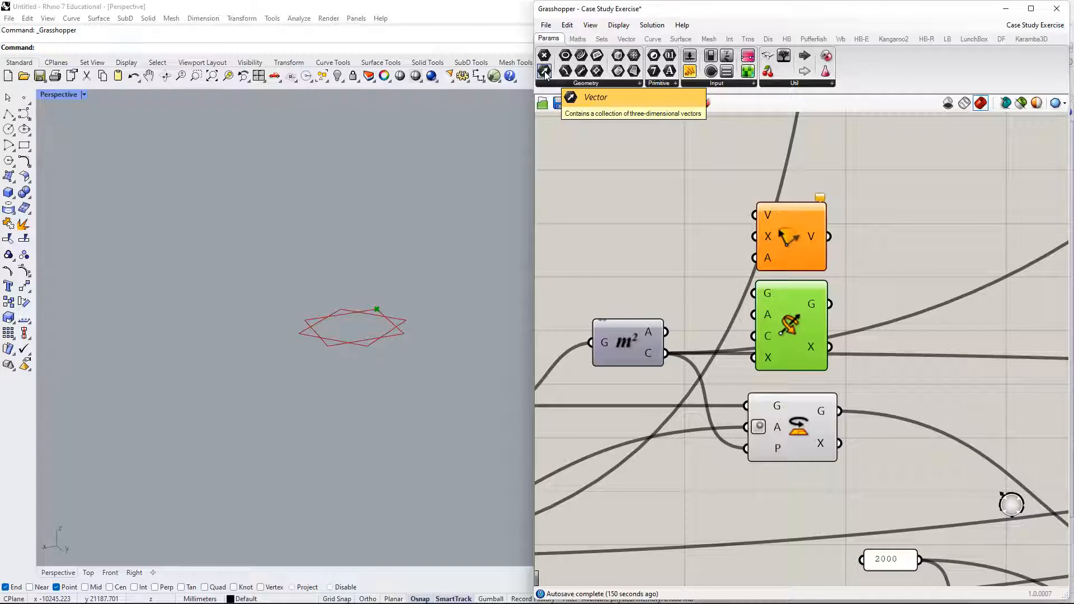
Move the vector Rotate and Rotate 3D components together farther above the existing rotate component.
{"action": "left_click_drag", "start_coordinate": [781, 315], "coordinate": [784, 310]}
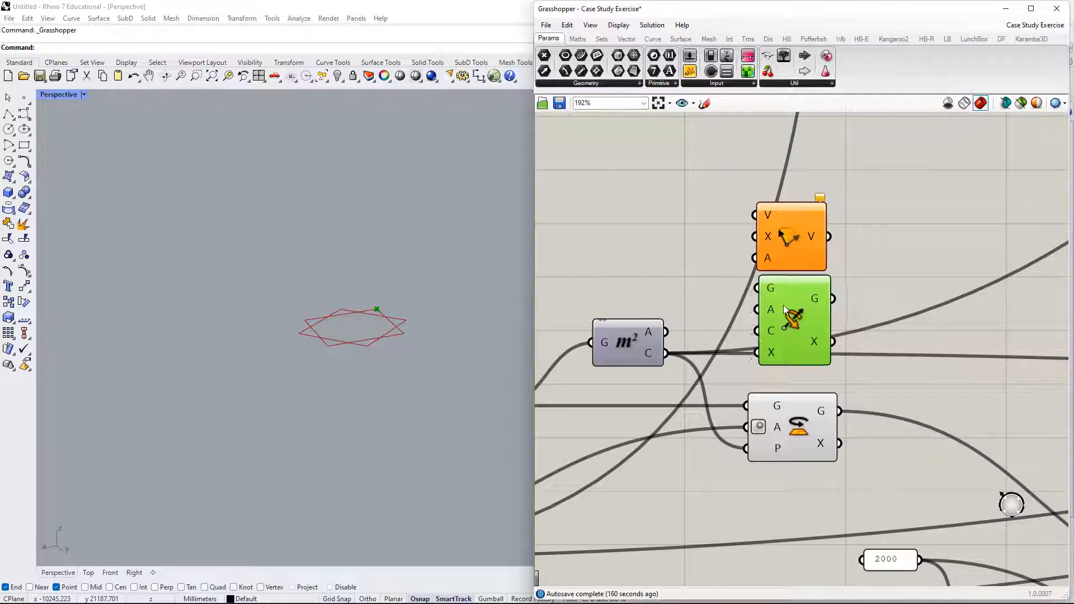
{"action": "left_click_drag", "start_coordinate": [850, 287], "coordinate": [812, 255]}
{"action": "right_click_drag", "start_coordinate": [838, 250], "coordinate": [824, 292]}
{"action": "left_click_drag", "start_coordinate": [790, 292], "coordinate": [802, 239]}
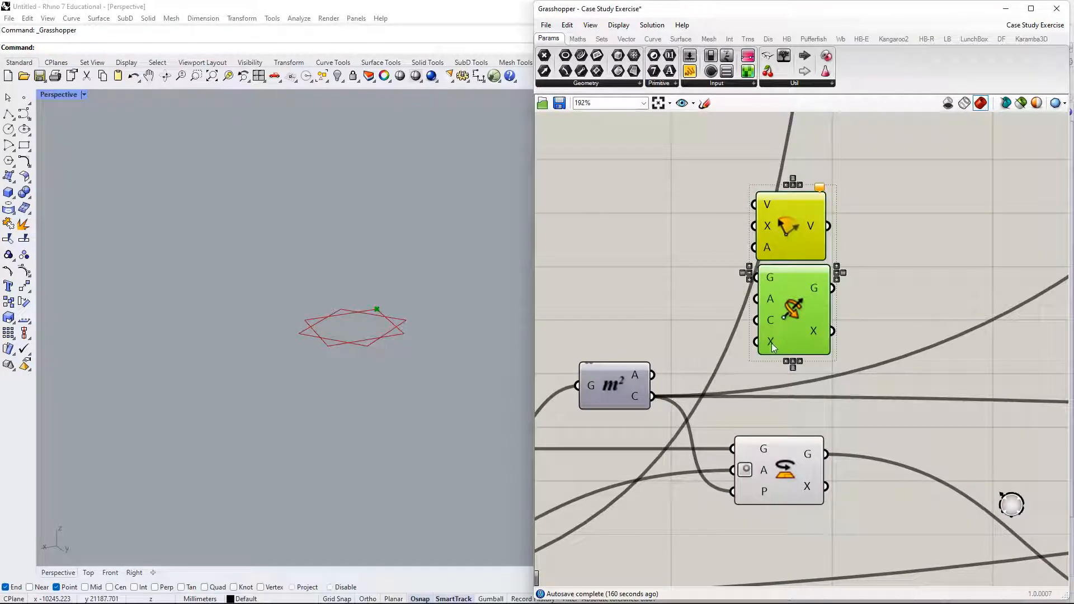
Extract the X axis input of the Rotate 3D component as a Vector parameter and place it beside the vector Rotate component.
{"action": "right_click", "coordinate": [771, 343]}
{"action": "left_click", "coordinate": [763, 374]}
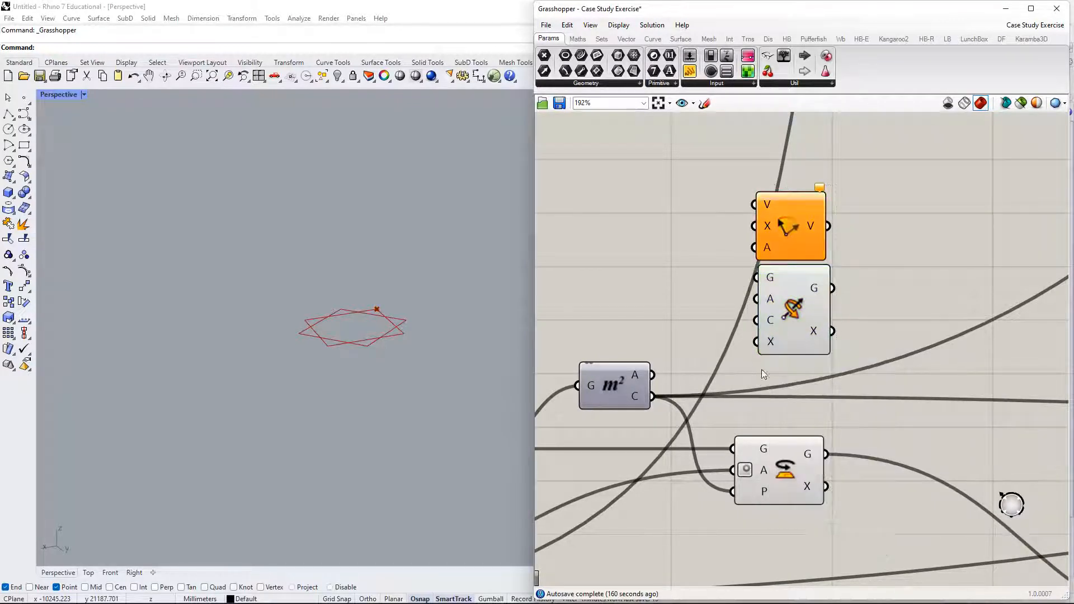
{"action": "right_click", "coordinate": [771, 343]}
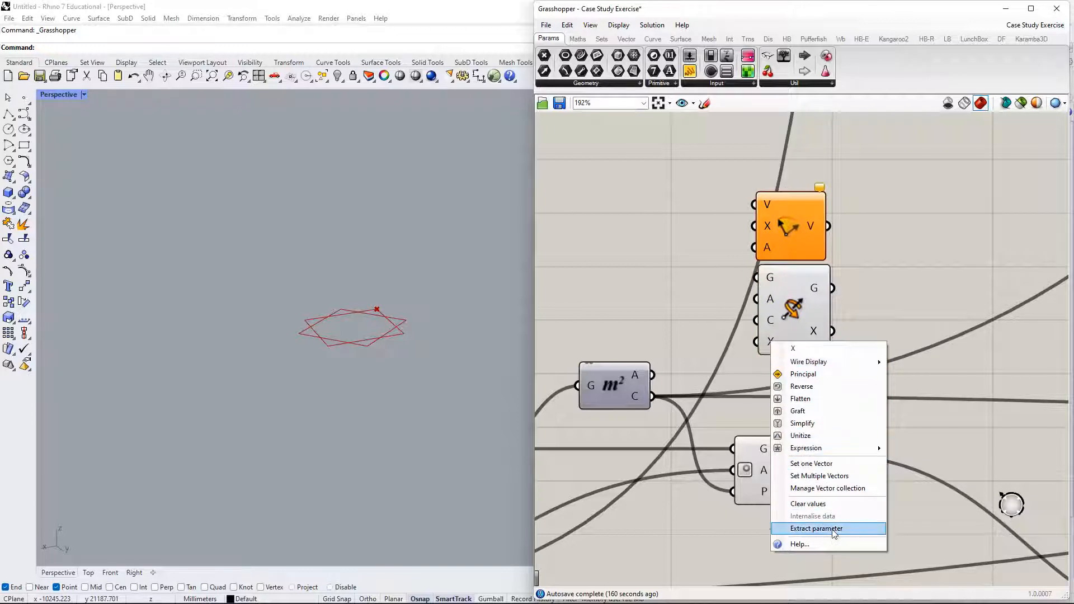
{"action": "left_click", "coordinate": [817, 525]}
{"action": "left_click_drag", "start_coordinate": [647, 346], "coordinate": [675, 245]}
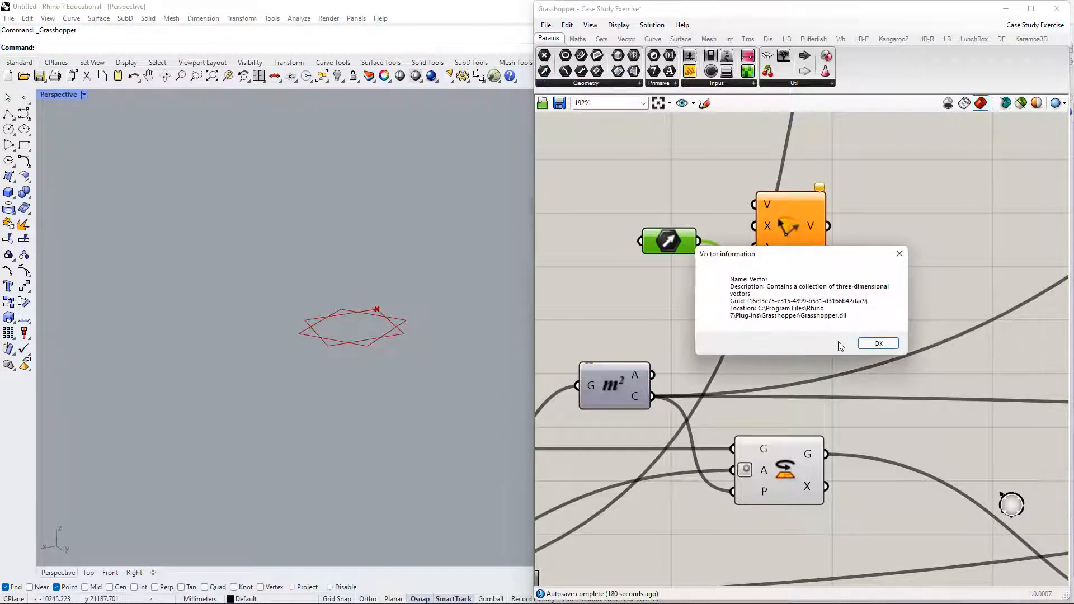
View the Vector parameter's component information and its help text, and close both.
{"action": "left_click", "coordinate": [876, 344]}
{"action": "right_click", "coordinate": [546, 72]}
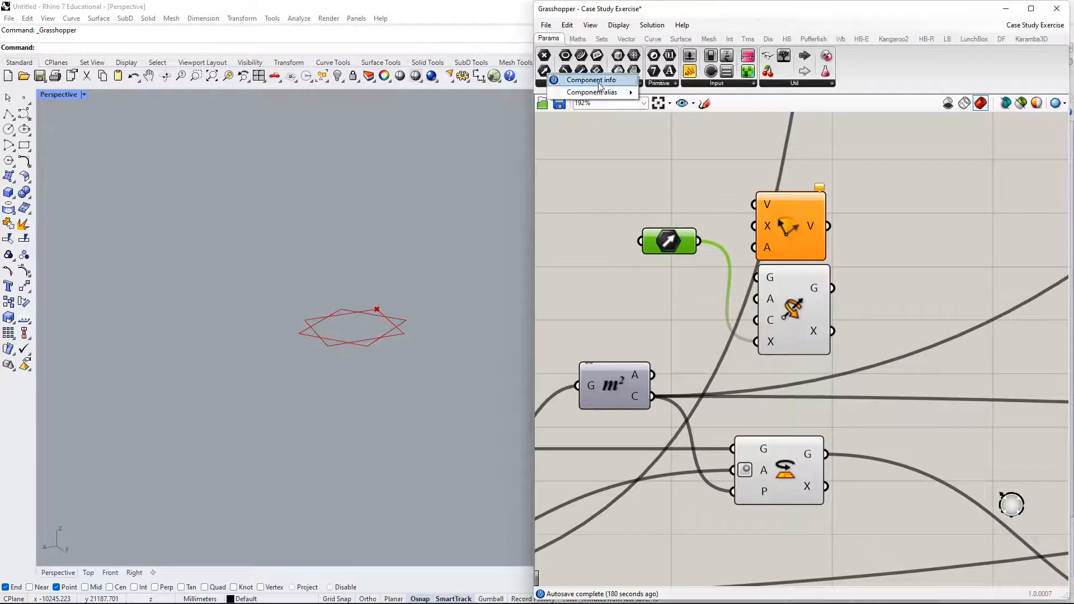
{"action": "left_click", "coordinate": [546, 72]}
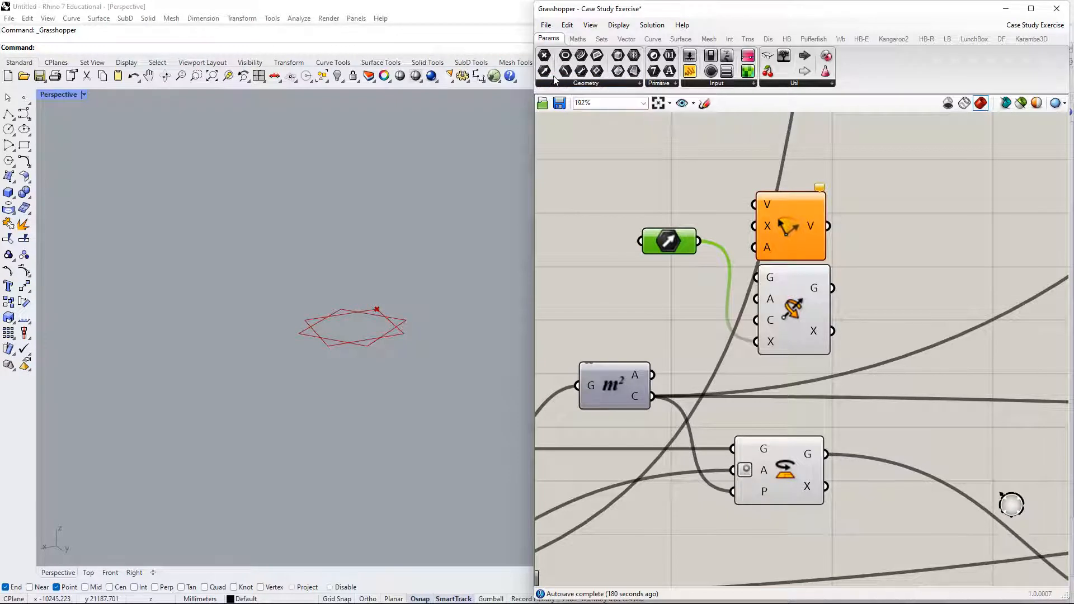
{"action": "left_click", "coordinate": [545, 71]}
{"action": "right_click", "coordinate": [673, 239]}
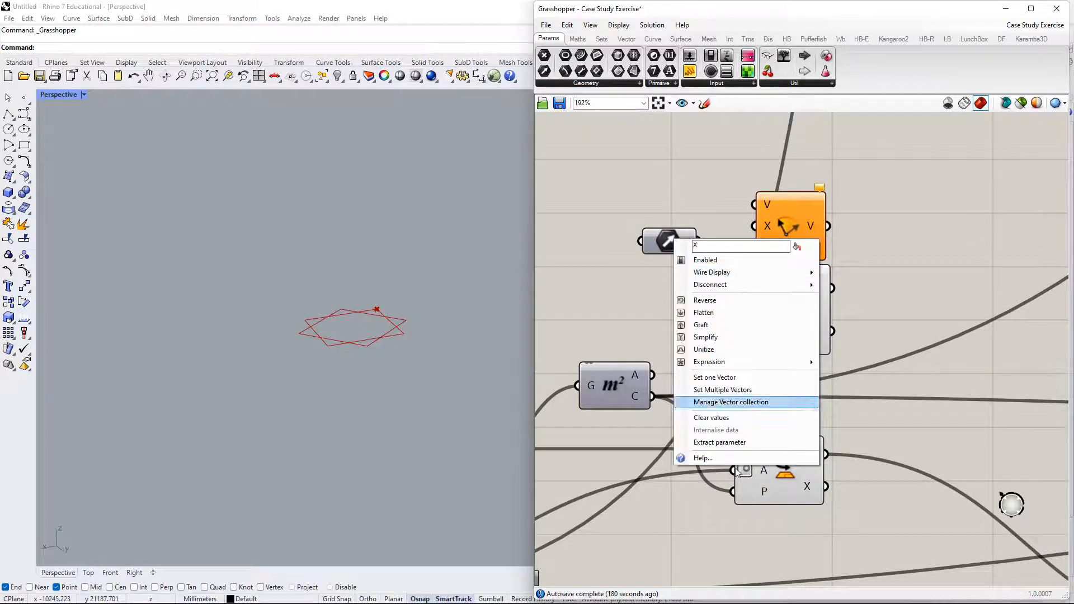
{"action": "left_click", "coordinate": [743, 459]}
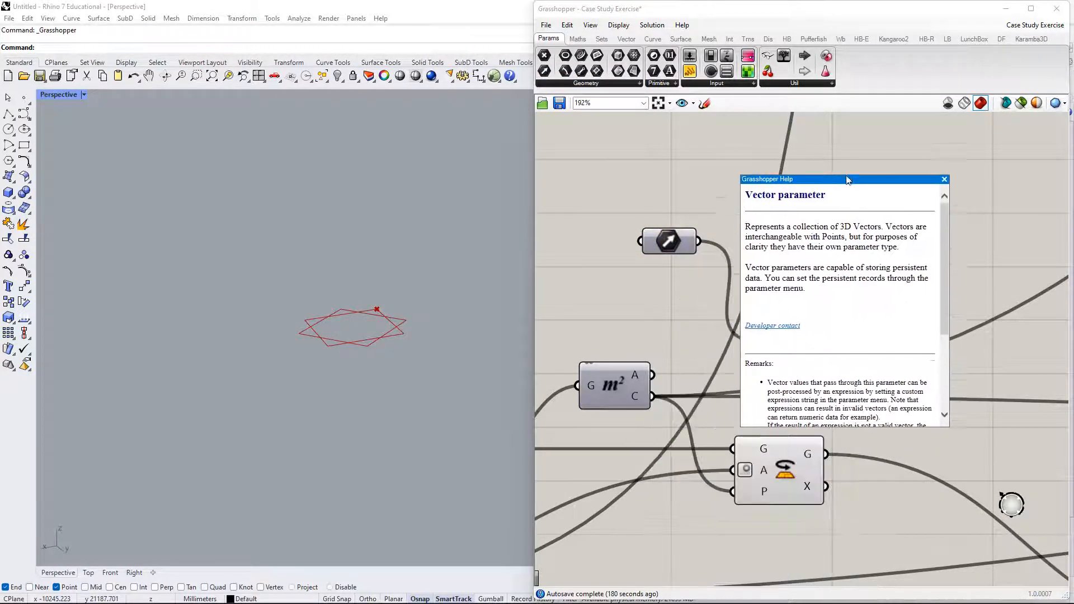
{"action": "left_click", "coordinate": [945, 172]}
Open the help of the Rotate 3D component, read its input and output parameters, and close it.
{"action": "right_click", "coordinate": [673, 243]}
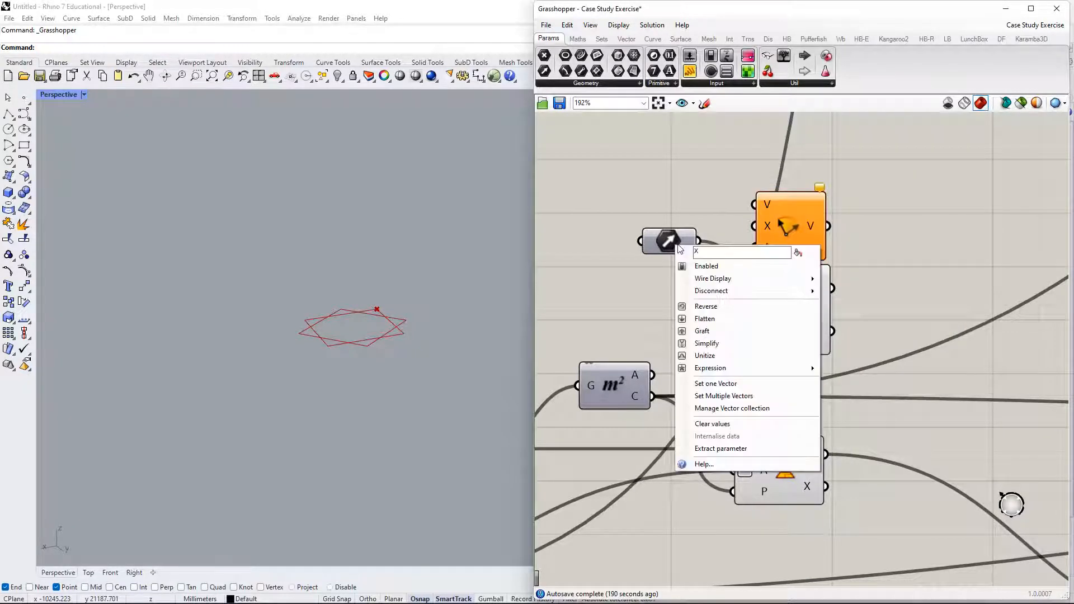
{"action": "mouse_move", "coordinate": [665, 251]}
{"action": "left_mouse_down"}
{"action": "mouse_move", "coordinate": [669, 226]}
{"action": "mouse_move", "coordinate": [673, 234]}
{"action": "left_mouse_up"}
{"action": "right_click", "coordinate": [673, 232]}
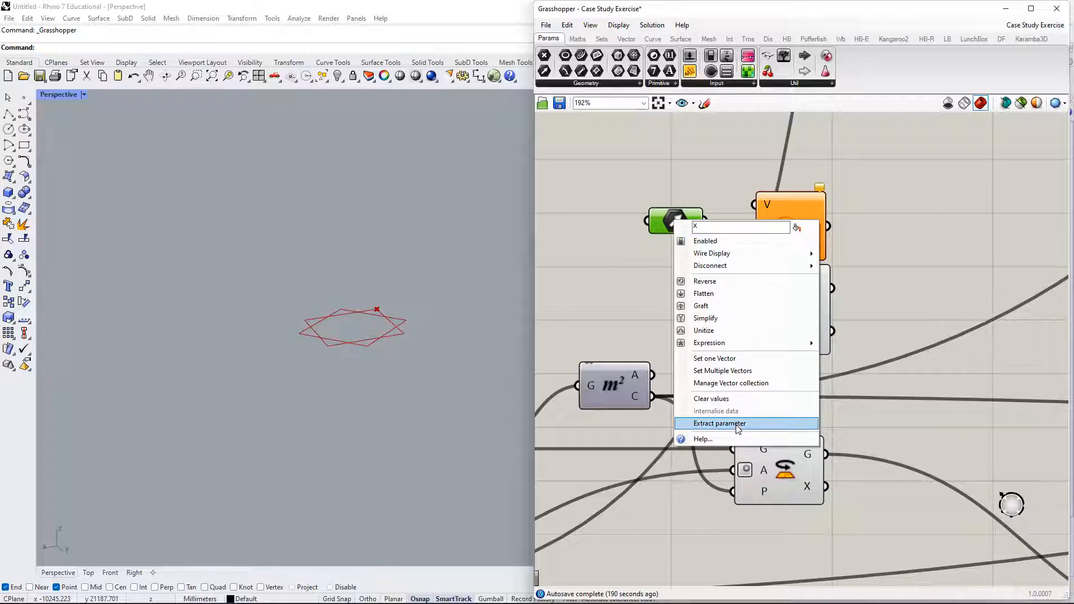
{"action": "right_click", "coordinate": [785, 225]}
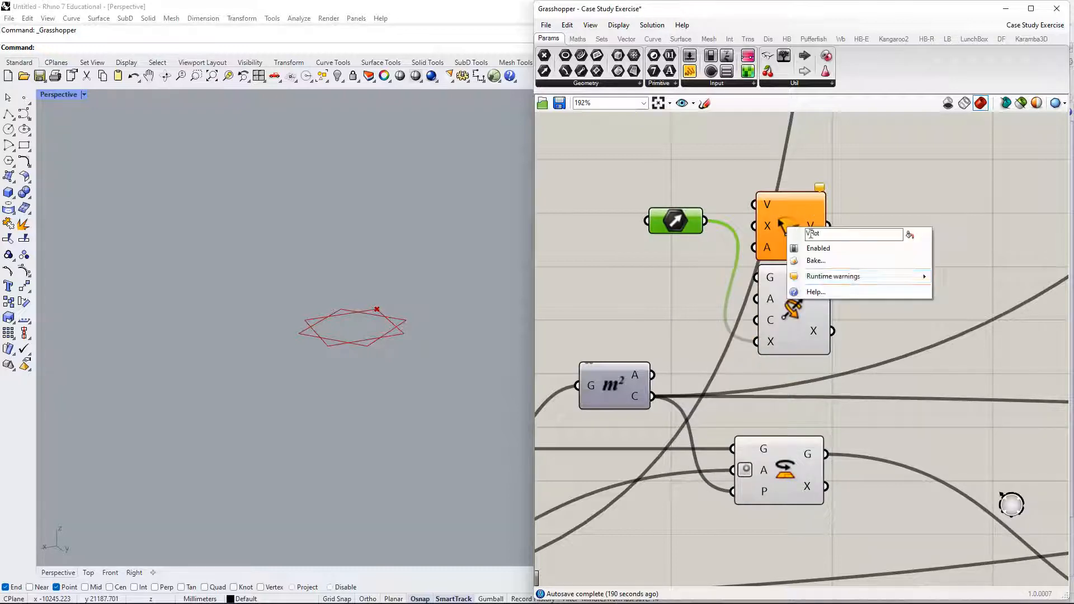
{"action": "right_click", "coordinate": [801, 315]}
{"action": "left_click", "coordinate": [846, 374]}
{"action": "left_click_drag", "start_coordinate": [837, 250], "coordinate": [922, 171]}
{"action": "scroll", "coordinate": [909, 361], "scroll_direction": "down", "scroll_amount": 3}
{"action": "scroll", "coordinate": [897, 374], "scroll_direction": "up", "scroll_amount": 2}
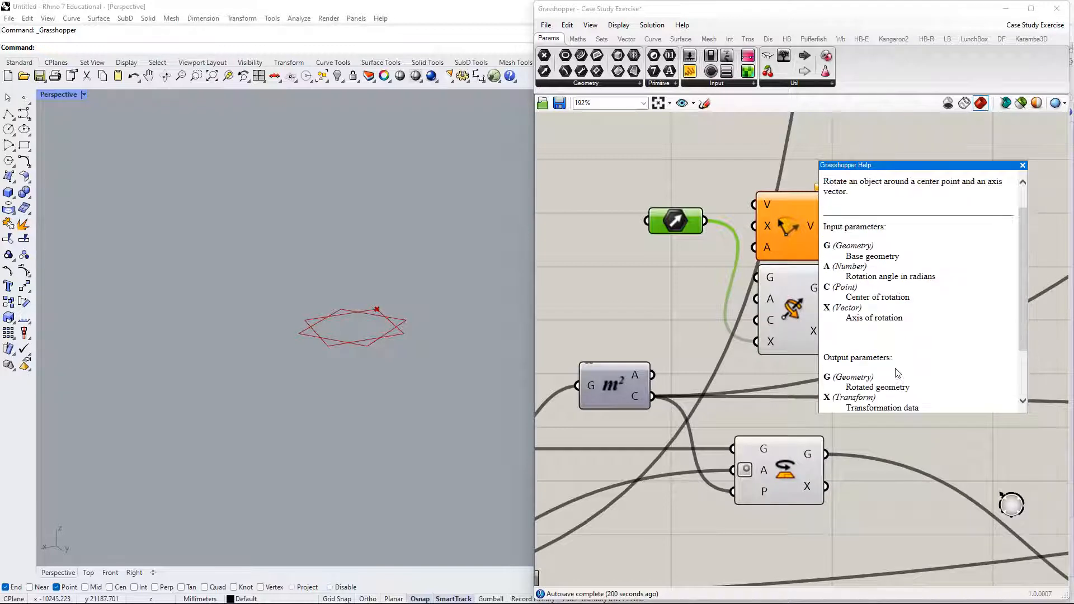
{"action": "scroll", "coordinate": [917, 282], "scroll_direction": "down", "scroll_amount": 3}
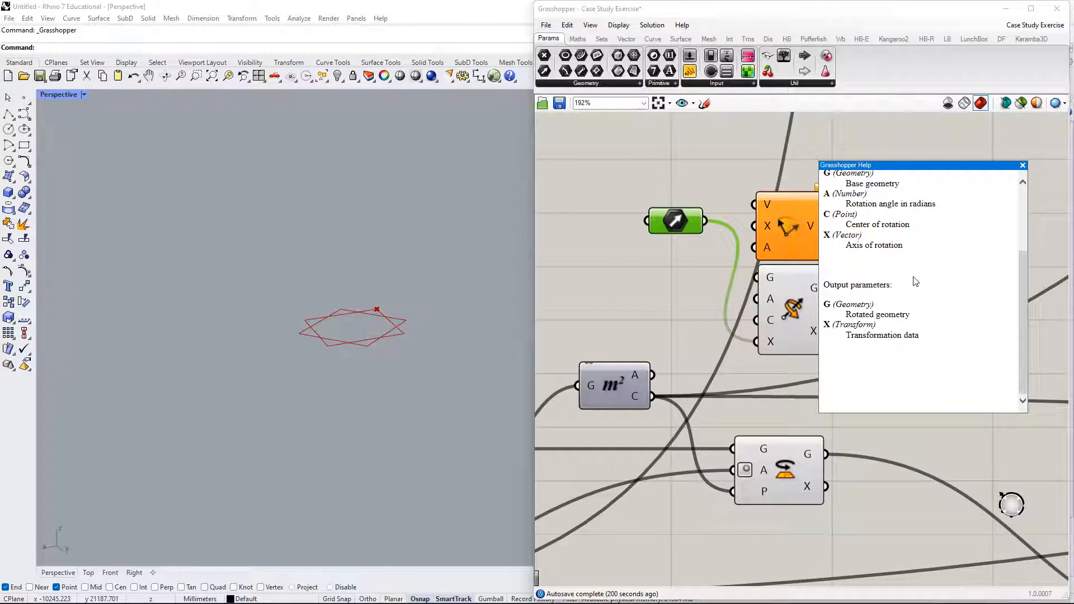
{"action": "left_click", "coordinate": [1022, 165]}
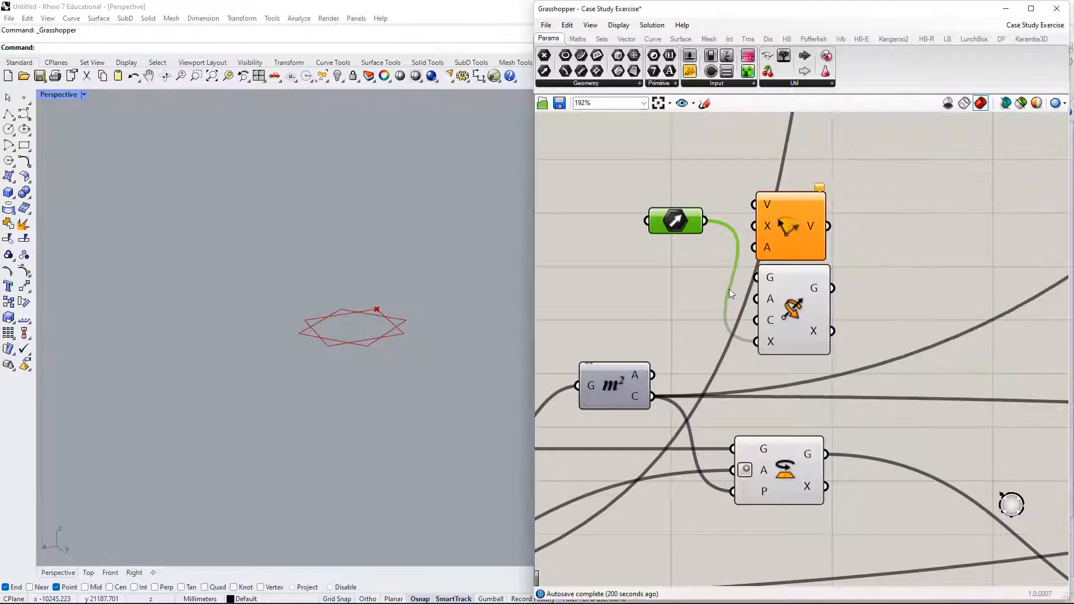
Delete the extracted Vector parameter together with the Rotate 3D and vector Rotate components.
{"action": "left_click_drag", "start_coordinate": [673, 216], "coordinate": [640, 264]}
{"action": "key", "text": "Delete"}
{"action": "right_click_drag", "start_coordinate": [703, 354], "coordinate": [745, 287]}
{"action": "left_click_drag", "start_coordinate": [939, 239], "coordinate": [803, 167]}
{"action": "key", "text": "Delete"}
Move the remaining rotate component slightly lower and the area component closer to the rectangle component.
{"action": "right_click_drag", "start_coordinate": [830, 223], "coordinate": [829, 98]}
{"action": "mouse_move", "coordinate": [813, 294]}
{"action": "left_mouse_down"}
{"action": "mouse_move", "coordinate": [807, 359]}
{"action": "mouse_move", "coordinate": [819, 314]}
{"action": "left_mouse_up"}
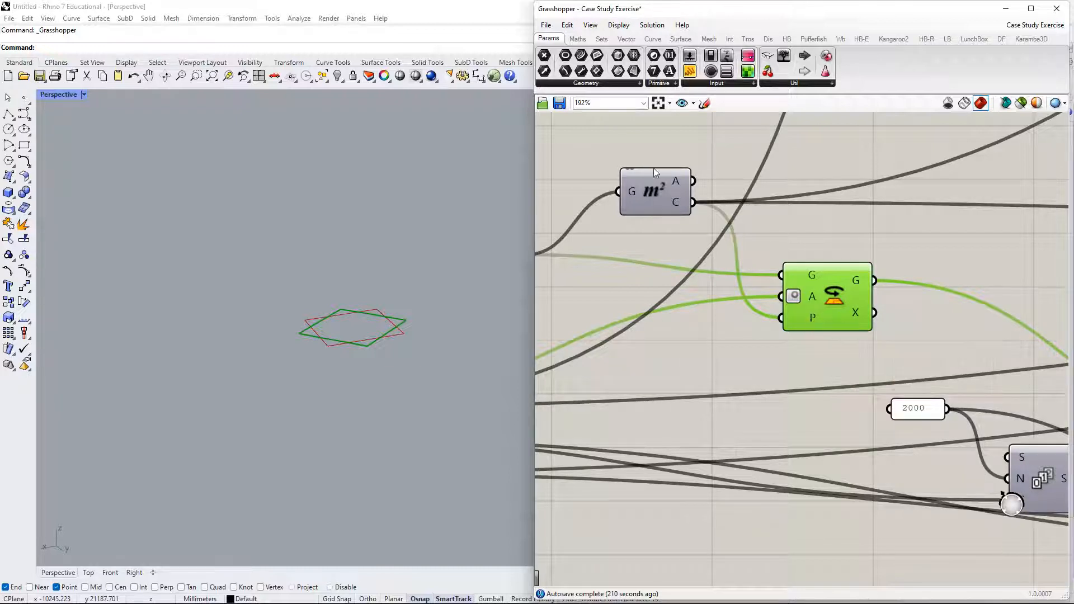
{"action": "left_click_drag", "start_coordinate": [661, 181], "coordinate": [611, 172]}
{"action": "right_click_drag", "start_coordinate": [669, 215], "coordinate": [823, 214]}
{"action": "left_click_drag", "start_coordinate": [758, 196], "coordinate": [761, 211]}
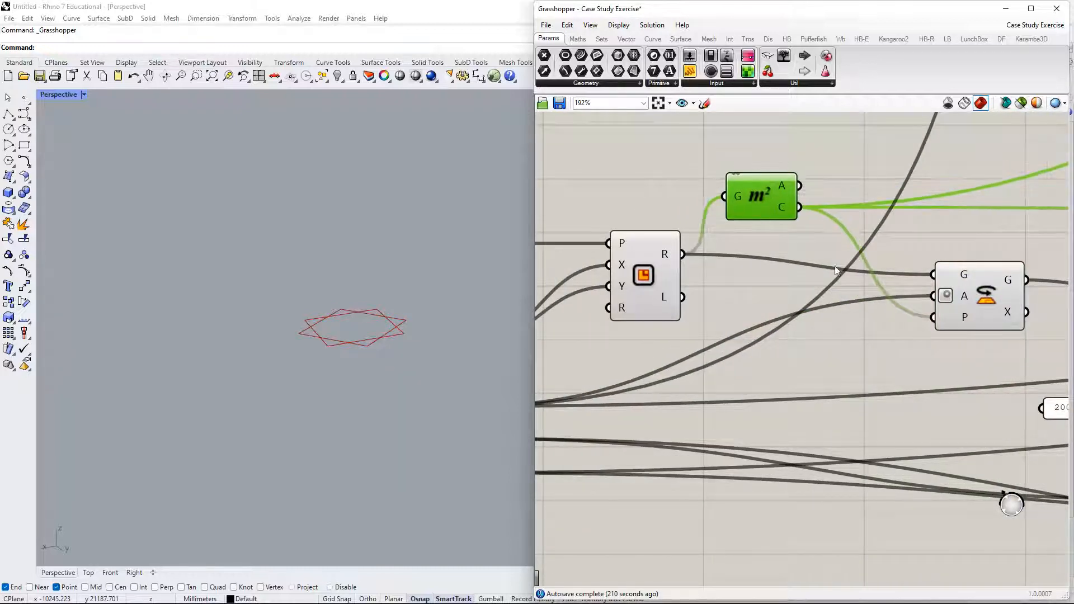
Search for "construct point" and place a Construct Point component above the area component.
{"action": "right_click_drag", "start_coordinate": [842, 250], "coordinate": [847, 370]}
{"action": "right_click_drag", "start_coordinate": [399, 306], "coordinate": [326, 357]}
{"action": "double_click", "coordinate": [727, 245]}
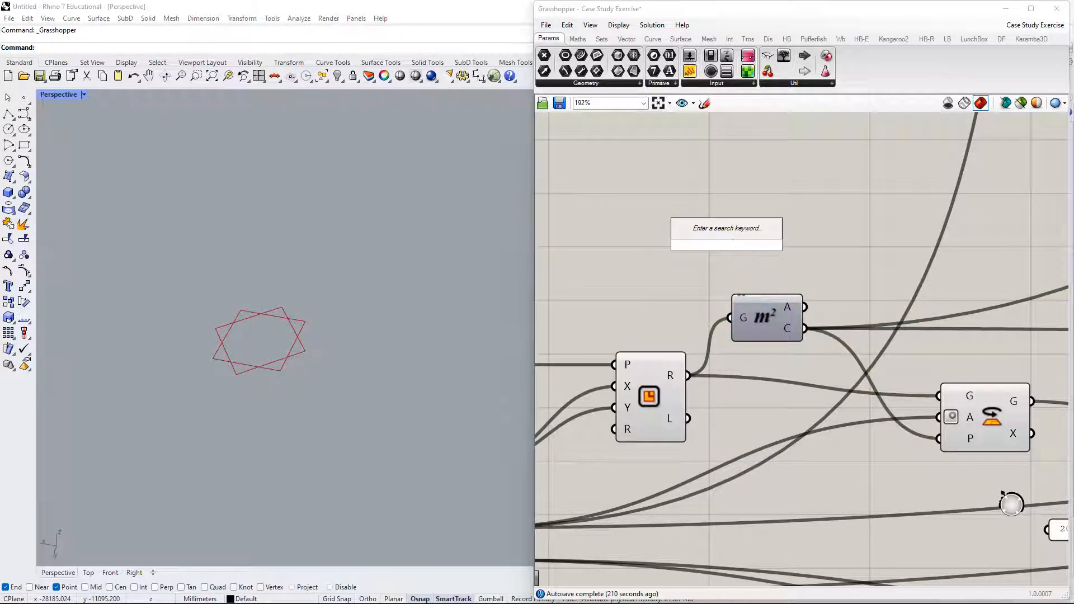
{"action": "type", "text": "construct"}
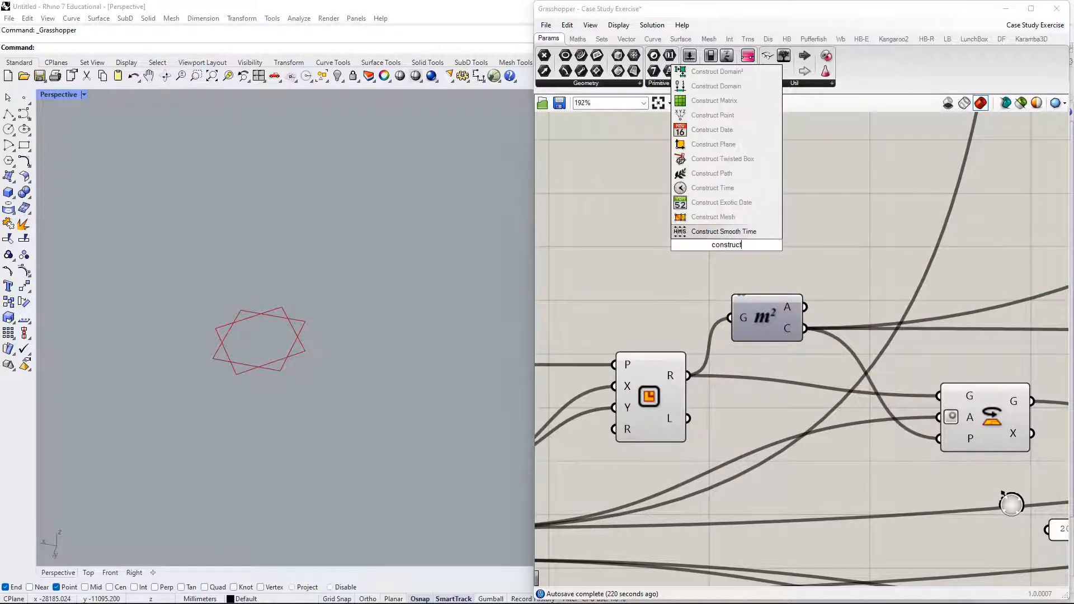
{"action": "type", "text": " point"}
{"action": "key", "text": "Return"}
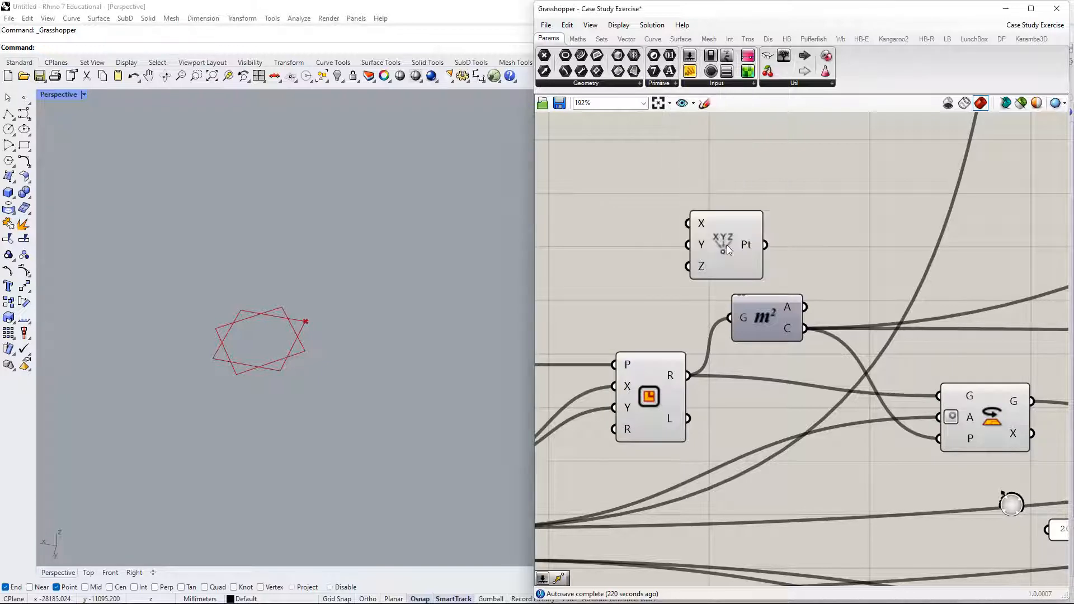
{"action": "left_click_drag", "start_coordinate": [727, 245], "coordinate": [767, 211]}
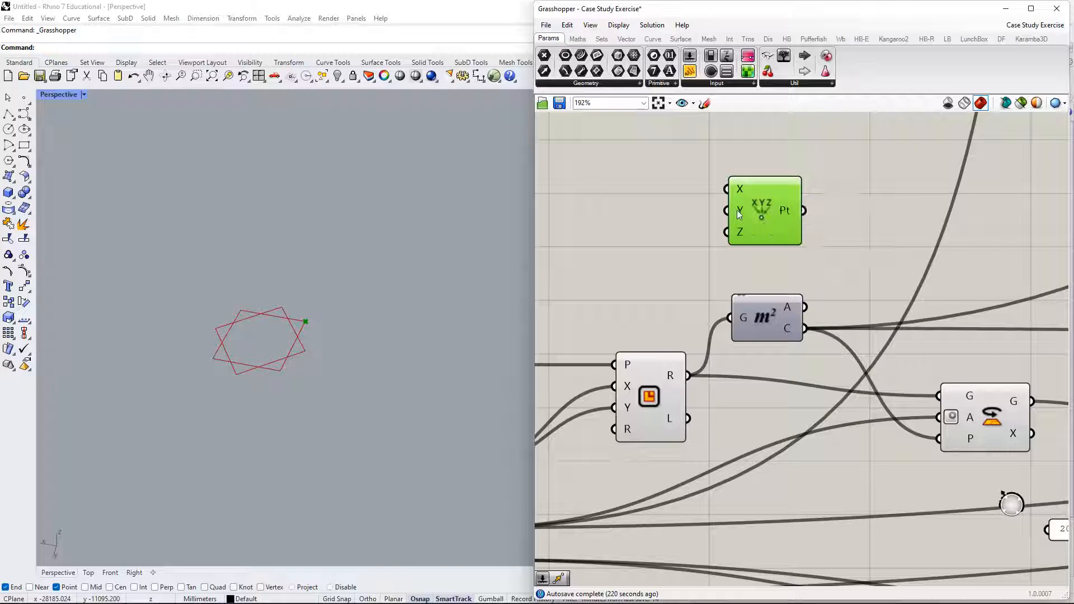
Turn on the preview of the area component to display its centroid in the Rhino viewport.
{"action": "scroll", "coordinate": [247, 344], "scroll_direction": "up", "scroll_amount": 5}
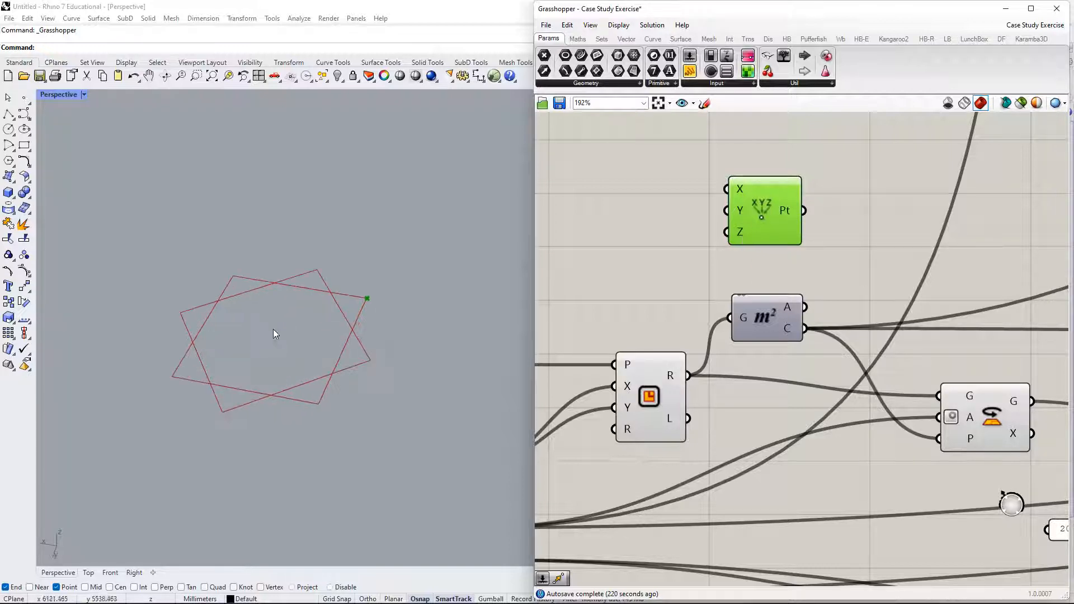
{"action": "scroll", "coordinate": [401, 296], "scroll_direction": "up", "scroll_amount": 4}
{"action": "scroll", "coordinate": [406, 294], "scroll_direction": "down", "scroll_amount": 4}
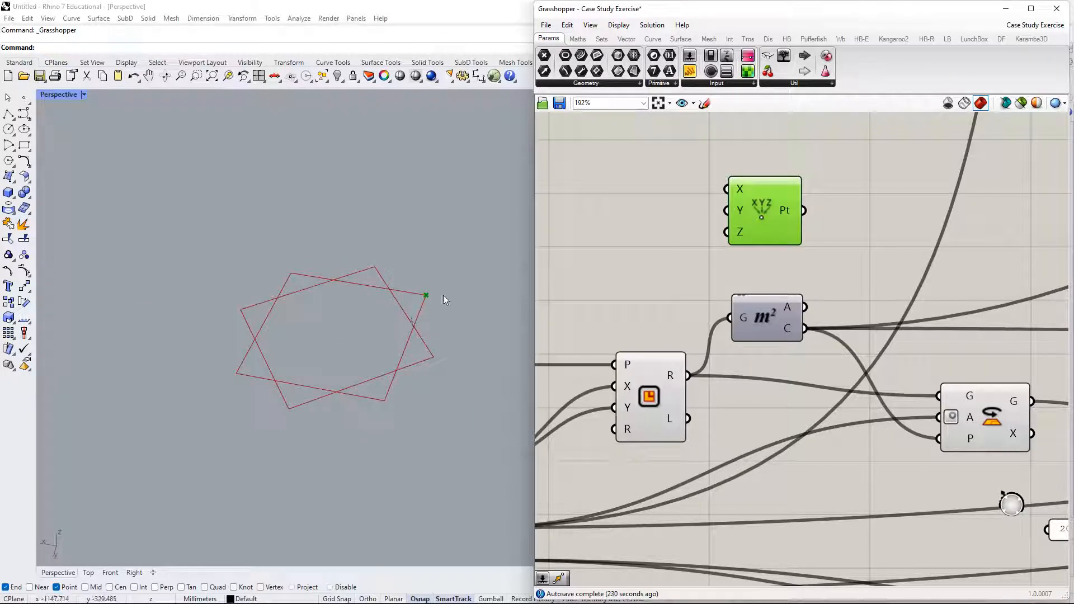
{"action": "left_click", "coordinate": [780, 321]}
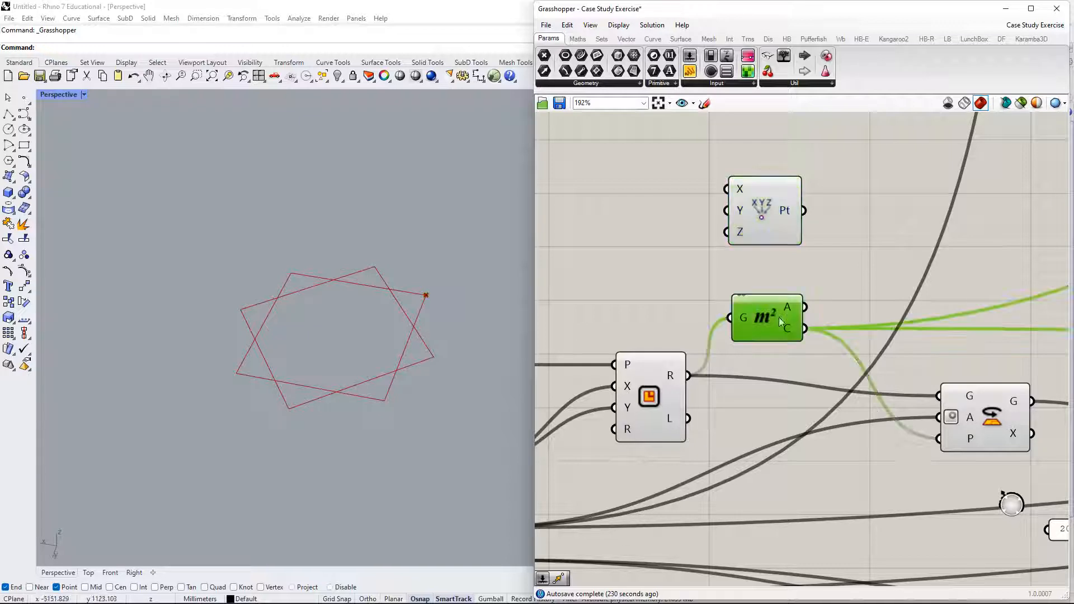
{"action": "right_click", "coordinate": [847, 275]}
{"action": "left_click", "coordinate": [866, 289]}
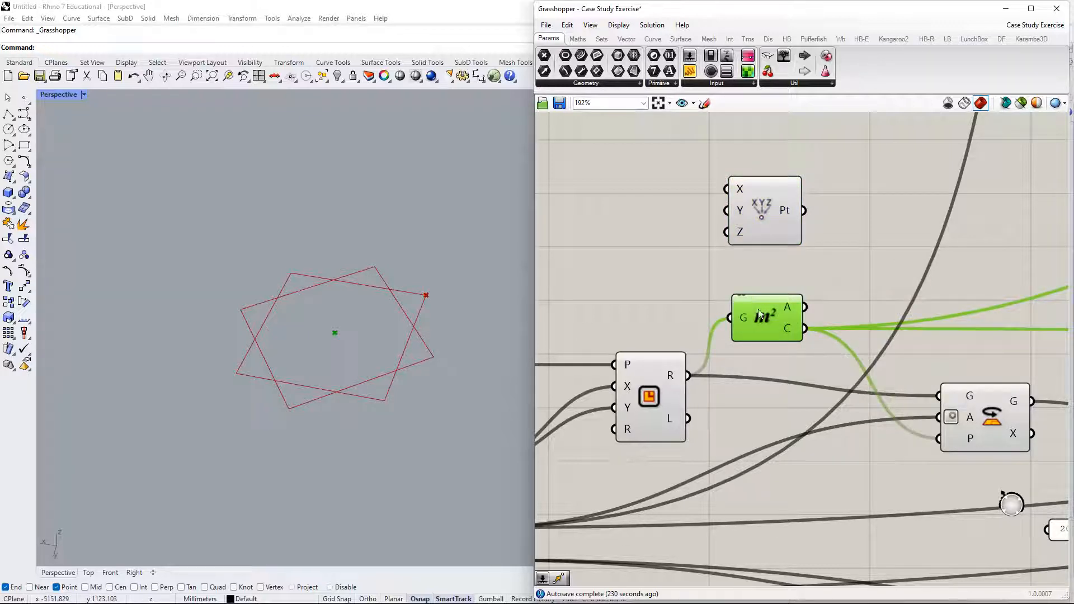
Shift the area and rectangle components slightly upward, and examine the area component's Area and Centroid outputs.
{"action": "left_click_drag", "start_coordinate": [760, 315], "coordinate": [769, 304]}
{"action": "left_click_drag", "start_coordinate": [648, 389], "coordinate": [649, 372]}
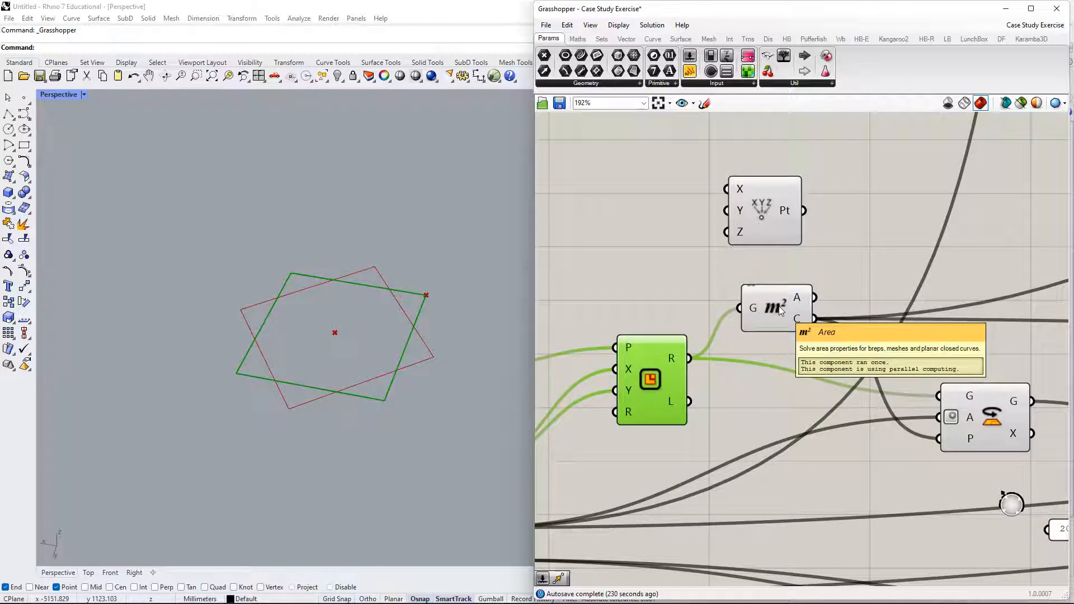
{"action": "mouse_move", "coordinate": [800, 304]}
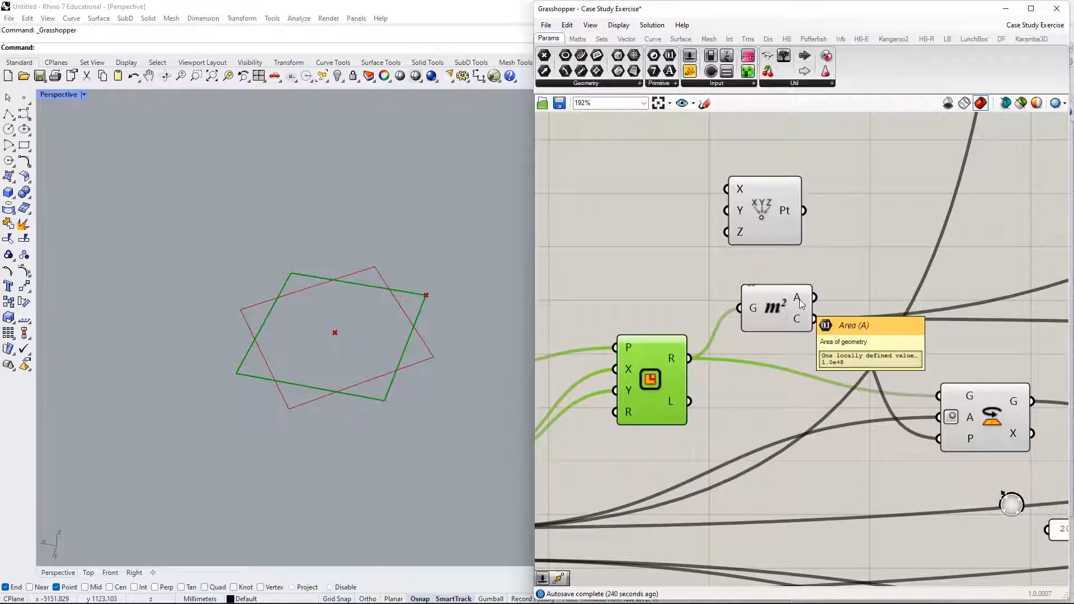
{"action": "mouse_move", "coordinate": [801, 326]}
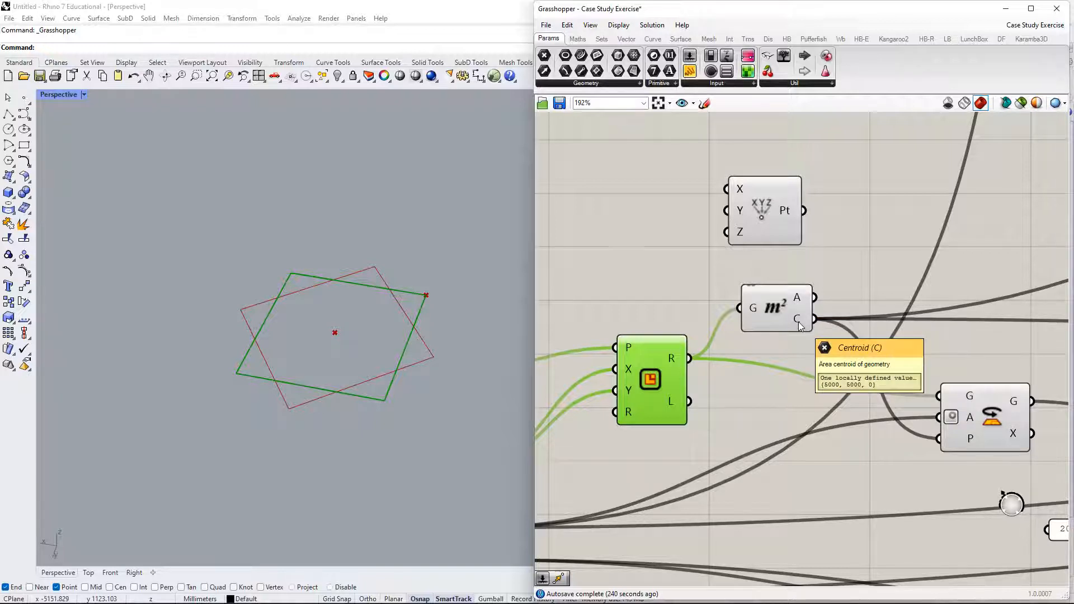
{"action": "right_click_drag", "start_coordinate": [800, 327], "coordinate": [761, 332]}
{"action": "left_click", "coordinate": [758, 329]}
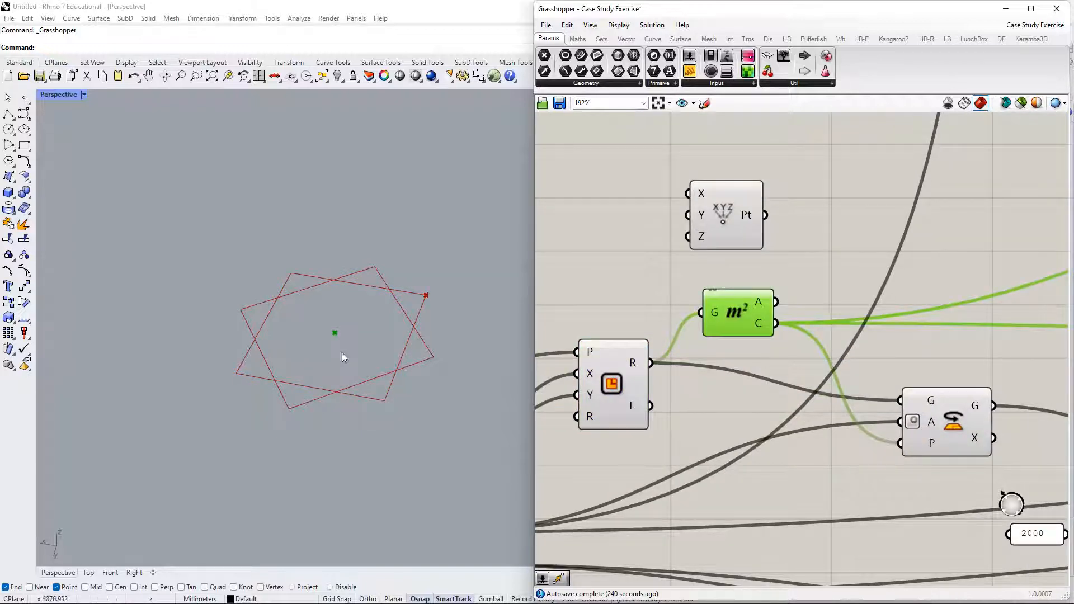
Move the Construct Point component farther above the area component, keeping it selected to highlight its point.
{"action": "right_click_drag", "start_coordinate": [882, 276], "coordinate": [882, 196]}
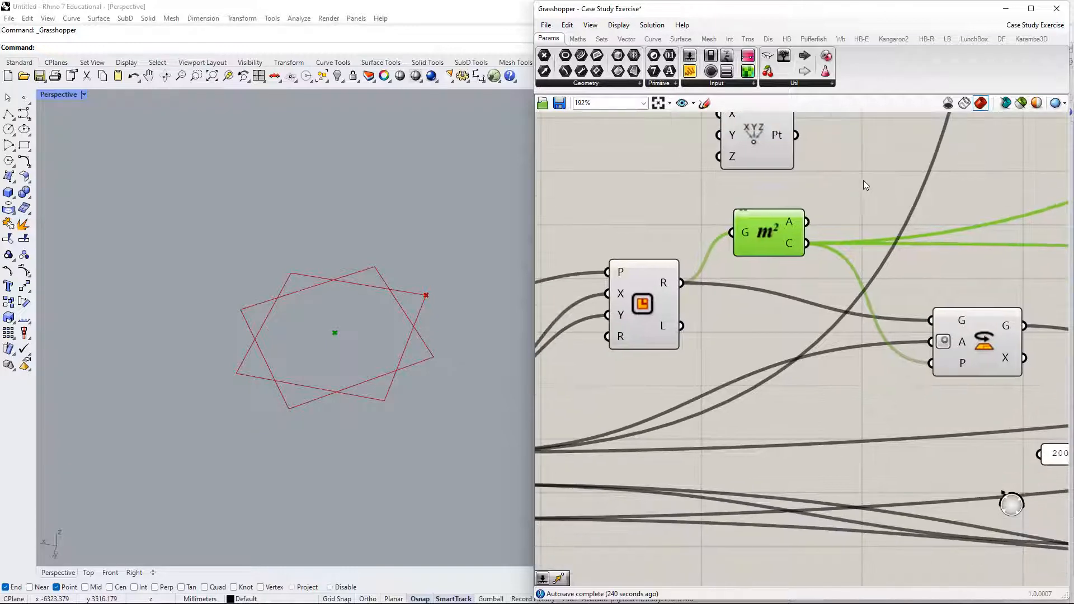
{"action": "scroll", "coordinate": [864, 185], "scroll_direction": "down", "scroll_amount": 3}
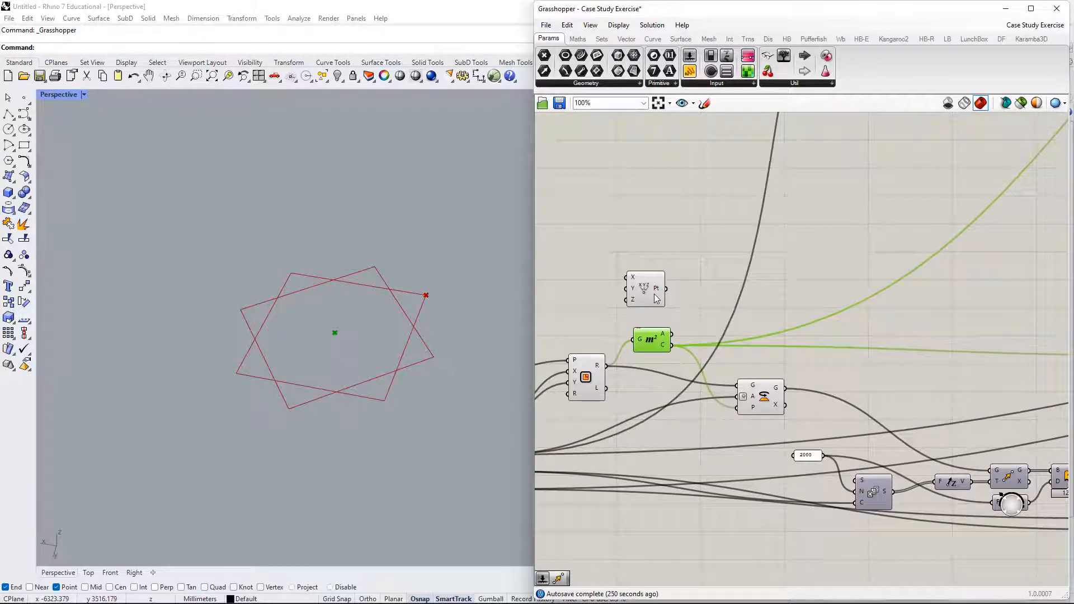
{"action": "left_click_drag", "start_coordinate": [651, 286], "coordinate": [657, 271]}
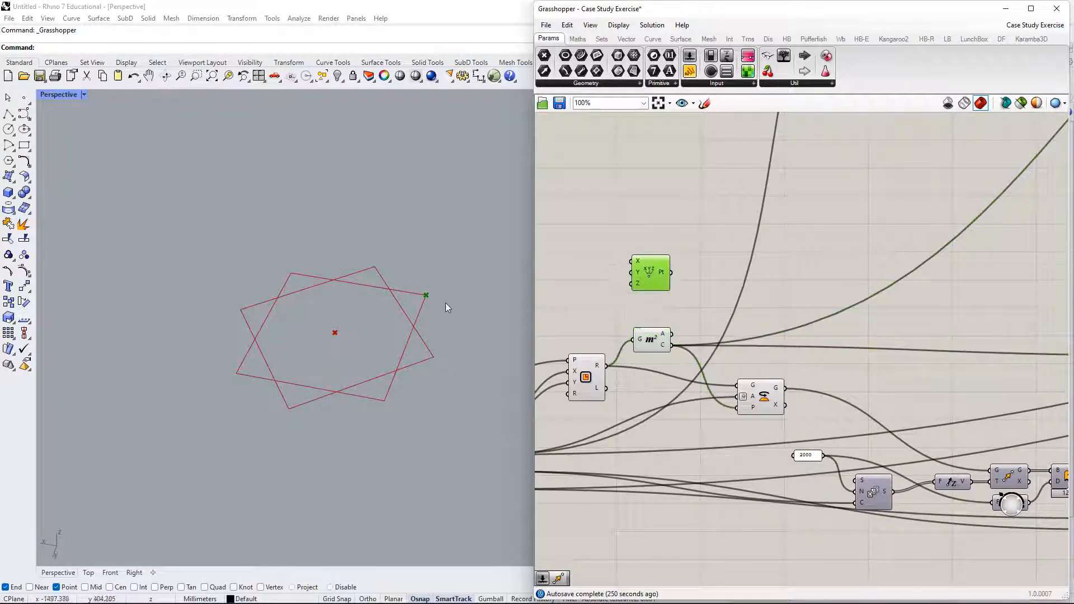
Connect the Construct Point output to the Rotate component's plane input and select the Rotate component to highlight the rotated rectangle.
{"action": "right_click_drag", "start_coordinate": [671, 360], "coordinate": [794, 295]}
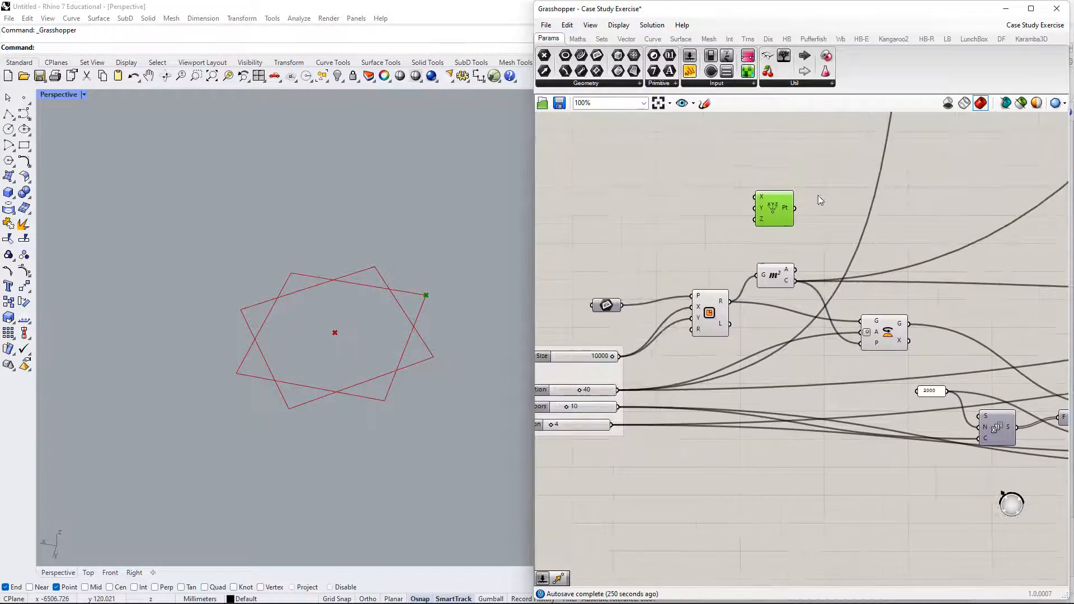
{"action": "left_click_drag", "start_coordinate": [798, 208], "coordinate": [864, 344]}
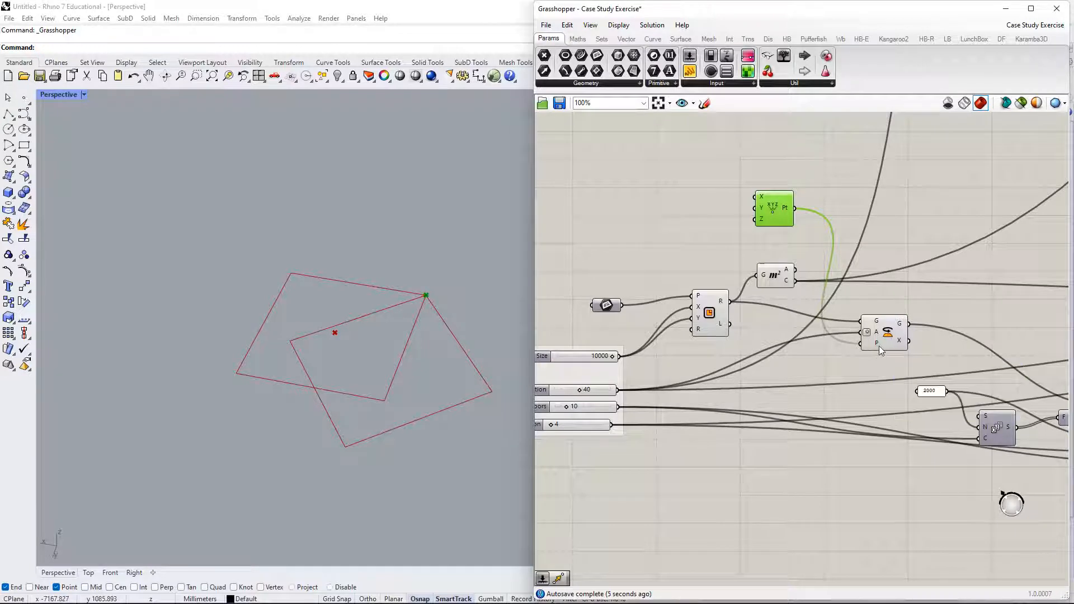
{"action": "mouse_move", "coordinate": [878, 344]}
{"action": "left_click_drag", "start_coordinate": [779, 214], "coordinate": [771, 225]}
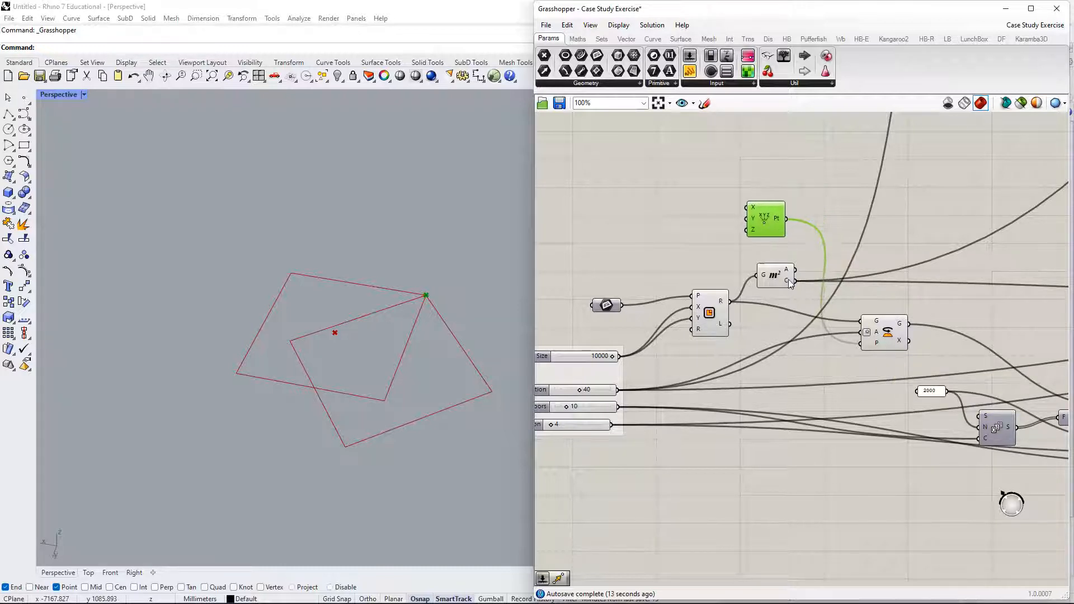
{"action": "left_click", "coordinate": [889, 345]}
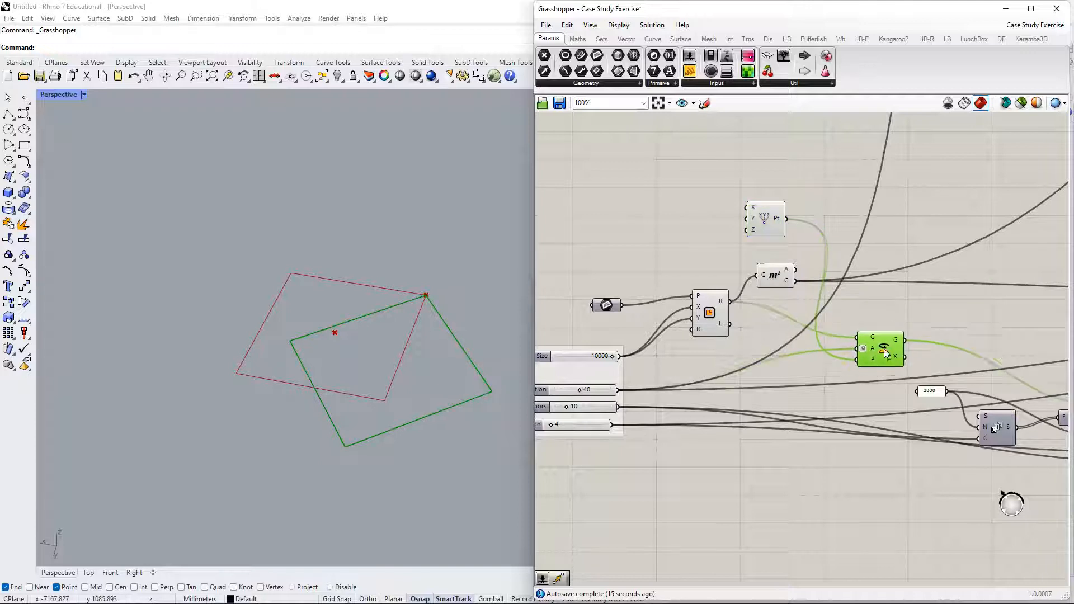
{"action": "left_click_drag", "start_coordinate": [884, 338], "coordinate": [885, 337]}
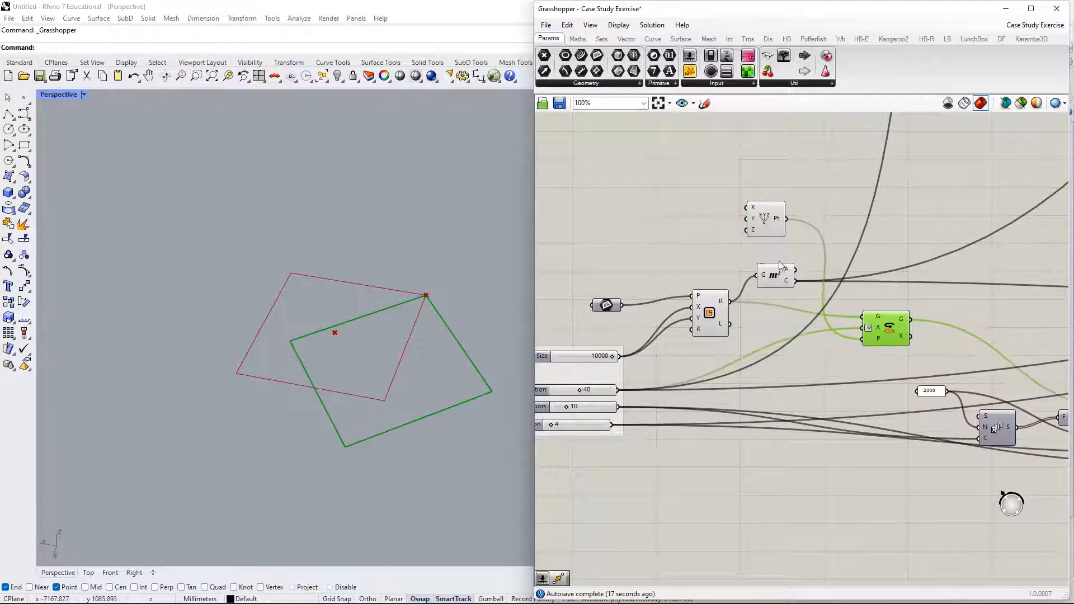
Connect the area component's centroid to the Rotate component's plane input and set the Building Rotation slider to 44.
{"action": "left_click_drag", "start_coordinate": [780, 287], "coordinate": [864, 339]}
{"action": "left_click", "coordinate": [719, 311]}
{"action": "right_click_drag", "start_coordinate": [646, 385], "coordinate": [704, 355]}
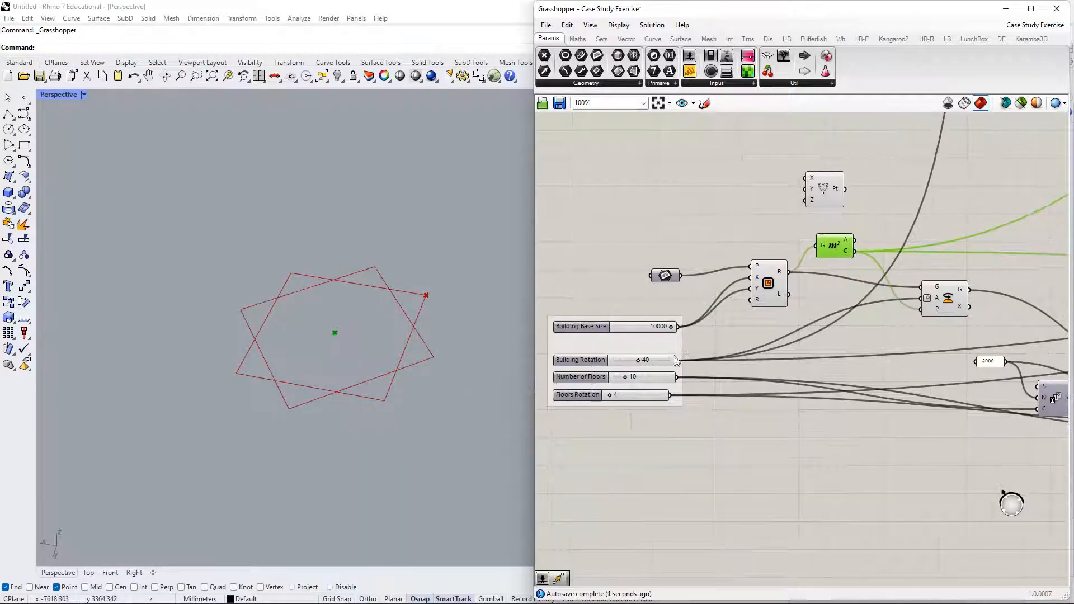
{"action": "mouse_move", "coordinate": [661, 368]}
{"action": "left_mouse_down"}
{"action": "mouse_move", "coordinate": [703, 365]}
{"action": "mouse_move", "coordinate": [643, 369]}
{"action": "left_mouse_up"}
{"action": "right_click_drag", "start_coordinate": [919, 367], "coordinate": [763, 379]}
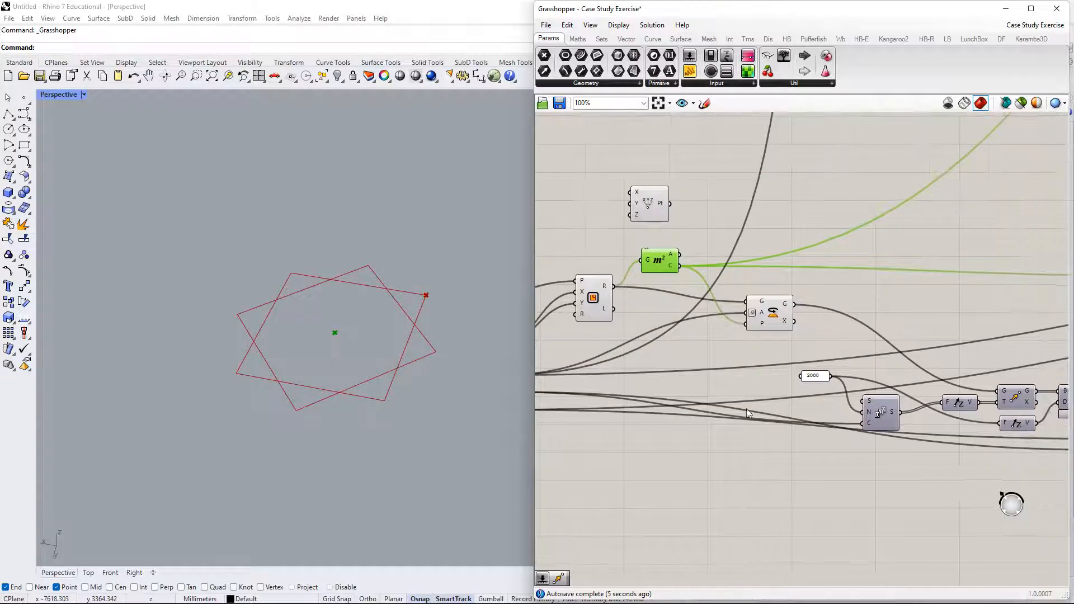
{"action": "right_click_drag", "start_coordinate": [672, 327], "coordinate": [879, 341]}
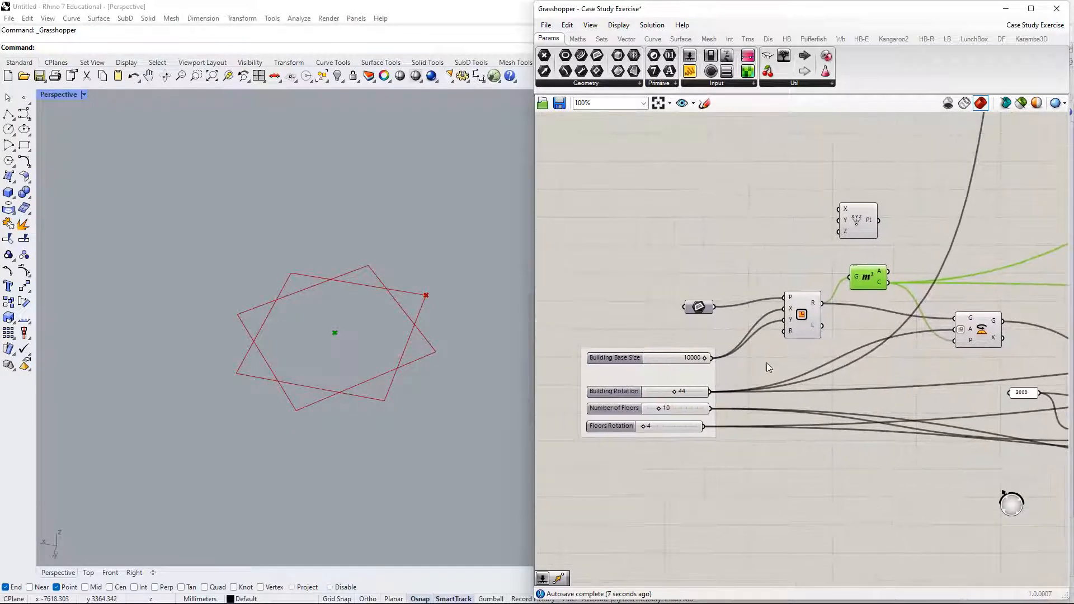
{"action": "right_click_drag", "start_coordinate": [970, 334], "coordinate": [886, 351]}
{"action": "right_click_drag", "start_coordinate": [876, 393], "coordinate": [847, 375]}
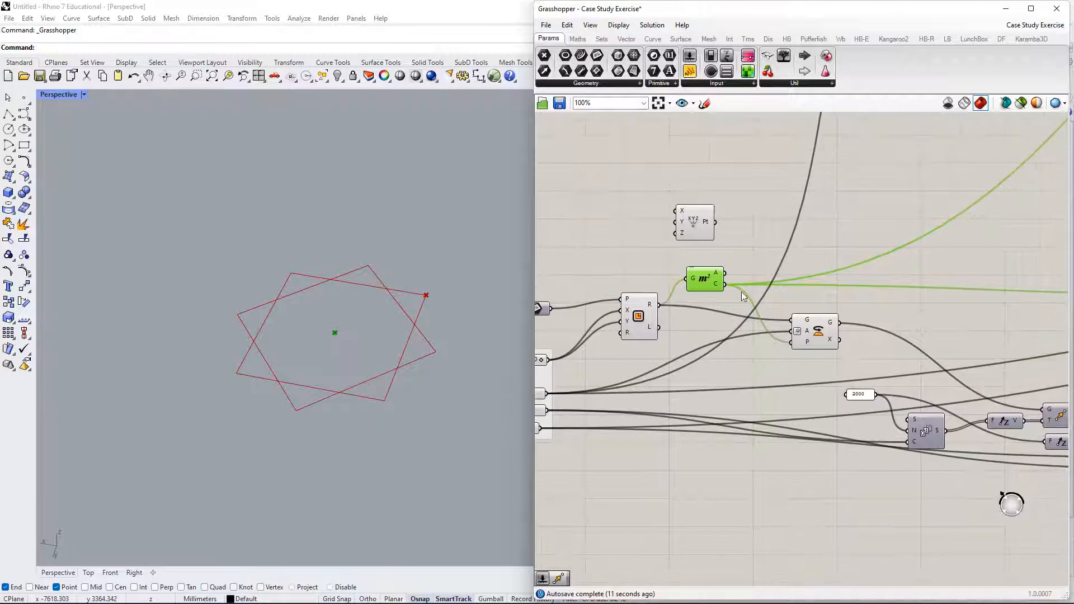
Move the Construct Point component directly above the area component, and slightly shift the Rotate and area components.
{"action": "left_click_drag", "start_coordinate": [828, 336], "coordinate": [822, 338]}
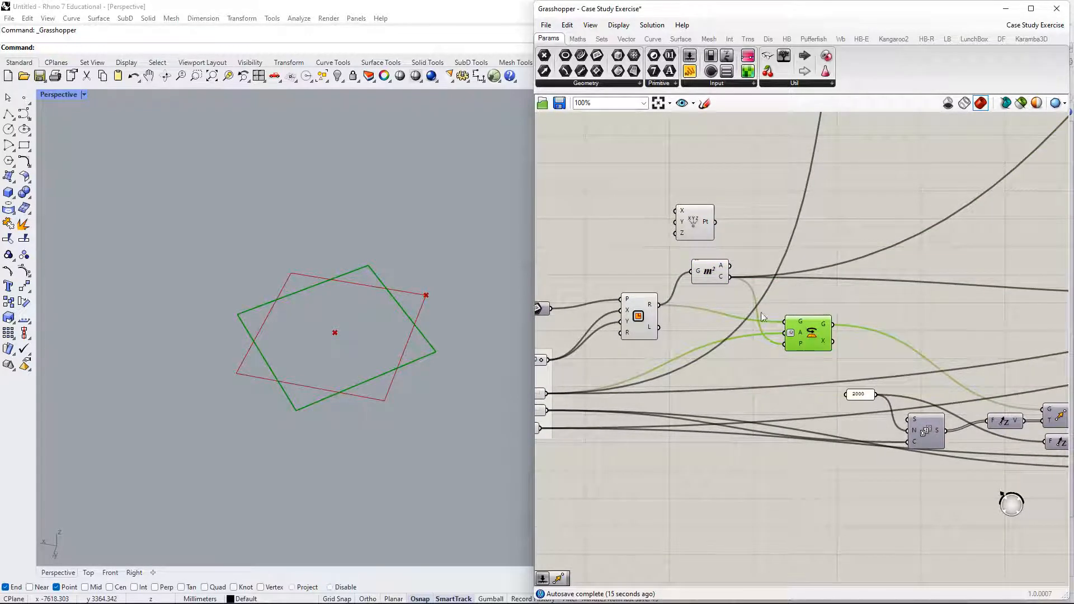
{"action": "left_click_drag", "start_coordinate": [709, 221], "coordinate": [722, 236]}
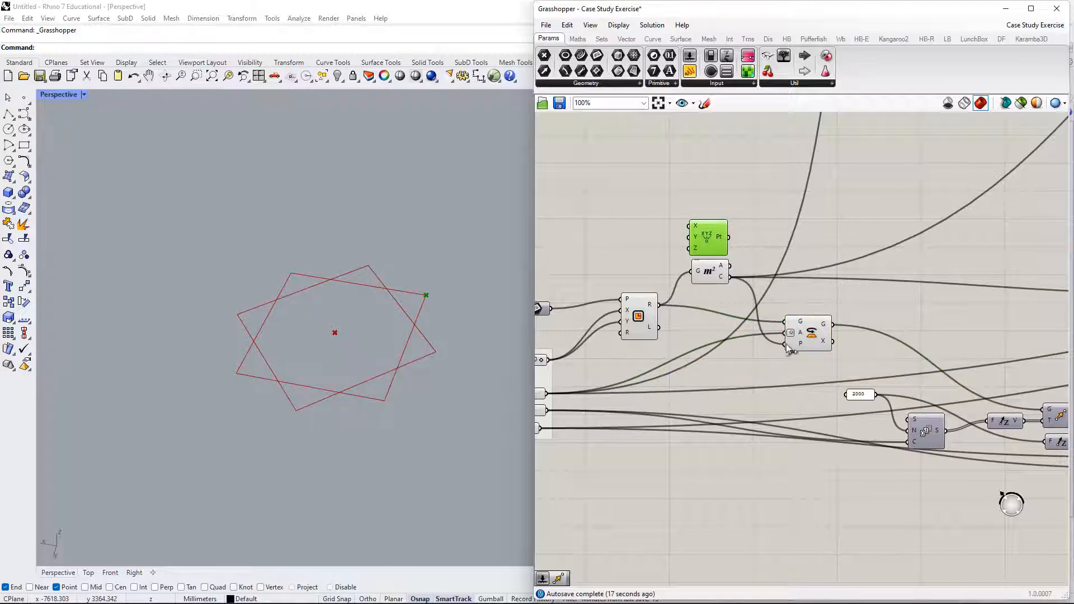
{"action": "mouse_move", "coordinate": [800, 349]}
{"action": "left_click", "coordinate": [708, 273]}
{"action": "left_click_drag", "start_coordinate": [708, 271], "coordinate": [712, 271]}
{"action": "right_click_drag", "start_coordinate": [752, 208], "coordinate": [720, 255]}
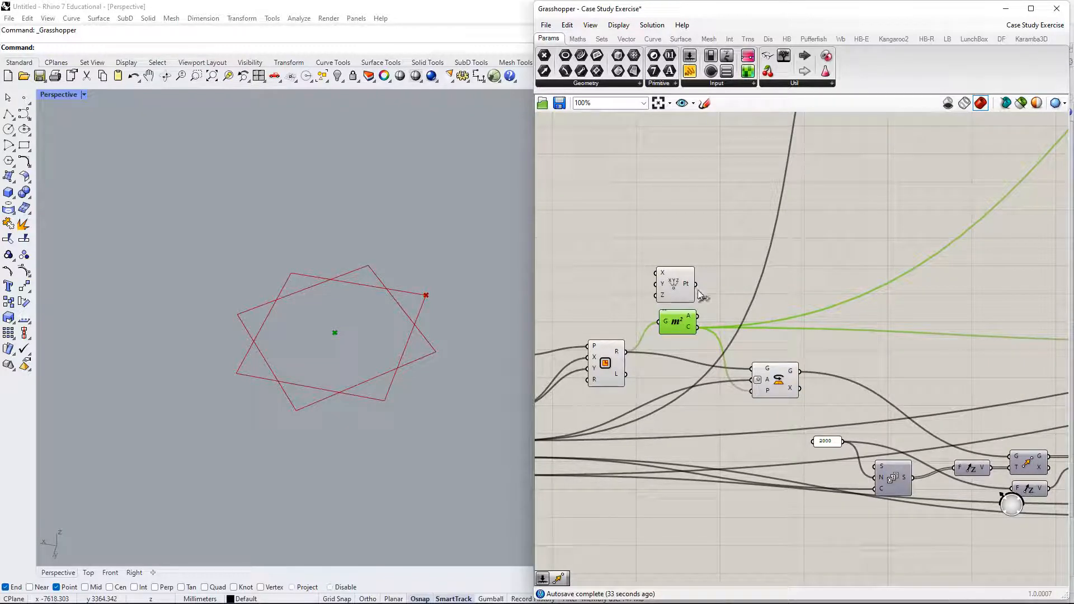
Search for "plane", place a Plane parameter above the Construct Point component and connect the constructed point to it.
{"action": "double_click", "coordinate": [726, 258]}
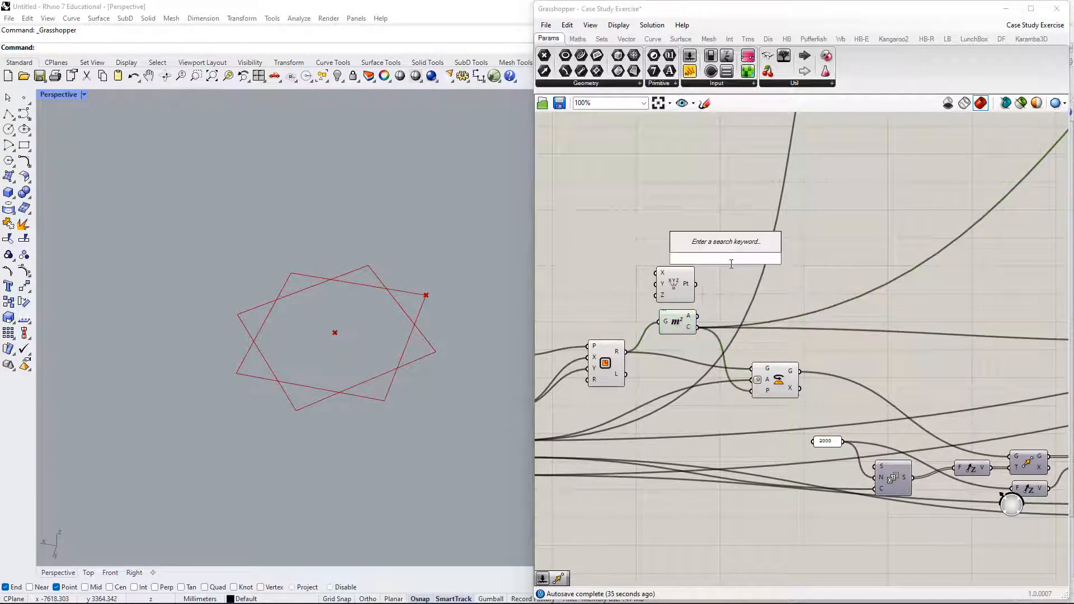
{"action": "type", "text": "plane"}
{"action": "key", "text": "Return"}
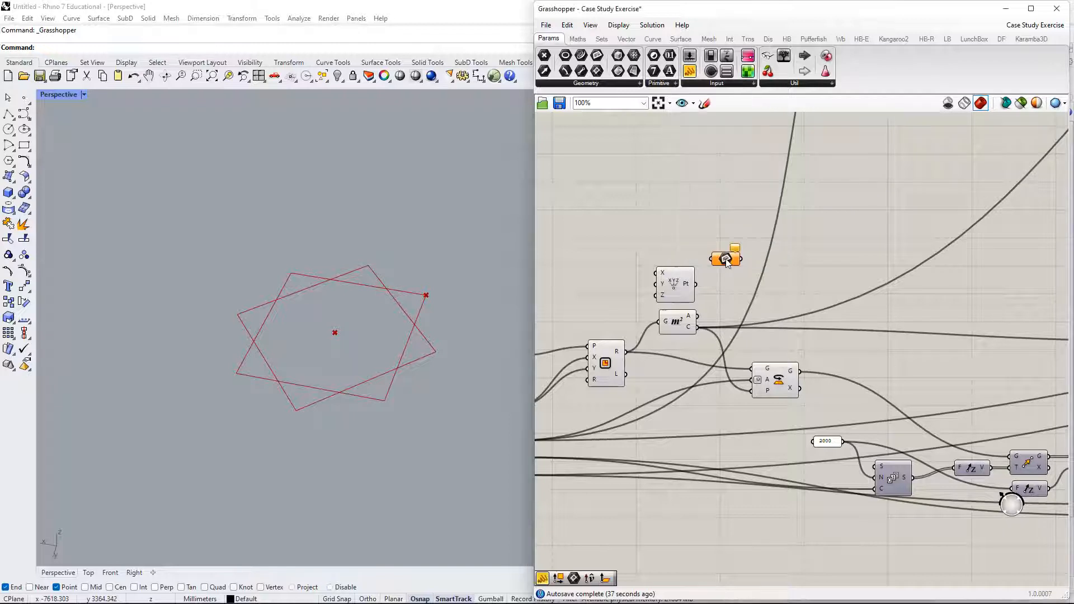
{"action": "left_click_drag", "start_coordinate": [725, 260], "coordinate": [696, 283]}
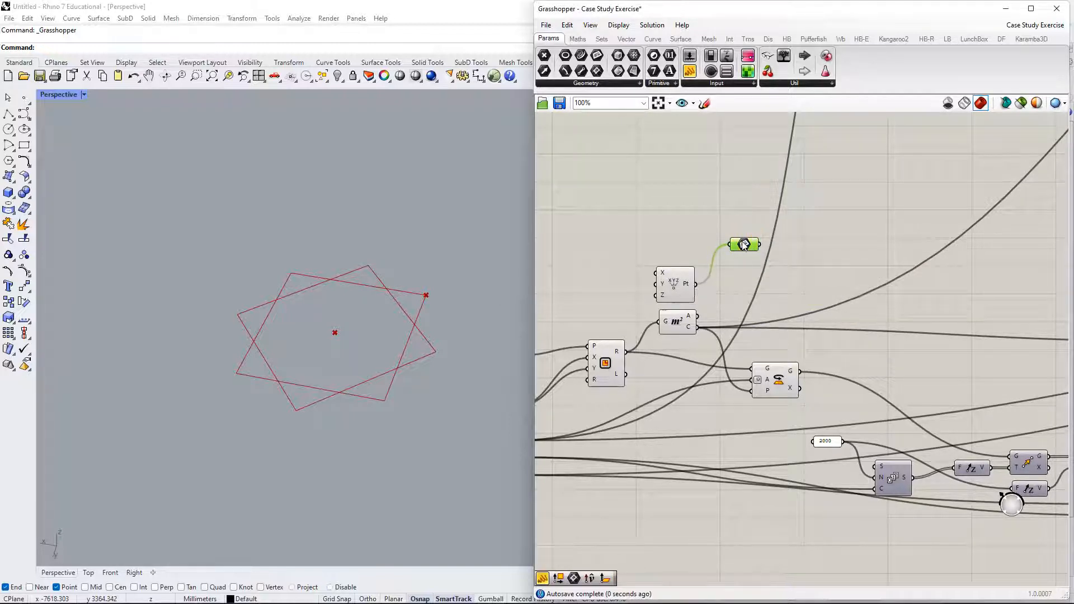
{"action": "left_click_drag", "start_coordinate": [741, 245], "coordinate": [728, 172]}
Add a Panel beside the Construct Point component and connect it to the point output to read its coordinates.
{"action": "double_click", "coordinate": [829, 198]}
{"action": "type", "text": "panel"}
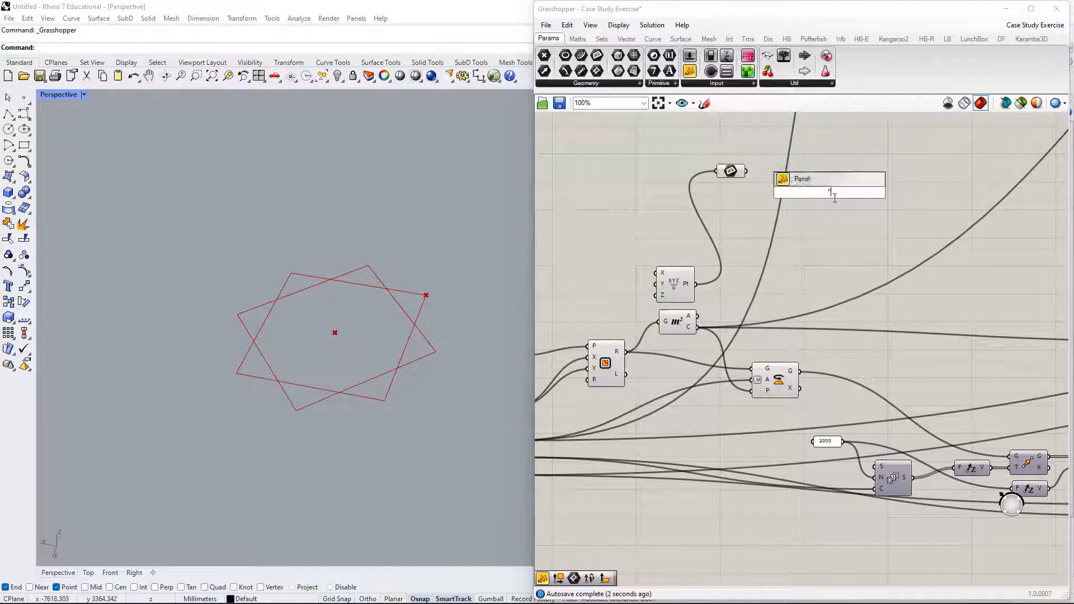
{"action": "key", "text": "Return"}
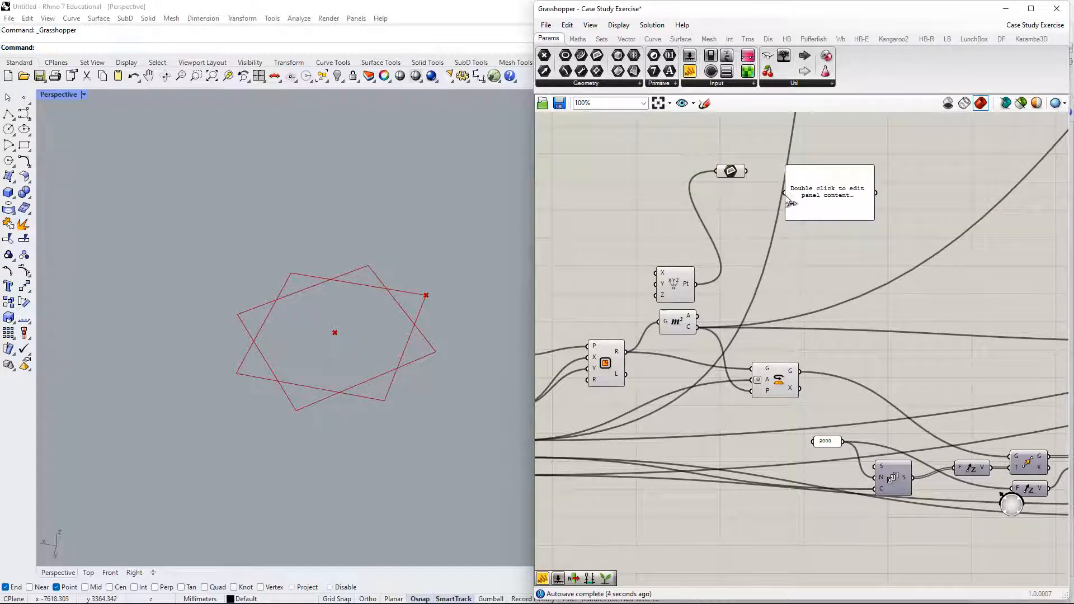
{"action": "left_click_drag", "start_coordinate": [785, 193], "coordinate": [693, 285]}
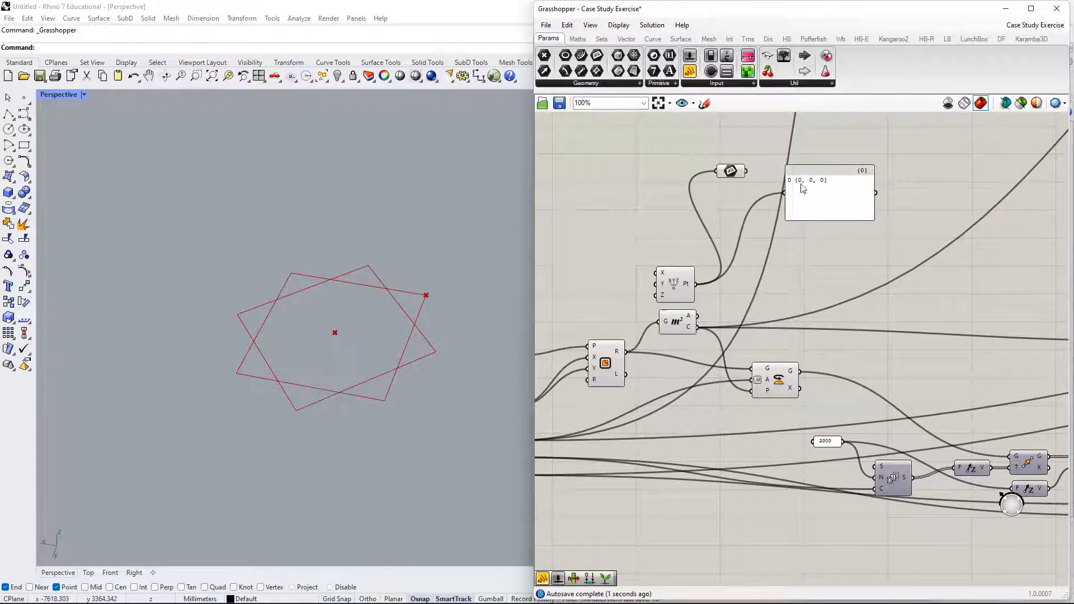
{"action": "left_click_drag", "start_coordinate": [811, 181], "coordinate": [799, 218]}
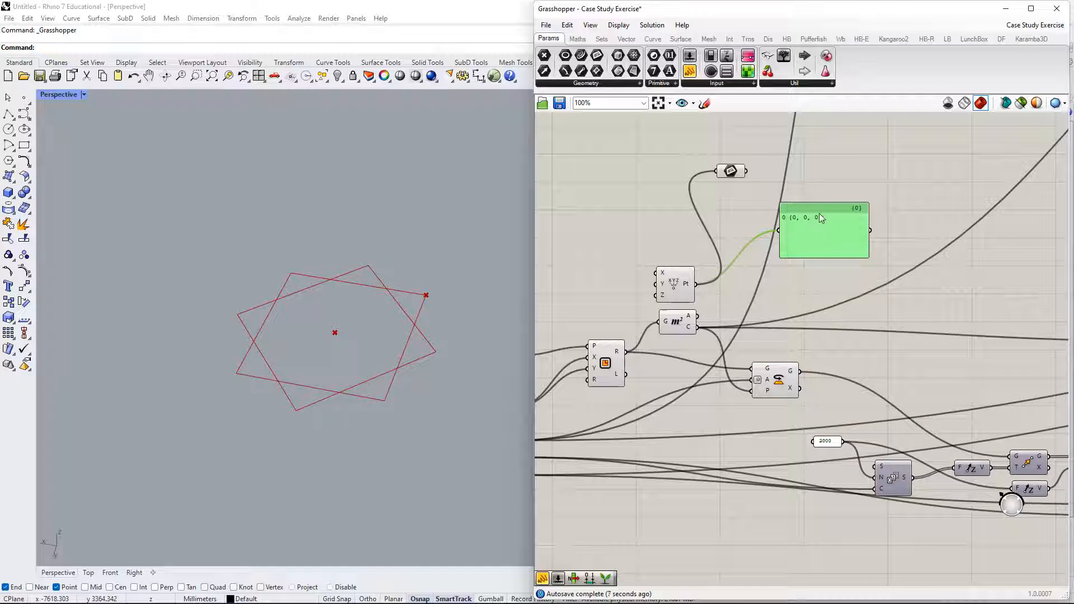
{"action": "left_click_drag", "start_coordinate": [815, 225], "coordinate": [803, 267]}
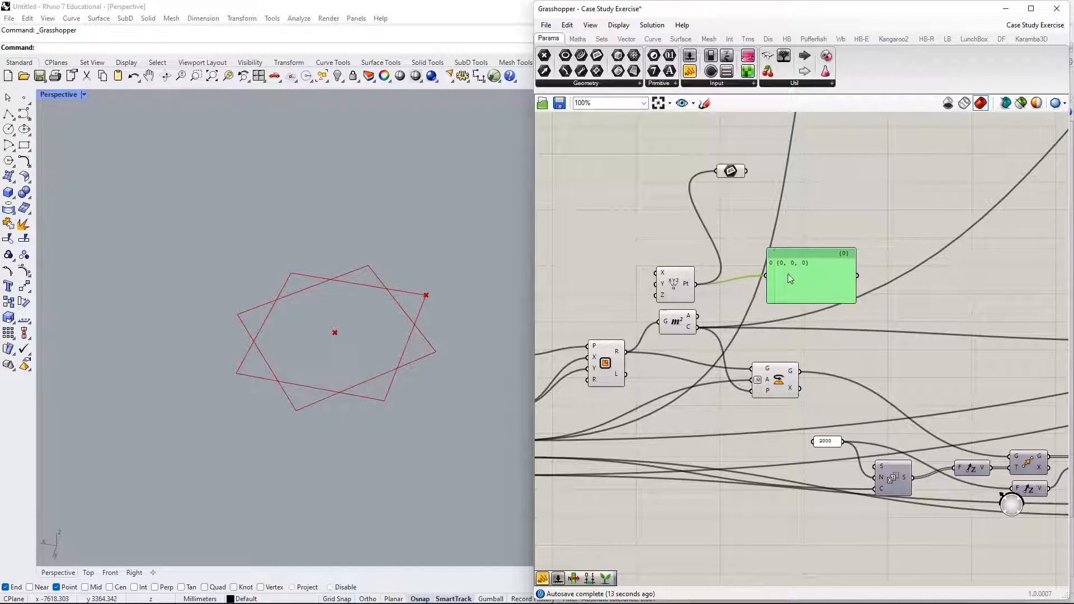
Duplicate the panel, connect the copy to the Plane parameter's output and position it above the original panel.
{"action": "left_click_drag", "start_coordinate": [788, 273], "coordinate": [773, 173]}
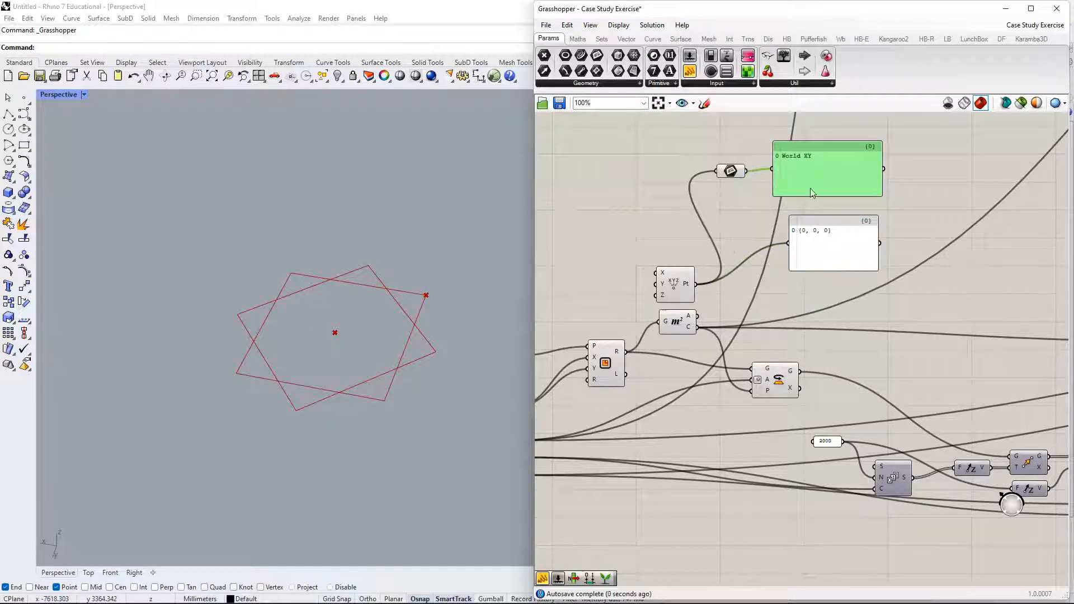
{"action": "right_click_drag", "start_coordinate": [826, 196], "coordinate": [814, 231]}
{"action": "mouse_move", "coordinate": [815, 221]}
{"action": "left_mouse_down"}
{"action": "mouse_move", "coordinate": [827, 216]}
{"action": "mouse_move", "coordinate": [822, 235]}
{"action": "left_mouse_up"}
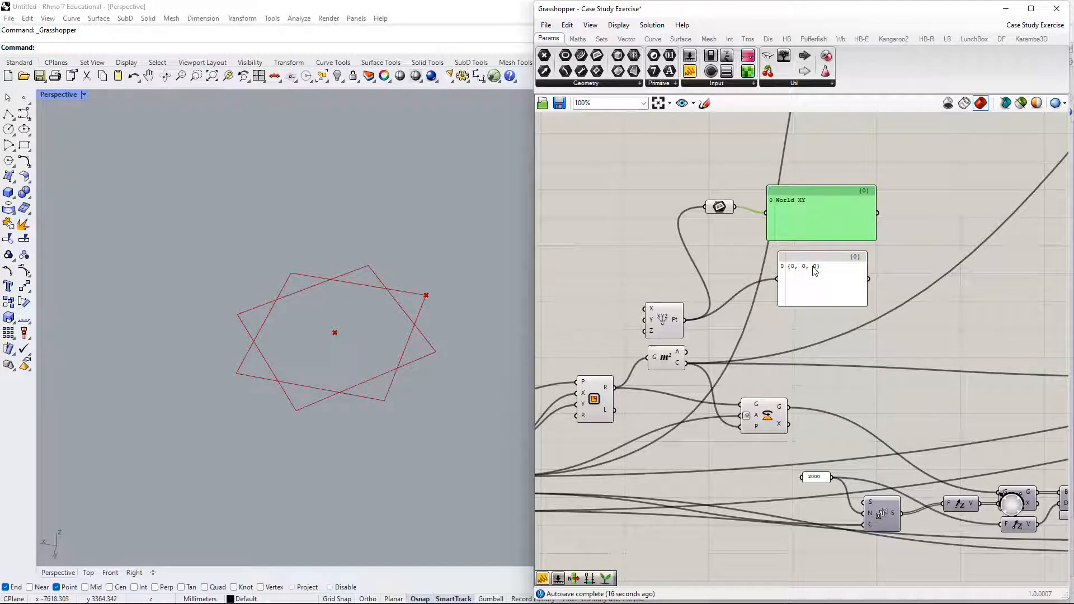
{"action": "left_click_drag", "start_coordinate": [834, 220], "coordinate": [837, 193]}
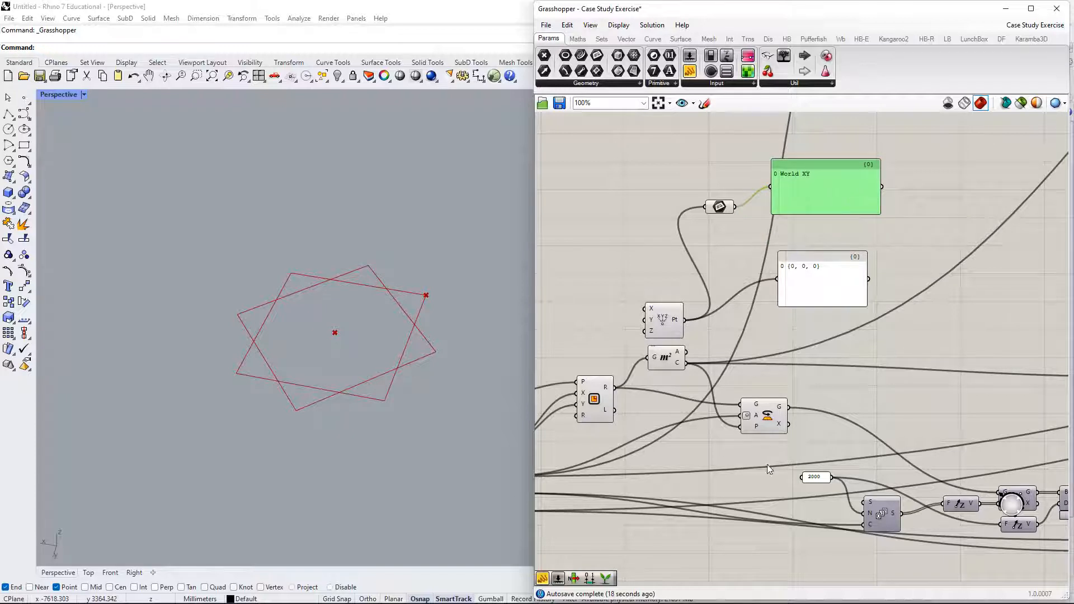
Connect the area component's centroid output to the lower panel to compare its coordinates with the building base size.
{"action": "right_click_drag", "start_coordinate": [765, 445], "coordinate": [791, 415]}
{"action": "left_click_drag", "start_coordinate": [911, 215], "coordinate": [866, 209]}
{"action": "left_click_drag", "start_coordinate": [712, 332], "coordinate": [834, 237]}
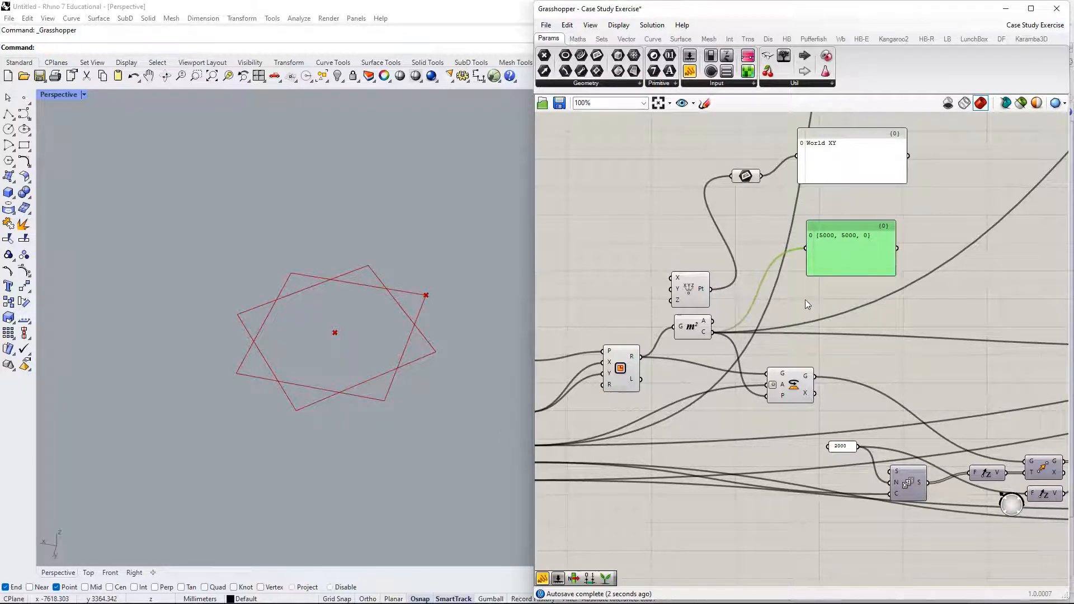
{"action": "right_click_drag", "start_coordinate": [668, 384], "coordinate": [776, 314]}
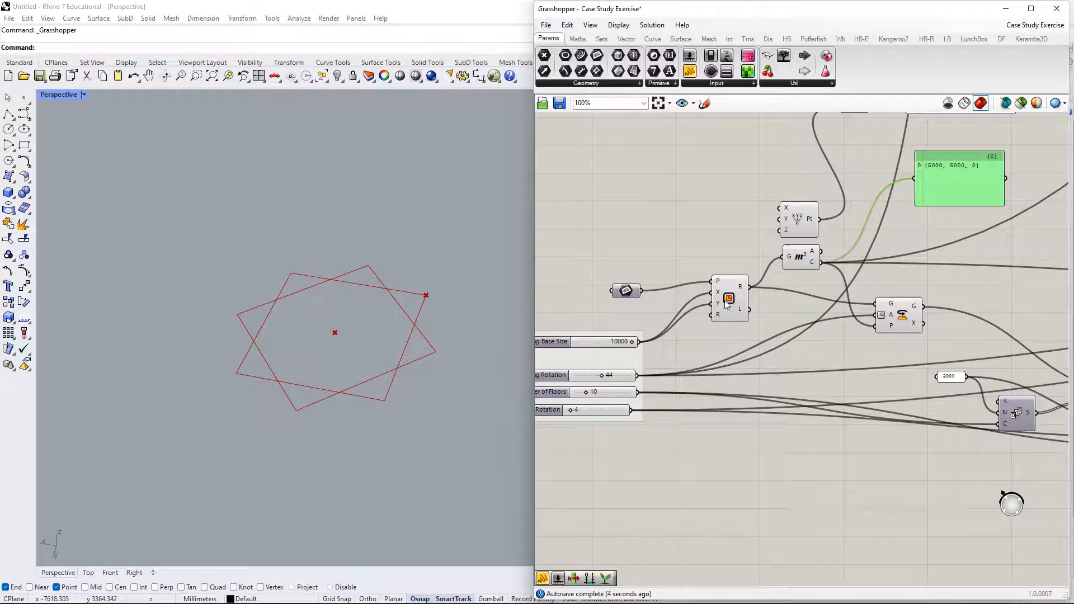
{"action": "right_click_drag", "start_coordinate": [804, 288], "coordinate": [761, 362]}
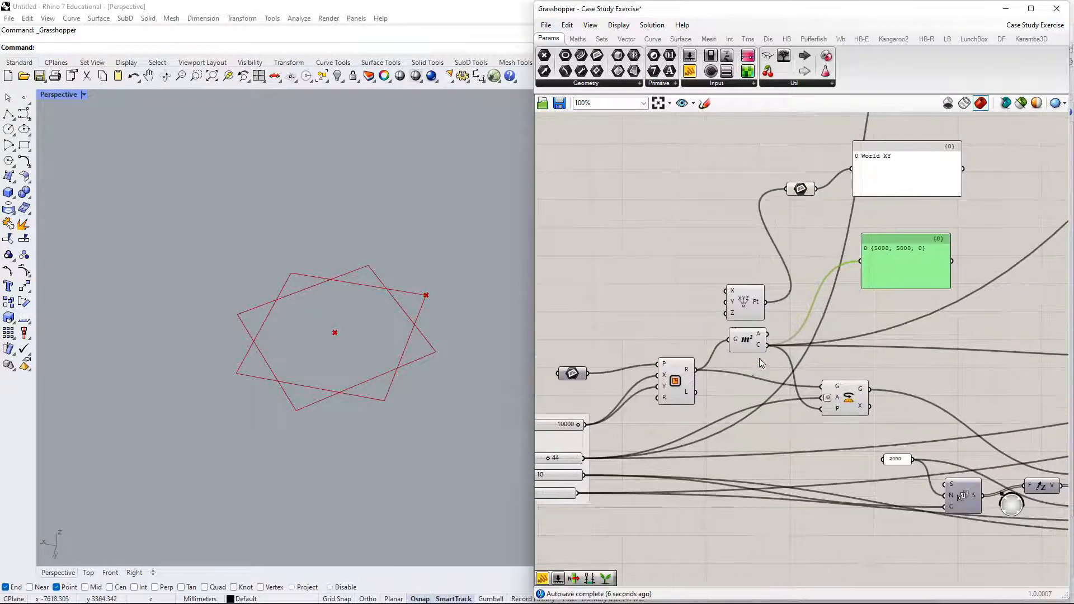
Connect the area centroid to the Plane parameter and widen its panel to fit the plane description on one line.
{"action": "left_click_drag", "start_coordinate": [769, 346], "coordinate": [788, 191]}
{"action": "right_click_drag", "start_coordinate": [805, 225], "coordinate": [725, 282]}
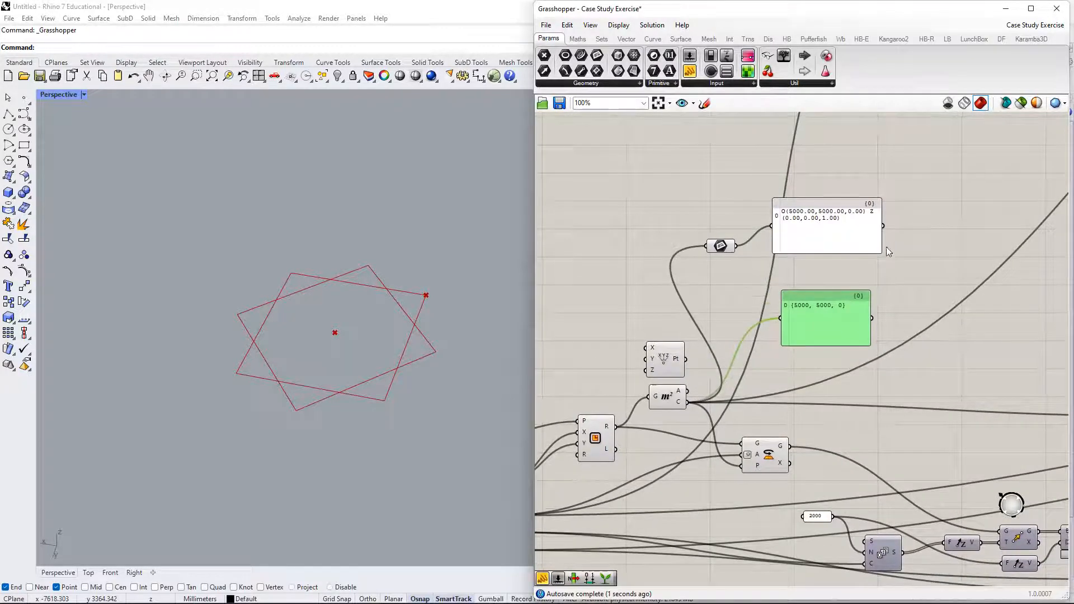
{"action": "left_click_drag", "start_coordinate": [882, 257], "coordinate": [1038, 233]}
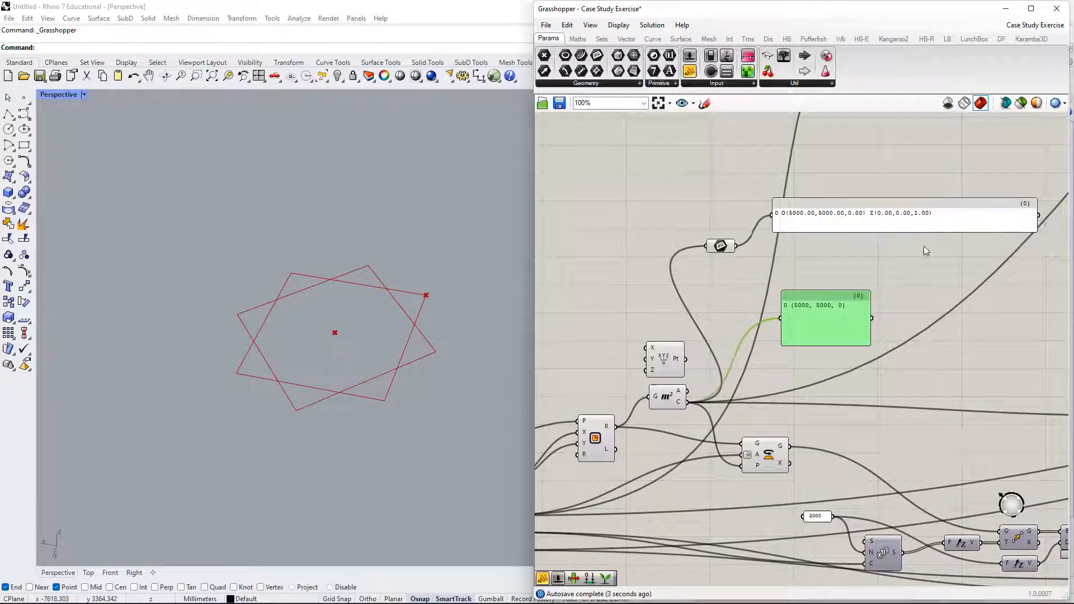
{"action": "right_click_drag", "start_coordinate": [929, 243], "coordinate": [907, 259]}
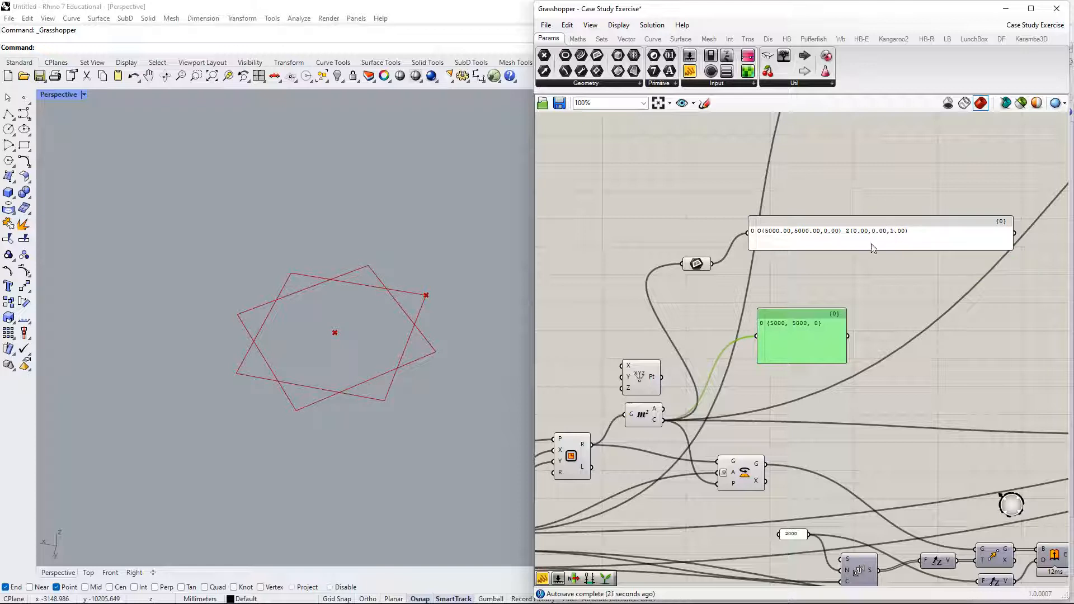
Move the plane panel and the Plane parameter up into one row and select them both.
{"action": "left_click_drag", "start_coordinate": [870, 239], "coordinate": [863, 193]}
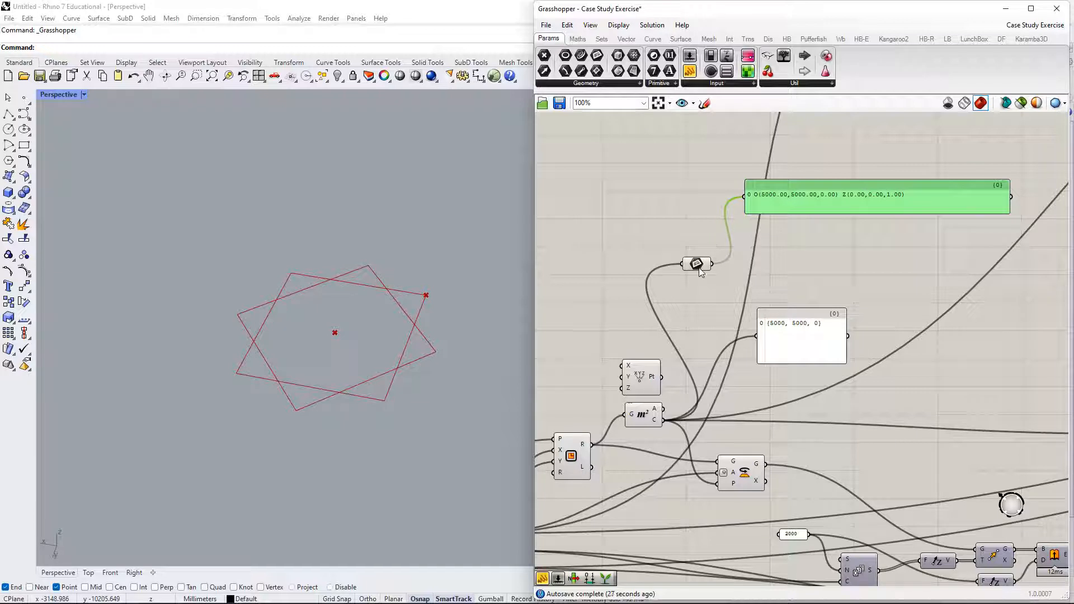
{"action": "left_click_drag", "start_coordinate": [700, 263], "coordinate": [711, 197]}
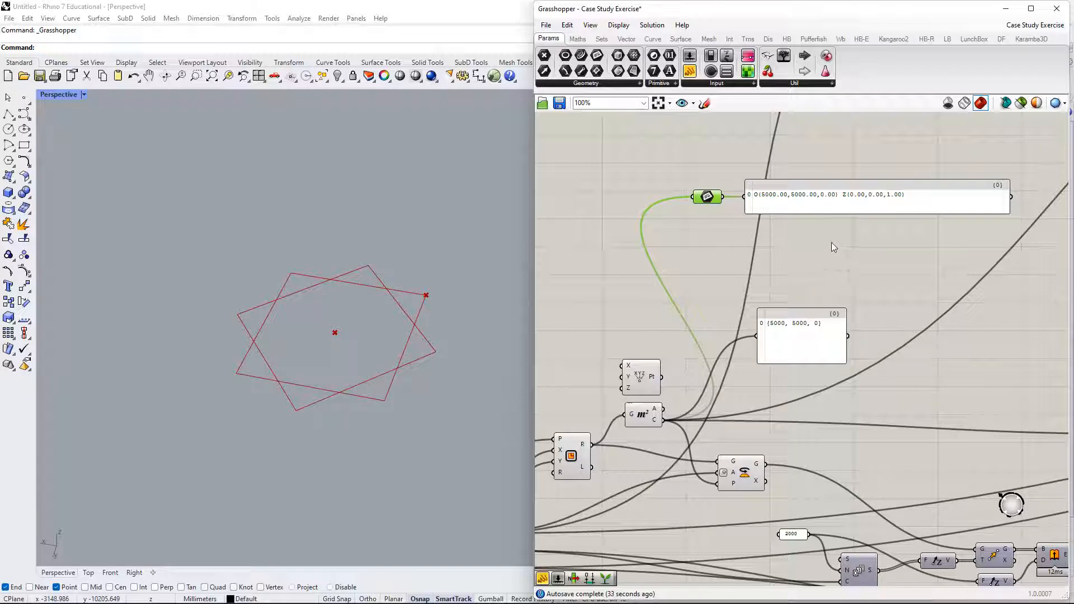
{"action": "left_click_drag", "start_coordinate": [814, 234], "coordinate": [699, 171]}
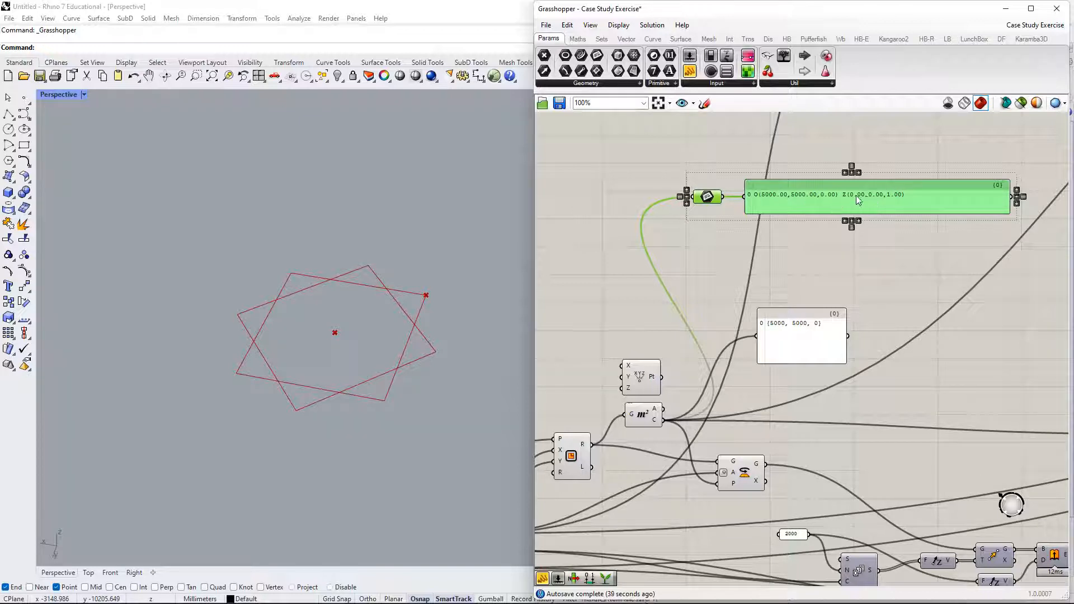
Delete the Plane parameter together with its wide panel, keeping the panel with the centroid coordinates.
{"action": "right_click_drag", "start_coordinate": [897, 243], "coordinate": [856, 241]}
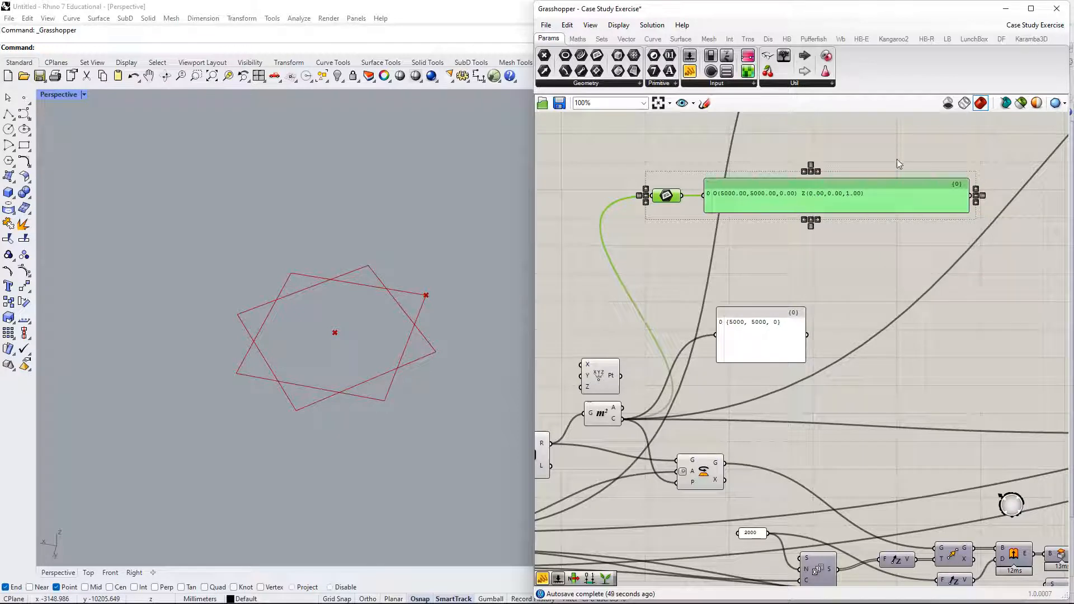
{"action": "right_click_drag", "start_coordinate": [776, 269], "coordinate": [809, 245]}
{"action": "left_click", "coordinate": [809, 241]}
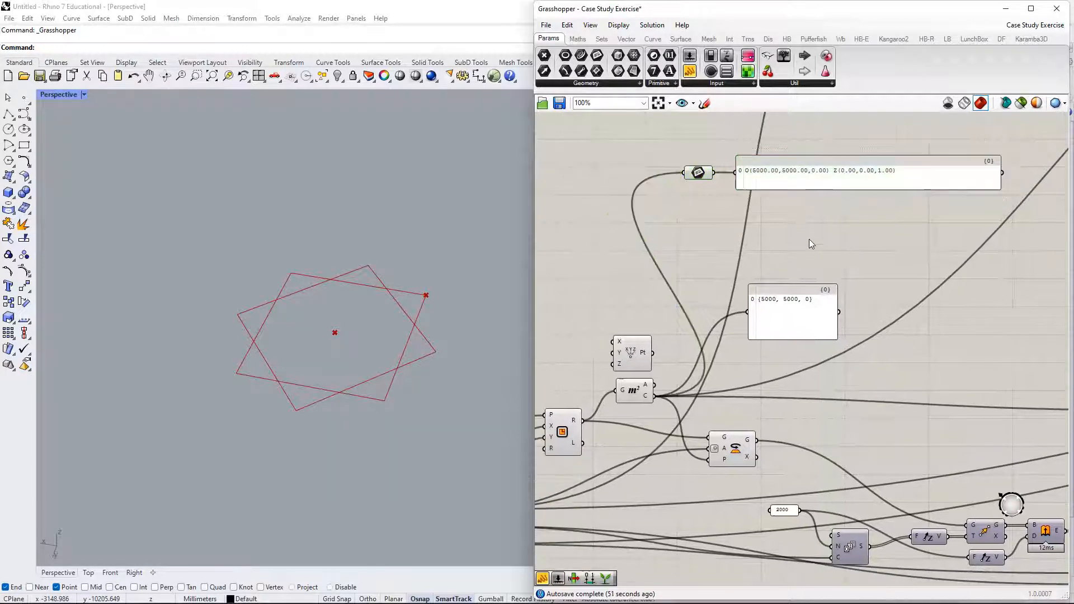
{"action": "left_click_drag", "start_coordinate": [795, 211], "coordinate": [690, 146]}
{"action": "key", "text": "Delete"}
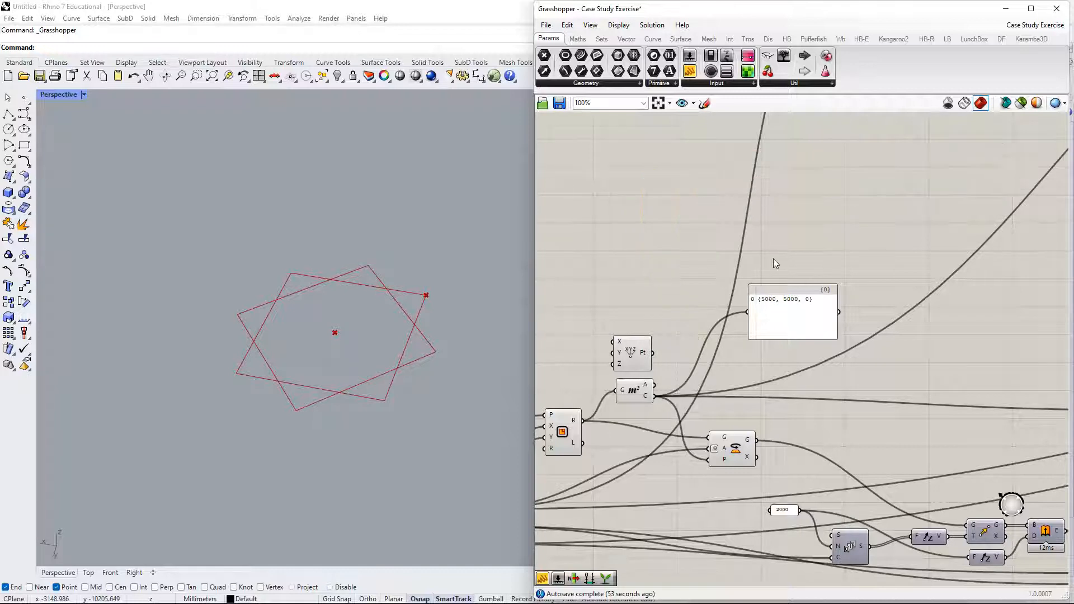
Select the Rotate component below the area component and nudge it slightly so its three input wires are clear.
{"action": "right_click_drag", "start_coordinate": [738, 306], "coordinate": [779, 264]}
{"action": "right_click_drag", "start_coordinate": [692, 356], "coordinate": [737, 273]}
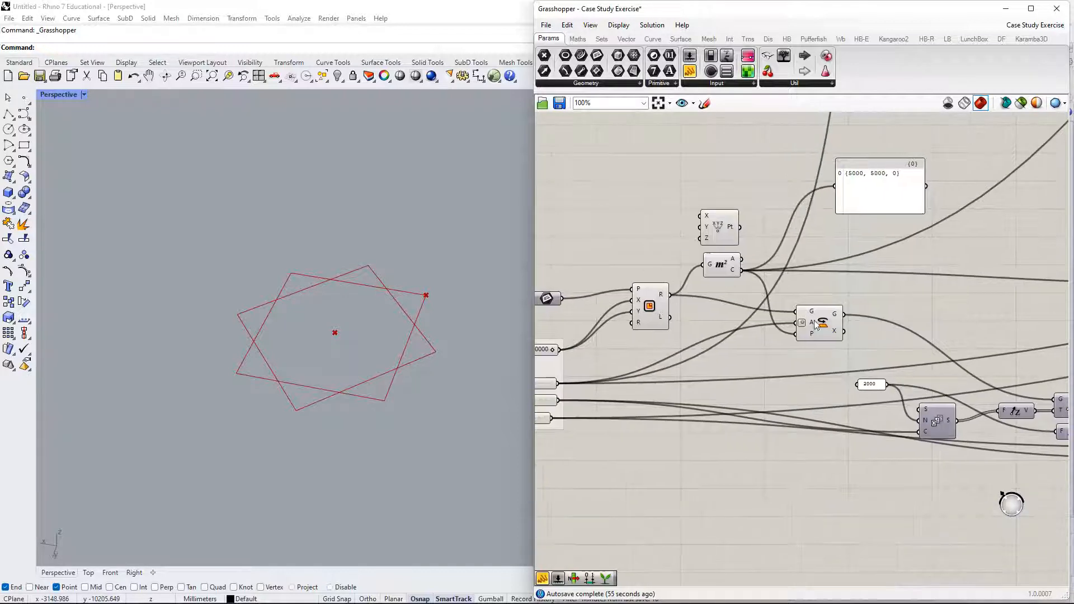
{"action": "left_click_drag", "start_coordinate": [814, 321], "coordinate": [813, 339]}
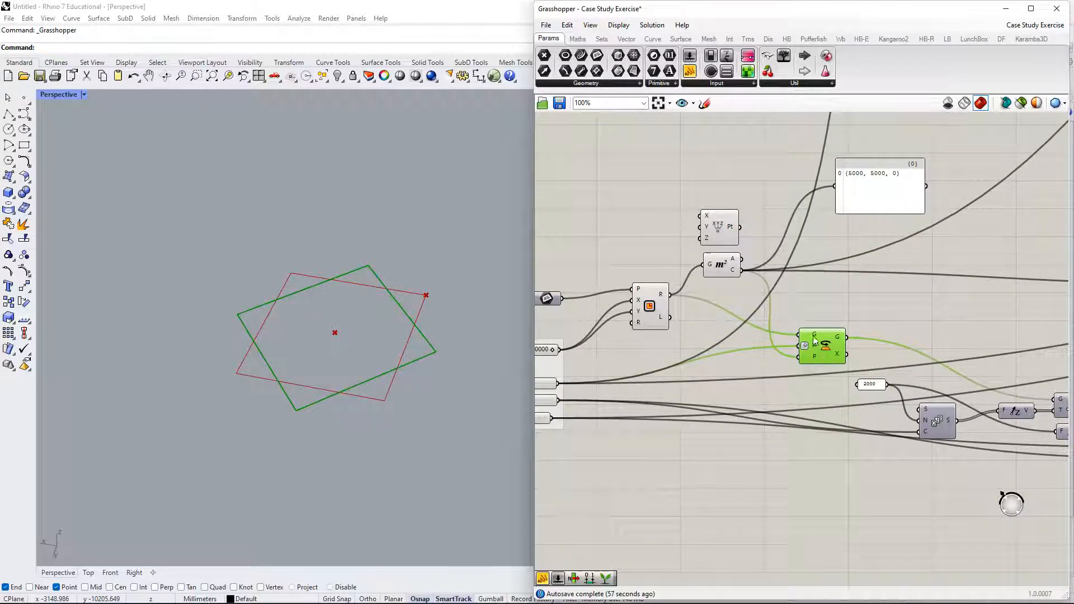
{"action": "left_click_drag", "start_coordinate": [828, 358], "coordinate": [829, 344]}
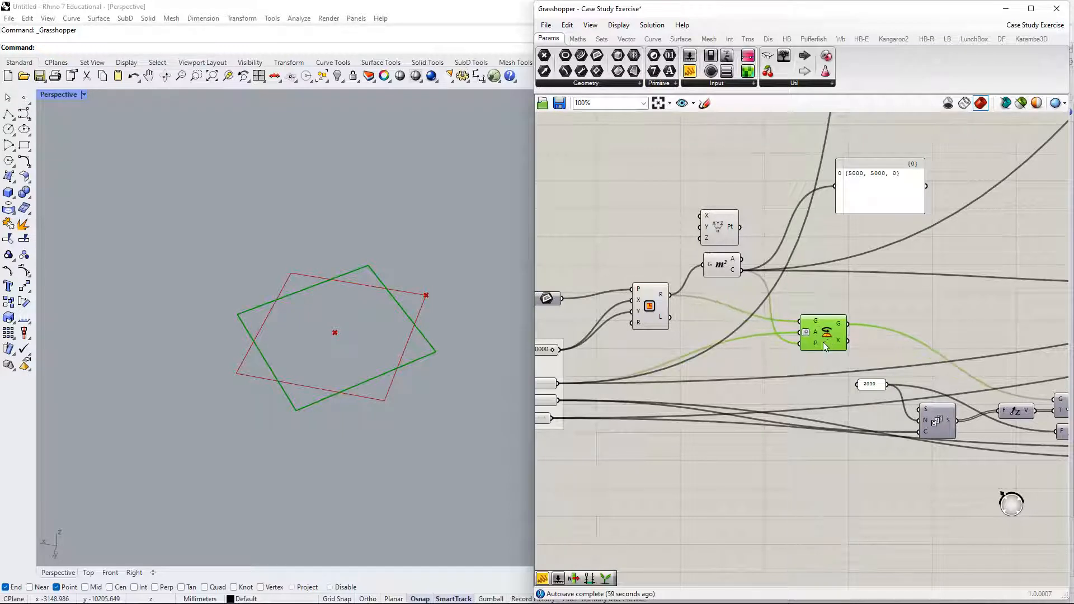
{"action": "mouse_move", "coordinate": [815, 343]}
{"action": "right_click_drag", "start_coordinate": [604, 312], "coordinate": [662, 303]}
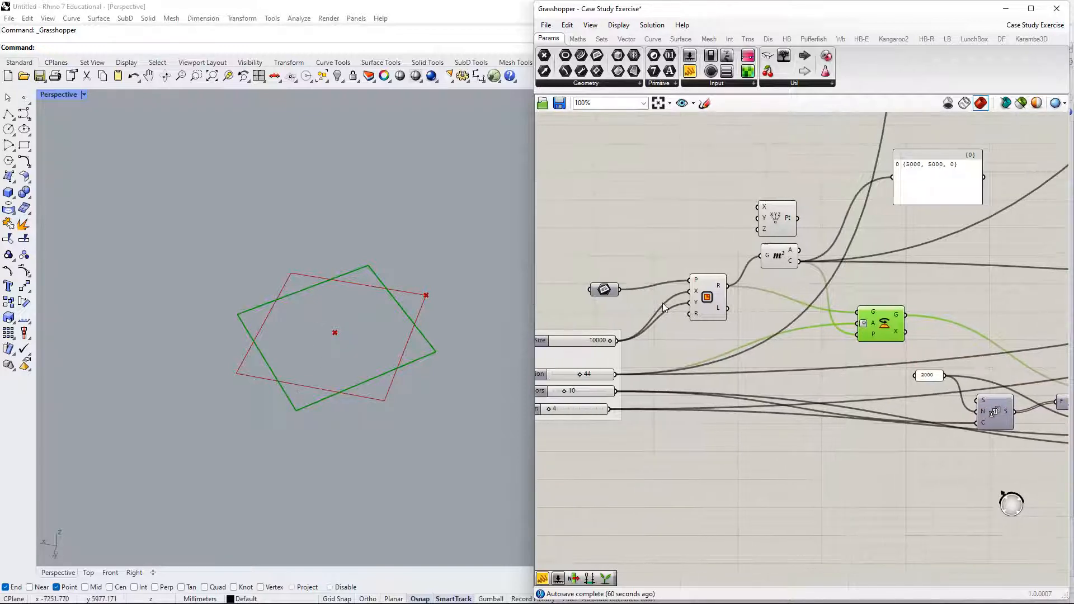
Highlight the base rectangle and its rotated copy in turn and compare their orientation from above.
{"action": "left_click", "coordinate": [709, 301]}
{"action": "right_click_drag", "start_coordinate": [357, 294], "coordinate": [226, 330]}
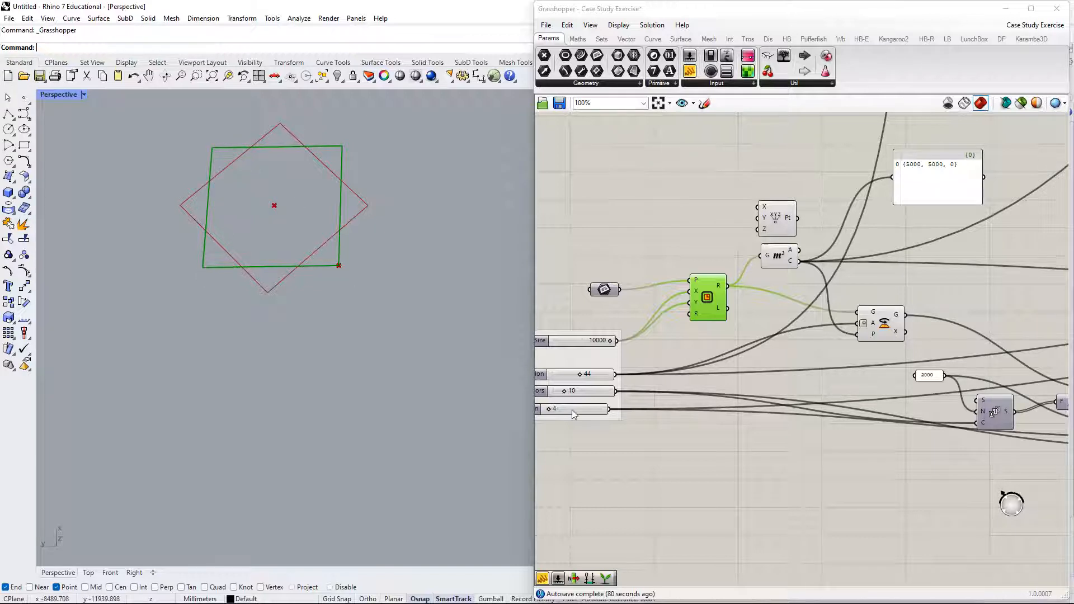
{"action": "right_click_drag", "start_coordinate": [890, 312], "coordinate": [880, 349]}
{"action": "mouse_move", "coordinate": [876, 371]}
{"action": "left_mouse_down"}
{"action": "mouse_move", "coordinate": [878, 355]}
{"action": "mouse_move", "coordinate": [865, 375]}
{"action": "left_mouse_up"}
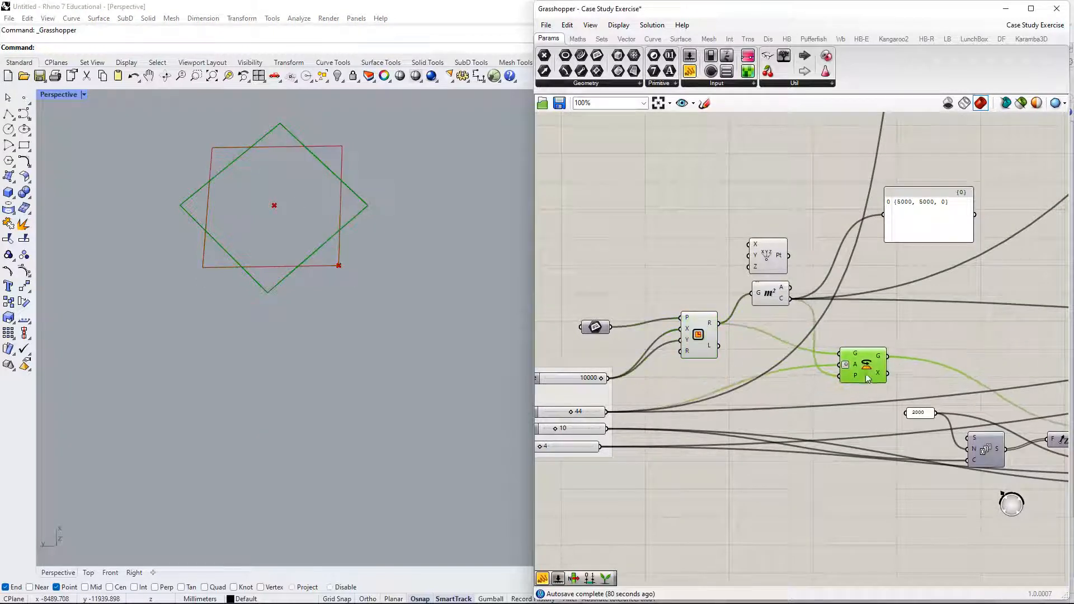
Set the rotation slider that feeds the Rotate component's angle to 35.
{"action": "right_click_drag", "start_coordinate": [889, 332], "coordinate": [796, 267]}
{"action": "right_click_drag", "start_coordinate": [605, 312], "coordinate": [699, 282]}
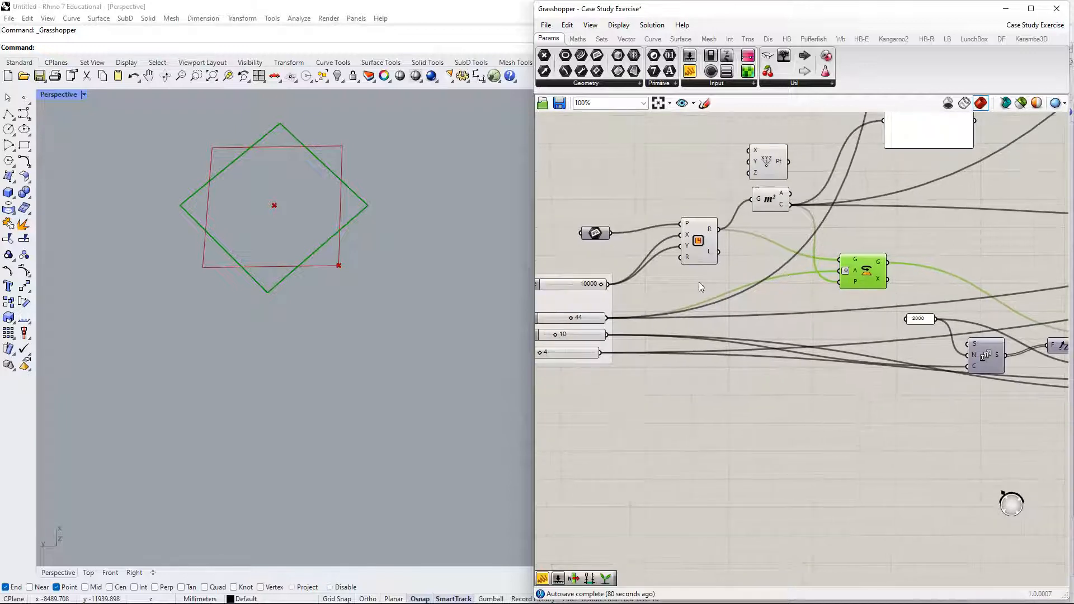
{"action": "mouse_move", "coordinate": [570, 318]}
{"action": "left_mouse_down"}
{"action": "mouse_move", "coordinate": [620, 319]}
{"action": "mouse_move", "coordinate": [576, 319]}
{"action": "left_mouse_up"}
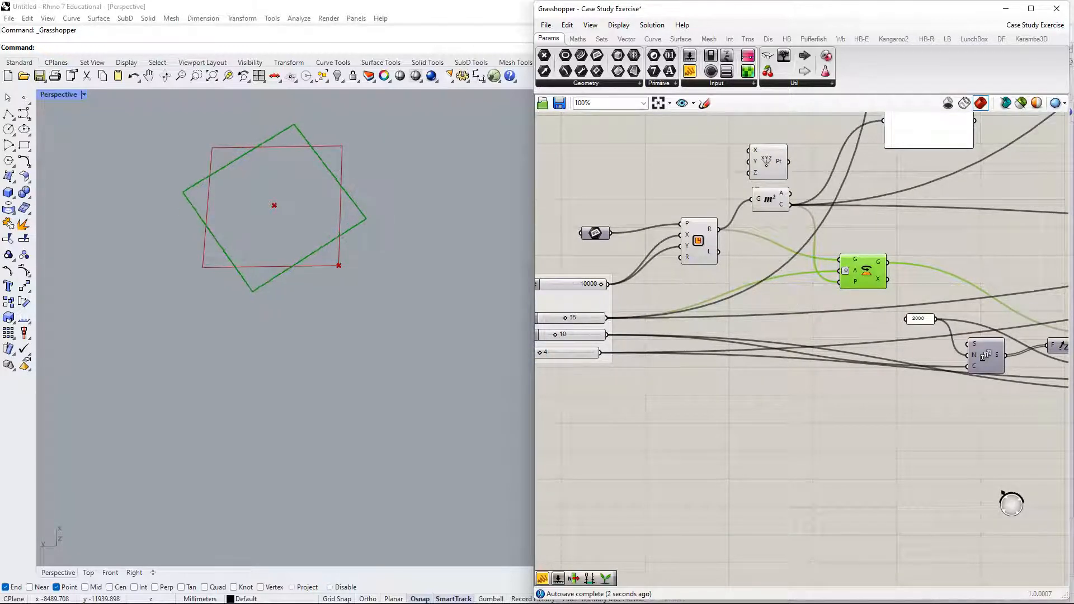
Inspect the Move component's floor outlines and turn off the preview of the base Rectangle component.
{"action": "right_click_drag", "start_coordinate": [942, 300], "coordinate": [790, 289]}
{"action": "right_click_drag", "start_coordinate": [940, 305], "coordinate": [778, 250]}
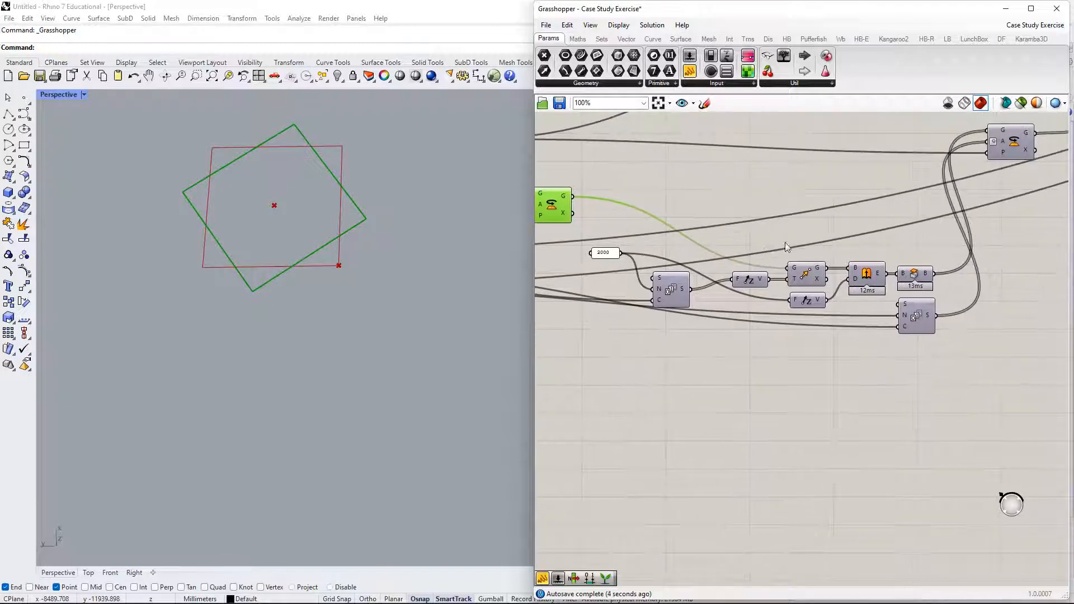
{"action": "left_click", "coordinate": [810, 280]}
{"action": "right_click_drag", "start_coordinate": [355, 257], "coordinate": [396, 322]}
{"action": "right_click_drag", "start_coordinate": [632, 195], "coordinate": [937, 265]}
{"action": "left_click", "coordinate": [693, 248]}
{"action": "right_click", "coordinate": [692, 245]}
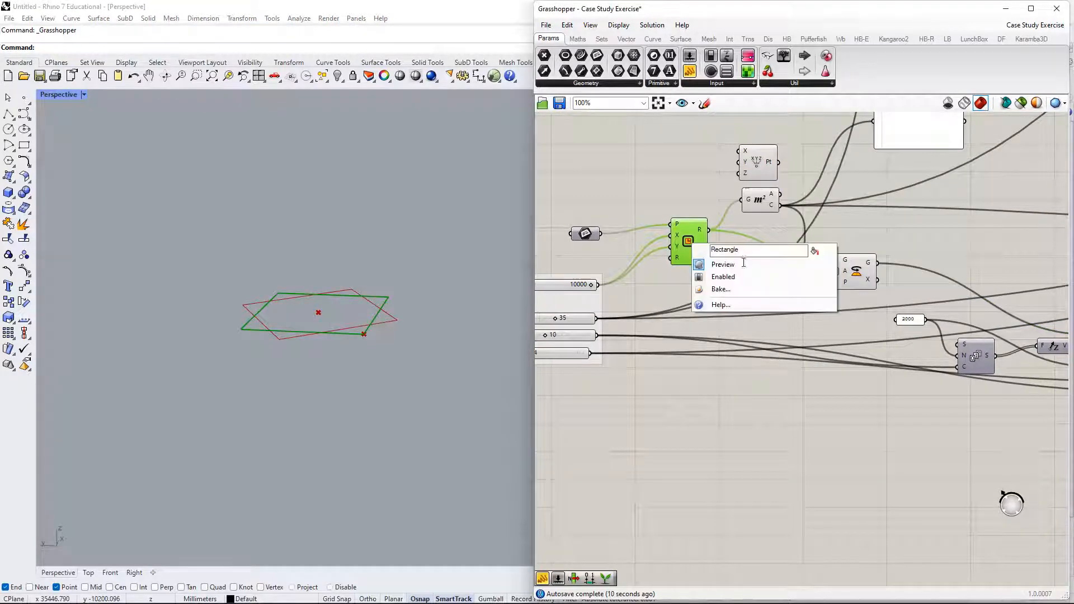
{"action": "left_click", "coordinate": [743, 264]}
Delete the unused Construct Point component together with the panel listing the centroid coordinates.
{"action": "right_click_drag", "start_coordinate": [930, 161], "coordinate": [886, 289]}
{"action": "left_click_drag", "start_coordinate": [882, 288], "coordinate": [684, 246]}
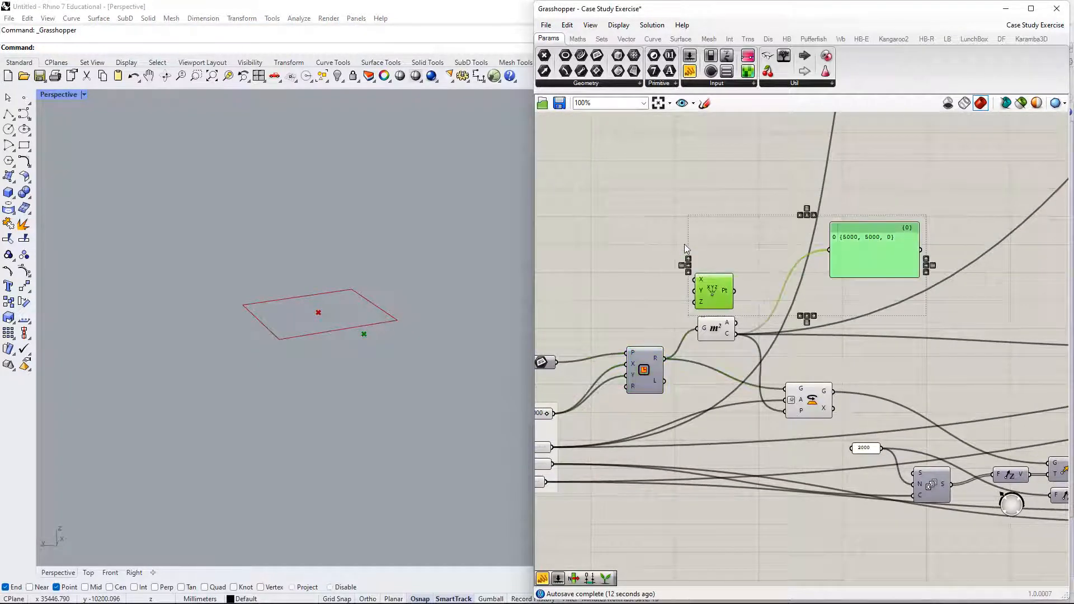
{"action": "key", "text": "Delete"}
Highlight the rotated rectangle and turn on the preview of the Move component to show the stacked floor outlines.
{"action": "right_click_drag", "start_coordinate": [837, 488], "coordinate": [722, 359]}
{"action": "left_click", "coordinate": [689, 274]}
{"action": "right_click_drag", "start_coordinate": [988, 323], "coordinate": [926, 328]}
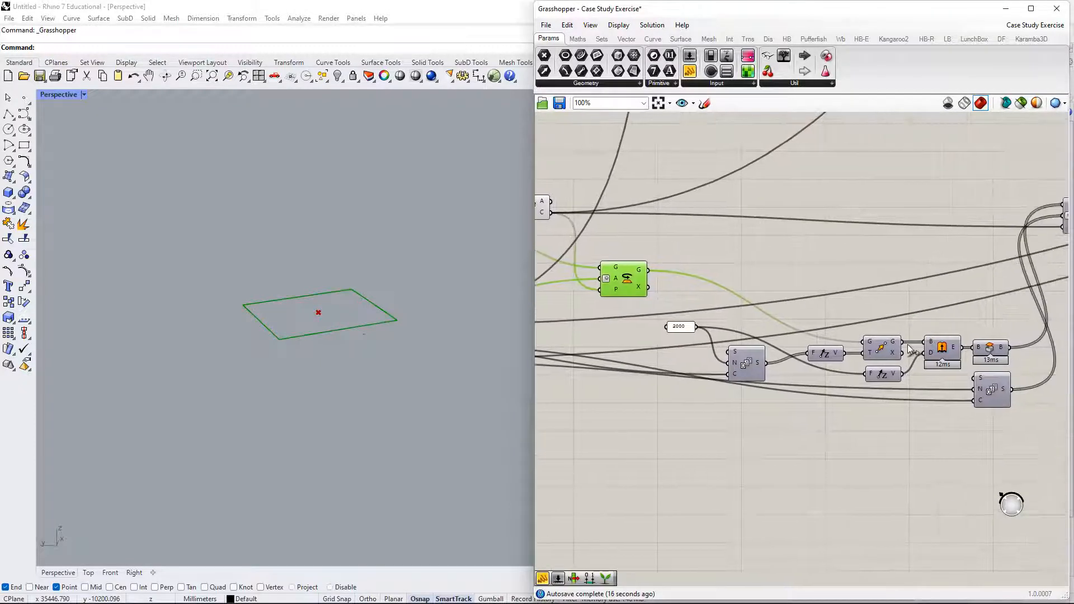
{"action": "left_click", "coordinate": [891, 347]}
{"action": "middle_click", "coordinate": [862, 267]}
{"action": "left_click", "coordinate": [869, 273]}
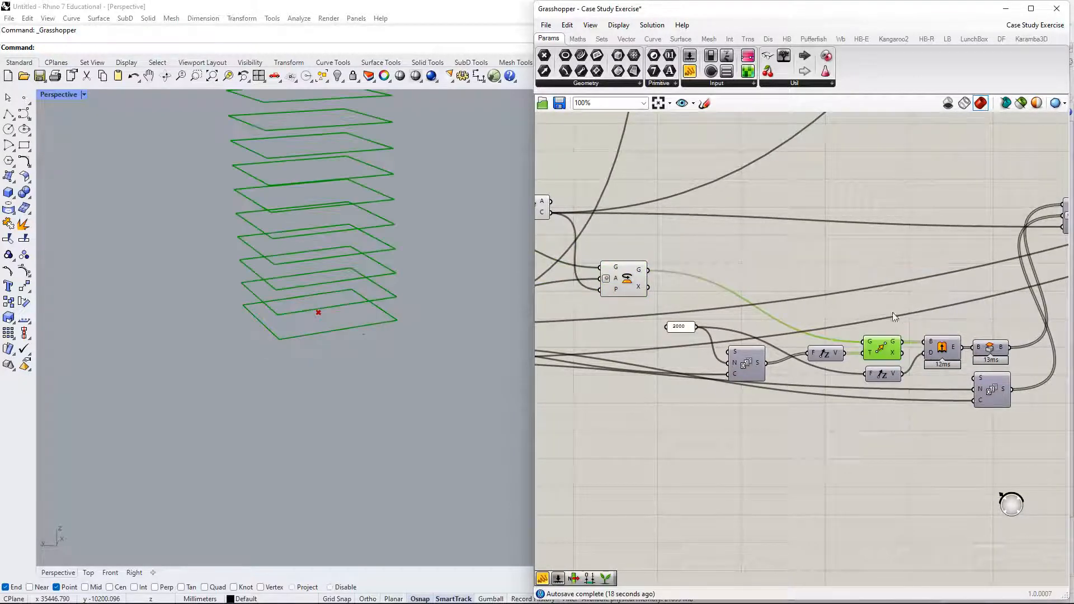
{"action": "right_click_drag", "start_coordinate": [310, 209], "coordinate": [300, 306], "text": "shift"}
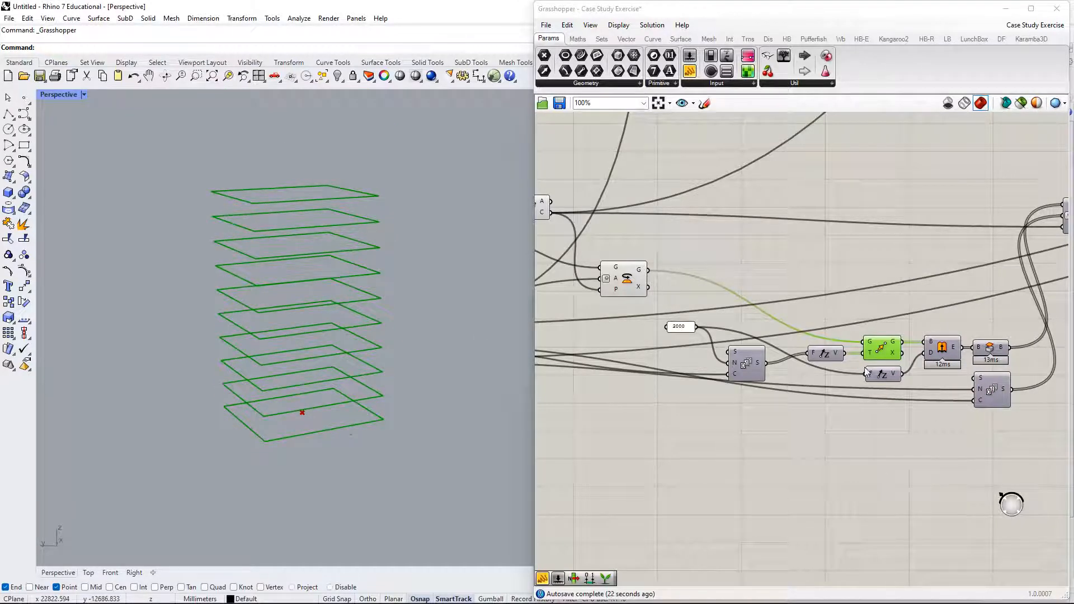
Move the 2000 panel and the Series component away from Unit Z, and list the series output in a new, tall panel.
{"action": "left_click_drag", "start_coordinate": [680, 327], "coordinate": [659, 326]}
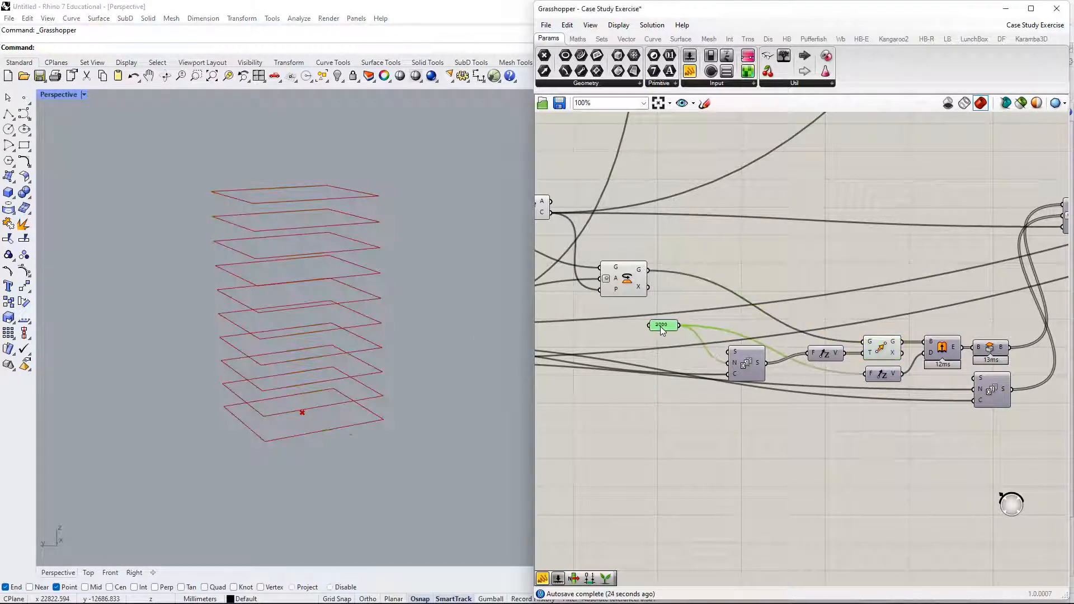
{"action": "left_click_drag", "start_coordinate": [739, 358], "coordinate": [707, 361]}
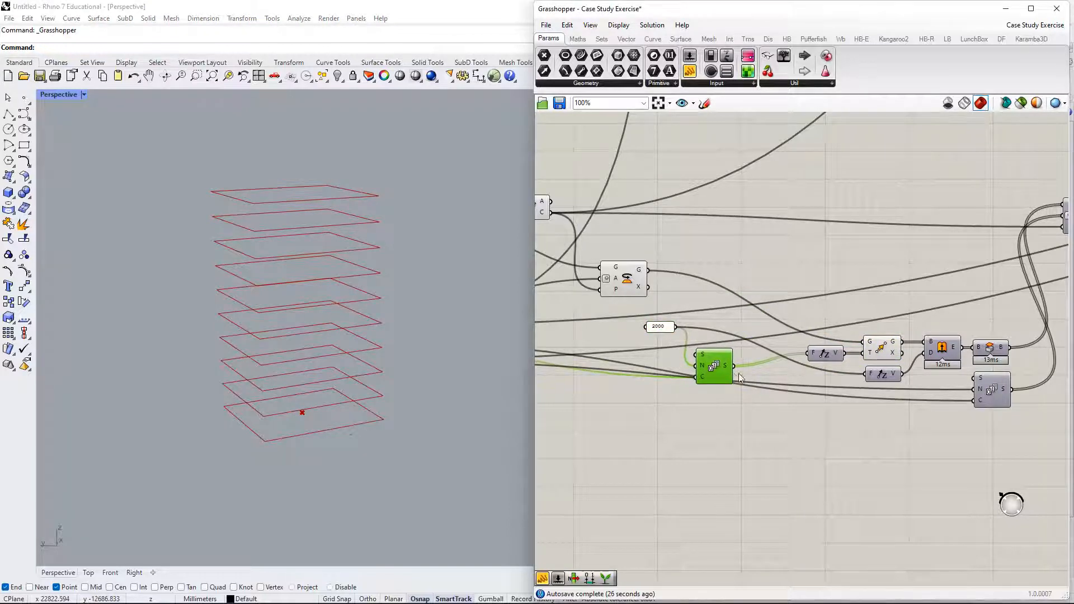
{"action": "right_click_drag", "start_coordinate": [781, 411], "coordinate": [741, 346]}
{"action": "double_click", "coordinate": [740, 344]}
{"action": "type", "text": "panel"}
{"action": "key", "text": "Return"}
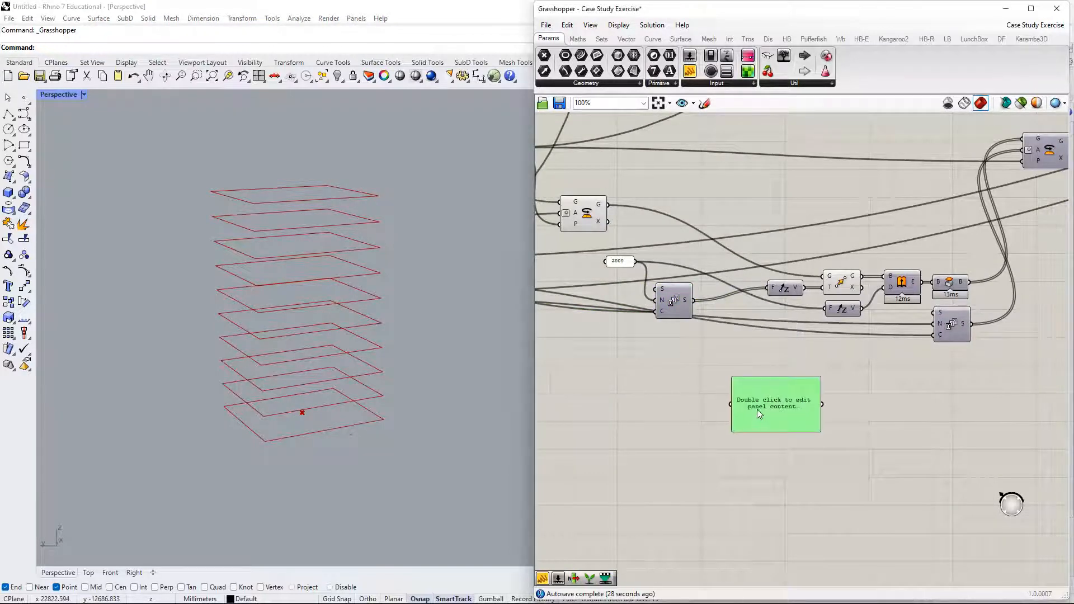
{"action": "left_click_drag", "start_coordinate": [731, 404], "coordinate": [694, 300]}
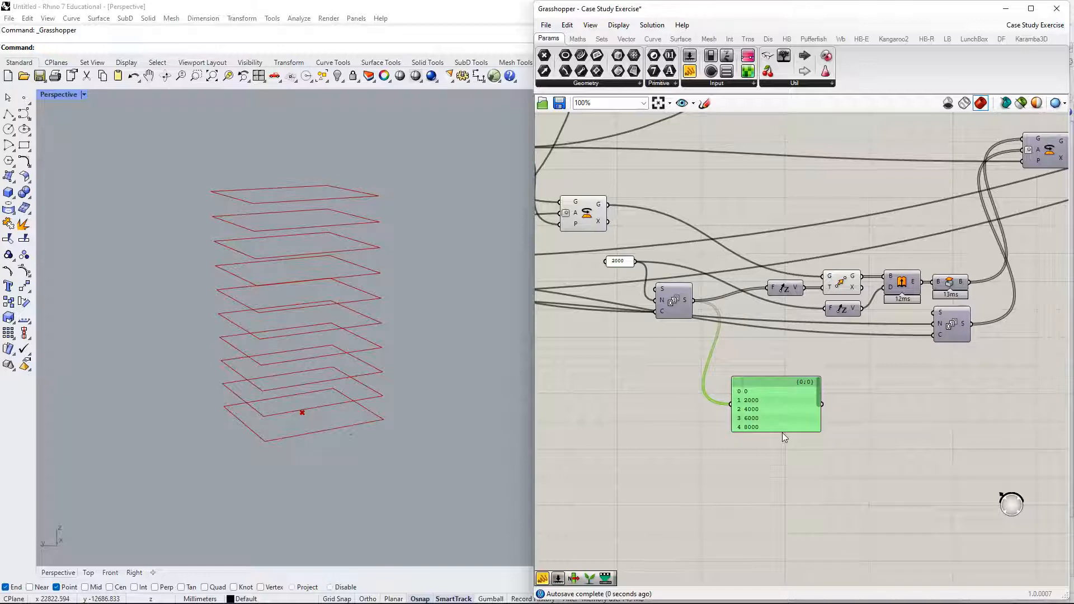
{"action": "left_click_drag", "start_coordinate": [785, 435], "coordinate": [785, 519]}
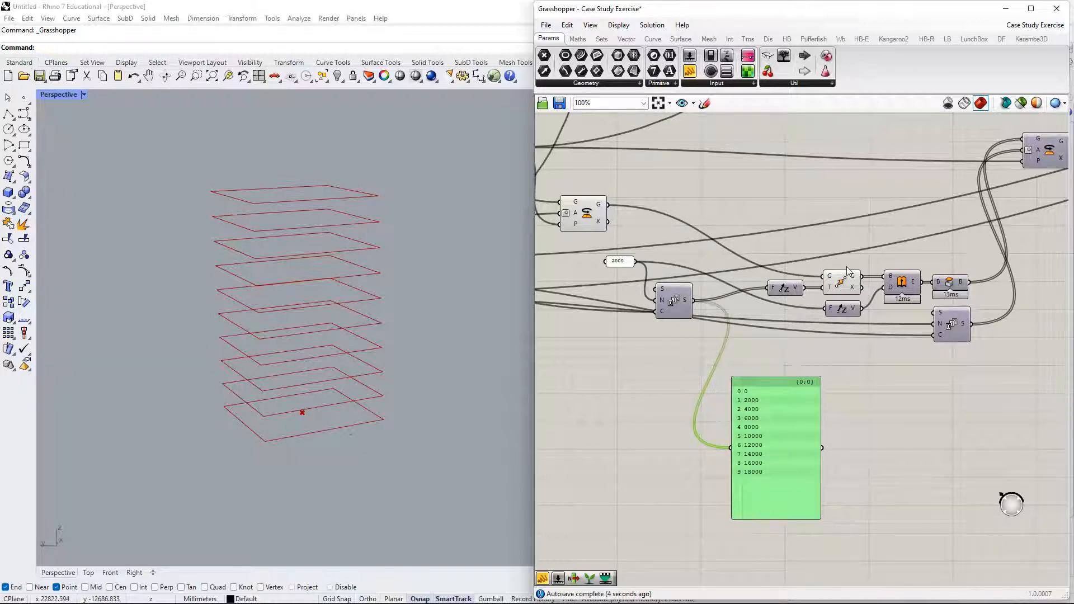
Move the Move component up in line with the Rotate component's geometry output.
{"action": "left_click_drag", "start_coordinate": [841, 287], "coordinate": [845, 211]}
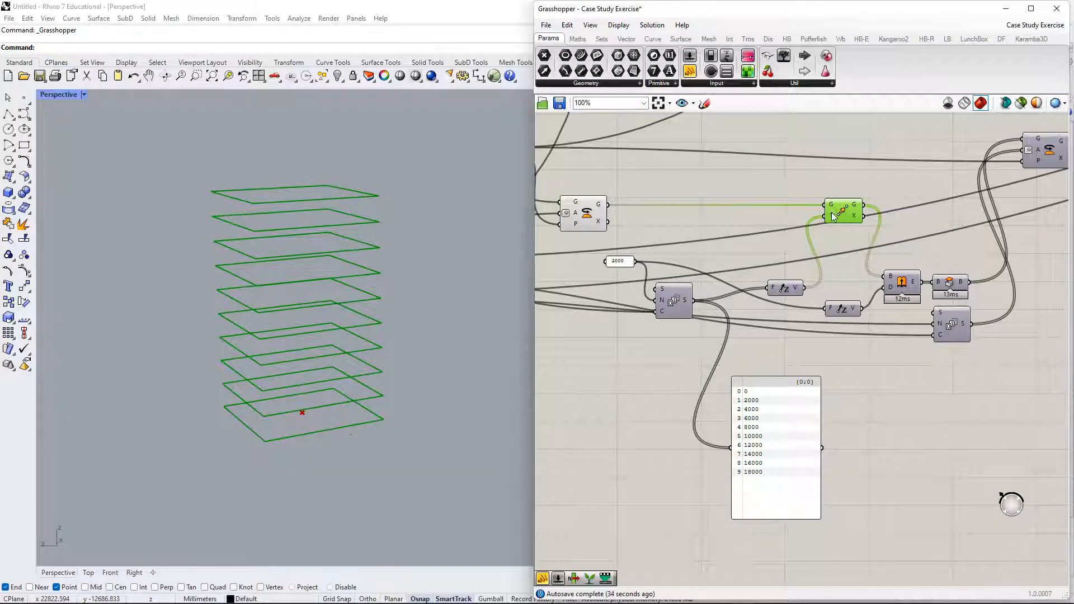
{"action": "mouse_move", "coordinate": [833, 217]}
{"action": "right_click_drag", "start_coordinate": [876, 191], "coordinate": [850, 248]}
{"action": "right_click_drag", "start_coordinate": [843, 291], "coordinate": [857, 208]}
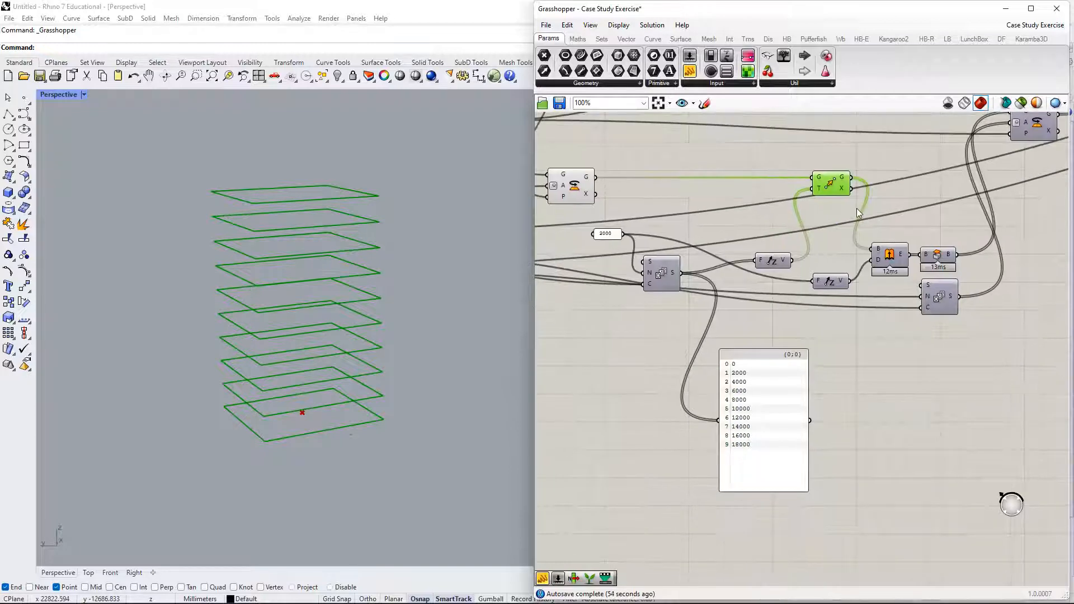
Add an empty panel above the Move component.
{"action": "right_click_drag", "start_coordinate": [892, 145], "coordinate": [838, 207]}
{"action": "double_click", "coordinate": [838, 208]}
{"action": "type", "text": "panel"}
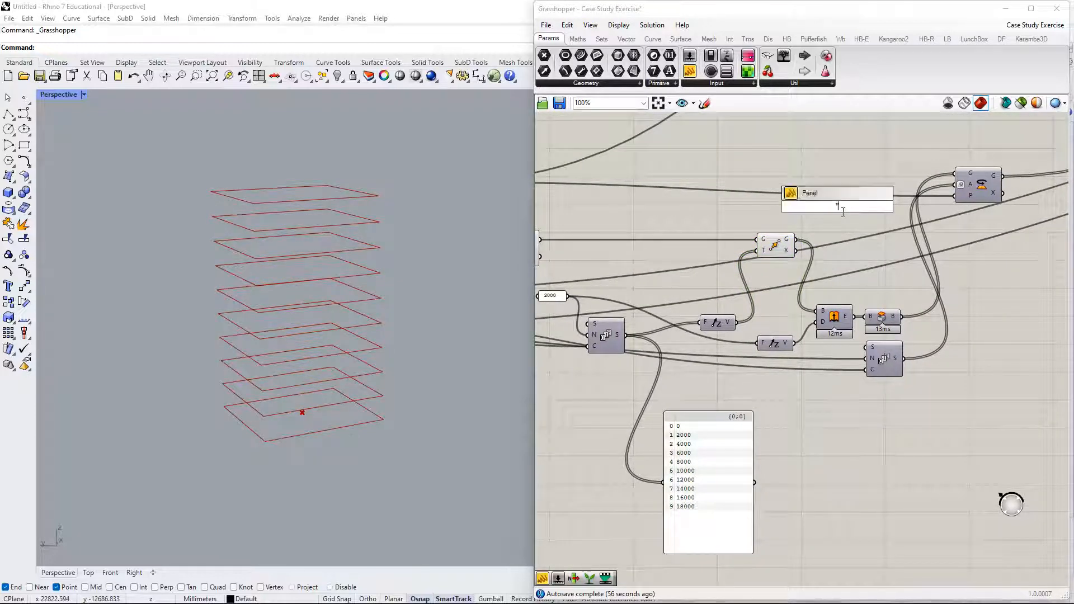
{"action": "key", "text": "Return"}
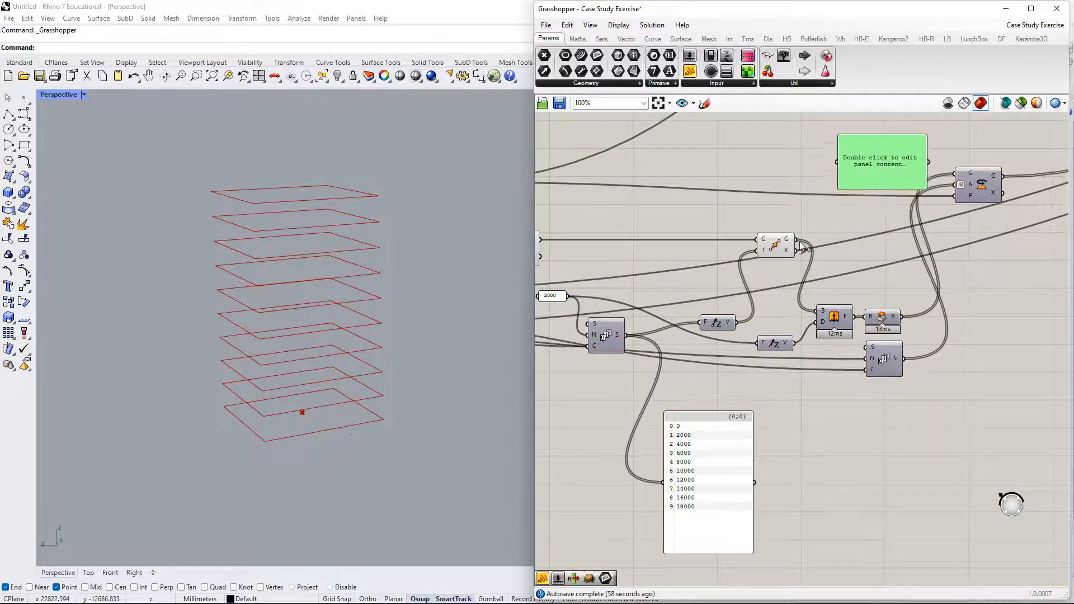
{"action": "right_click_drag", "start_coordinate": [825, 223], "coordinate": [854, 310]}
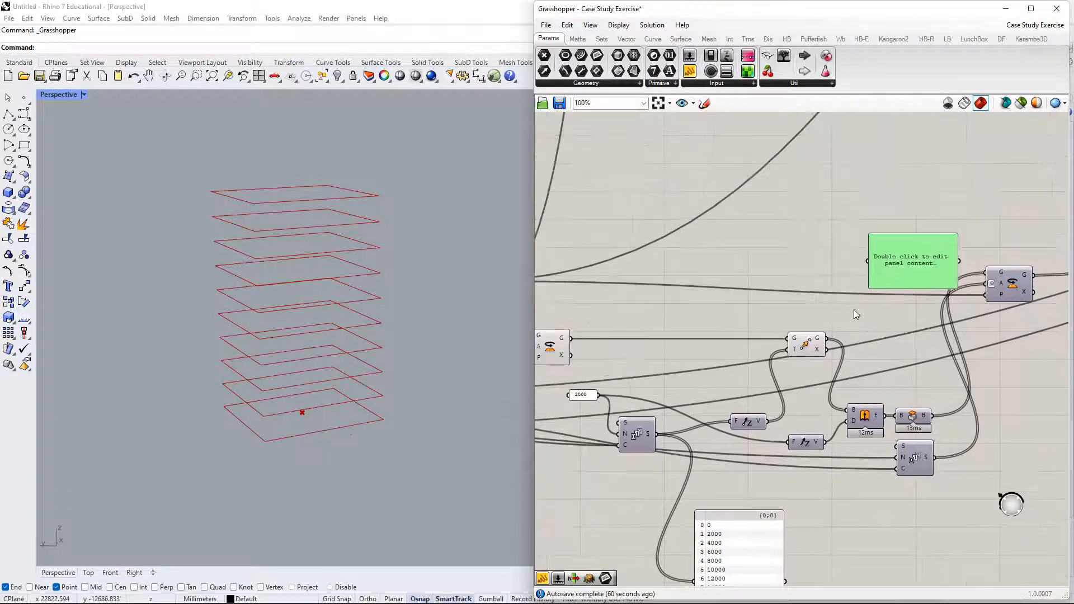
Place Unit Z beside the Move component and connect its vector output to the new panel, enlarged to show the whole list.
{"action": "left_click", "coordinate": [812, 349]}
{"action": "left_click_drag", "start_coordinate": [759, 420], "coordinate": [868, 261]}
{"action": "left_click_drag", "start_coordinate": [909, 264], "coordinate": [824, 243]}
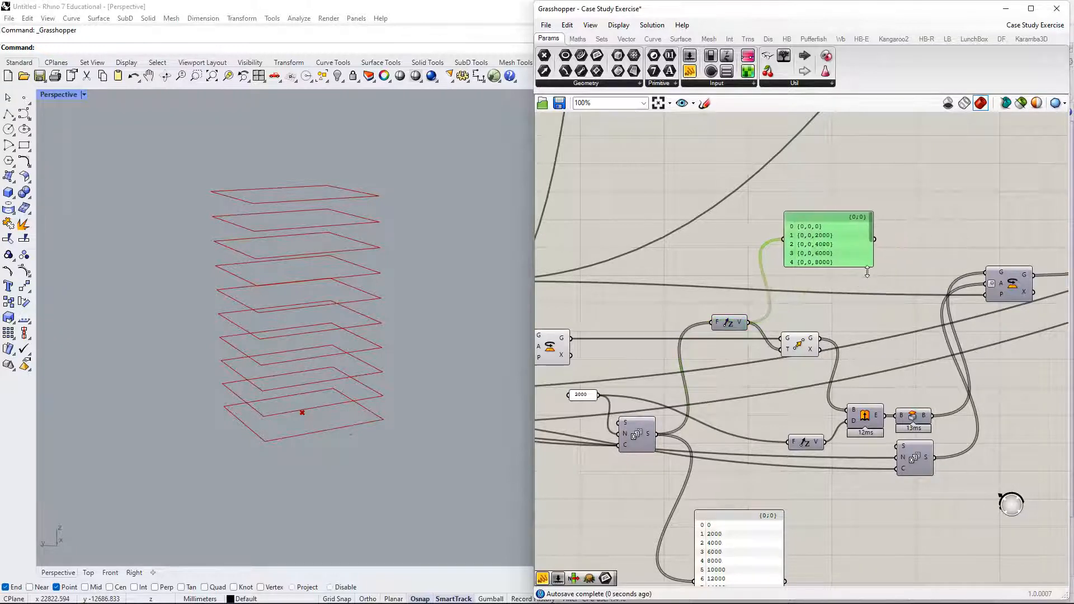
{"action": "left_click_drag", "start_coordinate": [876, 271], "coordinate": [933, 320]}
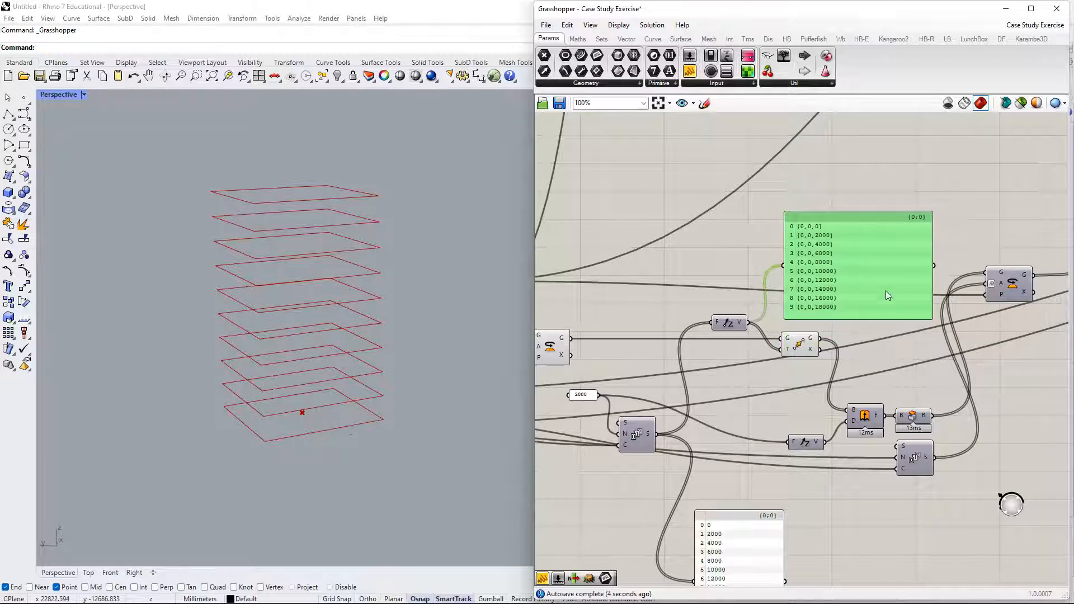
{"action": "left_click_drag", "start_coordinate": [885, 291], "coordinate": [888, 244]}
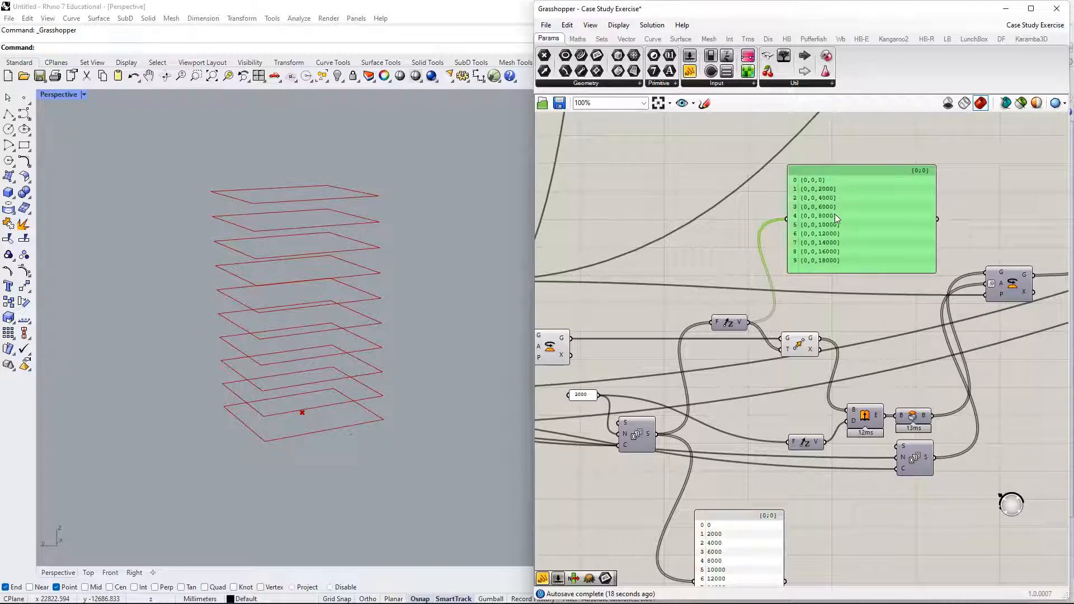
Add a Unit X component and align it directly above the Unit Z component.
{"action": "double_click", "coordinate": [733, 303]}
{"action": "type", "text": "x"}
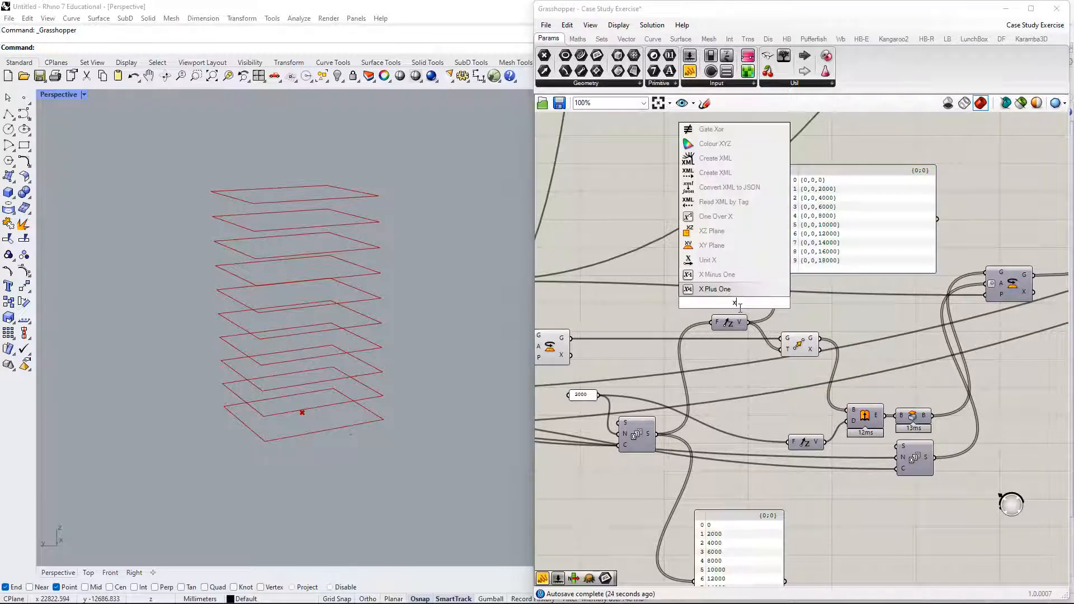
{"action": "key", "text": "Up"}
{"action": "key", "text": "Up"}
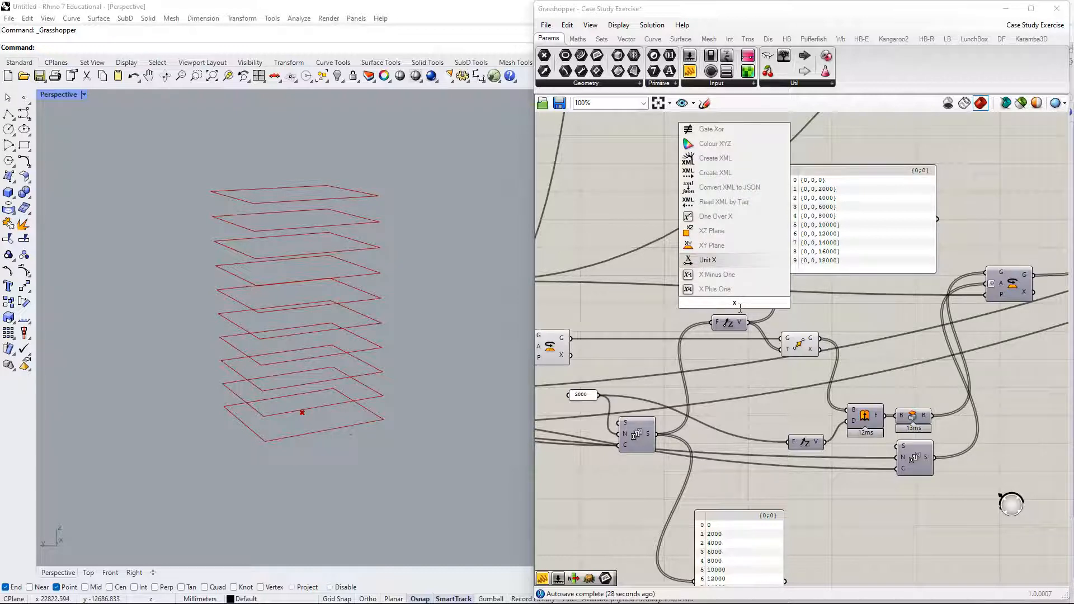
{"action": "key", "text": "Return"}
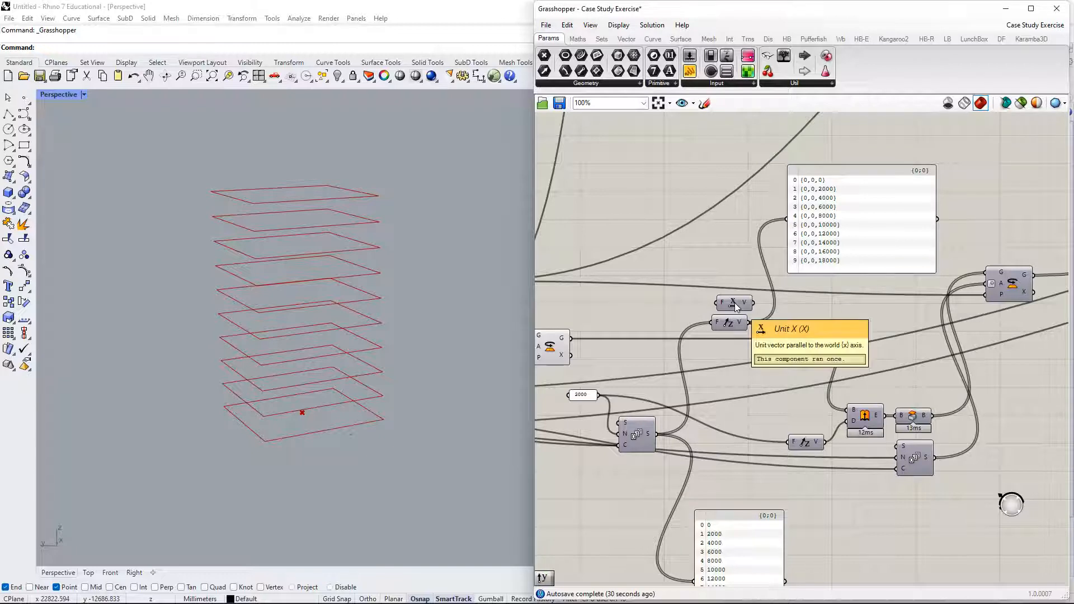
{"action": "left_click_drag", "start_coordinate": [727, 308], "coordinate": [729, 305]}
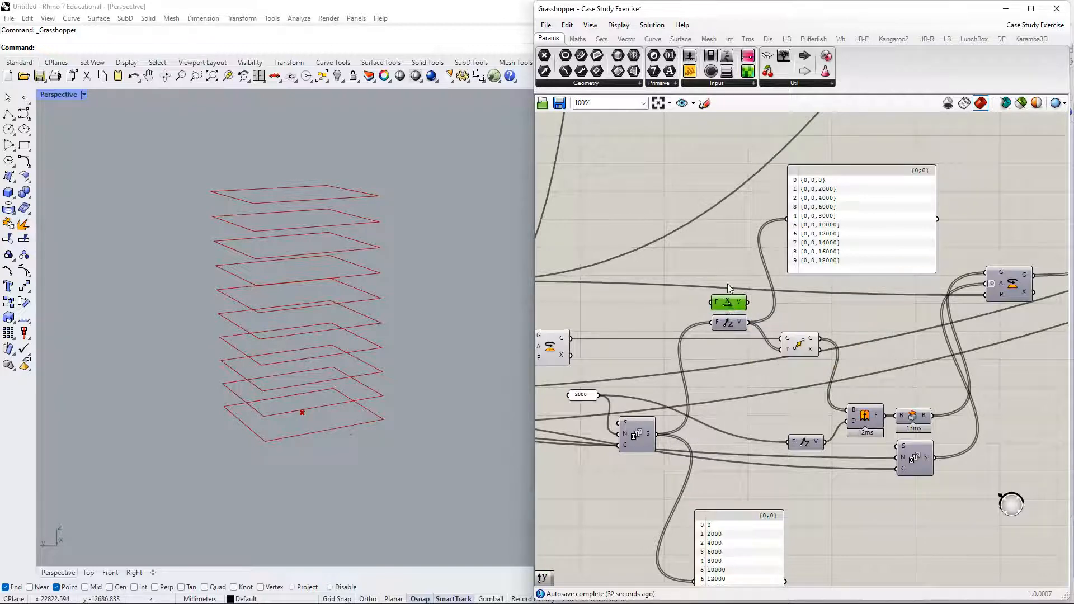
Add a Unit Y component above the Unit X component.
{"action": "double_click", "coordinate": [729, 273]}
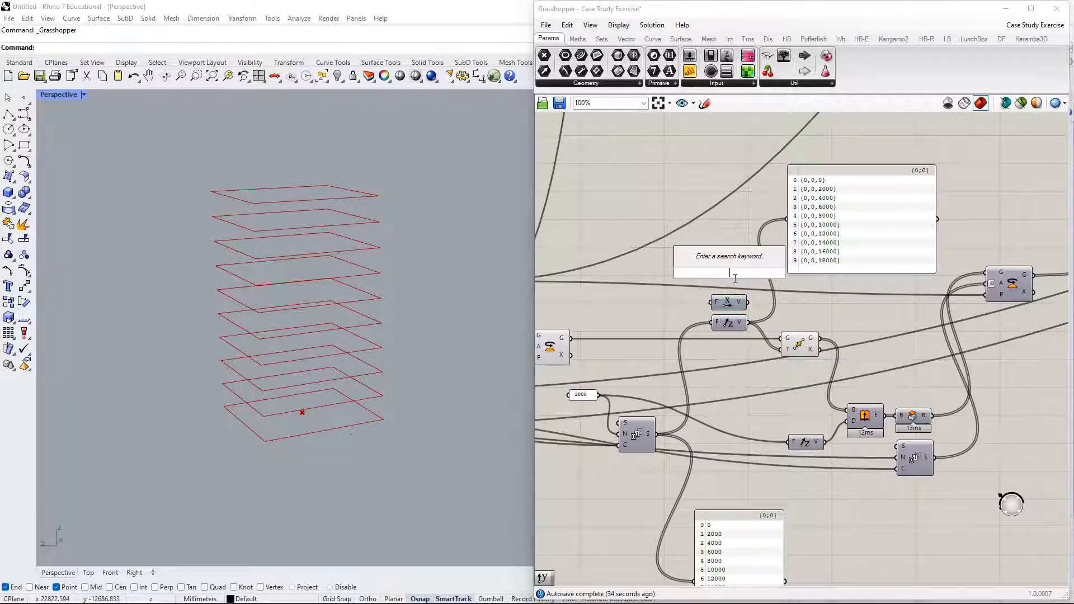
{"action": "type", "text": "y"}
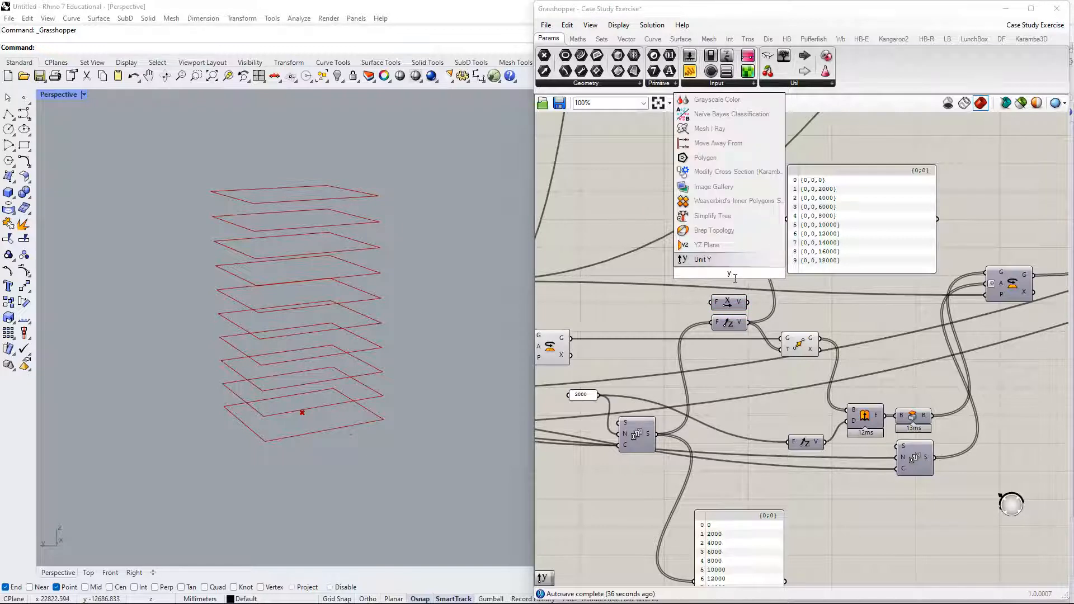
{"action": "left_click", "coordinate": [686, 259]}
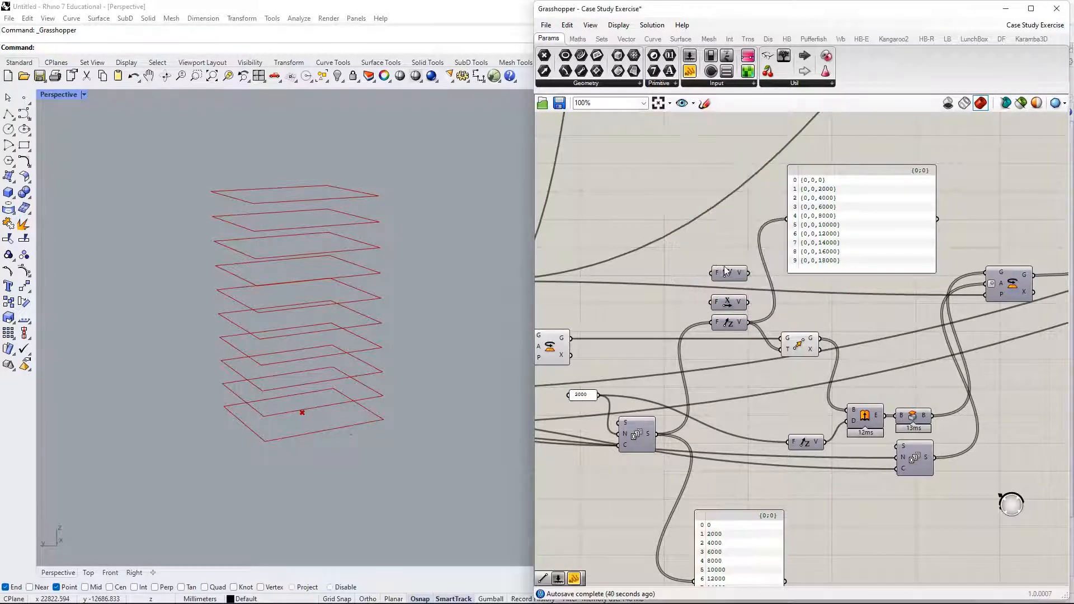
{"action": "left_click", "coordinate": [727, 279]}
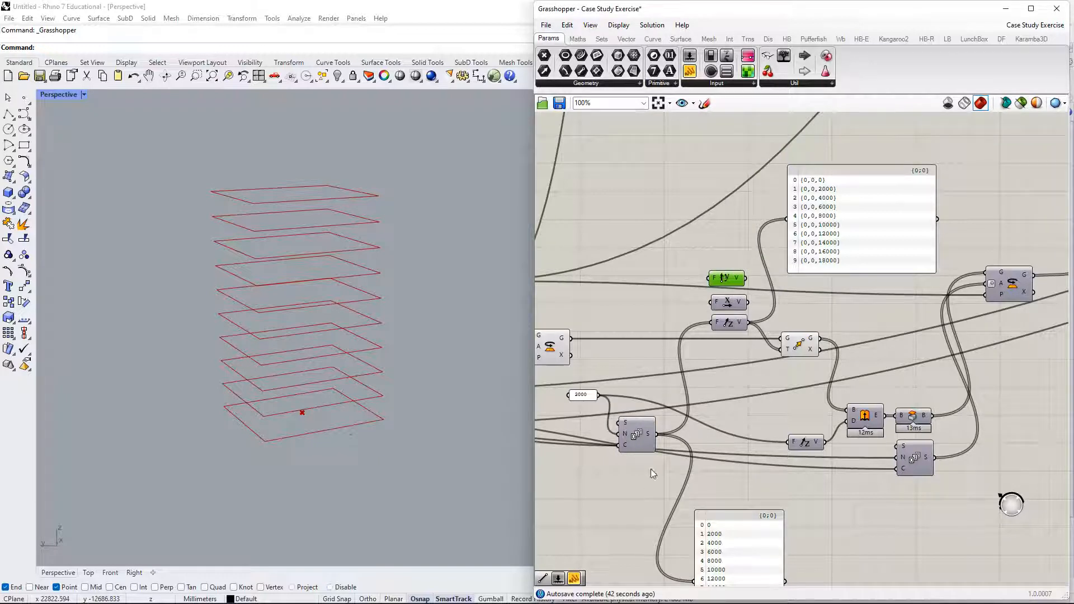
Feed the 2000 value into Unit Y's factor and send Unit Y's vector to the upper panel, comparing it with the floor outlines.
{"action": "left_click_drag", "start_coordinate": [596, 397], "coordinate": [786, 219]}
{"action": "right_click_drag", "start_coordinate": [859, 247], "coordinate": [835, 244]}
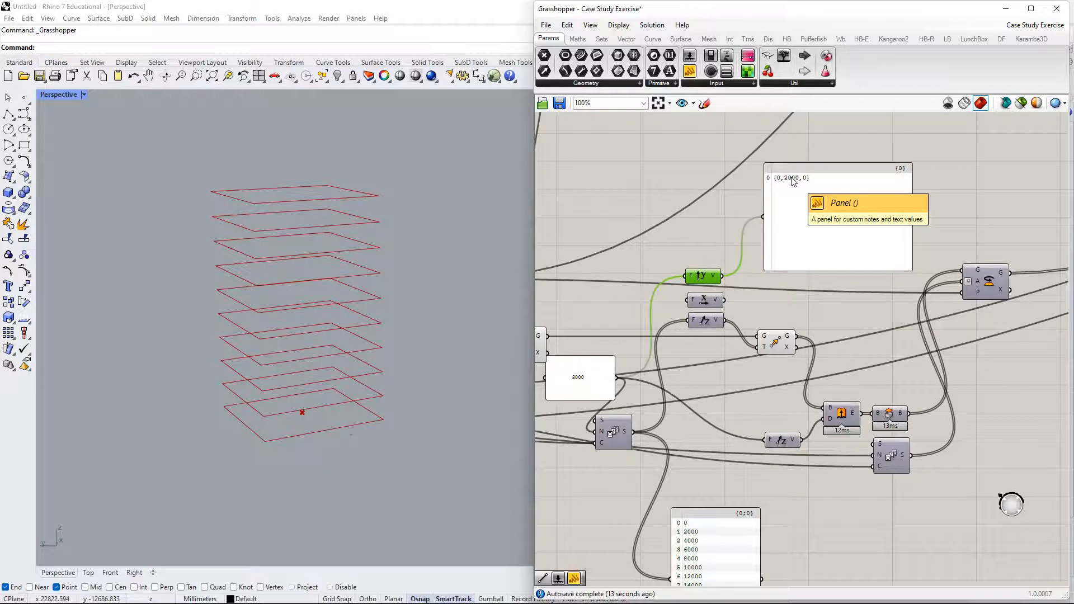
{"action": "right_click_drag", "start_coordinate": [438, 300], "coordinate": [369, 376]}
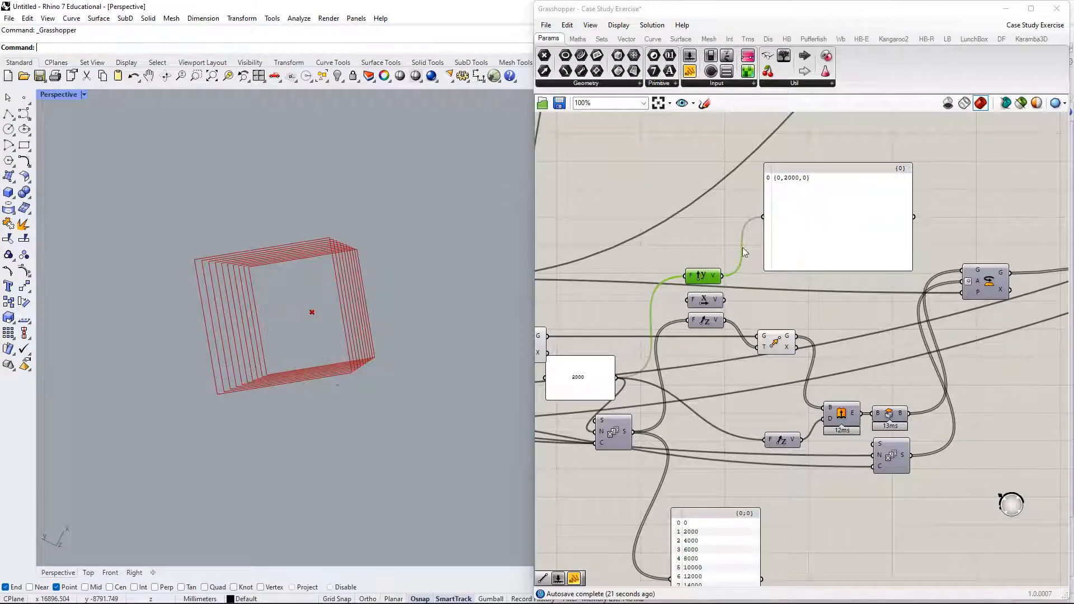
Feed the 2000 value into Unit X's factor and send Unit X's vector to the upper panel instead.
{"action": "right_click_drag", "start_coordinate": [701, 301], "coordinate": [695, 264]}
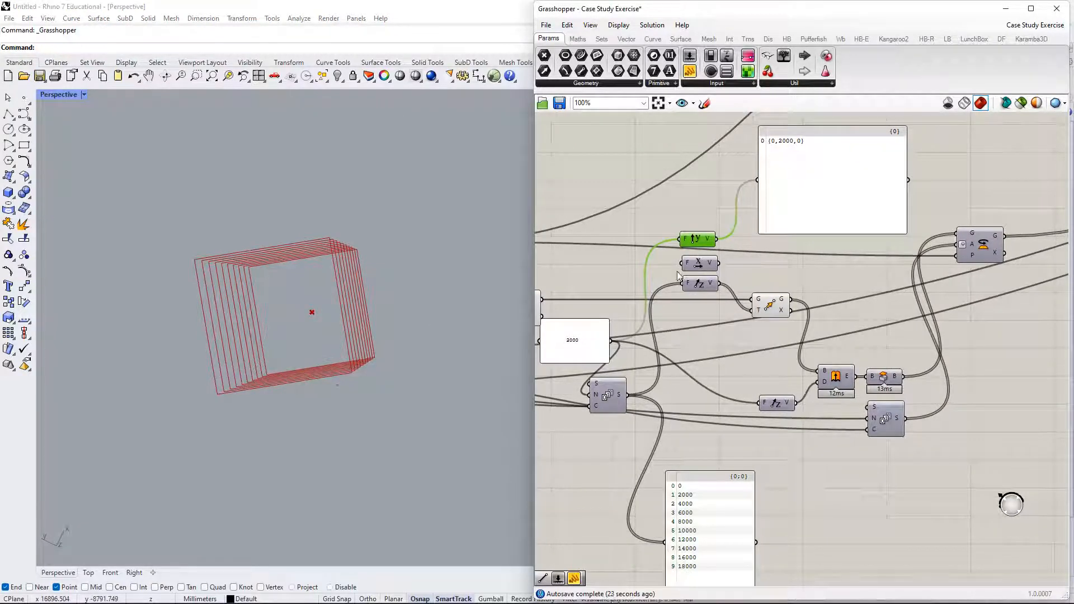
{"action": "left_click_drag", "start_coordinate": [681, 263], "coordinate": [611, 340]}
{"action": "left_click_drag", "start_coordinate": [718, 263], "coordinate": [758, 180]}
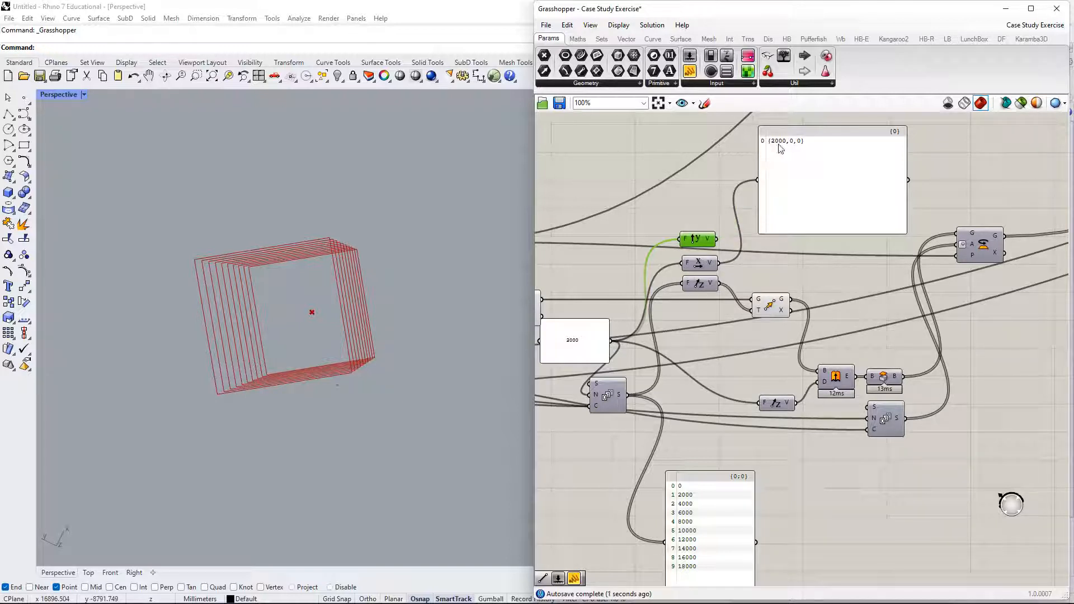
Feed the 2000 value into the factor of the Unit Z beside Move and send its vector to the upper panel.
{"action": "left_click", "coordinate": [677, 289]}
{"action": "left_click_drag", "start_coordinate": [683, 285], "coordinate": [610, 341]}
{"action": "left_click_drag", "start_coordinate": [718, 283], "coordinate": [757, 181]}
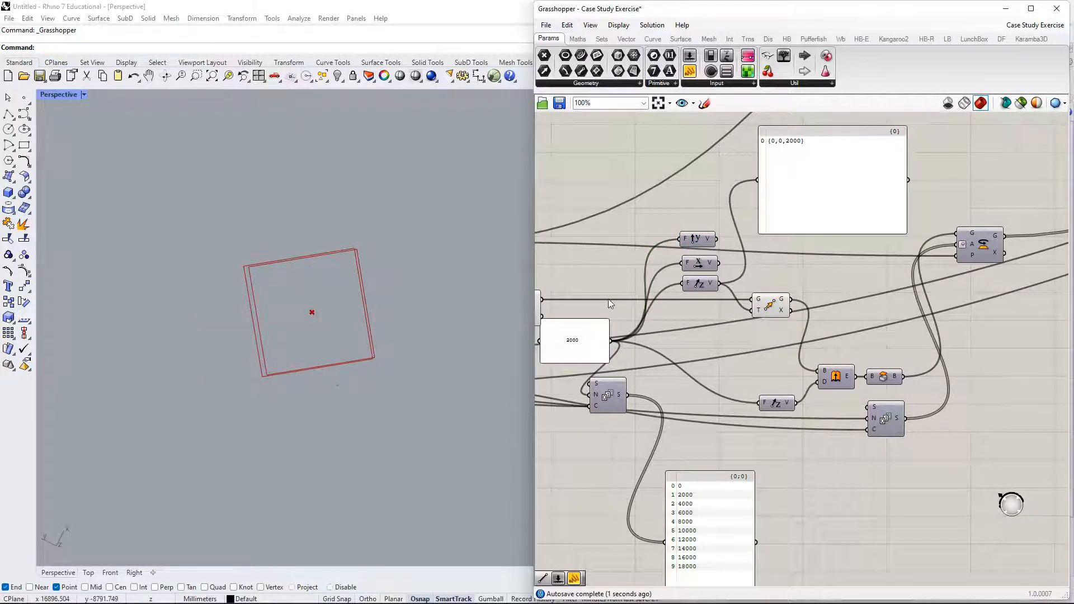
Delete the Unit Y and Unit X components above Unit Z and view the moved outline from the side.
{"action": "right_click_drag", "start_coordinate": [609, 299], "coordinate": [632, 278]}
{"action": "left_click_drag", "start_coordinate": [755, 252], "coordinate": [718, 211]}
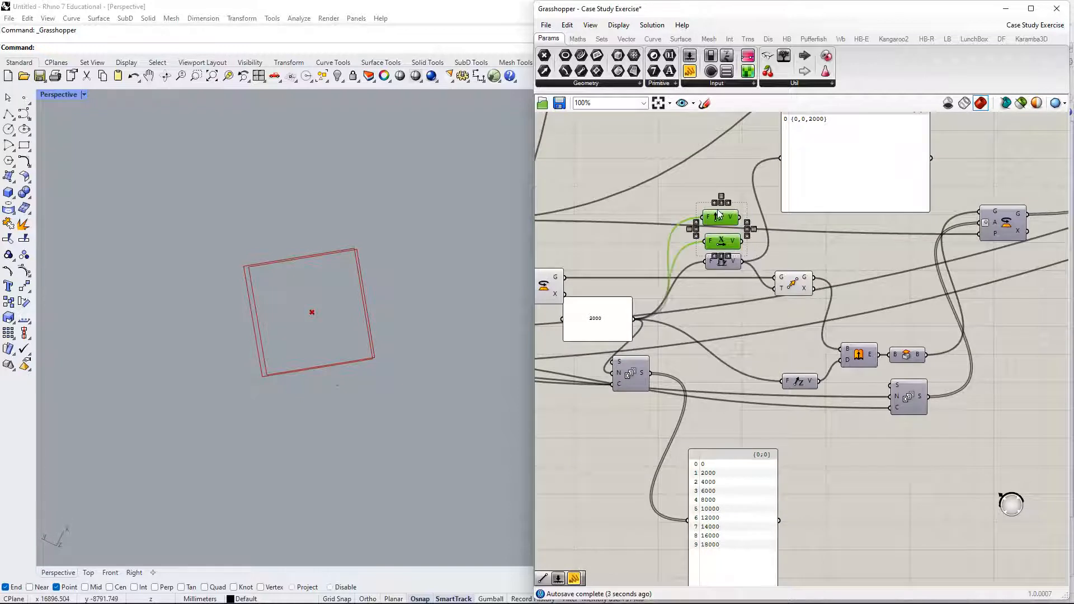
{"action": "key", "text": "Delete"}
{"action": "right_click_drag", "start_coordinate": [684, 371], "coordinate": [771, 359]}
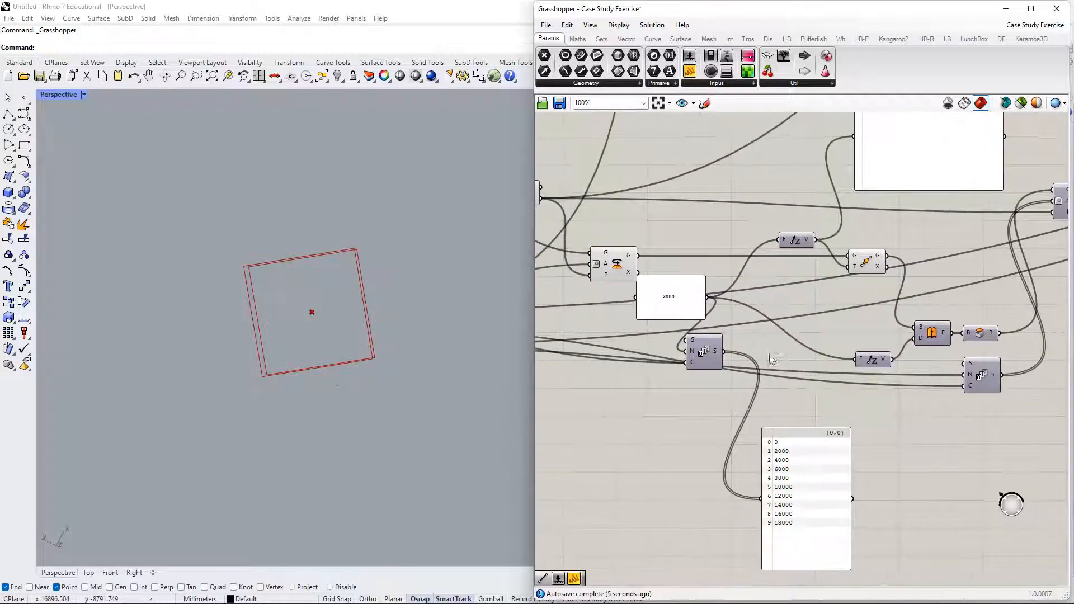
{"action": "right_click_drag", "start_coordinate": [432, 372], "coordinate": [504, 453]}
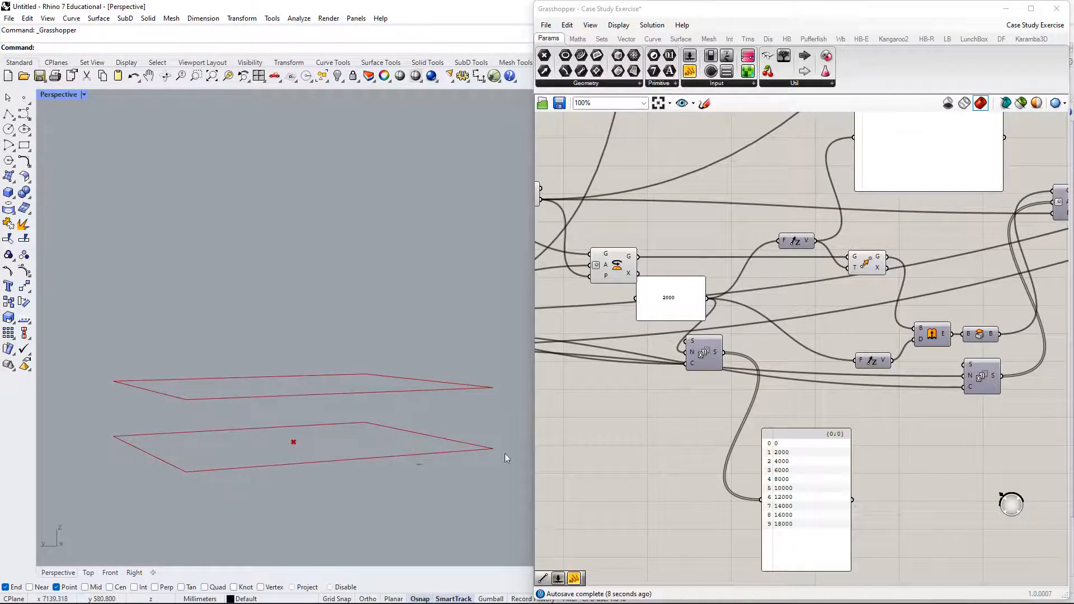
Rearrange the 2000 panel, both Unit Z components, the Move component and the vector panel so their wires are easier to follow.
{"action": "left_click_drag", "start_coordinate": [680, 287], "coordinate": [633, 311]}
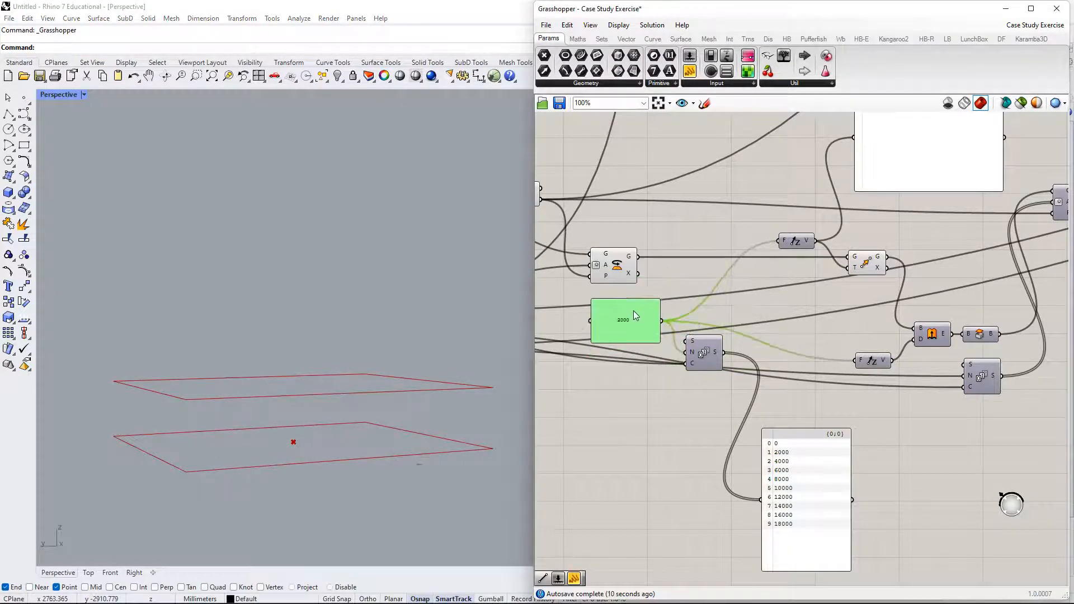
{"action": "right_click_drag", "start_coordinate": [809, 336], "coordinate": [767, 359]}
{"action": "left_click_drag", "start_coordinate": [834, 382], "coordinate": [813, 355]}
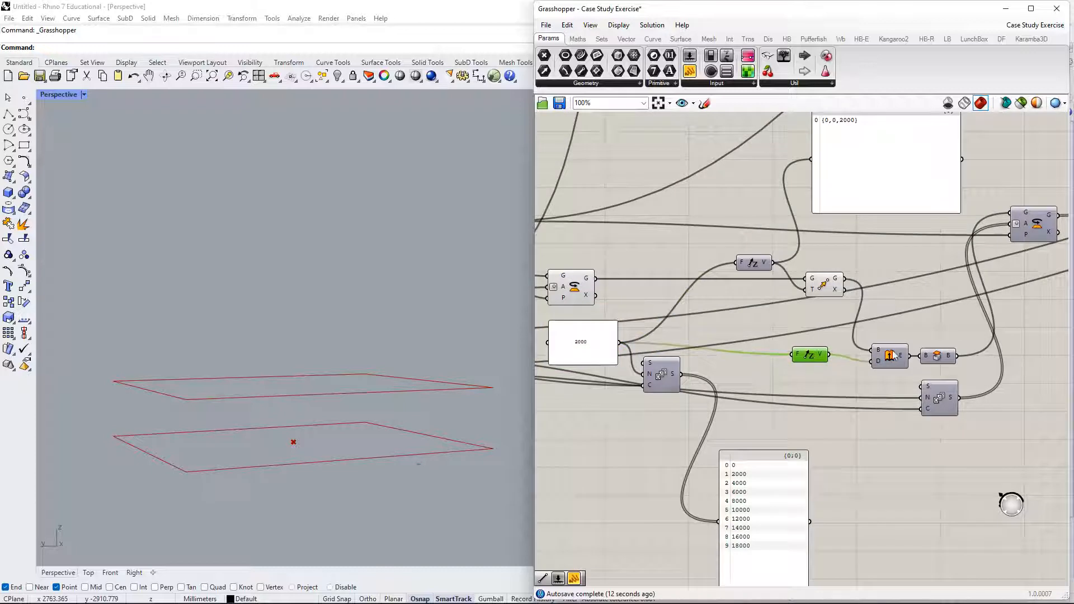
{"action": "left_click_drag", "start_coordinate": [824, 284], "coordinate": [822, 295]}
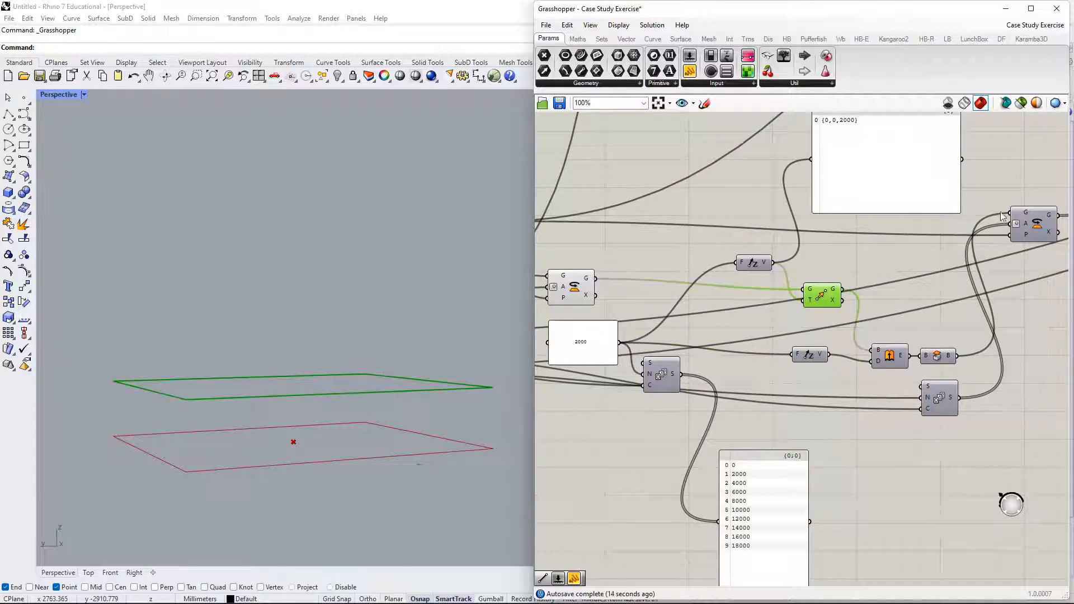
{"action": "right_click_drag", "start_coordinate": [752, 261], "coordinate": [786, 257]}
{"action": "left_click_drag", "start_coordinate": [789, 263], "coordinate": [743, 294]}
{"action": "left_click_drag", "start_coordinate": [895, 133], "coordinate": [878, 187]}
Position the Series component below the 2000 panel and place the Series output panel directly beside it.
{"action": "right_click_drag", "start_coordinate": [723, 391], "coordinate": [766, 338]}
{"action": "left_click_drag", "start_coordinate": [737, 317], "coordinate": [737, 357]}
{"action": "right_click_drag", "start_coordinate": [779, 342], "coordinate": [796, 327]}
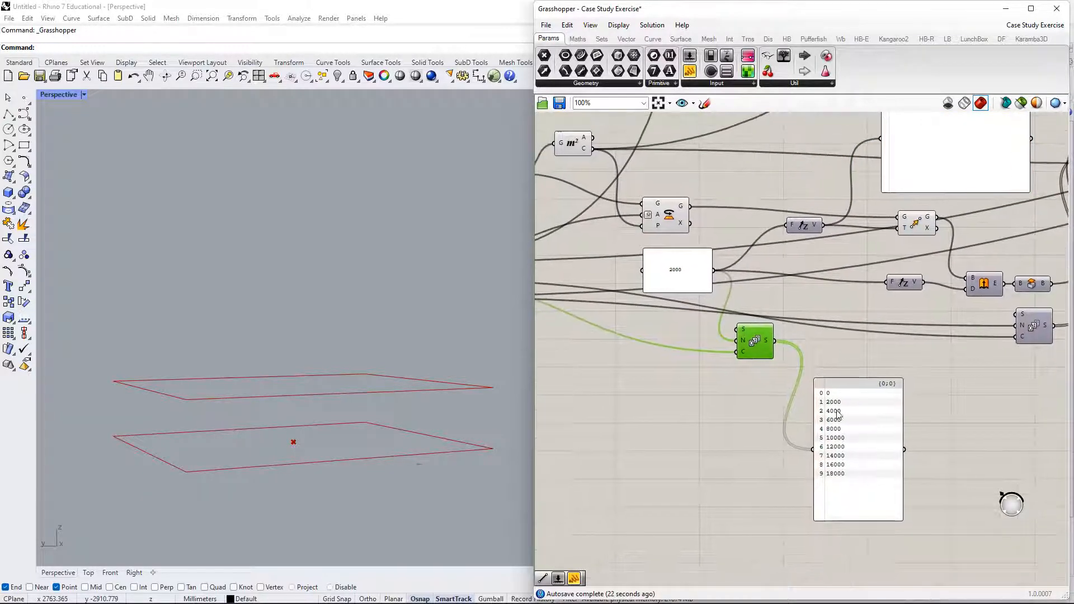
{"action": "left_click_drag", "start_coordinate": [839, 415], "coordinate": [843, 356]}
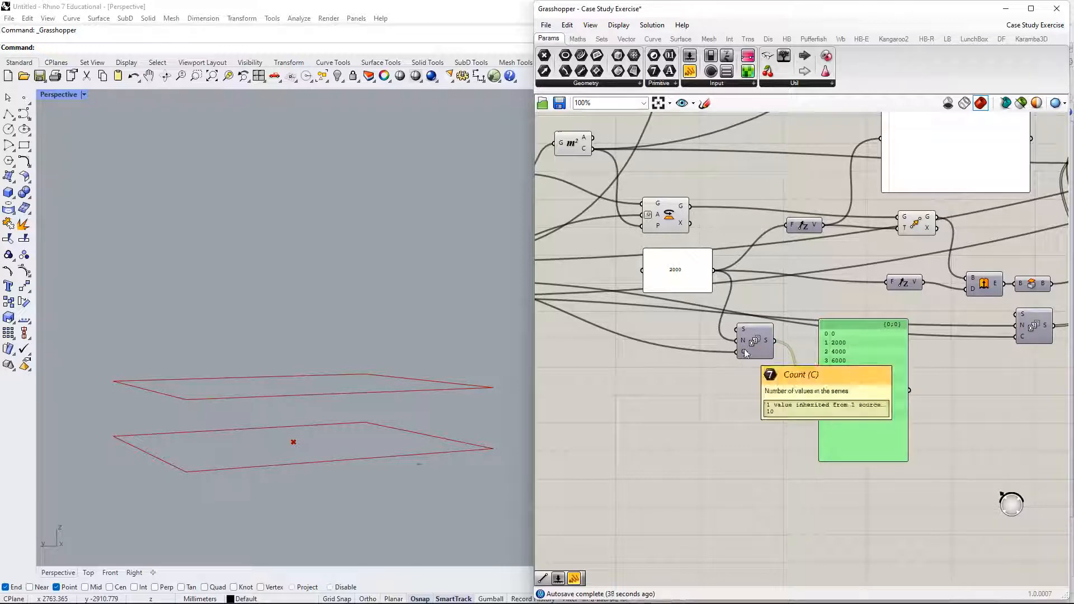
{"action": "left_click_drag", "start_coordinate": [840, 352], "coordinate": [817, 304]}
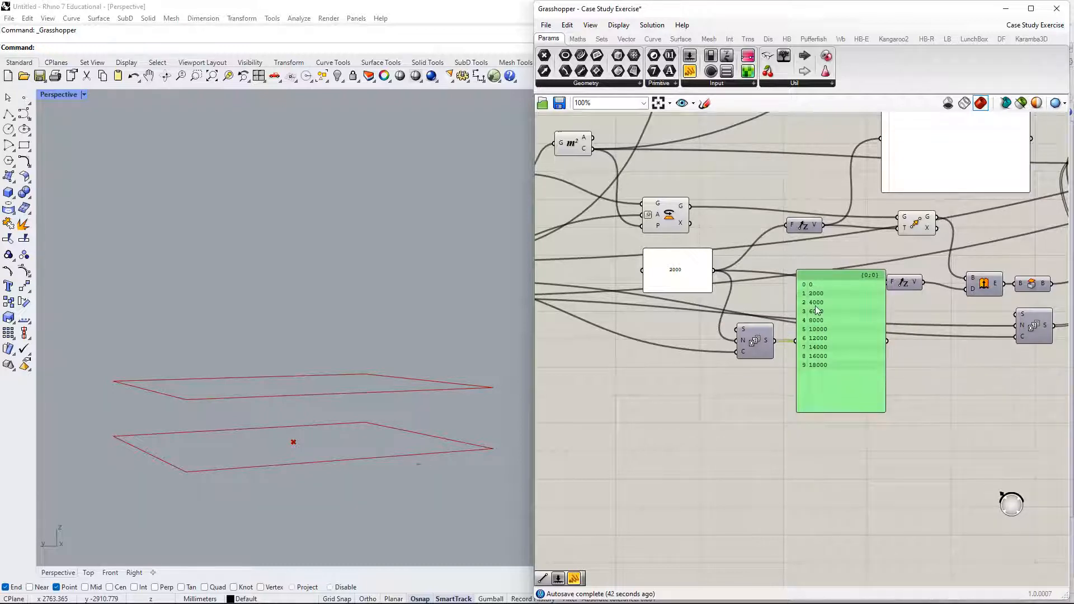
{"action": "scroll", "coordinate": [816, 310], "scroll_direction": "up", "scroll_amount": 3}
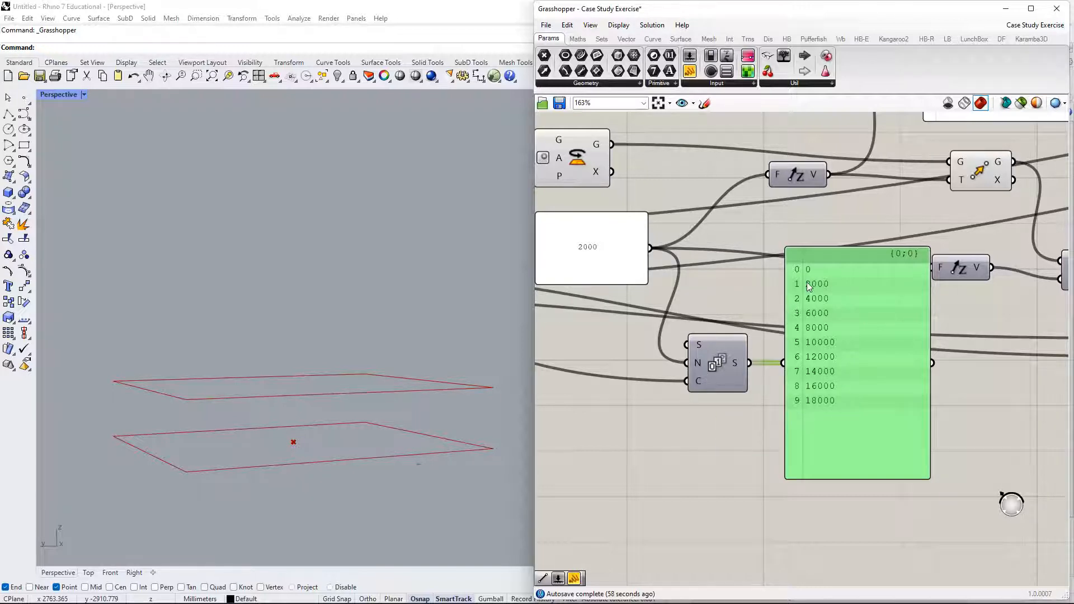
{"action": "left_click_drag", "start_coordinate": [591, 246], "coordinate": [609, 284]}
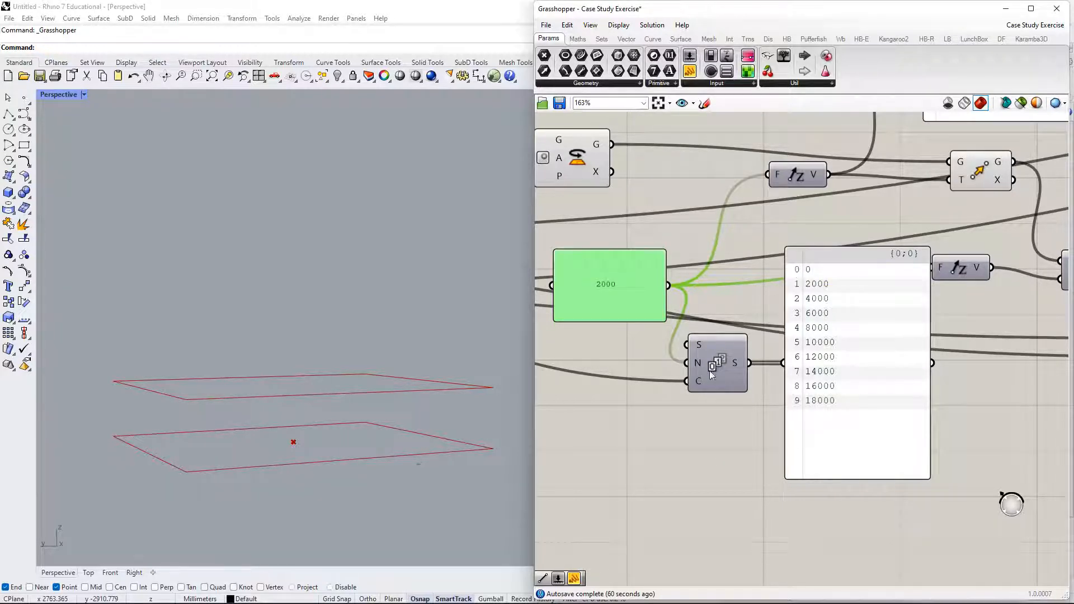
Trace the Series inputs back to the building sliders and examine how step and count produce the listed heights.
{"action": "scroll", "coordinate": [697, 386], "scroll_direction": "down", "scroll_amount": 3}
{"action": "right_click_drag", "start_coordinate": [698, 384], "coordinate": [1046, 356]}
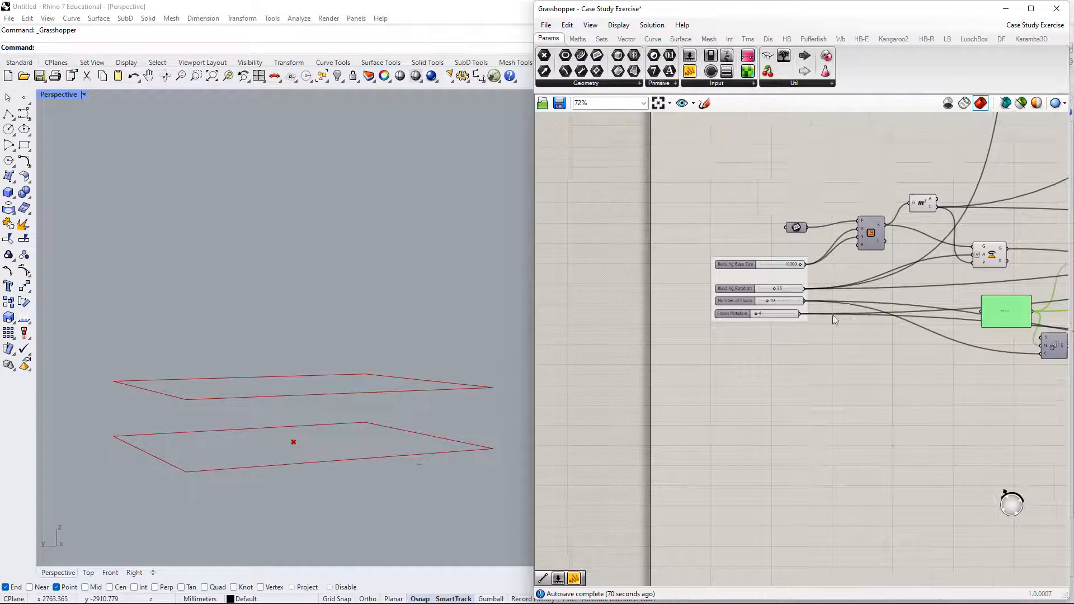
{"action": "scroll", "coordinate": [832, 315], "scroll_direction": "up", "scroll_amount": 1}
{"action": "scroll", "coordinate": [693, 296], "scroll_direction": "up", "scroll_amount": 4}
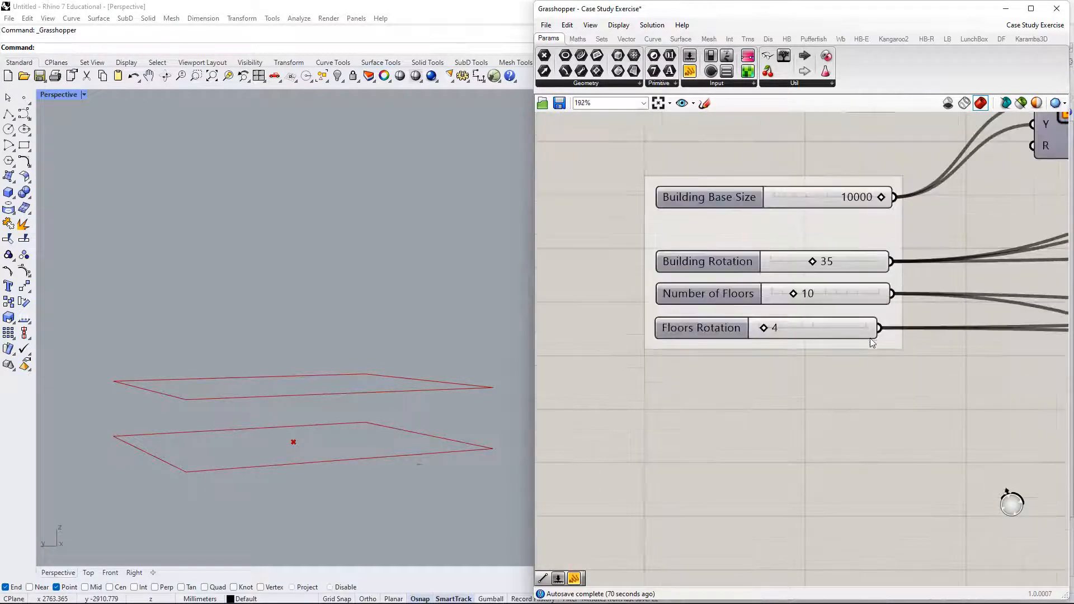
{"action": "scroll", "coordinate": [872, 339], "scroll_direction": "down", "scroll_amount": 6}
{"action": "right_click_drag", "start_coordinate": [936, 367], "coordinate": [742, 300]}
{"action": "right_click_drag", "start_coordinate": [1061, 362], "coordinate": [868, 333]}
{"action": "scroll", "coordinate": [733, 274], "scroll_direction": "up", "scroll_amount": 8}
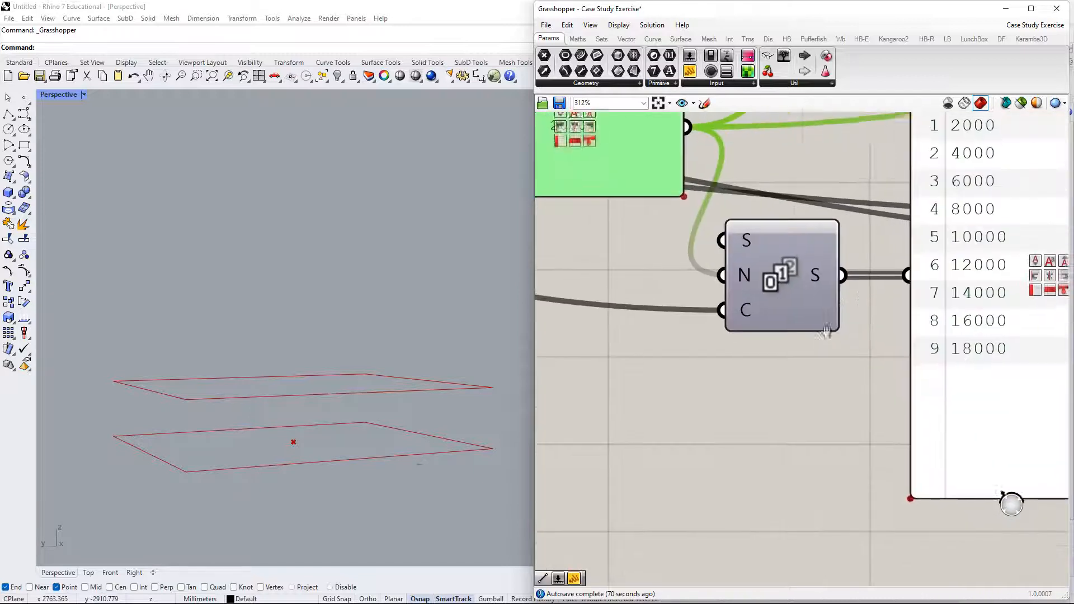
{"action": "scroll", "coordinate": [827, 331], "scroll_direction": "down", "scroll_amount": 1}
{"action": "right_click_drag", "start_coordinate": [925, 249], "coordinate": [833, 295]}
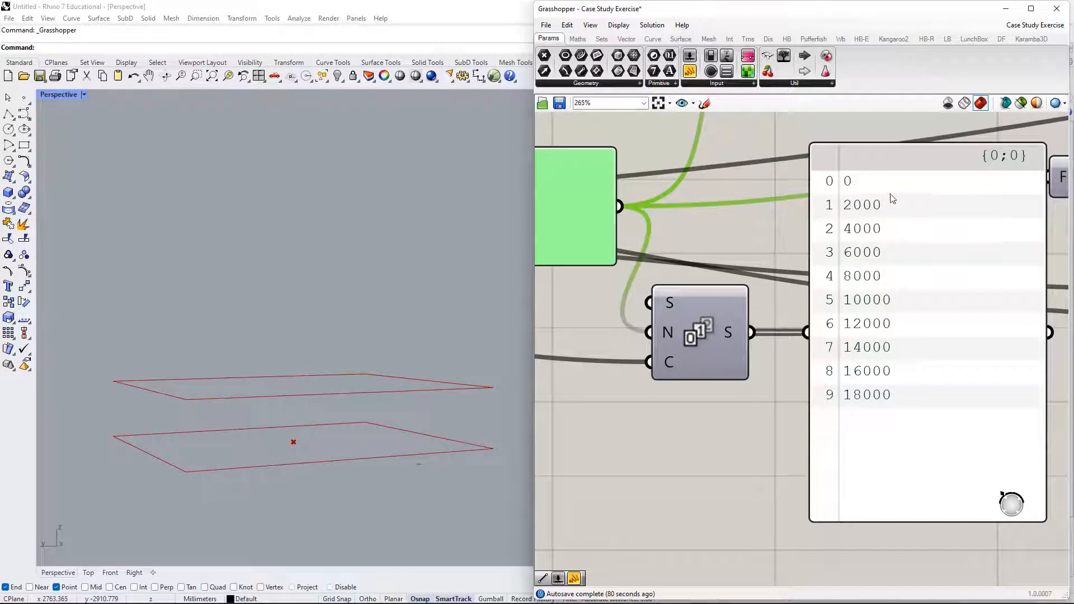
Move the Series output panel down so it sits lower beside the Series component.
{"action": "left_click_drag", "start_coordinate": [890, 194], "coordinate": [893, 260]}
{"action": "right_click_drag", "start_coordinate": [873, 253], "coordinate": [823, 201]}
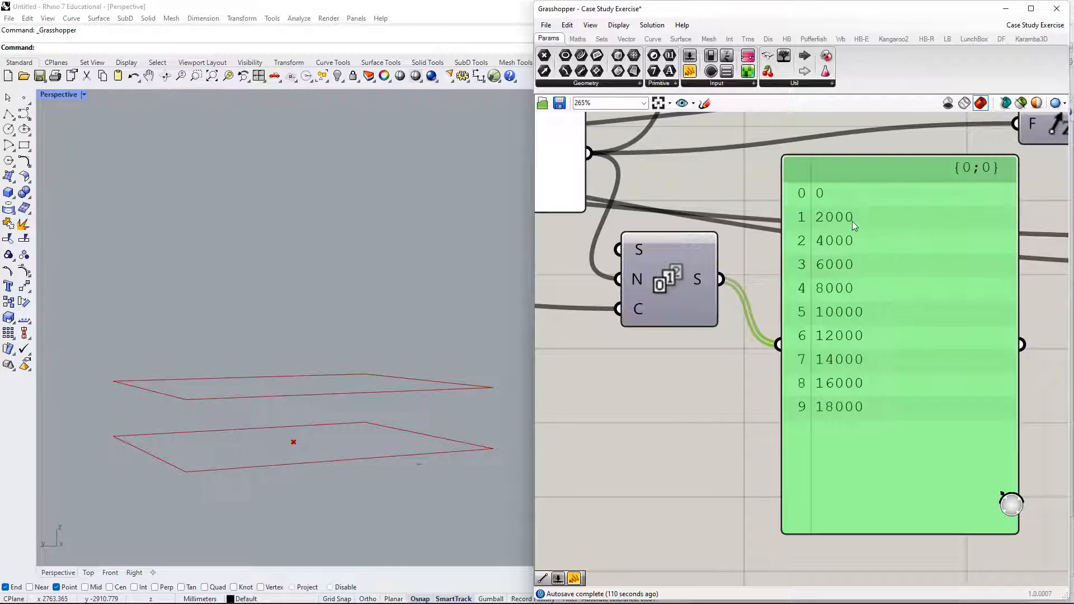
{"action": "left_click_drag", "start_coordinate": [857, 228], "coordinate": [846, 245]}
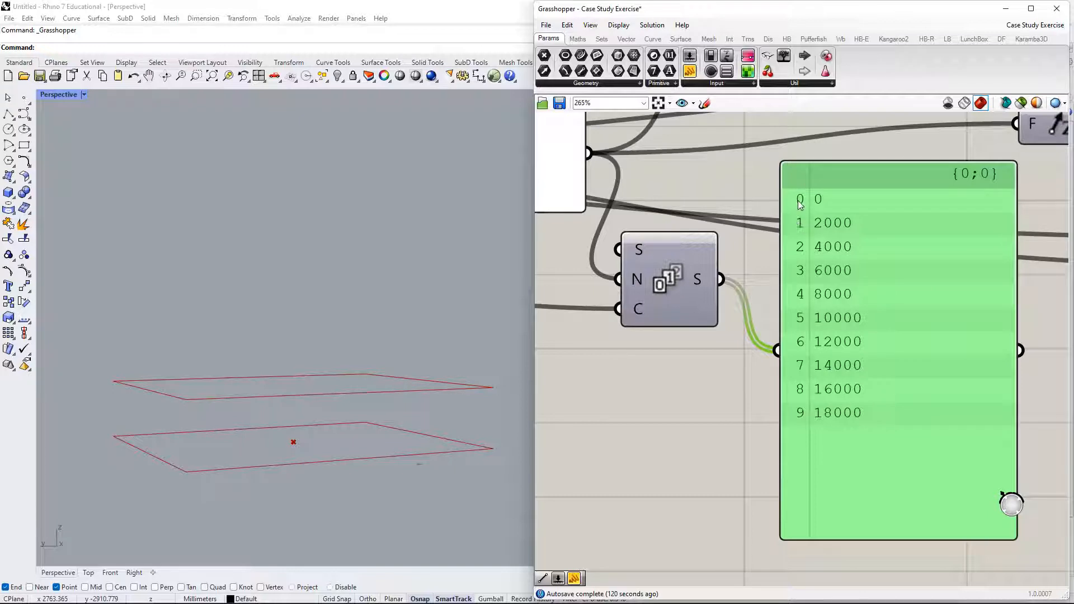
{"action": "mouse_move", "coordinate": [800, 255]}
{"action": "left_mouse_down"}
{"action": "mouse_move", "coordinate": [813, 269]}
{"action": "mouse_move", "coordinate": [793, 244]}
{"action": "left_mouse_up"}
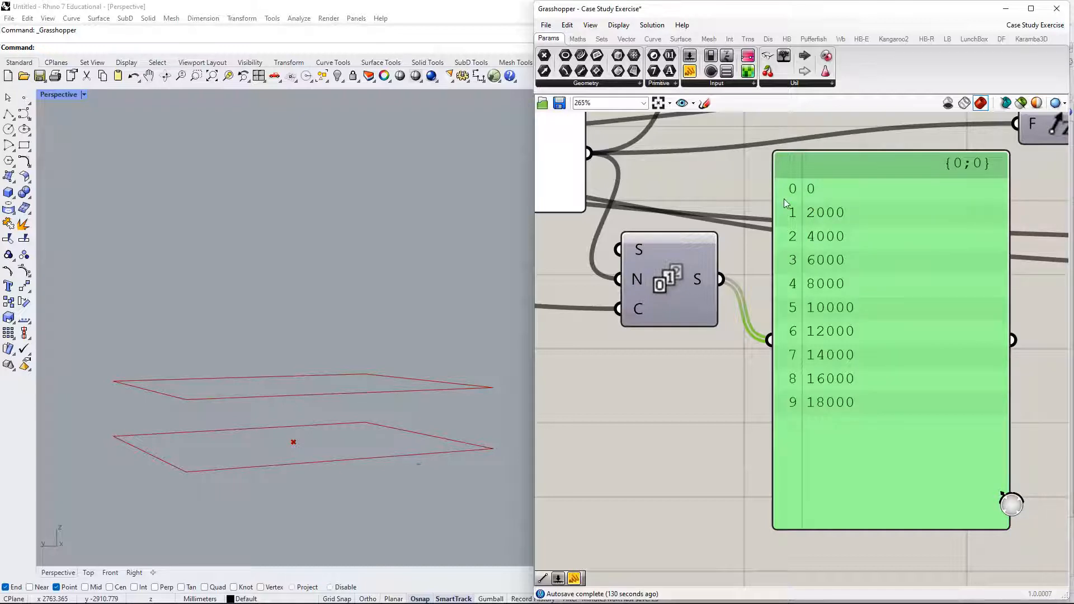
{"action": "scroll", "coordinate": [778, 204], "scroll_direction": "down", "scroll_amount": 1}
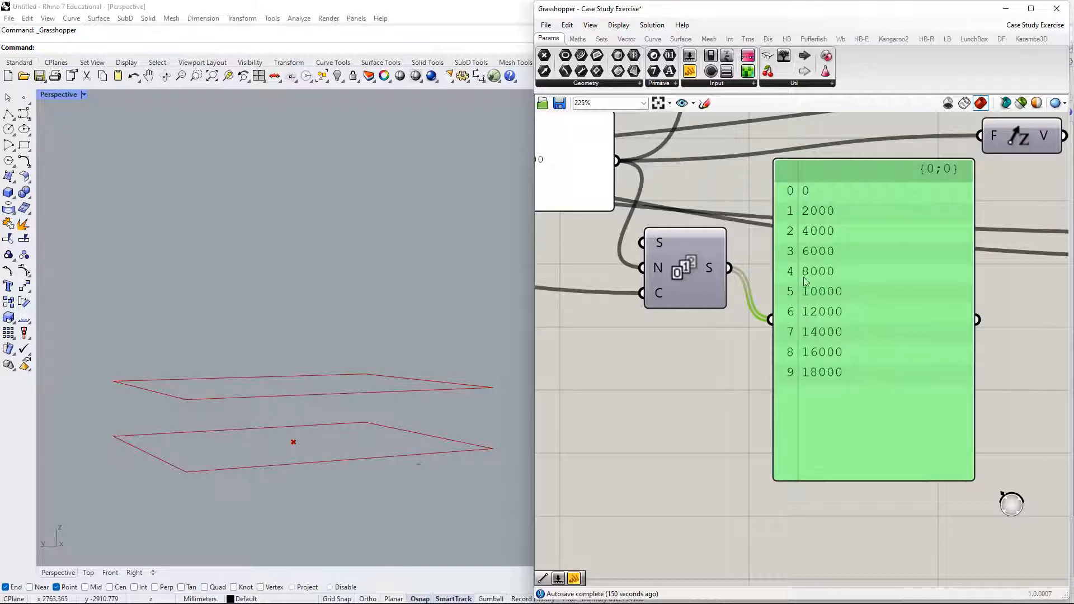
{"action": "left_click_drag", "start_coordinate": [847, 231], "coordinate": [856, 319]}
{"action": "scroll", "coordinate": [856, 319], "scroll_direction": "down", "scroll_amount": 2}
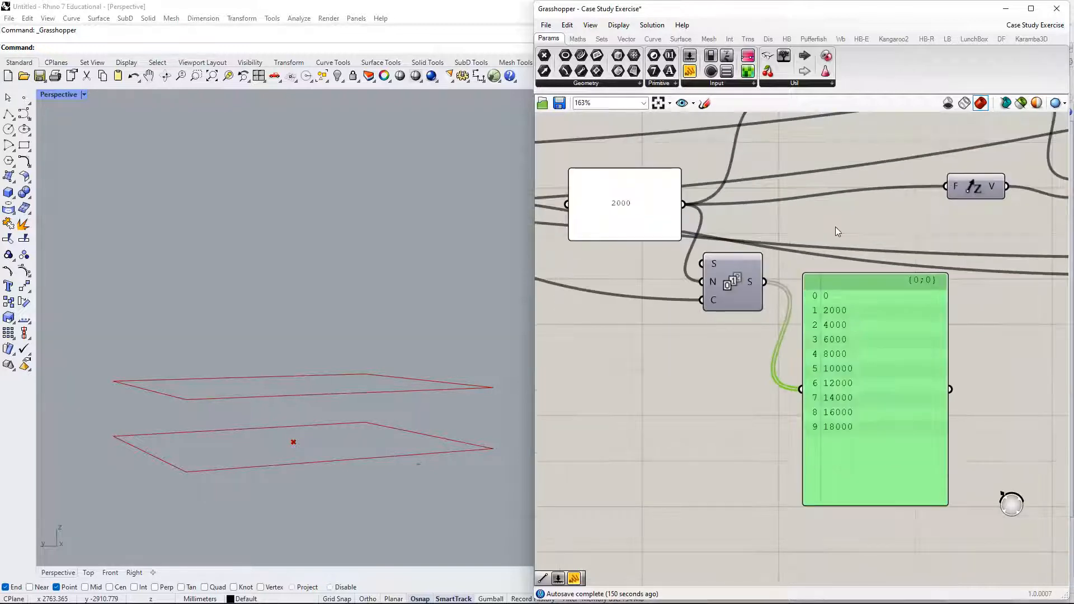
Raise the vector panel and connect the Series output to the factor of the Unit Z that feeds Move.
{"action": "right_click_drag", "start_coordinate": [830, 128], "coordinate": [827, 340]}
{"action": "scroll", "coordinate": [811, 255], "scroll_direction": "down", "scroll_amount": 2}
{"action": "left_click_drag", "start_coordinate": [903, 238], "coordinate": [906, 199]}
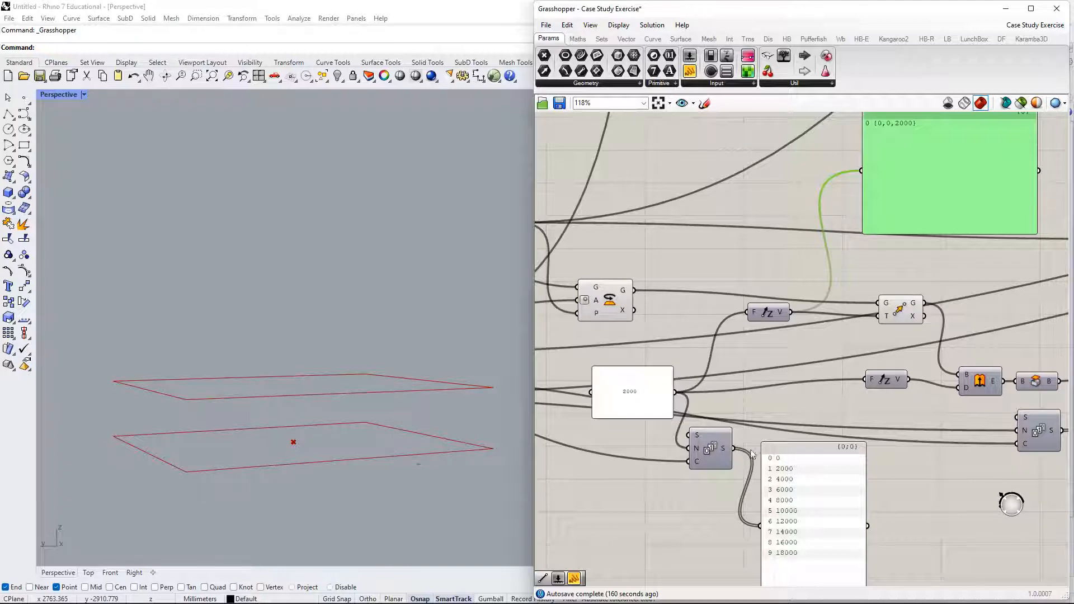
{"action": "left_click_drag", "start_coordinate": [744, 452], "coordinate": [748, 312]}
Bring the vector panel down below the Extrude component, next to the Series output panel, for comparing both lists.
{"action": "right_click_drag", "start_coordinate": [890, 222], "coordinate": [765, 314]}
{"action": "scroll", "coordinate": [797, 247], "scroll_direction": "up", "scroll_amount": 1}
{"action": "scroll", "coordinate": [812, 281], "scroll_direction": "down", "scroll_amount": 2}
{"action": "right_click_drag", "start_coordinate": [812, 281], "coordinate": [806, 184]}
{"action": "left_click_drag", "start_coordinate": [807, 184], "coordinate": [821, 481]}
{"action": "left_click_drag", "start_coordinate": [722, 463], "coordinate": [689, 504]}
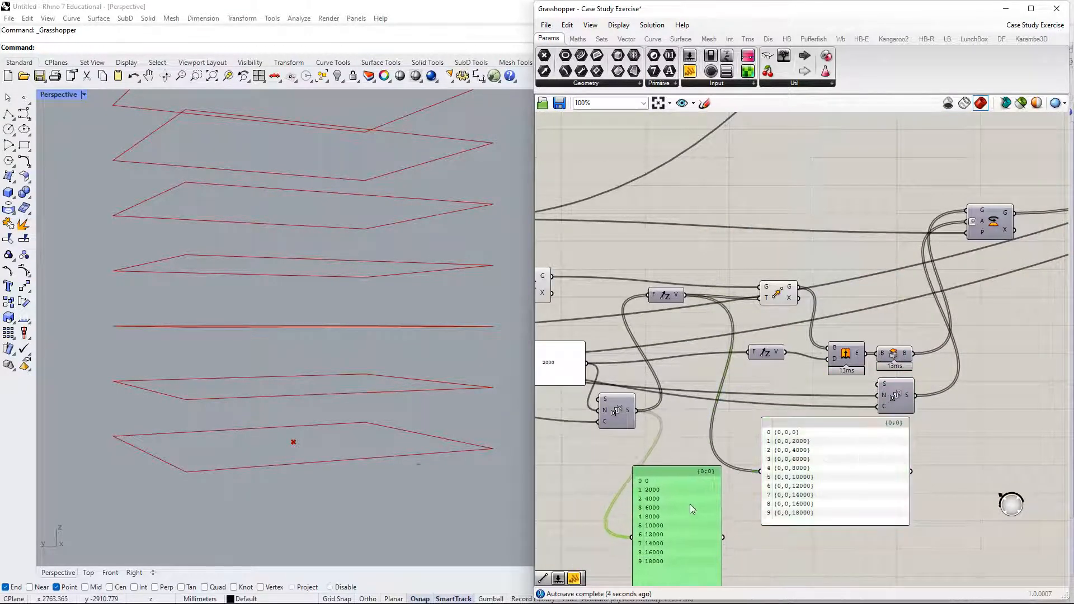
{"action": "mouse_move", "coordinate": [792, 489]}
{"action": "left_mouse_down"}
{"action": "mouse_move", "coordinate": [780, 497]}
{"action": "mouse_move", "coordinate": [783, 471]}
{"action": "left_mouse_up"}
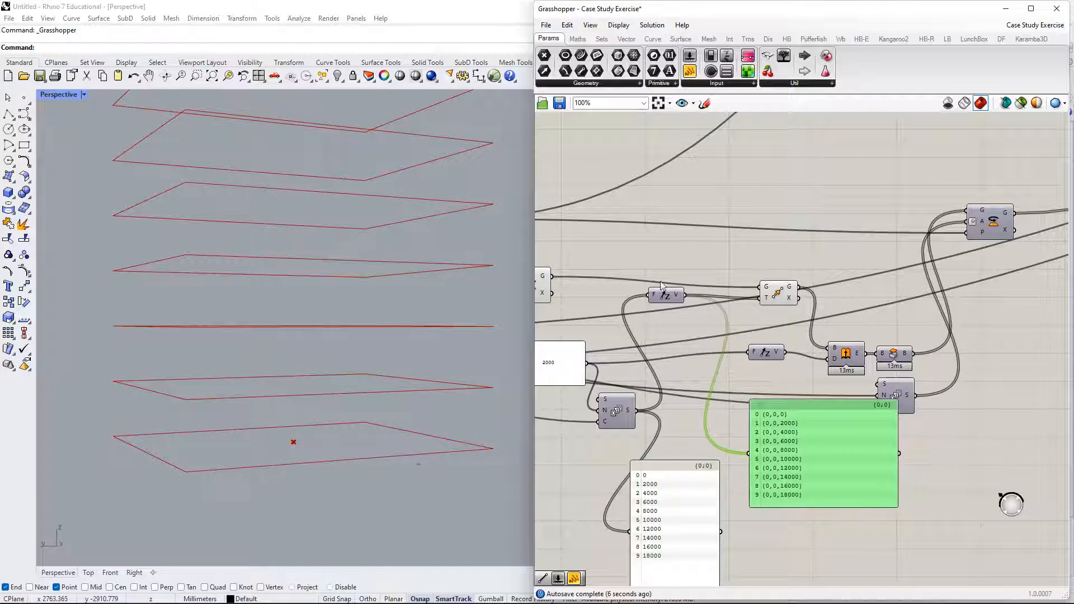
Place Unit Z between the Series component and the vector panel, and lower the vector panel beneath it.
{"action": "left_click_drag", "start_coordinate": [666, 291], "coordinate": [696, 400]}
{"action": "scroll", "coordinate": [696, 401], "scroll_direction": "up", "scroll_amount": 3}
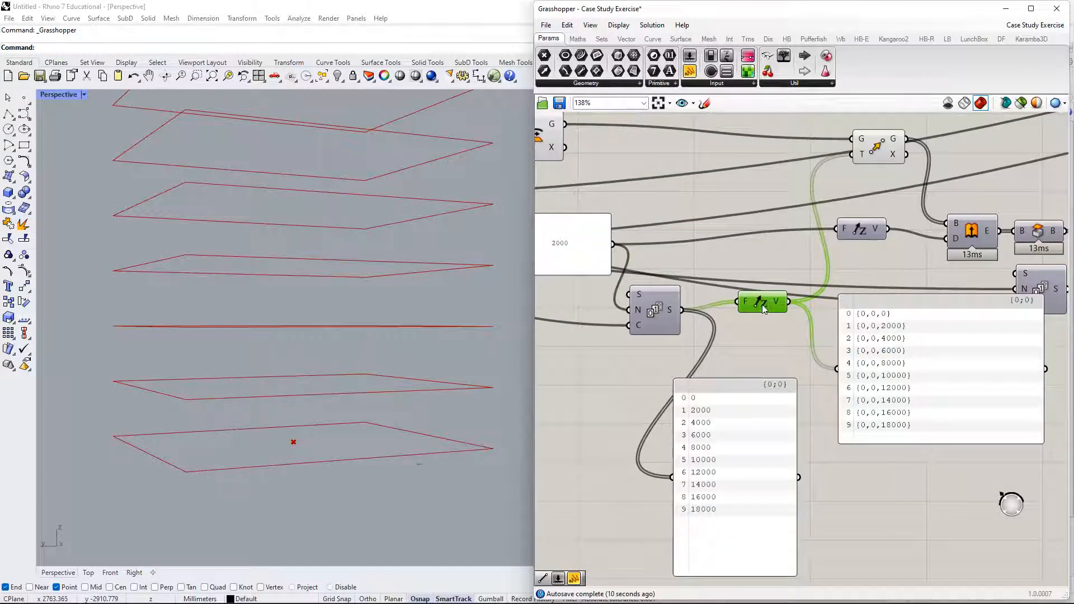
{"action": "left_click_drag", "start_coordinate": [876, 368], "coordinate": [876, 413]}
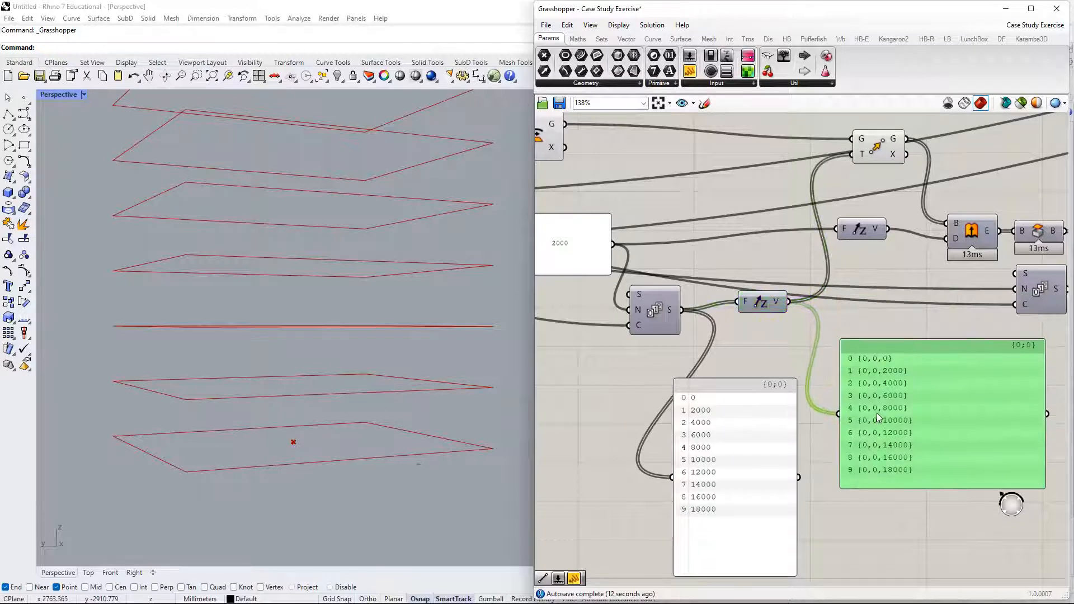
{"action": "right_click_drag", "start_coordinate": [718, 360], "coordinate": [743, 301]}
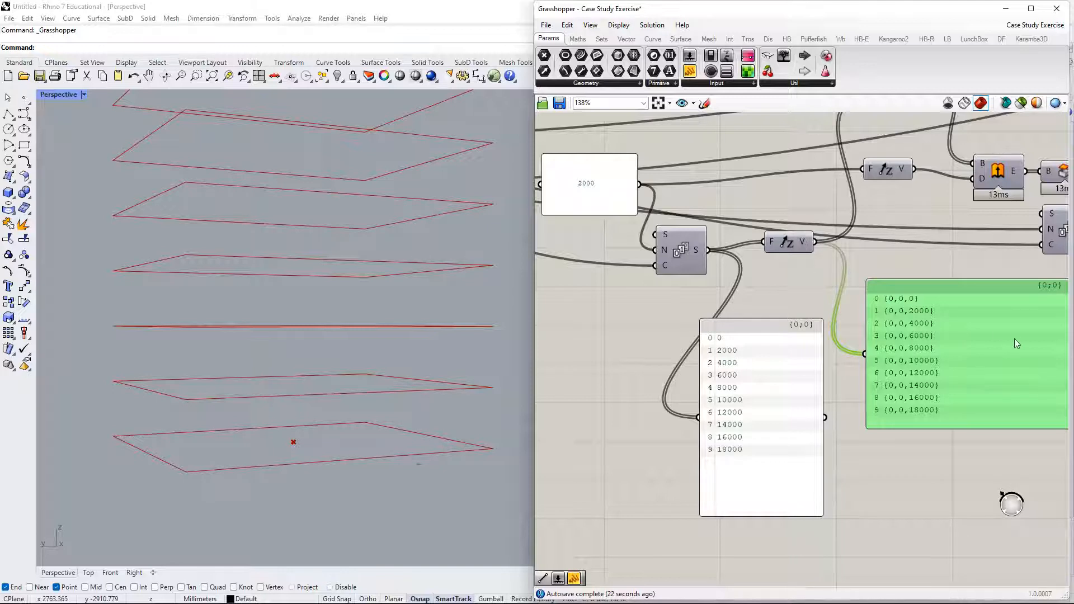
{"action": "right_click_drag", "start_coordinate": [879, 289], "coordinate": [790, 273]}
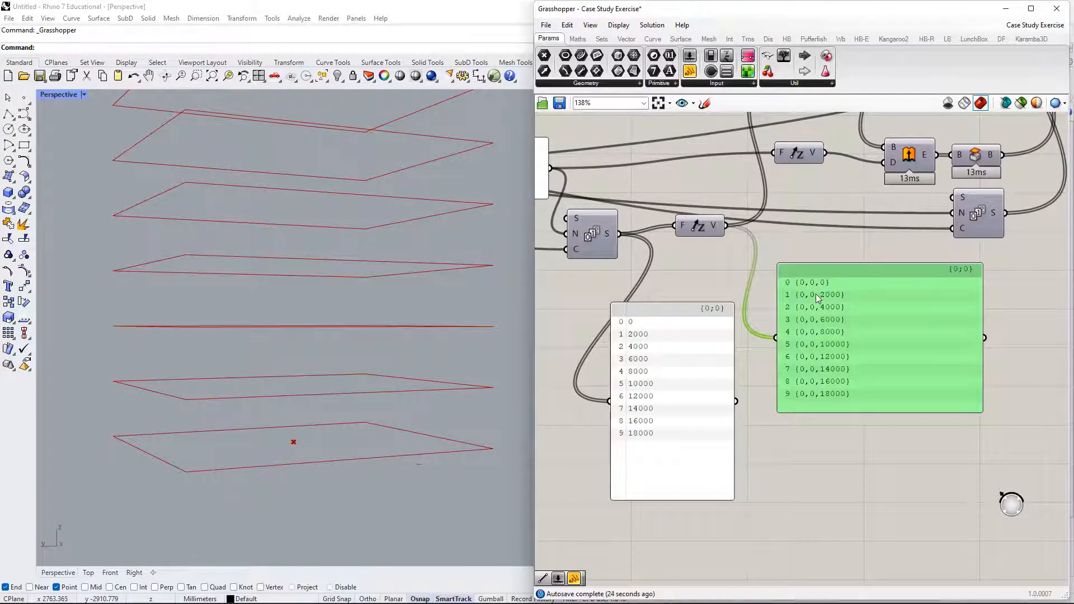
Line up Unit Z with the Series output and raise the Series output panel closer to the Series component.
{"action": "left_click_drag", "start_coordinate": [697, 231], "coordinate": [712, 239]}
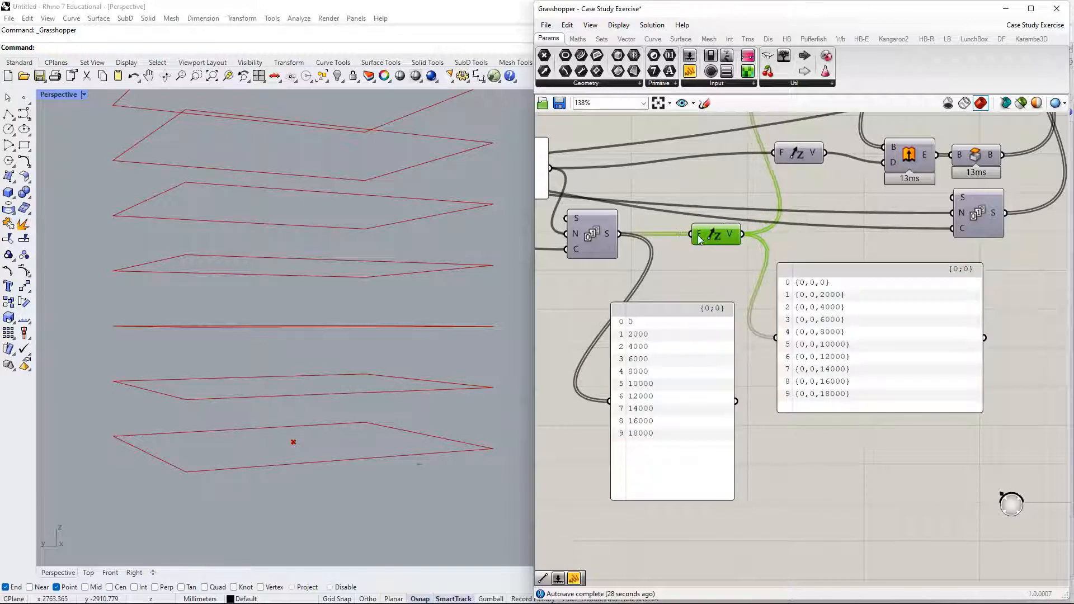
{"action": "mouse_move", "coordinate": [697, 239]}
{"action": "right_click_drag", "start_coordinate": [671, 277], "coordinate": [689, 268]}
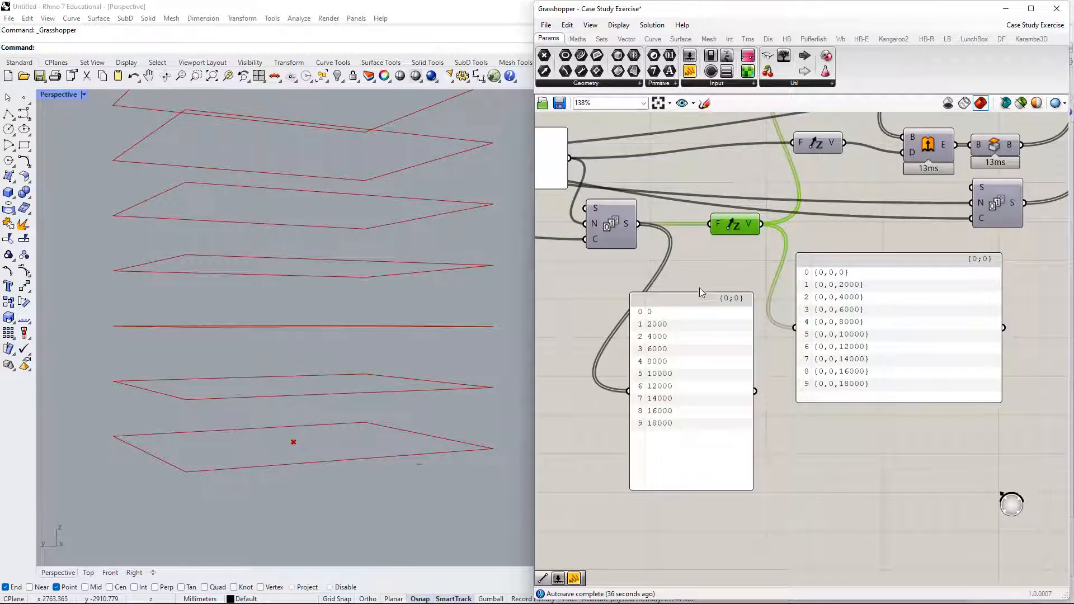
{"action": "left_click_drag", "start_coordinate": [699, 290], "coordinate": [696, 266]}
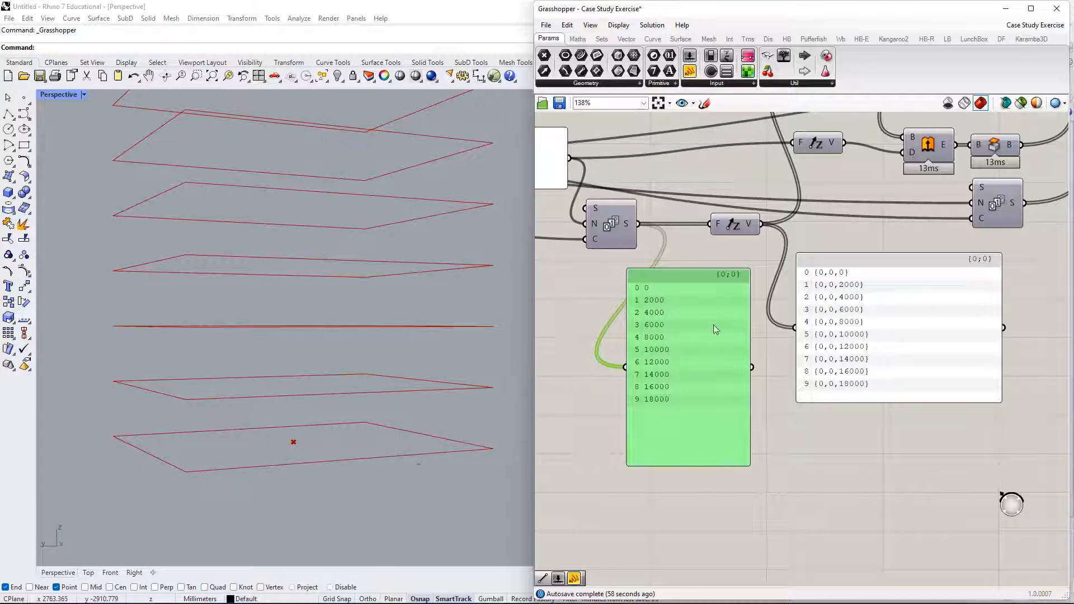
Add a number slider with the value 3 below the Series component and connect it to the Series count input.
{"action": "right_click_drag", "start_coordinate": [691, 331], "coordinate": [843, 334]}
{"action": "double_click", "coordinate": [667, 273]}
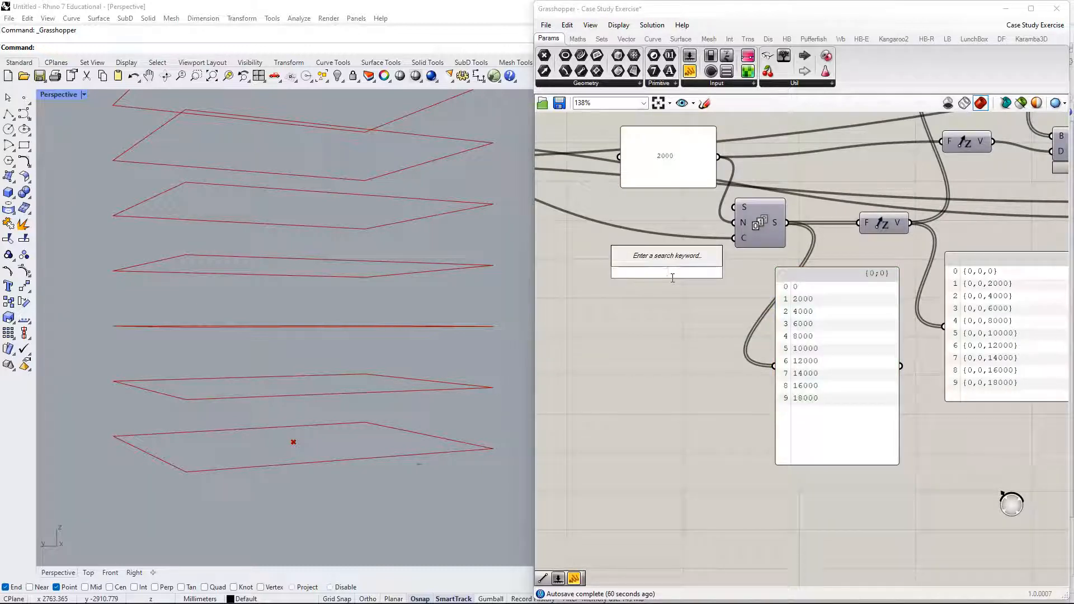
{"action": "type", "text": "3"}
{"action": "key", "text": "Return"}
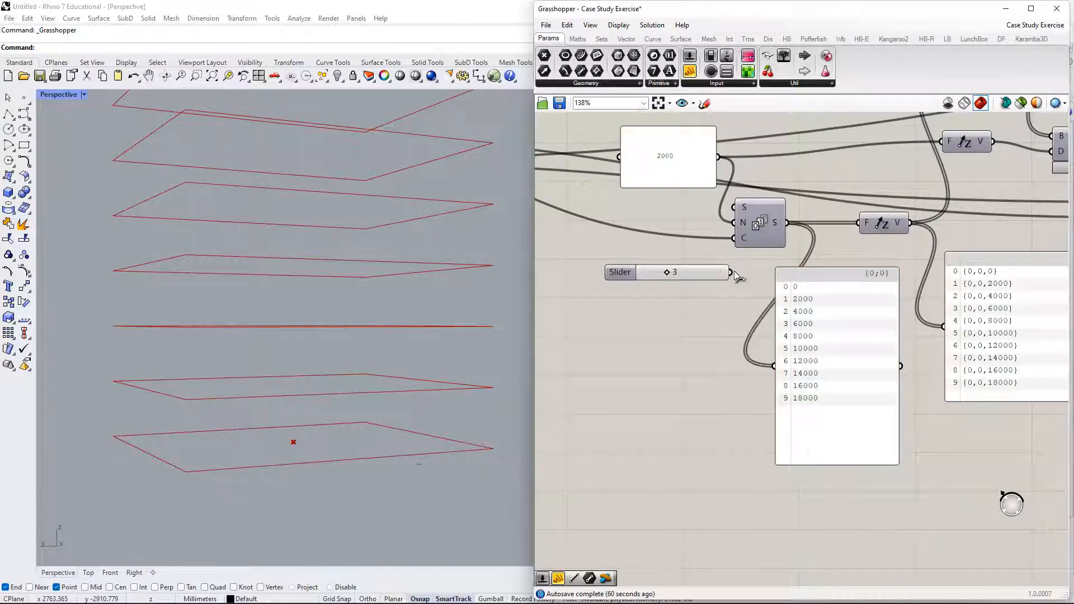
{"action": "left_click_drag", "start_coordinate": [733, 272], "coordinate": [740, 250]}
{"action": "right_click_drag", "start_coordinate": [834, 353], "coordinate": [697, 388]}
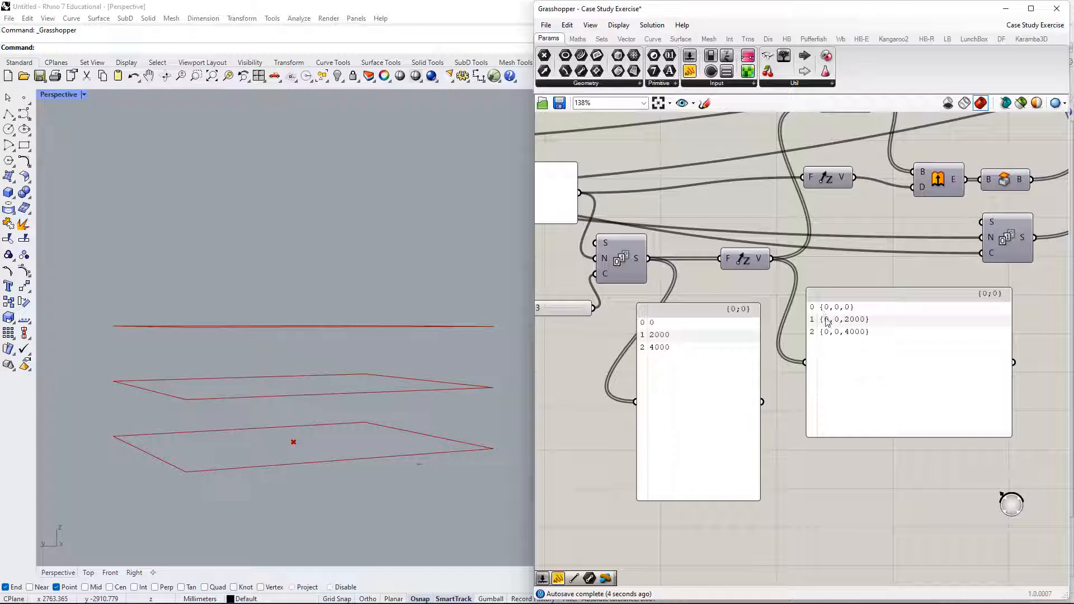
Lower the Series output panel slightly and reposition Unit Z closer in line with the Series component.
{"action": "right_click_drag", "start_coordinate": [732, 274], "coordinate": [786, 256]}
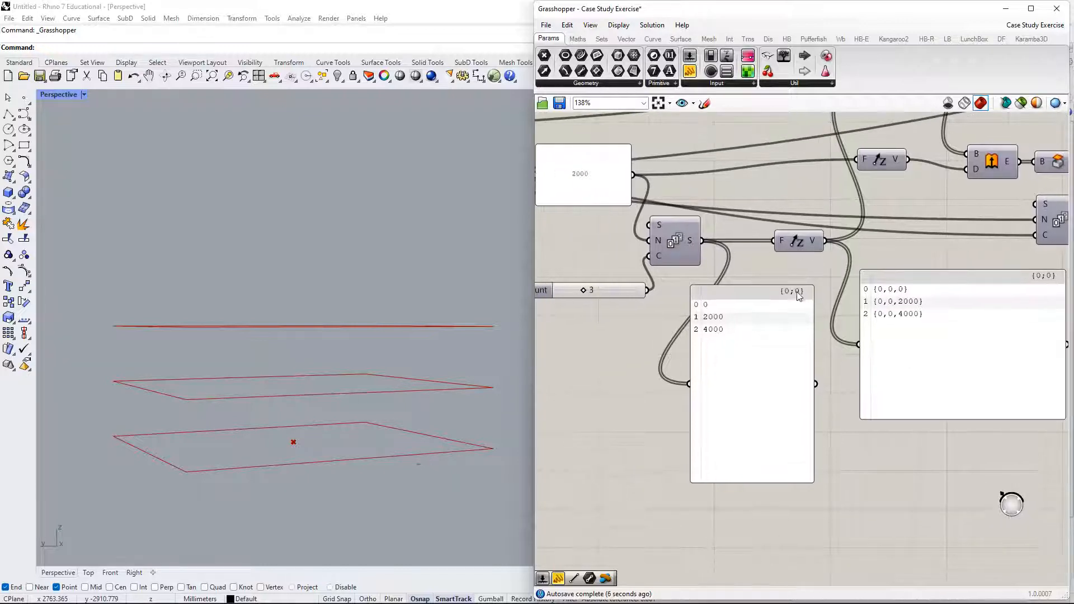
{"action": "left_click_drag", "start_coordinate": [799, 296], "coordinate": [793, 325]}
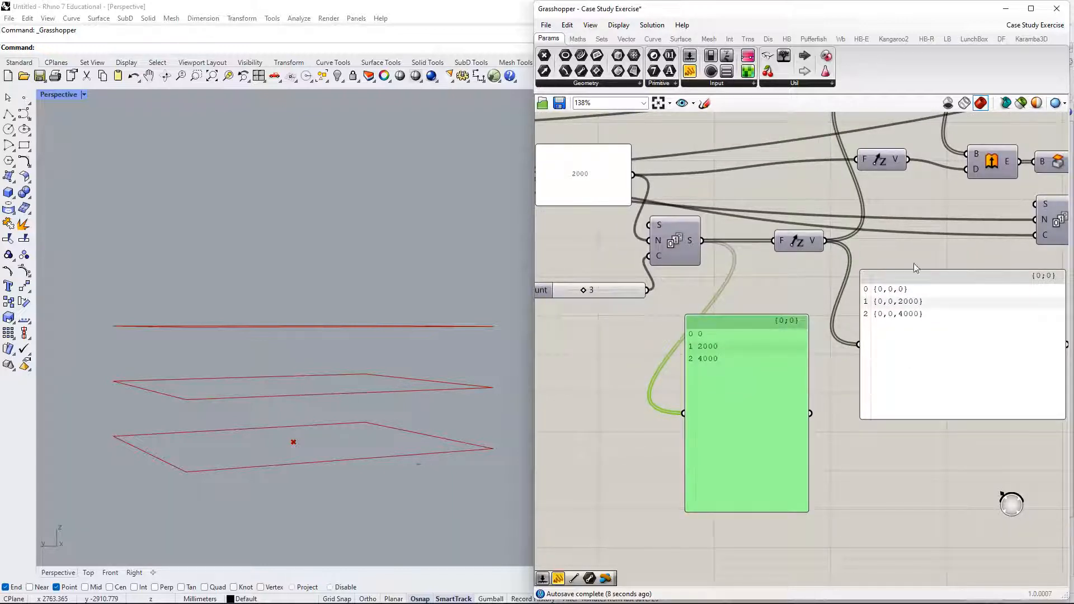
{"action": "right_click_drag", "start_coordinate": [913, 263], "coordinate": [878, 331]}
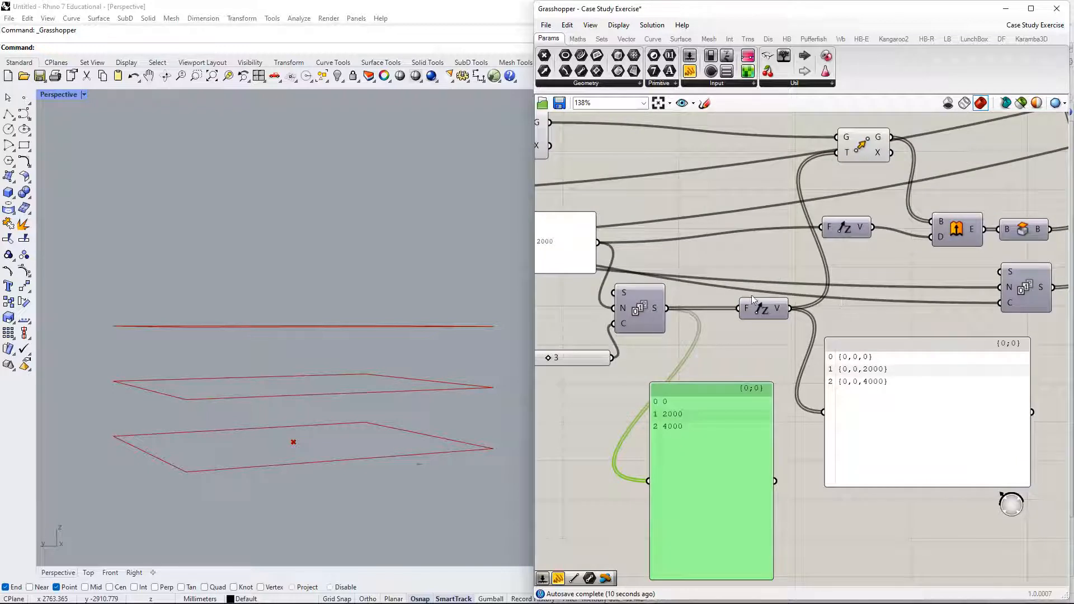
{"action": "right_click_drag", "start_coordinate": [751, 294], "coordinate": [762, 246]}
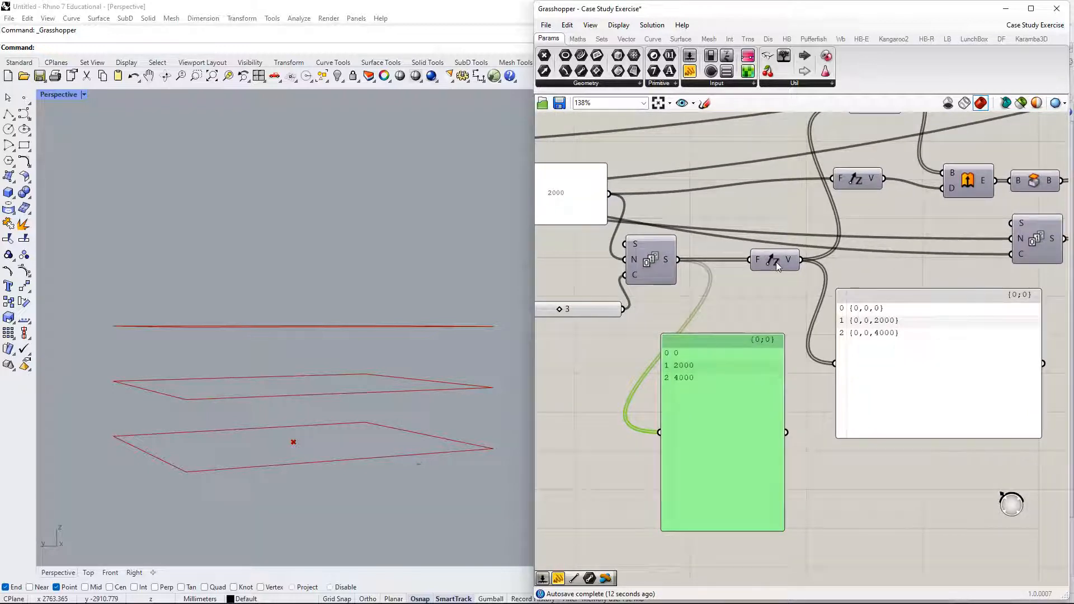
{"action": "left_click_drag", "start_coordinate": [776, 261], "coordinate": [768, 268]}
{"action": "right_click_drag", "start_coordinate": [767, 268], "coordinate": [794, 242]}
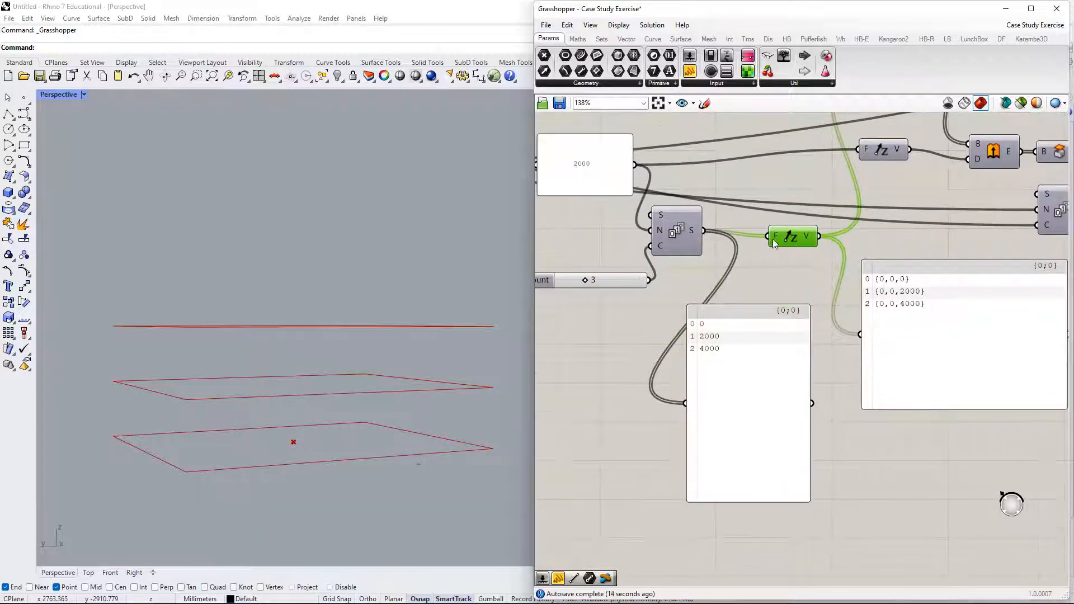
{"action": "mouse_move", "coordinate": [776, 240]}
{"action": "mouse_move", "coordinate": [792, 246]}
{"action": "left_mouse_down"}
{"action": "mouse_move", "coordinate": [803, 215]}
{"action": "mouse_move", "coordinate": [799, 231]}
{"action": "left_mouse_up"}
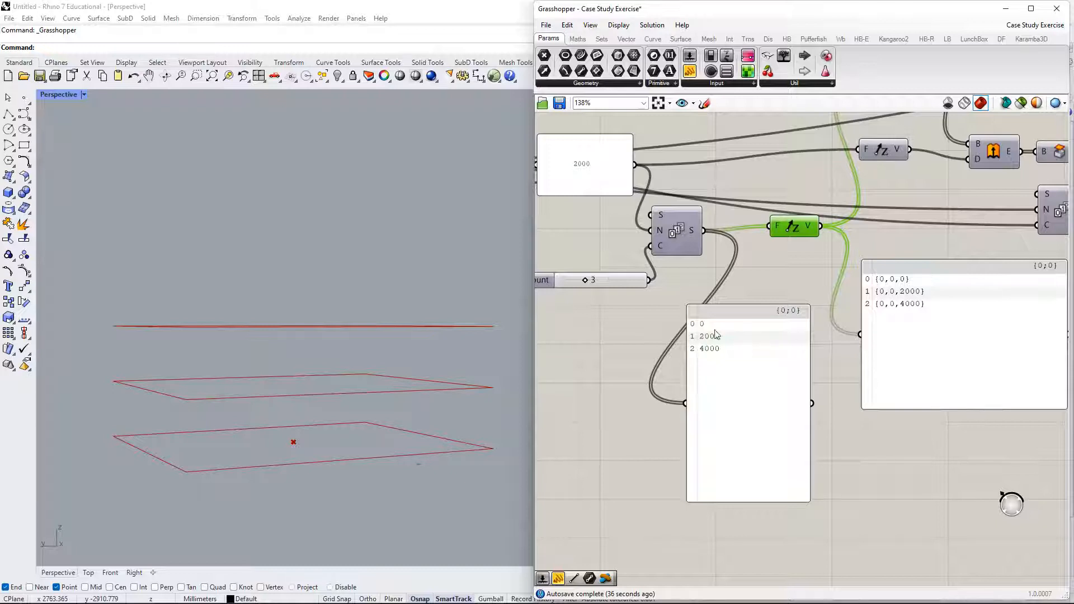
Move the floor-height panel down beside the Series component and set its value to 150.
{"action": "right_click_drag", "start_coordinate": [708, 279], "coordinate": [739, 284]}
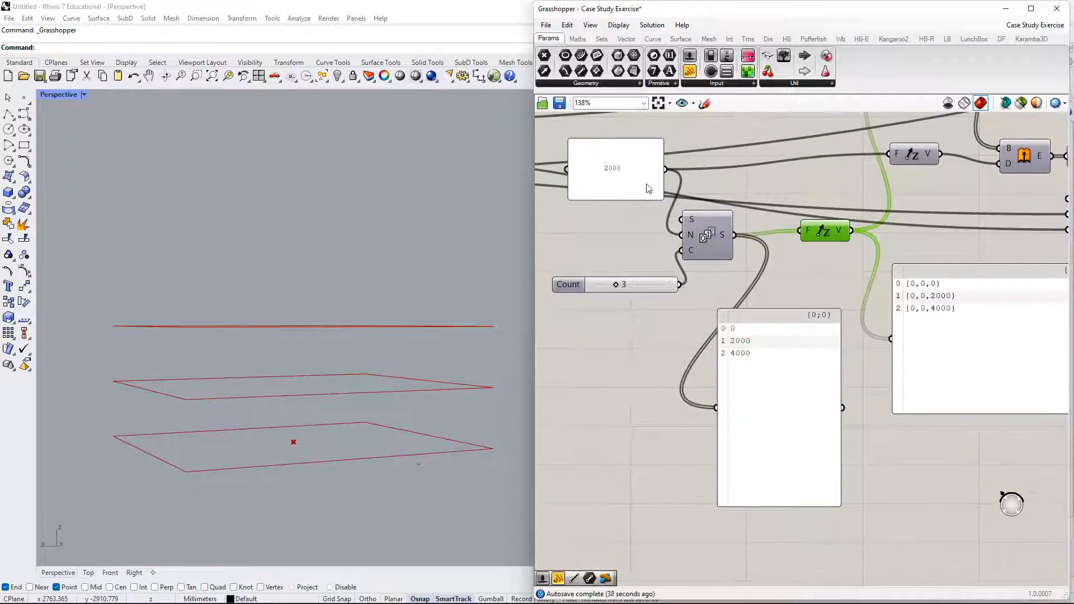
{"action": "left_click_drag", "start_coordinate": [625, 170], "coordinate": [617, 200]}
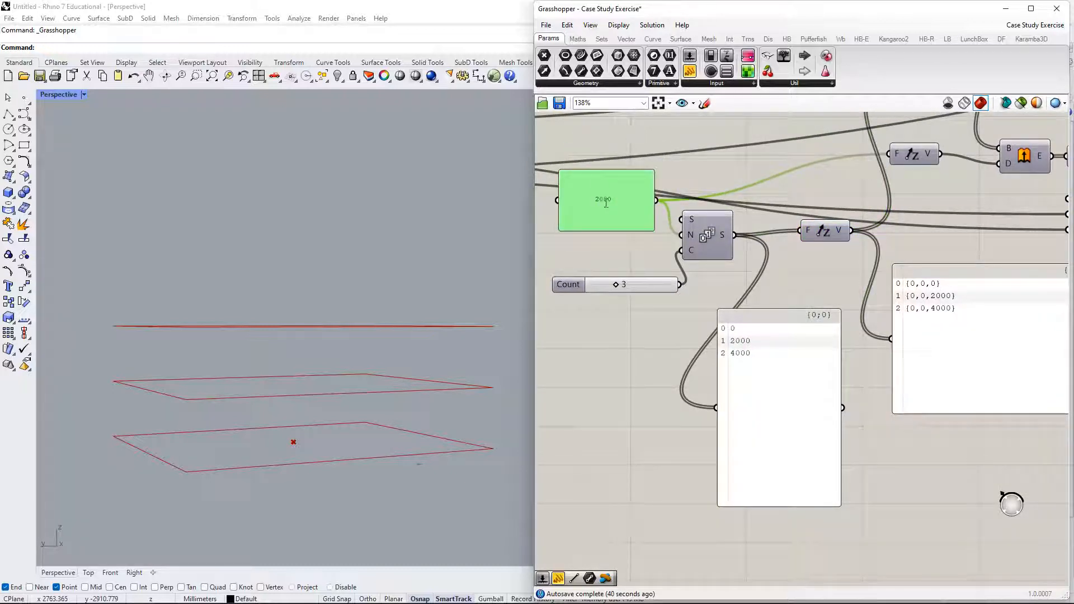
{"action": "double_click", "coordinate": [606, 202]}
{"action": "double_click", "coordinate": [607, 176]}
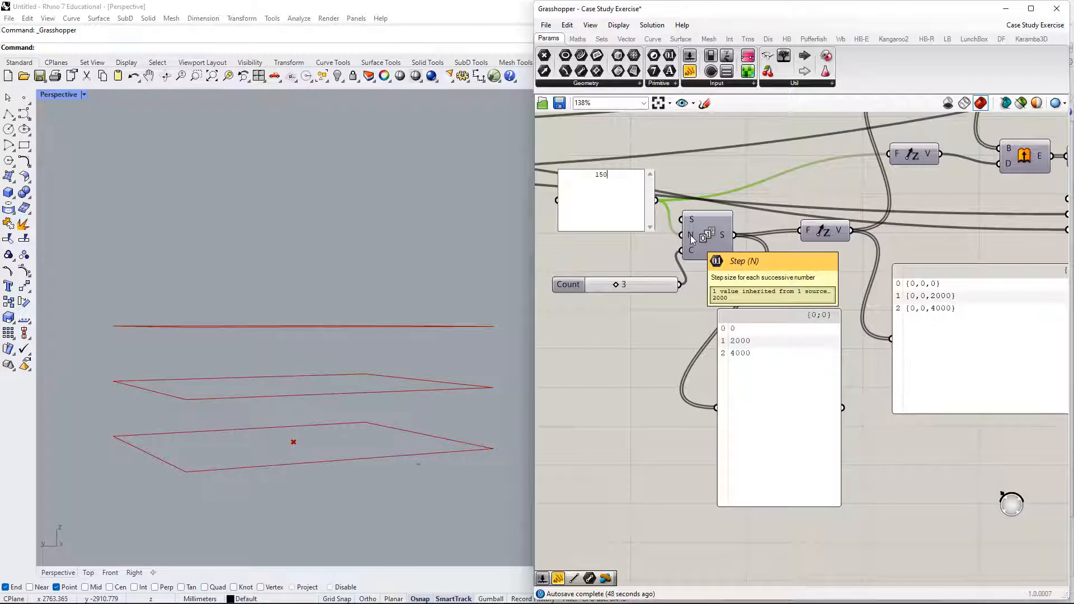
{"action": "left_click", "coordinate": [650, 250]}
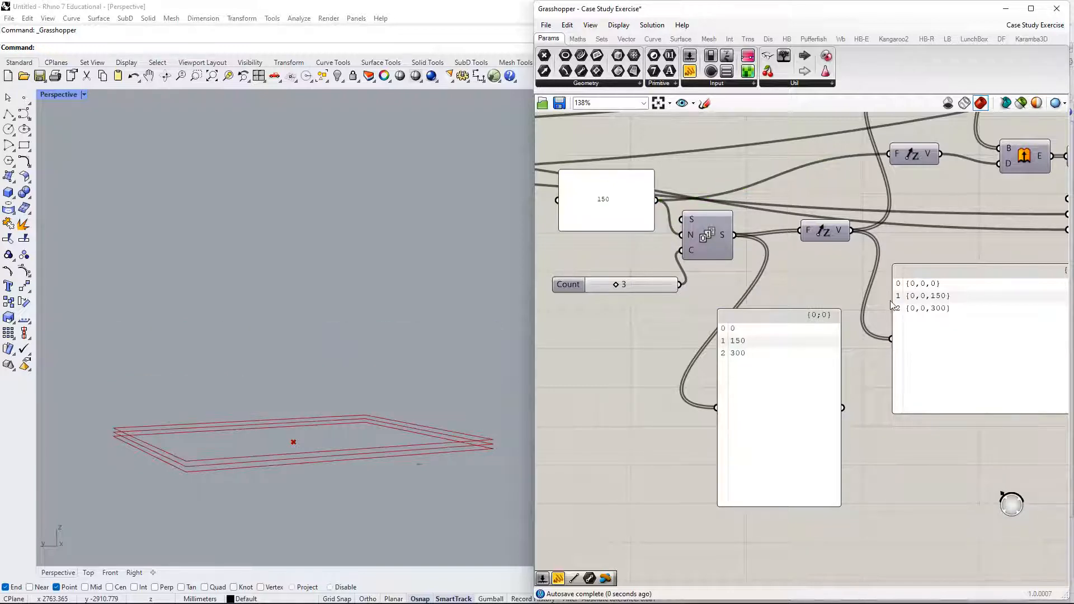
{"action": "right_click_drag", "start_coordinate": [890, 301], "coordinate": [835, 297]}
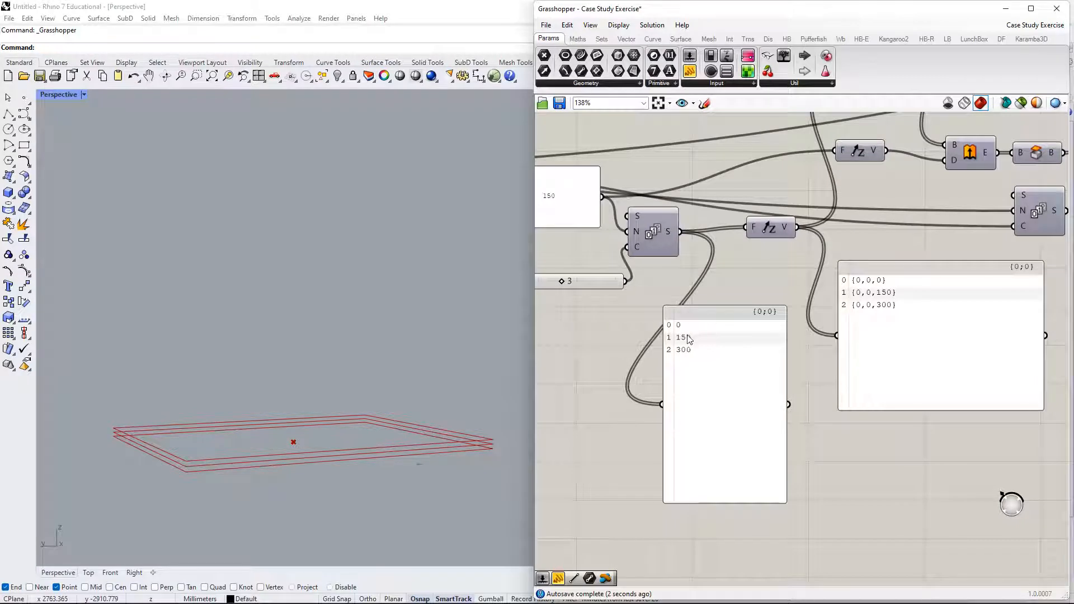
Set the Count slider feeding the Series component to 5.
{"action": "right_click_drag", "start_coordinate": [671, 375], "coordinate": [716, 345]}
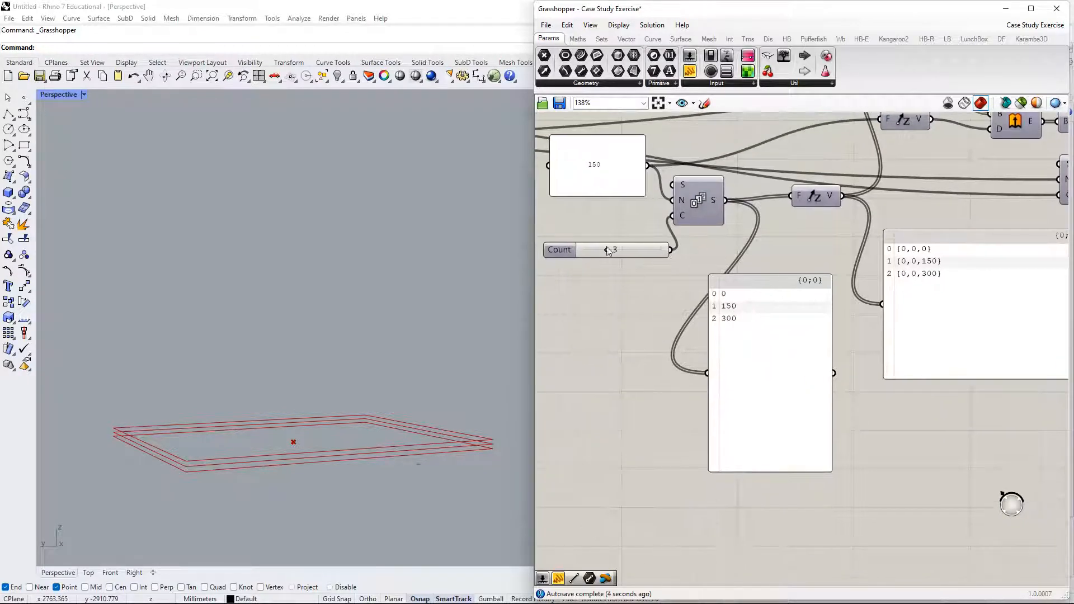
{"action": "left_click_drag", "start_coordinate": [612, 256], "coordinate": [627, 255]}
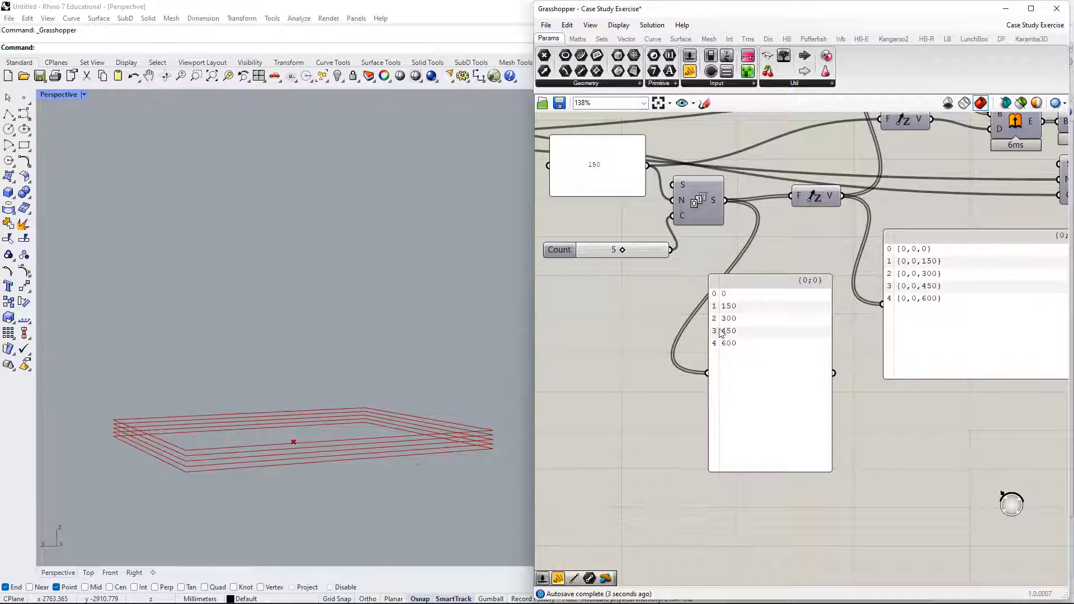
{"action": "right_click_drag", "start_coordinate": [938, 317], "coordinate": [851, 394]}
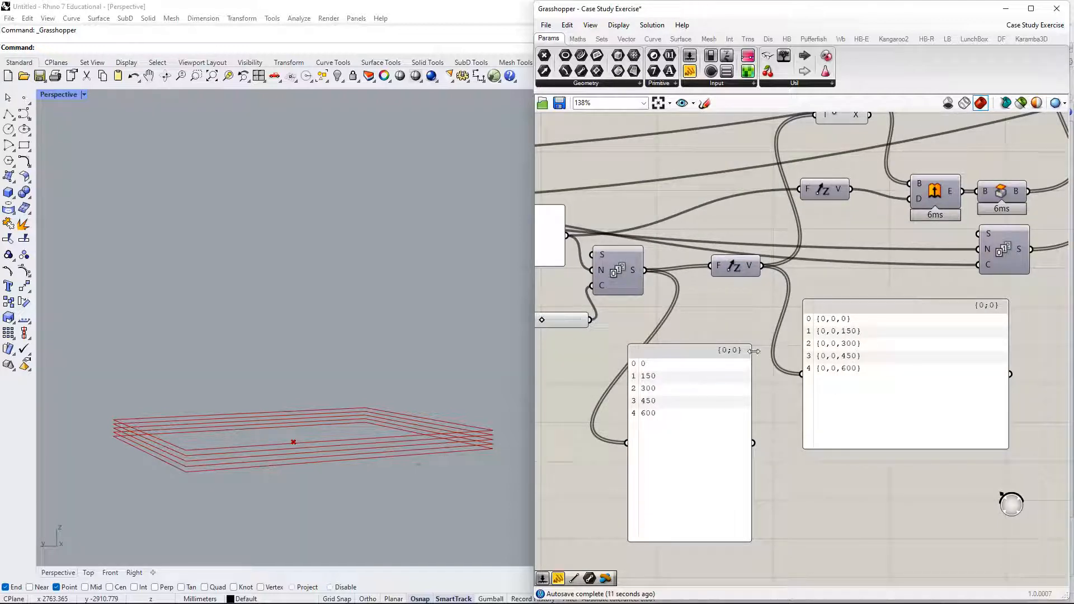
Move the Series-driven Unit Z component above the Series component and delete the panel listing its vectors.
{"action": "left_click_drag", "start_coordinate": [739, 269], "coordinate": [700, 171]}
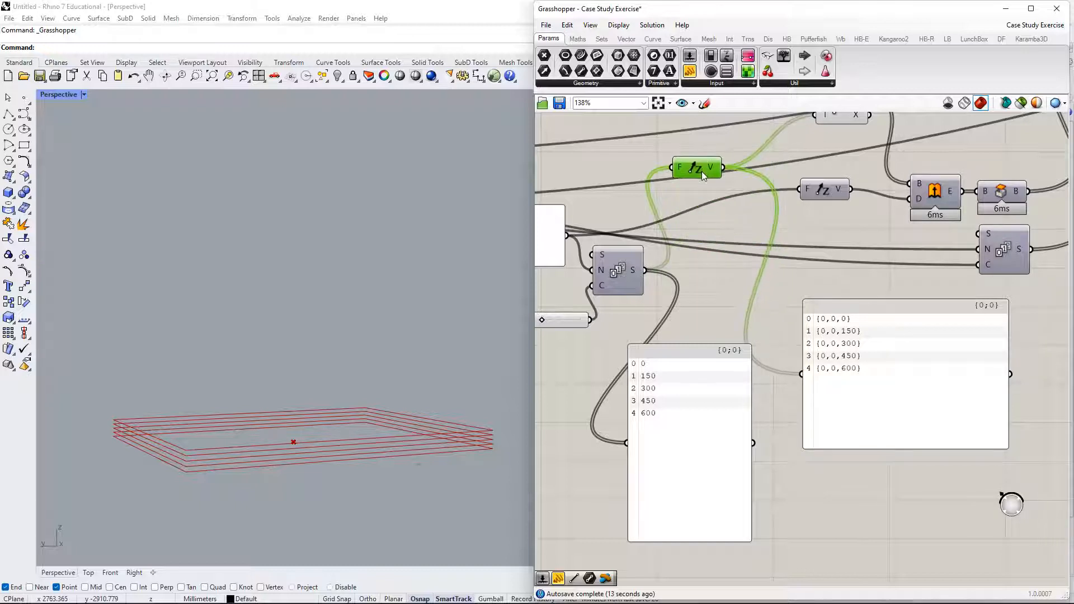
{"action": "right_click_drag", "start_coordinate": [840, 313], "coordinate": [867, 392]}
{"action": "left_click_drag", "start_coordinate": [900, 447], "coordinate": [921, 497]}
{"action": "key", "text": "Delete"}
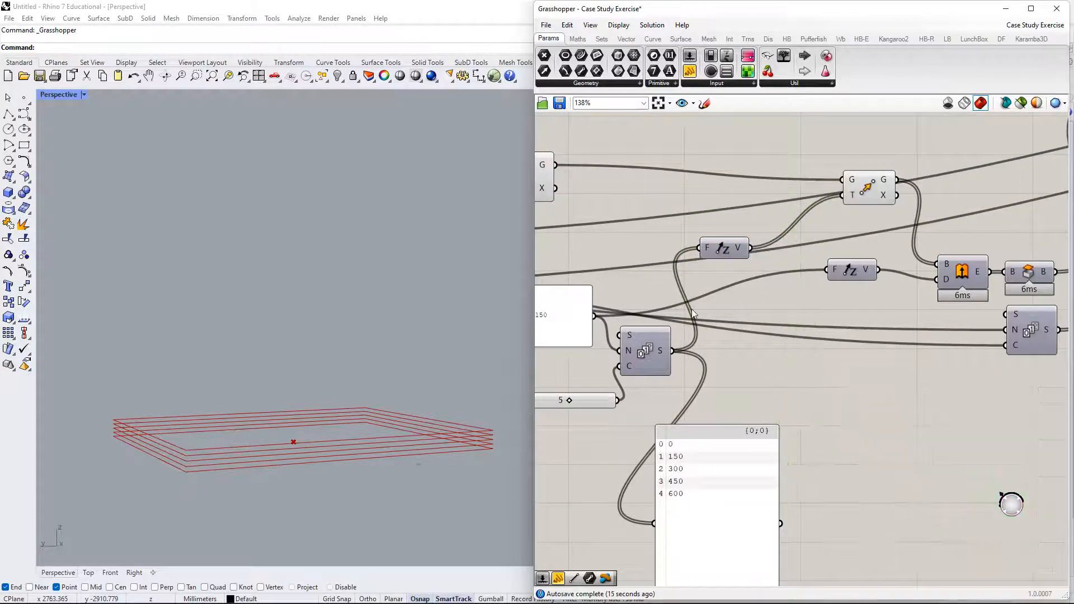
Set the panel value driving the Series step size to 2000.
{"action": "right_click_drag", "start_coordinate": [691, 308], "coordinate": [783, 282]}
{"action": "left_click", "coordinate": [635, 298]}
{"action": "double_click", "coordinate": [635, 298]}
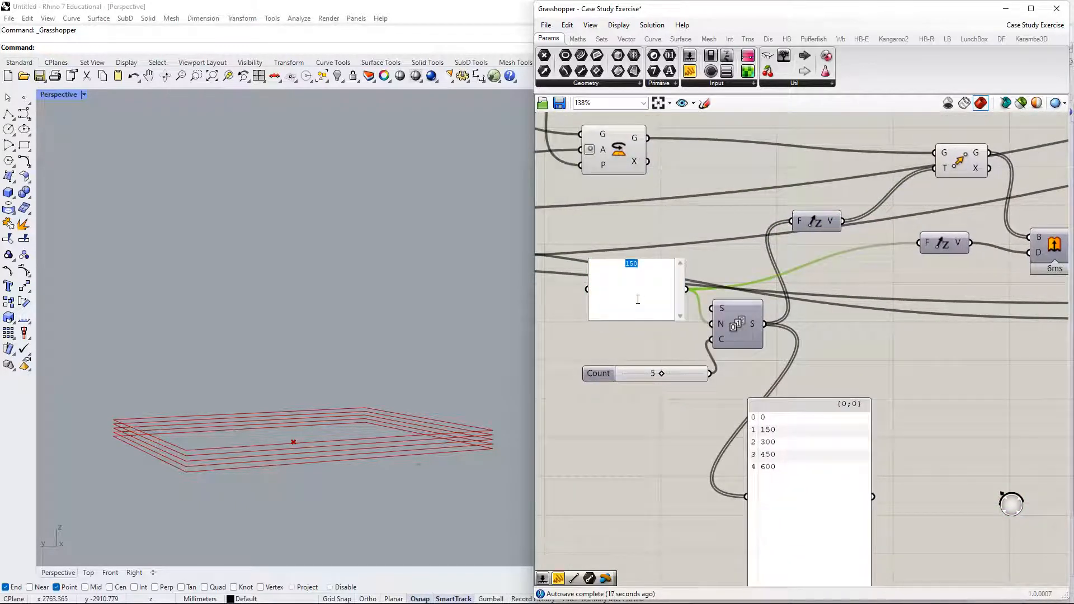
{"action": "type", "text": "2000"}
{"action": "left_click", "coordinate": [672, 344]}
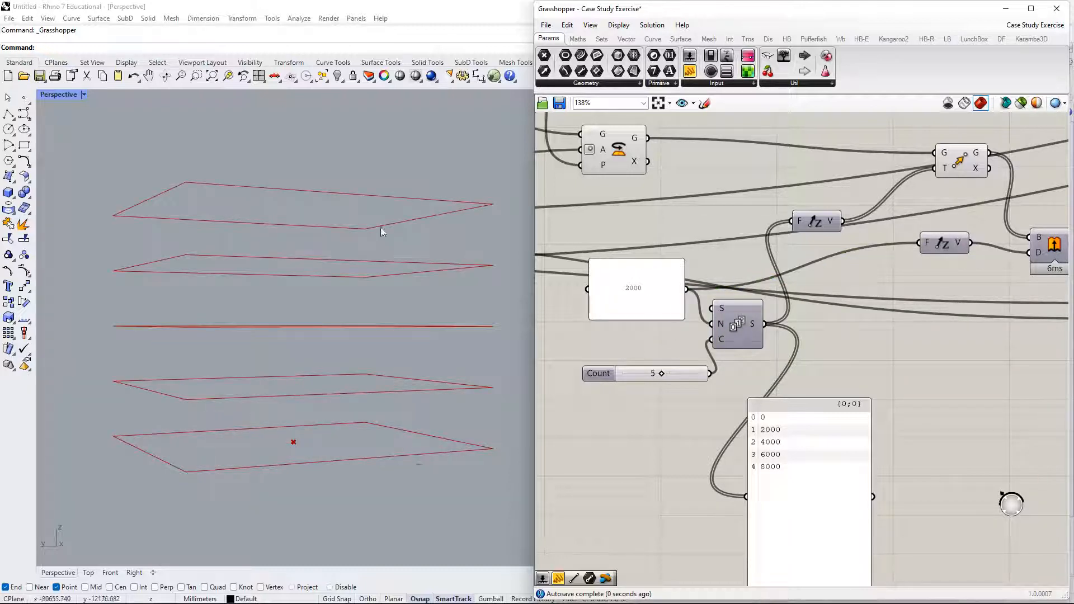
{"action": "right_click_drag", "start_coordinate": [422, 227], "coordinate": [505, 393]}
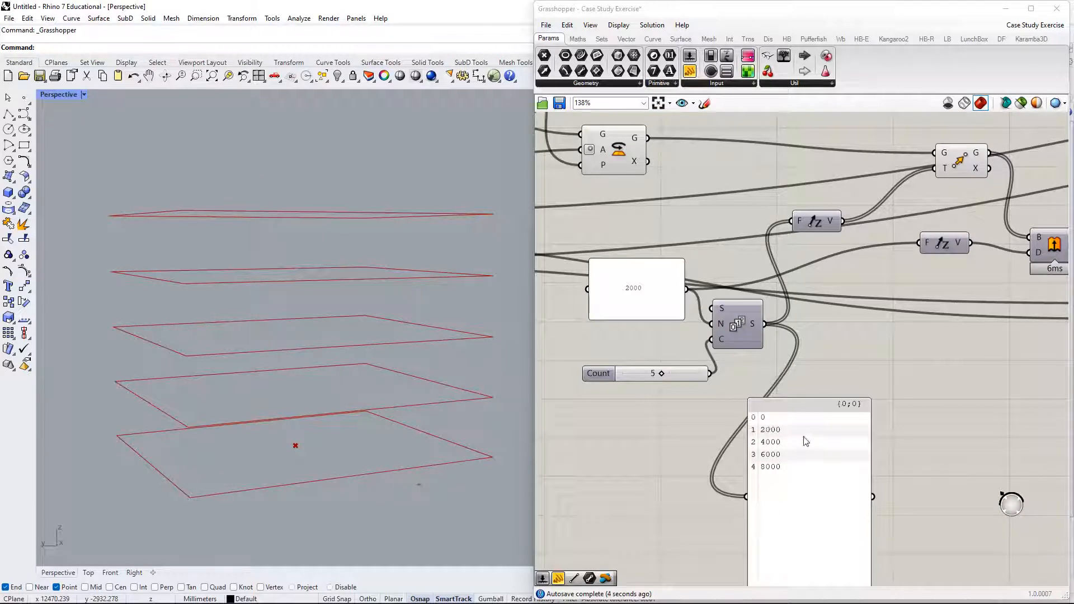
Rearrange the Unit Z and Move components so that Move sits above and beyond Unit Z.
{"action": "right_click_drag", "start_coordinate": [875, 235], "coordinate": [834, 292]}
{"action": "left_click_drag", "start_coordinate": [791, 277], "coordinate": [827, 258]}
{"action": "left_click_drag", "start_coordinate": [921, 217], "coordinate": [915, 193]}
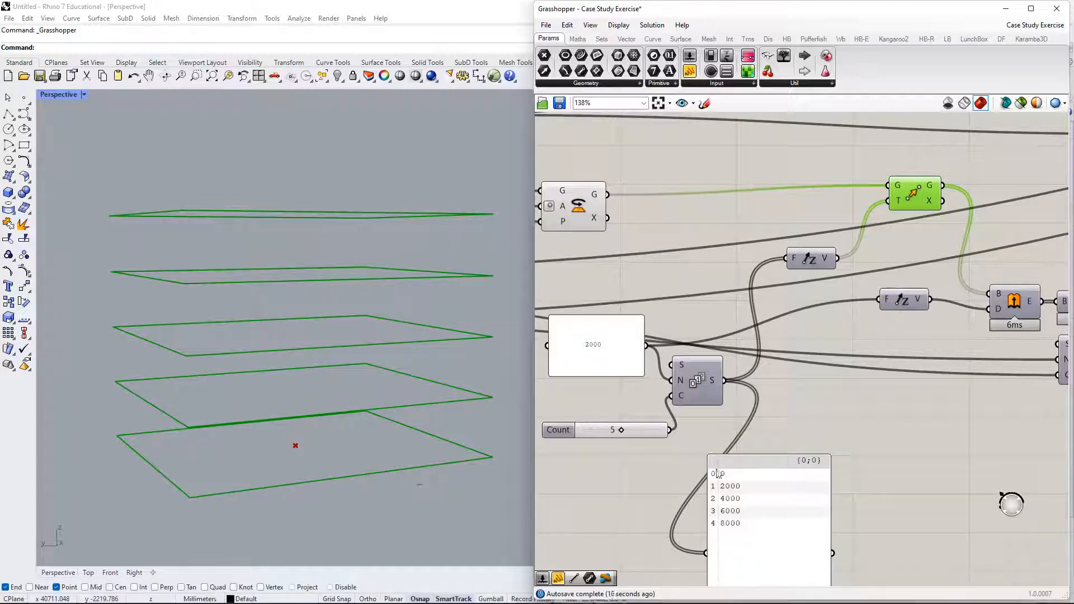
{"action": "right_click_drag", "start_coordinate": [474, 295], "coordinate": [467, 308]}
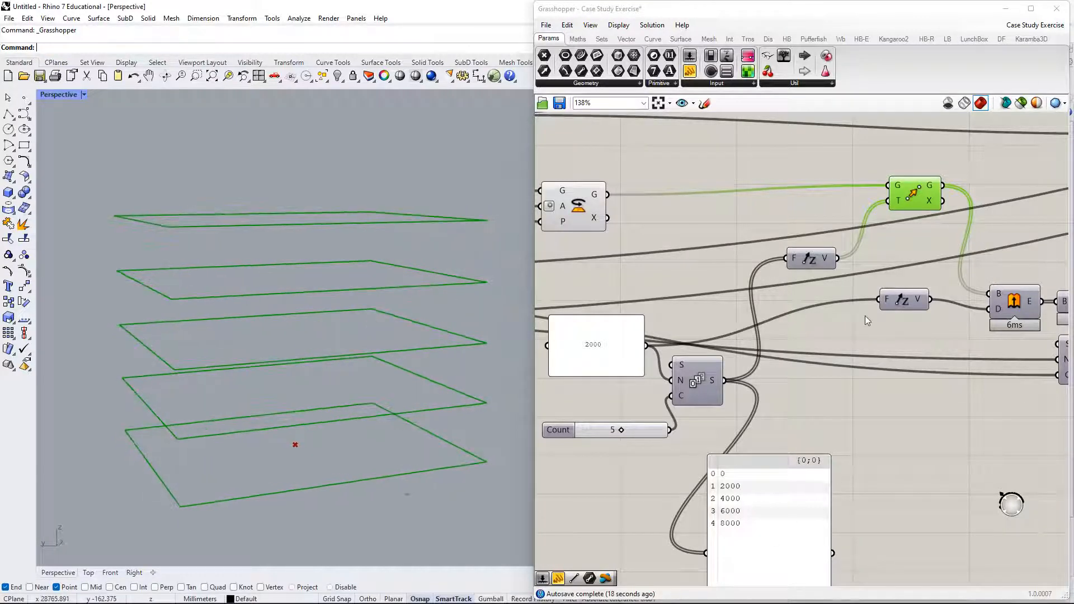
Relocate the panel listing the Series values to the empty canvas above the Move component.
{"action": "right_click_drag", "start_coordinate": [865, 317], "coordinate": [794, 315]}
{"action": "left_click_drag", "start_coordinate": [705, 494], "coordinate": [740, 105]}
{"action": "right_click_drag", "start_coordinate": [767, 180], "coordinate": [710, 436]}
{"action": "left_click_drag", "start_coordinate": [708, 452], "coordinate": [702, 387]}
{"action": "right_click_drag", "start_coordinate": [769, 367], "coordinate": [729, 287]}
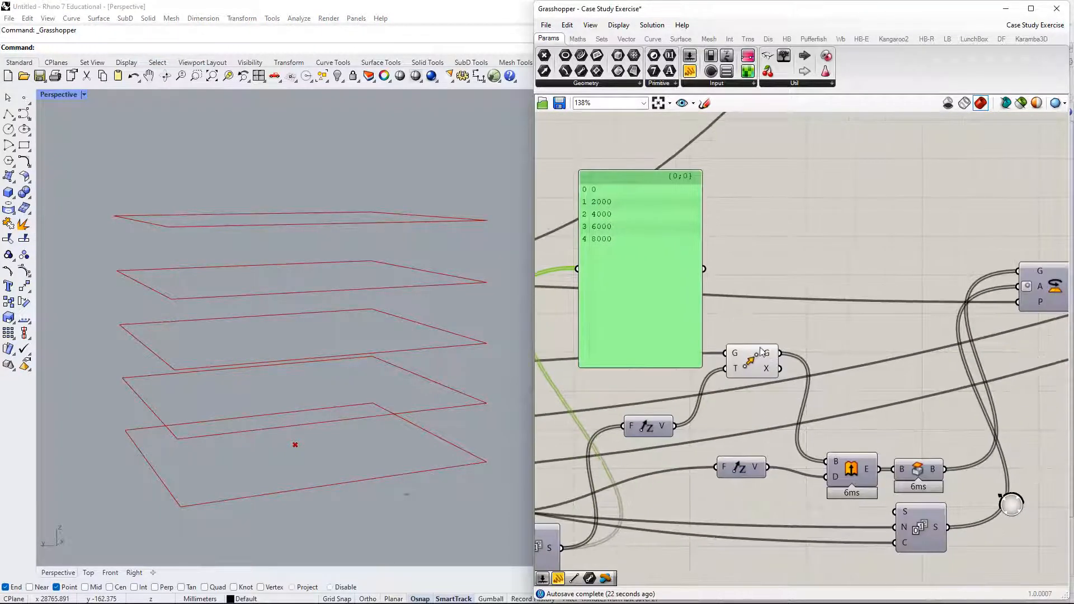
{"action": "left_click_drag", "start_coordinate": [637, 288], "coordinate": [623, 243]}
Adjust the positions of the Move, second Unit Z and Extrude components along the geometry chain.
{"action": "right_click_drag", "start_coordinate": [745, 388], "coordinate": [728, 360]}
{"action": "left_click_drag", "start_coordinate": [741, 341], "coordinate": [730, 345]}
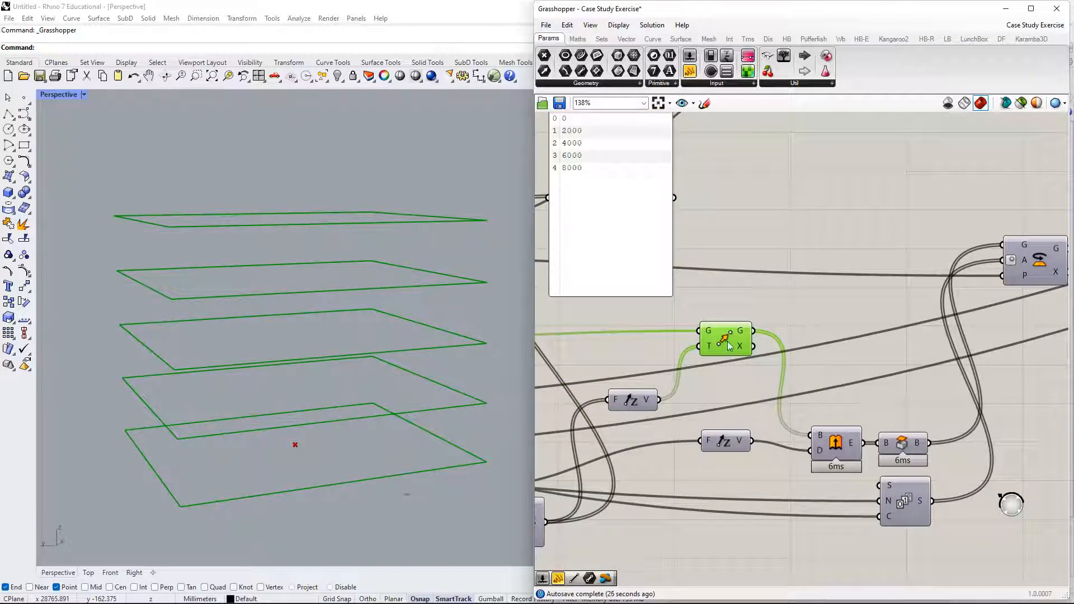
{"action": "right_click_drag", "start_coordinate": [712, 357], "coordinate": [732, 293]}
{"action": "left_click_drag", "start_coordinate": [738, 381], "coordinate": [736, 405]}
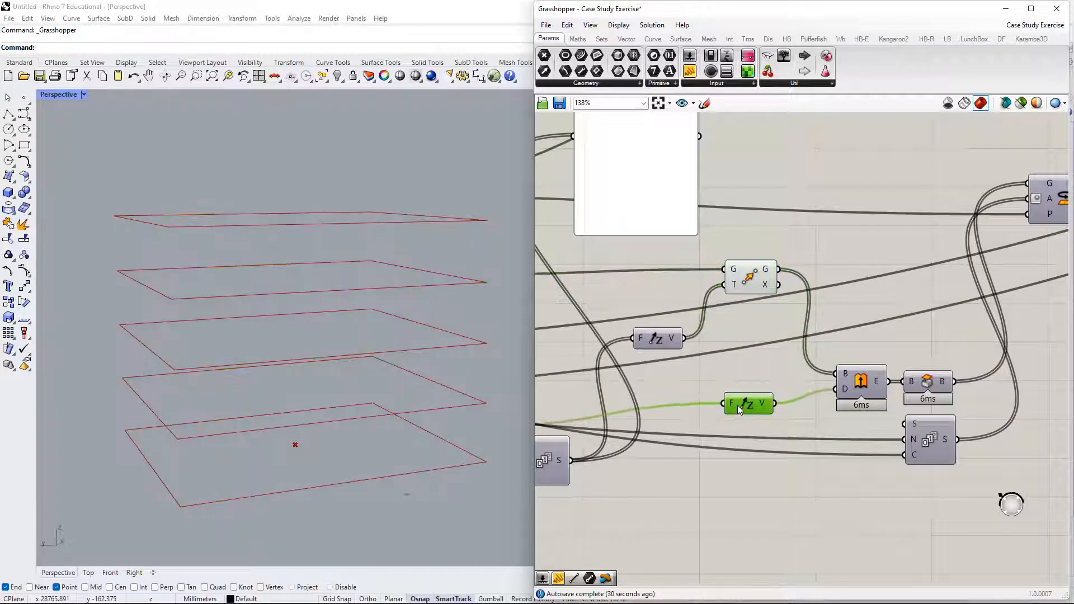
{"action": "right_click_drag", "start_coordinate": [755, 377], "coordinate": [717, 359]}
{"action": "left_click_drag", "start_coordinate": [815, 367], "coordinate": [818, 350]}
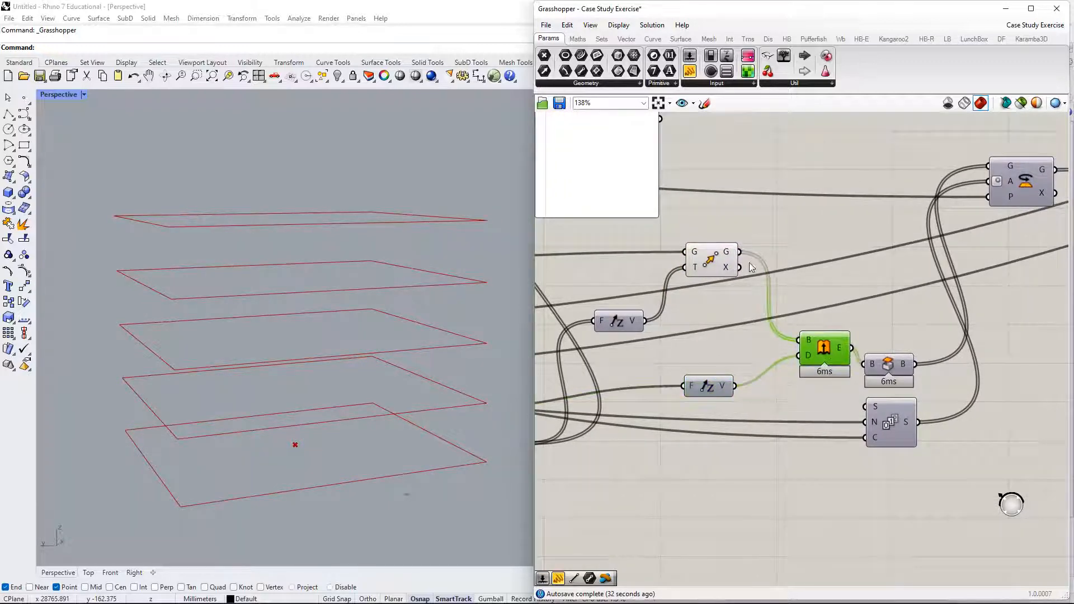
{"action": "right_click_drag", "start_coordinate": [732, 259], "coordinate": [697, 365]}
{"action": "left_click_drag", "start_coordinate": [697, 369], "coordinate": [695, 359]}
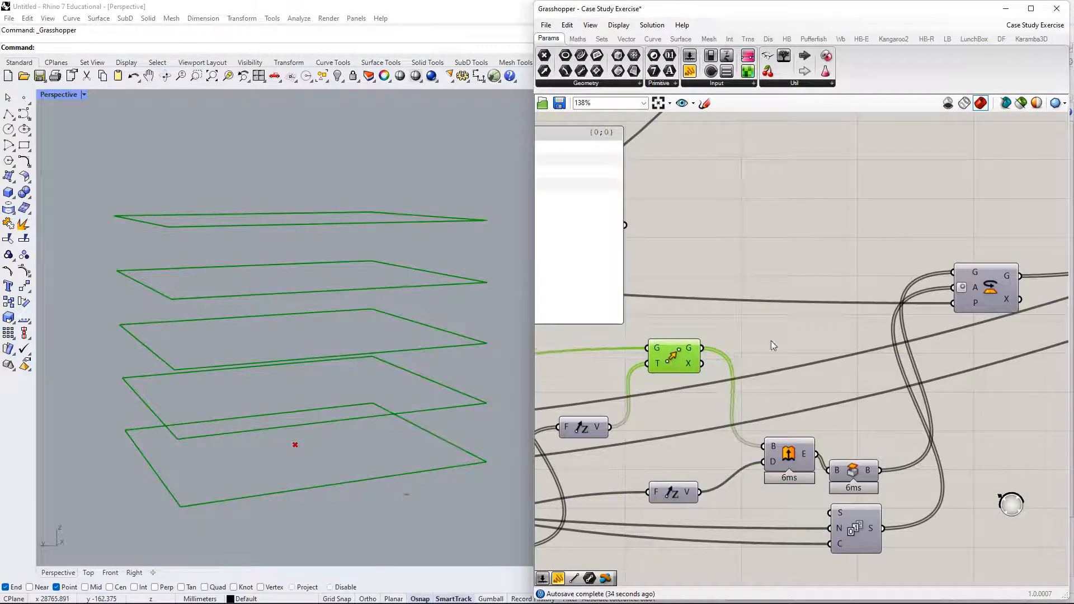
Add a panel for the Move component's geometry output and widen it to fit each rectangle on one line.
{"action": "left_click", "coordinate": [806, 261]}
{"action": "double_click", "coordinate": [806, 256]}
{"action": "type", "text": "\""}
{"action": "key", "text": "Return"}
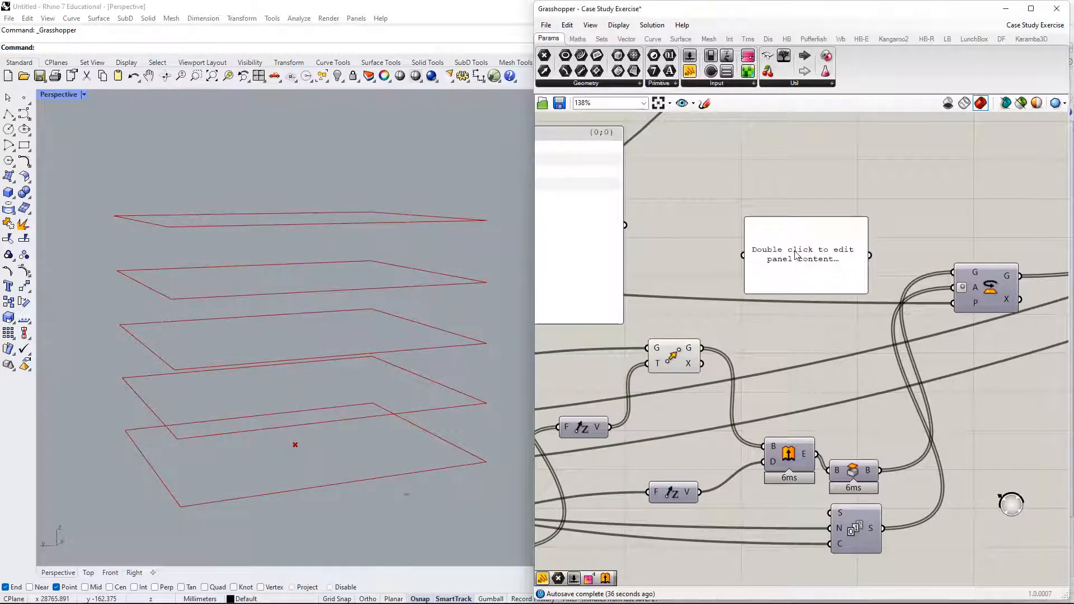
{"action": "left_click_drag", "start_coordinate": [769, 268], "coordinate": [702, 350]}
{"action": "left_click_drag", "start_coordinate": [814, 239], "coordinate": [793, 217]}
{"action": "right_click_drag", "start_coordinate": [841, 246], "coordinate": [814, 298]}
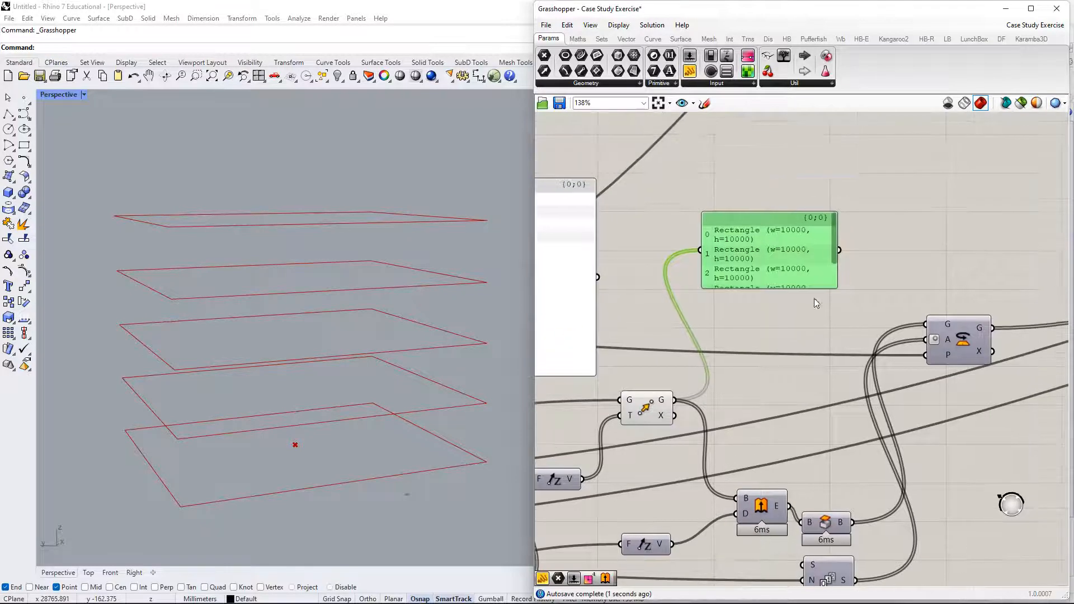
{"action": "left_click_drag", "start_coordinate": [834, 294], "coordinate": [895, 302]}
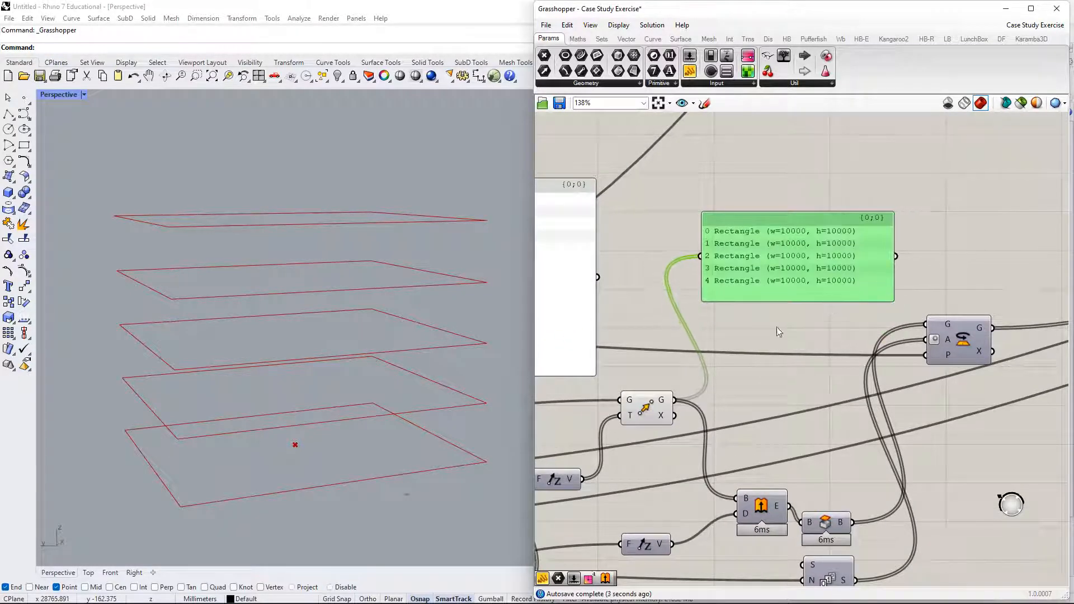
Rewire the Series values panel to the Rotate component's geometry output, then resize and reposition it above the Move component.
{"action": "right_click_drag", "start_coordinate": [675, 359], "coordinate": [884, 320]}
{"action": "scroll", "coordinate": [745, 316], "scroll_direction": "down", "scroll_amount": 1}
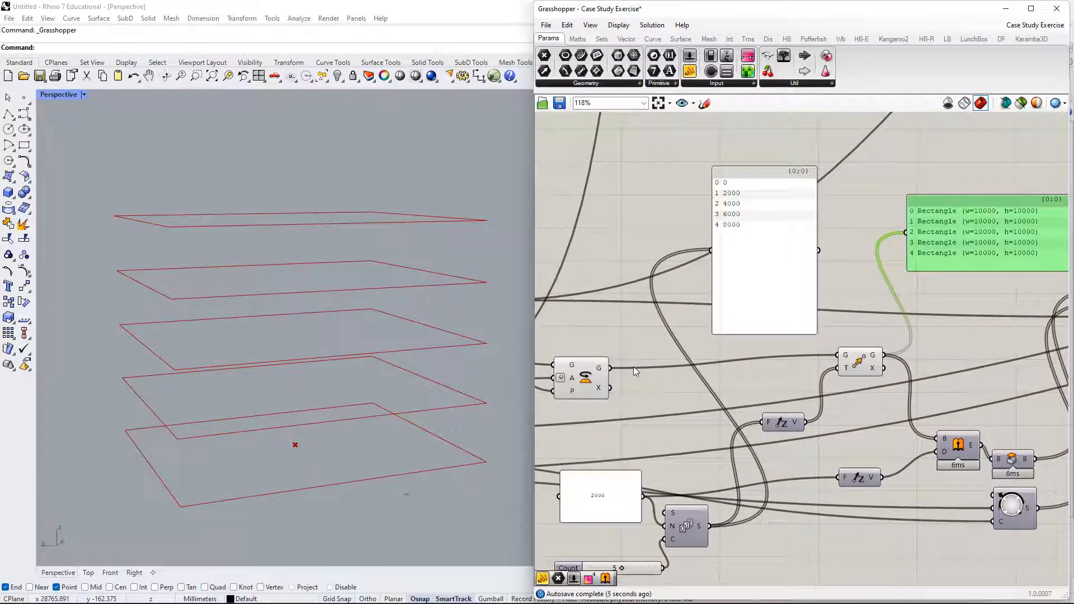
{"action": "left_click_drag", "start_coordinate": [600, 370], "coordinate": [710, 250]}
{"action": "left_click_drag", "start_coordinate": [817, 283], "coordinate": [881, 283]}
{"action": "left_click_drag", "start_coordinate": [810, 340], "coordinate": [773, 254]}
Place the Series-driven Unit Z component close to the Move component's T input.
{"action": "left_click", "coordinate": [860, 363]}
{"action": "scroll", "coordinate": [860, 363], "scroll_direction": "up", "scroll_amount": 5}
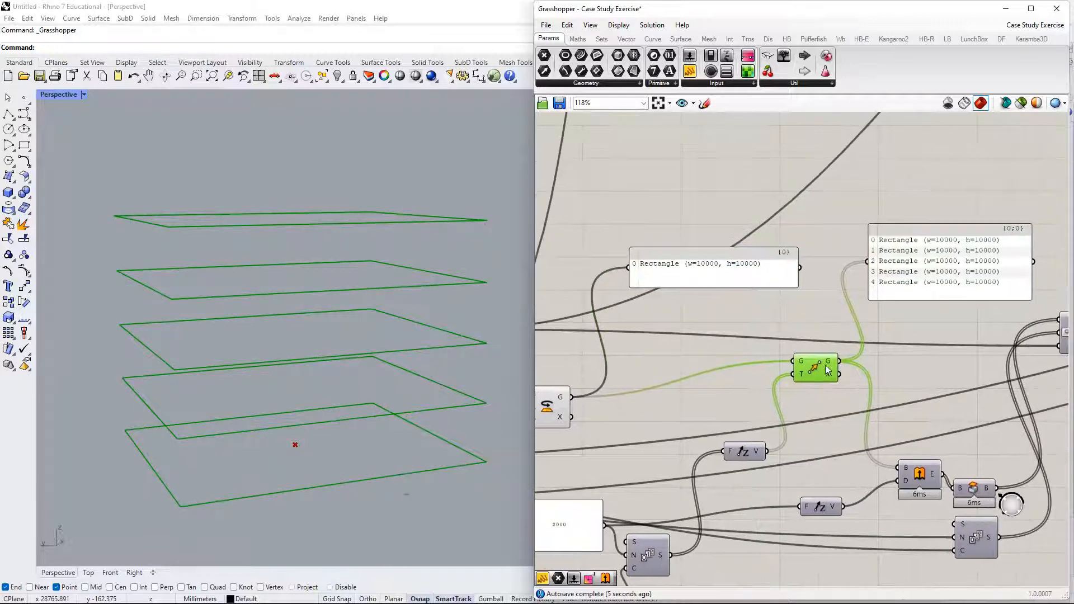
{"action": "scroll", "coordinate": [812, 371], "scroll_direction": "down", "scroll_amount": 3}
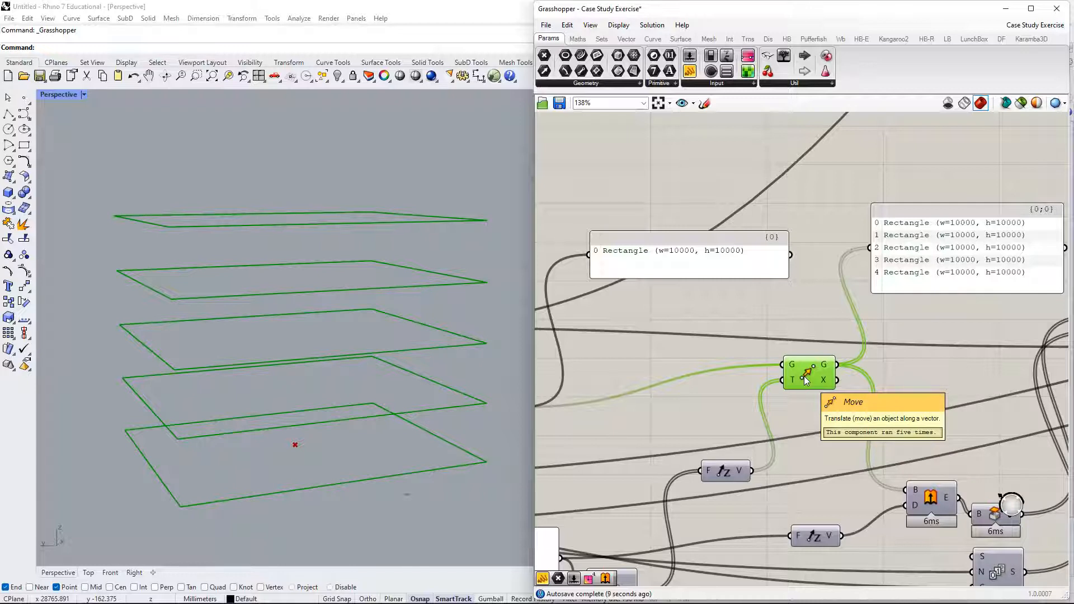
{"action": "right_click_drag", "start_coordinate": [804, 376], "coordinate": [779, 324]}
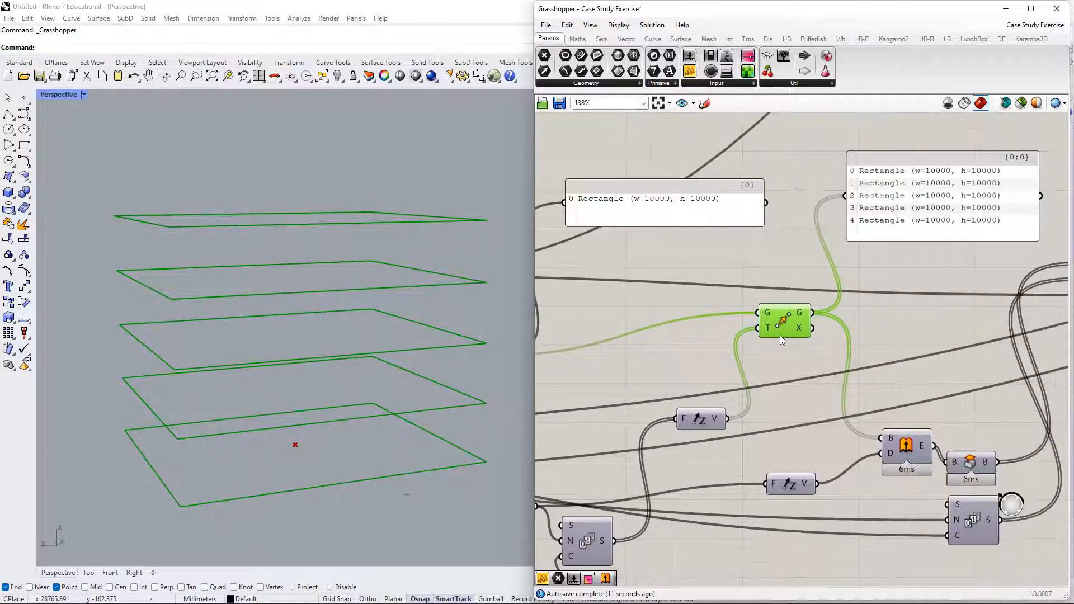
{"action": "left_click_drag", "start_coordinate": [706, 424], "coordinate": [707, 357]}
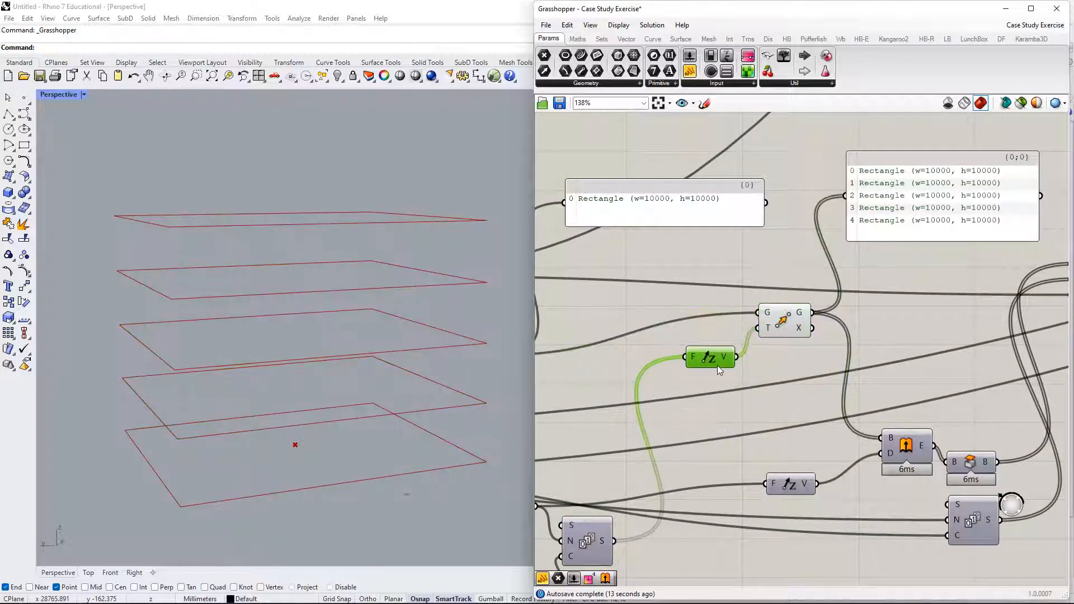
{"action": "right_click_drag", "start_coordinate": [812, 343], "coordinate": [908, 338]}
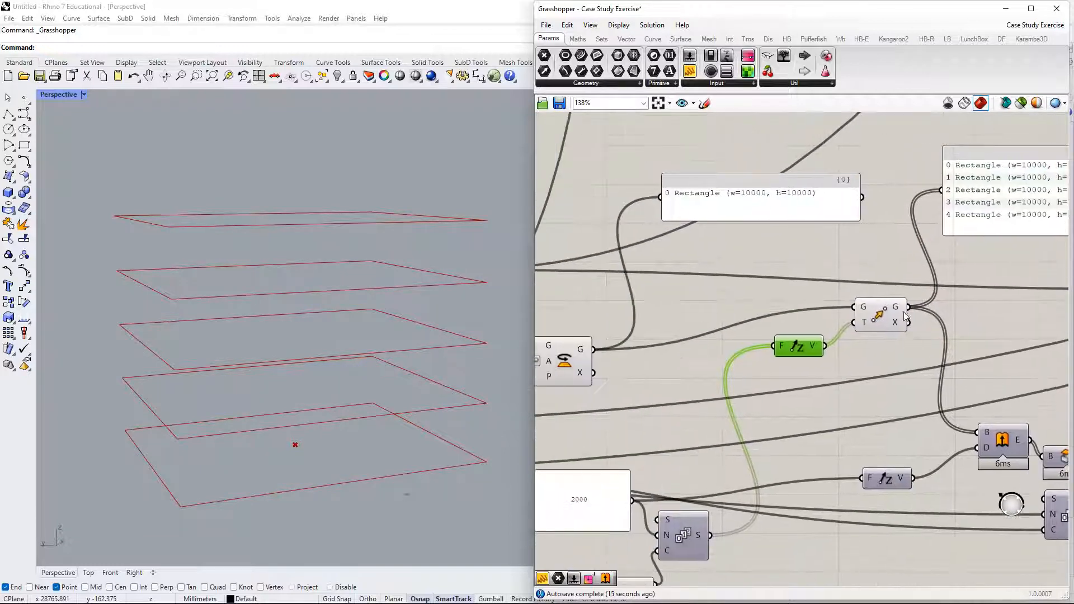
Duplicate the single-rectangle panel, wire the copy to the Unit Z vector output, and arrange it beside the moved-rectangles panel.
{"action": "right_click_drag", "start_coordinate": [860, 288], "coordinate": [822, 352]}
{"action": "left_click_drag", "start_coordinate": [784, 269], "coordinate": [817, 253]}
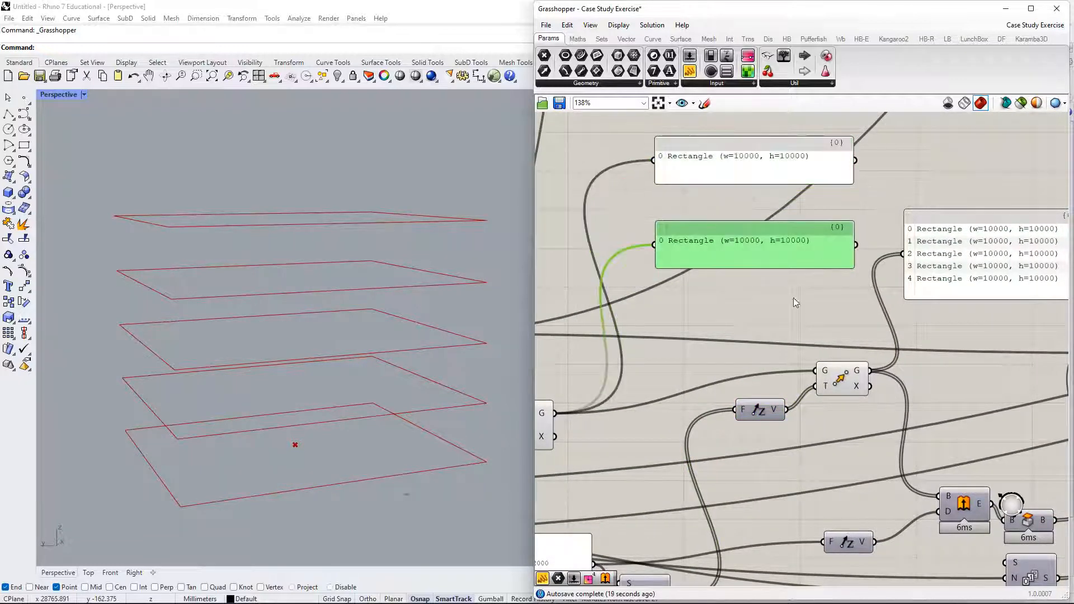
{"action": "left_click_drag", "start_coordinate": [748, 415], "coordinate": [654, 245]}
{"action": "right_click_drag", "start_coordinate": [841, 351], "coordinate": [798, 336]}
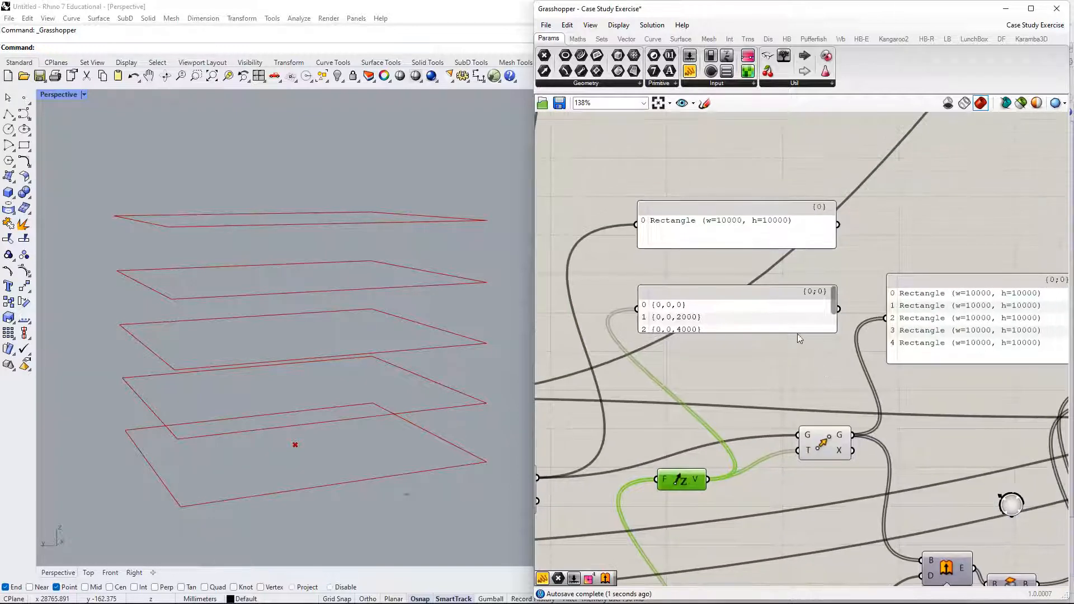
{"action": "left_click_drag", "start_coordinate": [796, 333], "coordinate": [834, 336]}
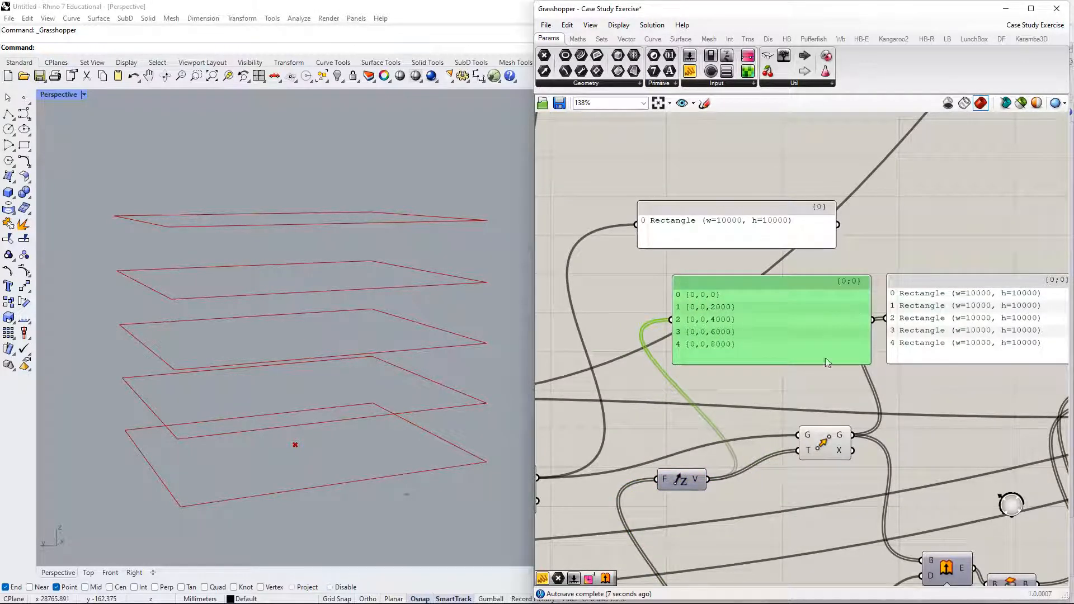
{"action": "right_click_drag", "start_coordinate": [824, 357], "coordinate": [798, 302]}
{"action": "left_click_drag", "start_coordinate": [935, 281], "coordinate": [937, 318]}
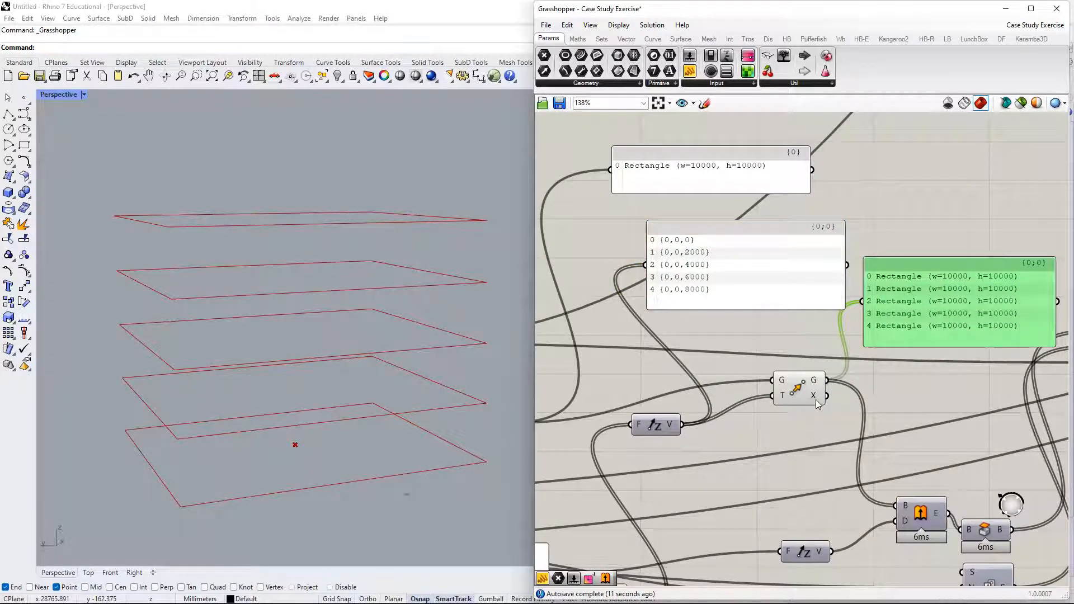
Add a panel for the Move component's Transform (X) output and widen it to fit each entry on one line.
{"action": "mouse_move", "coordinate": [815, 399]}
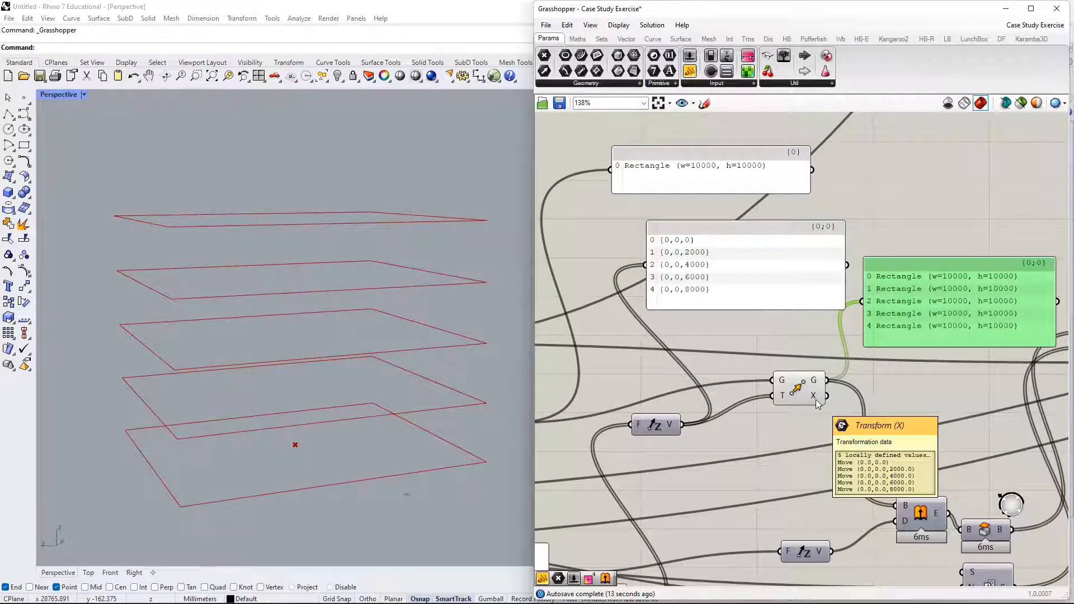
{"action": "right_click_drag", "start_coordinate": [923, 403], "coordinate": [686, 348]}
{"action": "double_click", "coordinate": [684, 347]}
{"action": "type", "text": "//"}
{"action": "key", "text": "Return"}
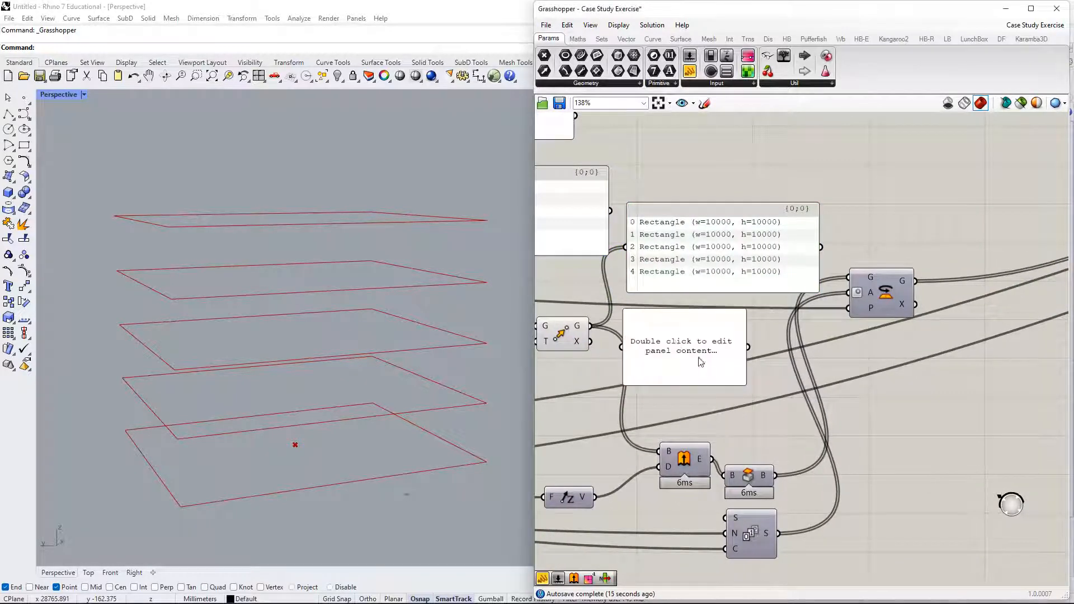
{"action": "left_click_drag", "start_coordinate": [678, 342], "coordinate": [592, 342]}
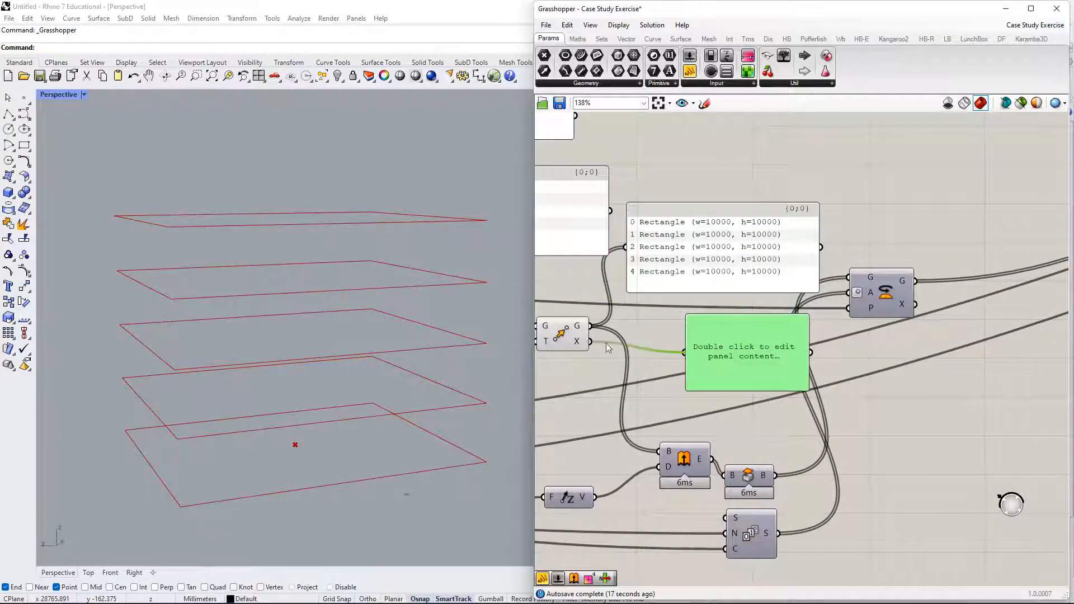
{"action": "right_click_drag", "start_coordinate": [617, 352], "coordinate": [653, 331]}
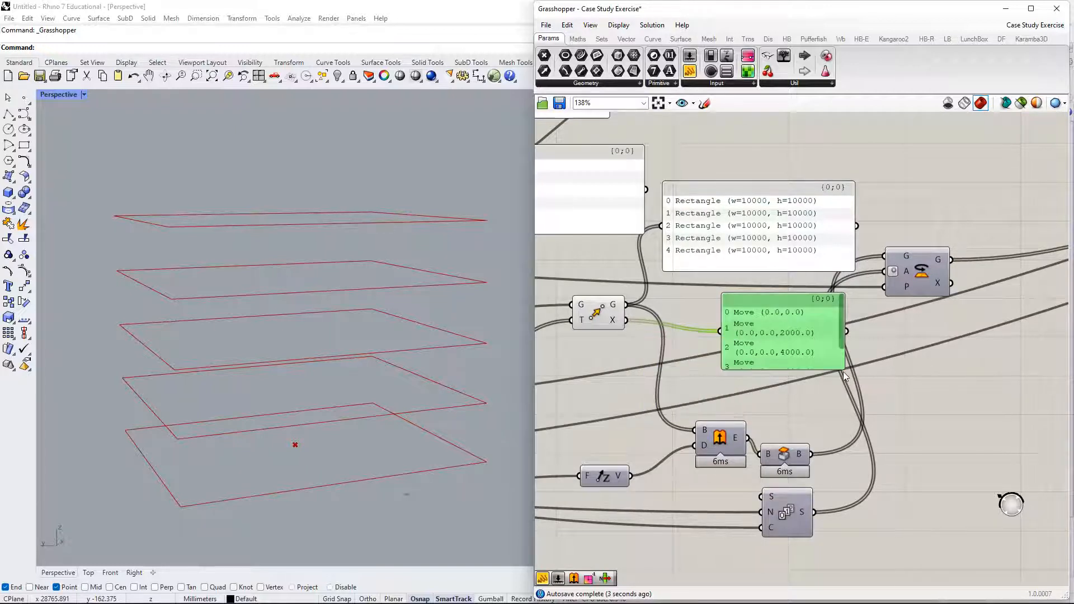
{"action": "left_click_drag", "start_coordinate": [845, 370], "coordinate": [924, 373]}
{"action": "left_click_drag", "start_coordinate": [860, 361], "coordinate": [797, 336]}
Stack the transform data panel directly beneath the moved-rectangles panel, clear of the Move component.
{"action": "left_click_drag", "start_coordinate": [763, 369], "coordinate": [775, 198]}
{"action": "left_click_drag", "start_coordinate": [744, 263], "coordinate": [753, 197]}
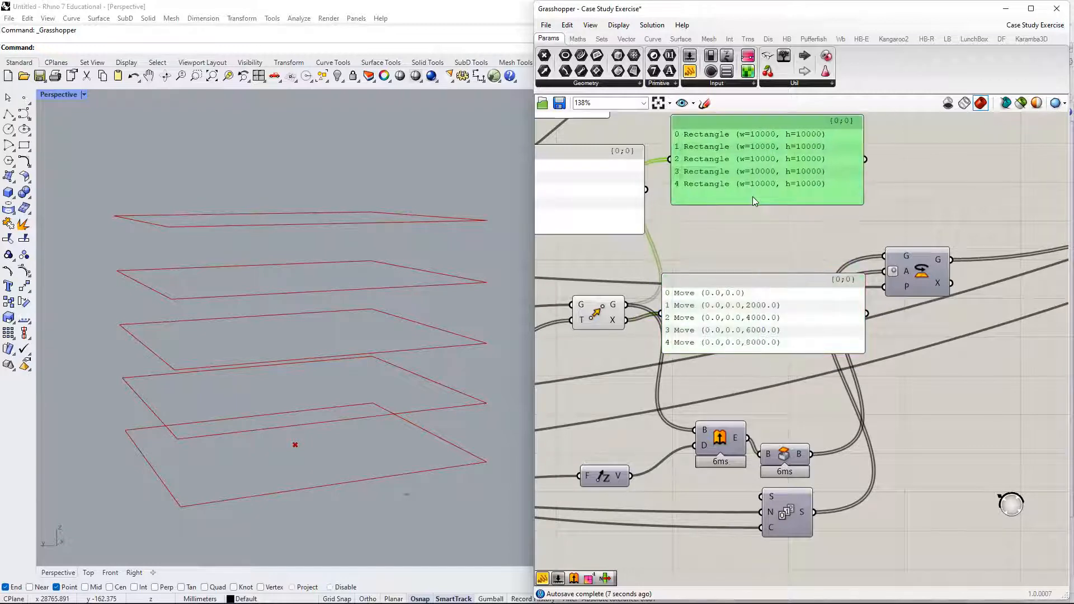
{"action": "left_click_drag", "start_coordinate": [742, 315], "coordinate": [754, 253]}
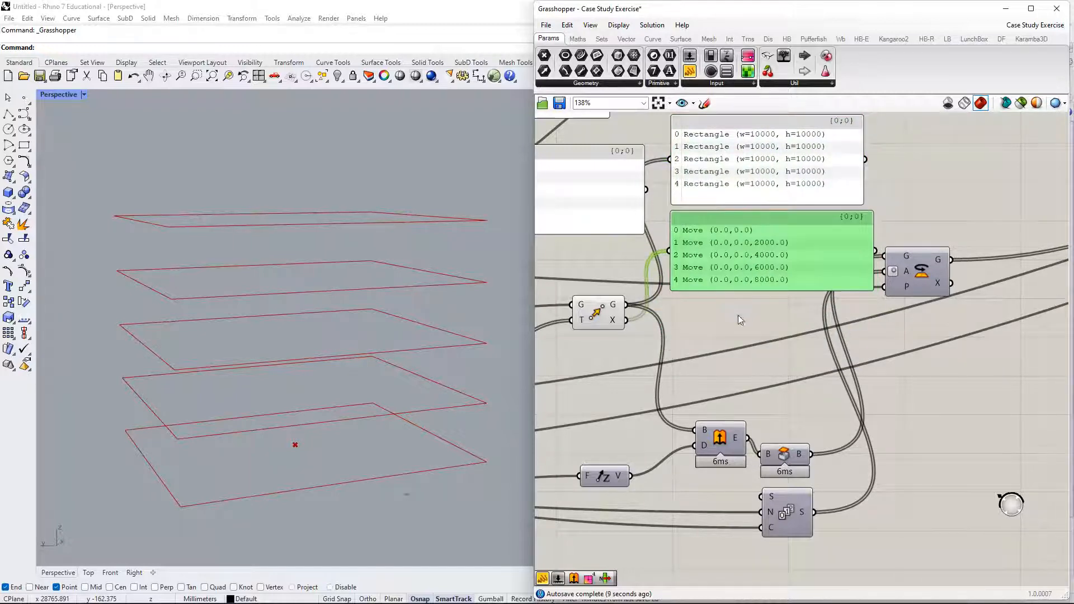
{"action": "right_click_drag", "start_coordinate": [737, 315], "coordinate": [969, 377]}
{"action": "right_click_drag", "start_coordinate": [905, 351], "coordinate": [825, 370]}
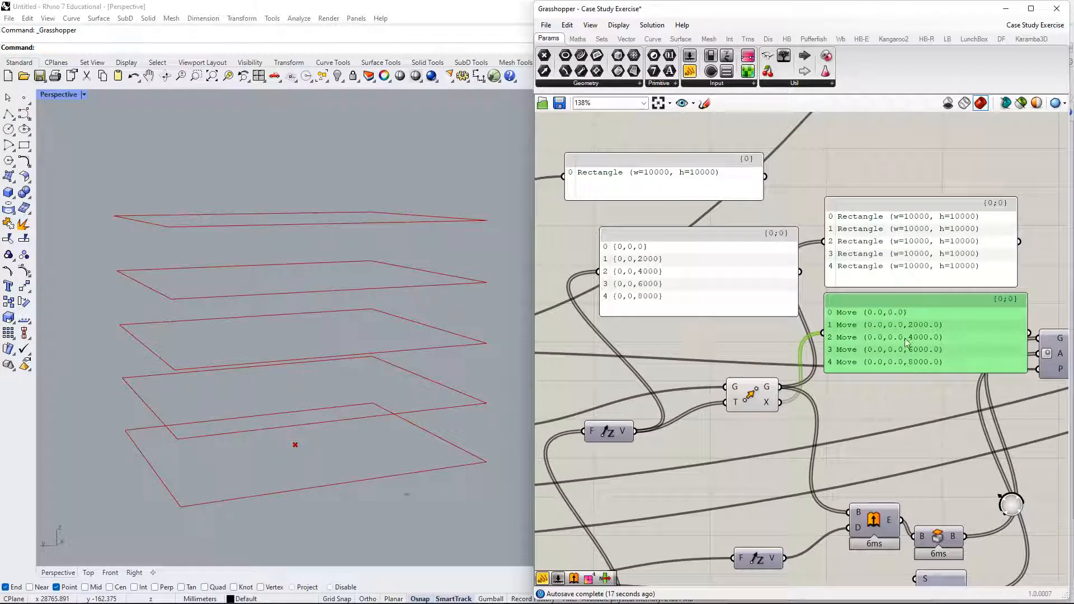
Move the downstream Rotate component clear of the data panels and shift the Move component slightly away from them.
{"action": "right_click_drag", "start_coordinate": [846, 241], "coordinate": [793, 238]}
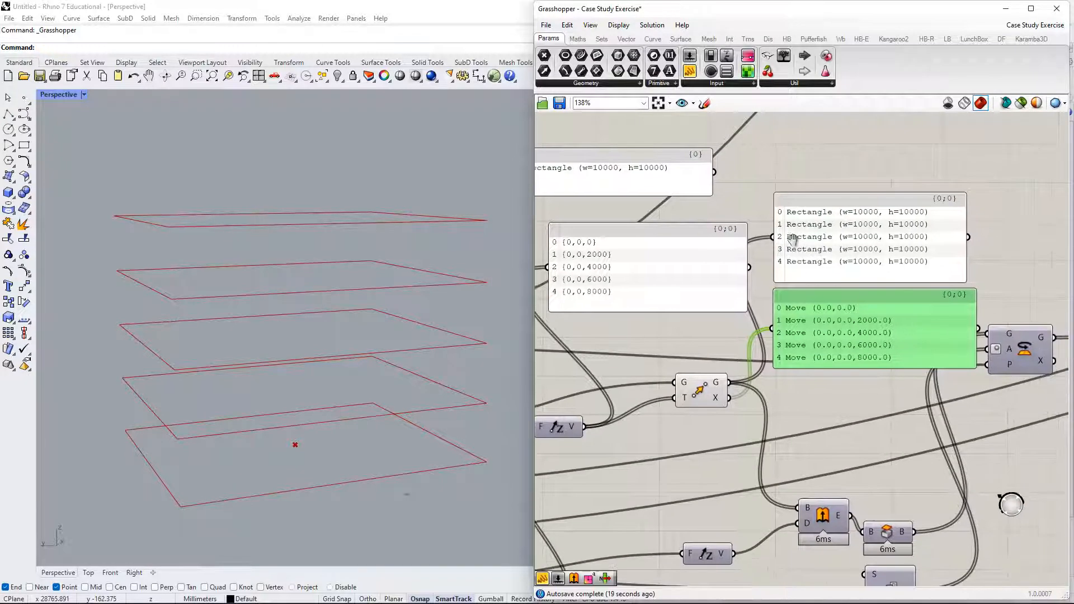
{"action": "right_click_drag", "start_coordinate": [997, 401], "coordinate": [887, 364]}
{"action": "left_click_drag", "start_coordinate": [904, 331], "coordinate": [939, 373]}
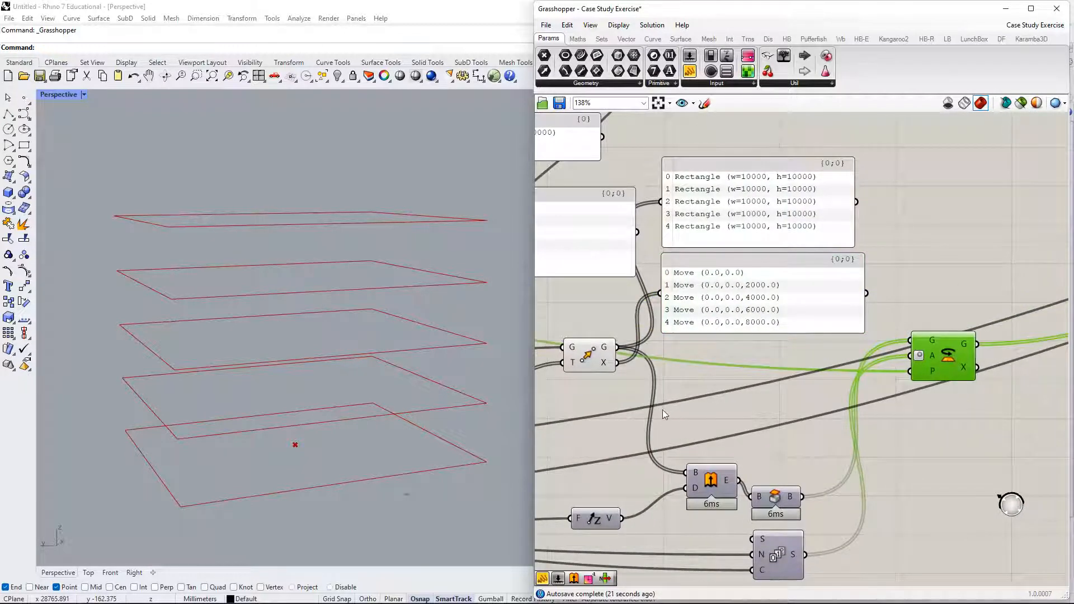
{"action": "right_click_drag", "start_coordinate": [581, 408], "coordinate": [675, 367]}
{"action": "scroll", "coordinate": [673, 367], "scroll_direction": "down", "scroll_amount": 2}
{"action": "right_click_drag", "start_coordinate": [569, 409], "coordinate": [691, 394]}
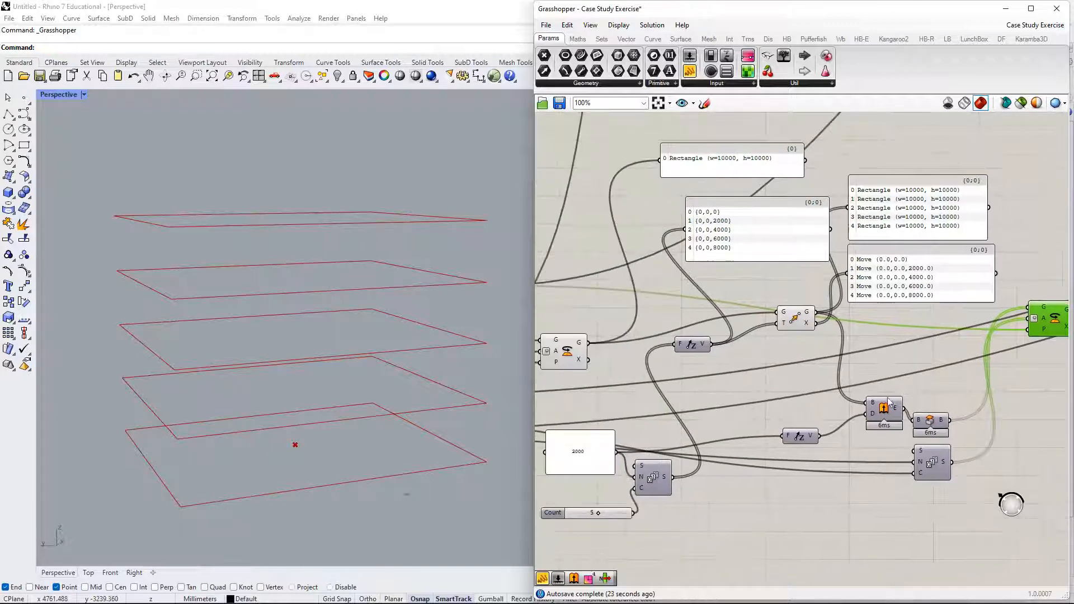
{"action": "right_click_drag", "start_coordinate": [783, 354], "coordinate": [694, 388]}
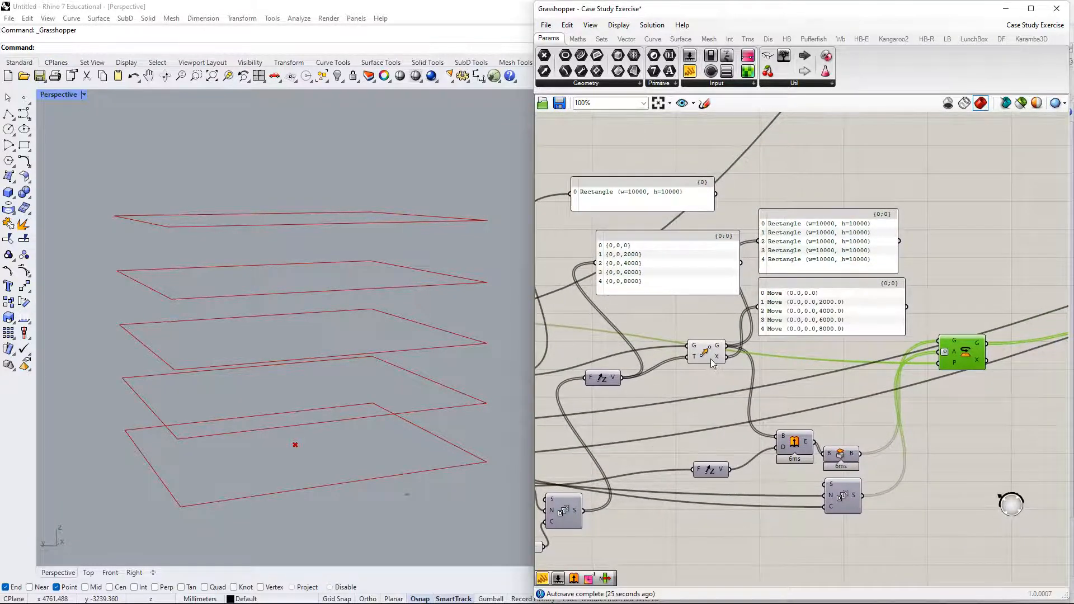
{"action": "left_click_drag", "start_coordinate": [709, 358], "coordinate": [702, 370]}
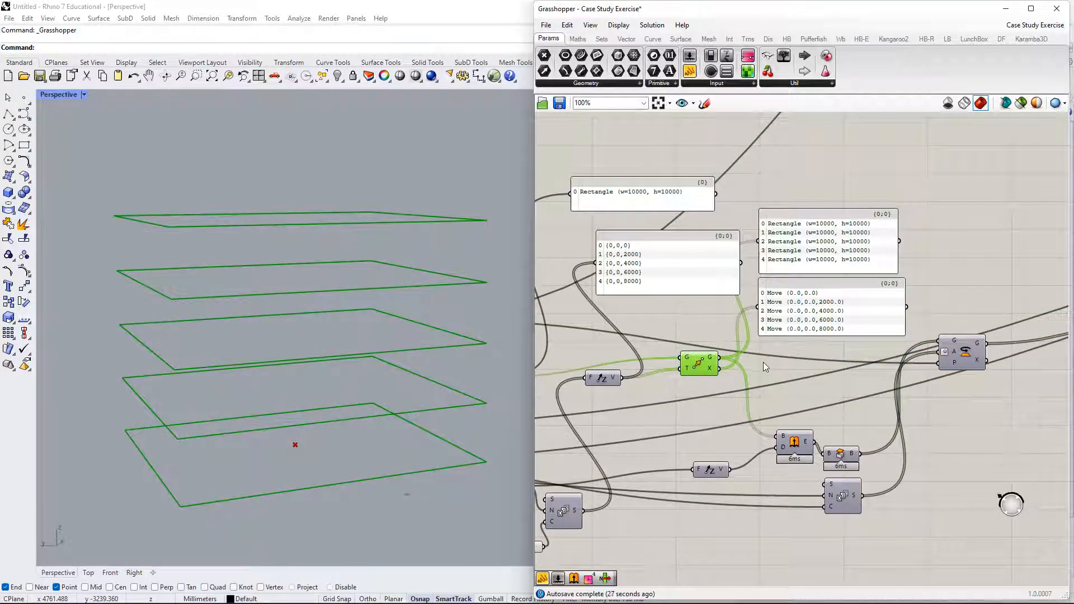
{"action": "right_click_drag", "start_coordinate": [762, 362], "coordinate": [749, 373]}
Delete the four data panels around the Move component and nudge Move slightly closer to its Unit Z input.
{"action": "left_click_drag", "start_coordinate": [847, 358], "coordinate": [824, 240]}
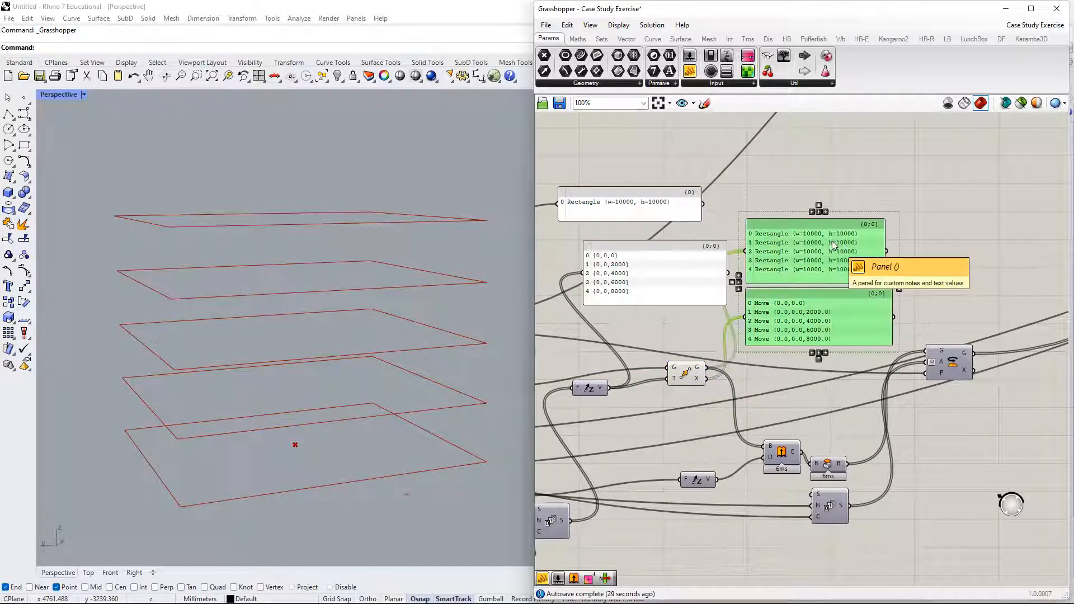
{"action": "key", "text": "Delete"}
{"action": "left_click_drag", "start_coordinate": [781, 271], "coordinate": [695, 171]}
{"action": "key", "text": "Delete"}
{"action": "left_click_drag", "start_coordinate": [688, 379], "coordinate": [675, 382]}
{"action": "right_click_drag", "start_coordinate": [686, 358], "coordinate": [693, 314]}
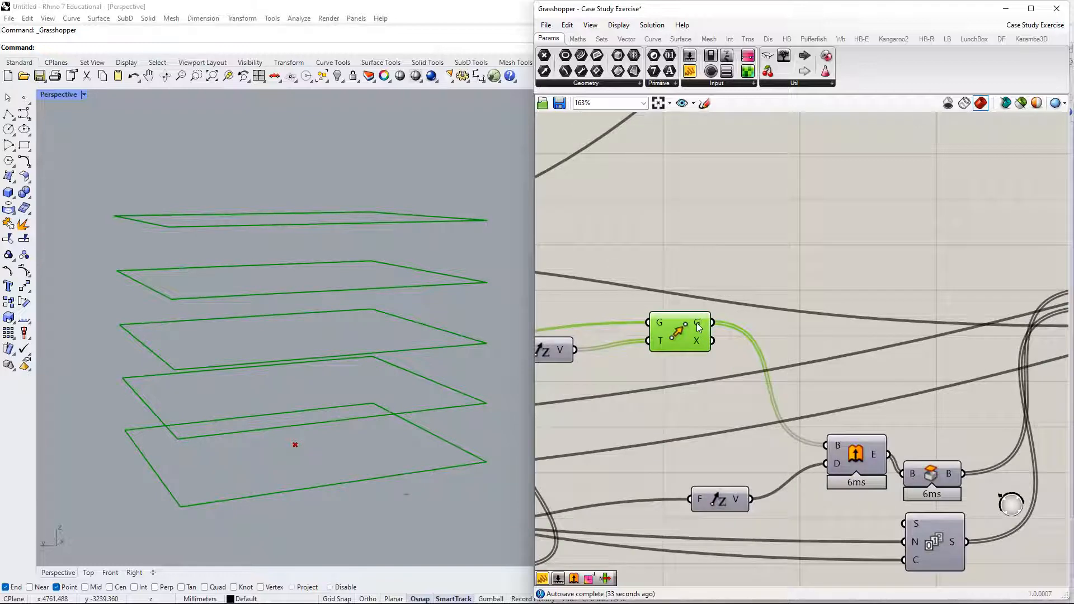
Turn on the preview of the Extrude component fed by the moved rectangles.
{"action": "right_click_drag", "start_coordinate": [806, 363], "coordinate": [766, 298]}
{"action": "right_click_drag", "start_coordinate": [386, 272], "coordinate": [414, 269]}
{"action": "right_click_drag", "start_coordinate": [937, 339], "coordinate": [865, 271]}
{"action": "left_click_drag", "start_coordinate": [737, 312], "coordinate": [723, 317]}
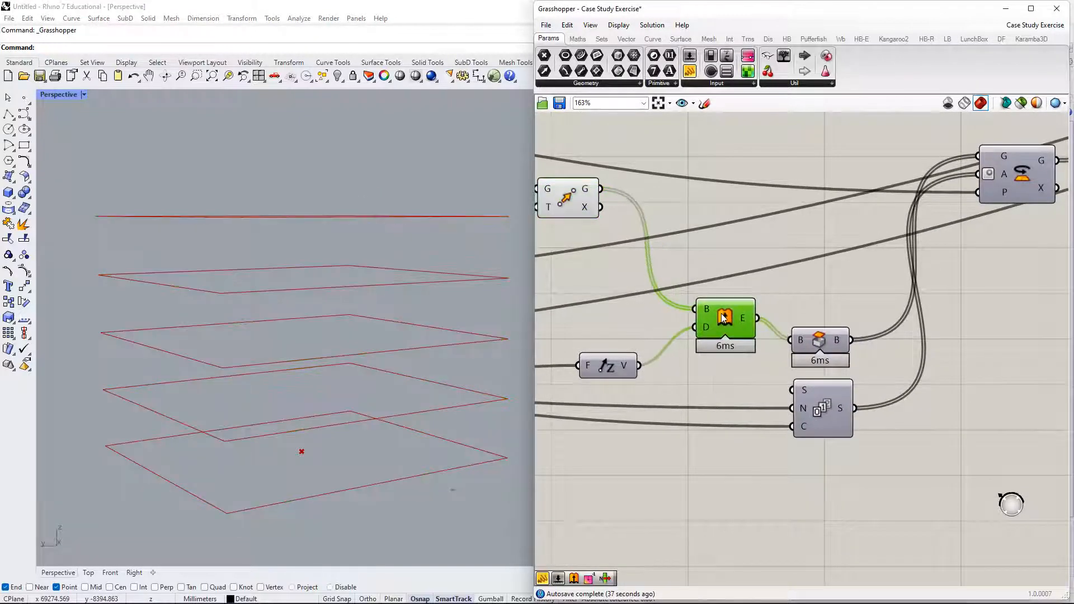
{"action": "right_click", "coordinate": [724, 318]}
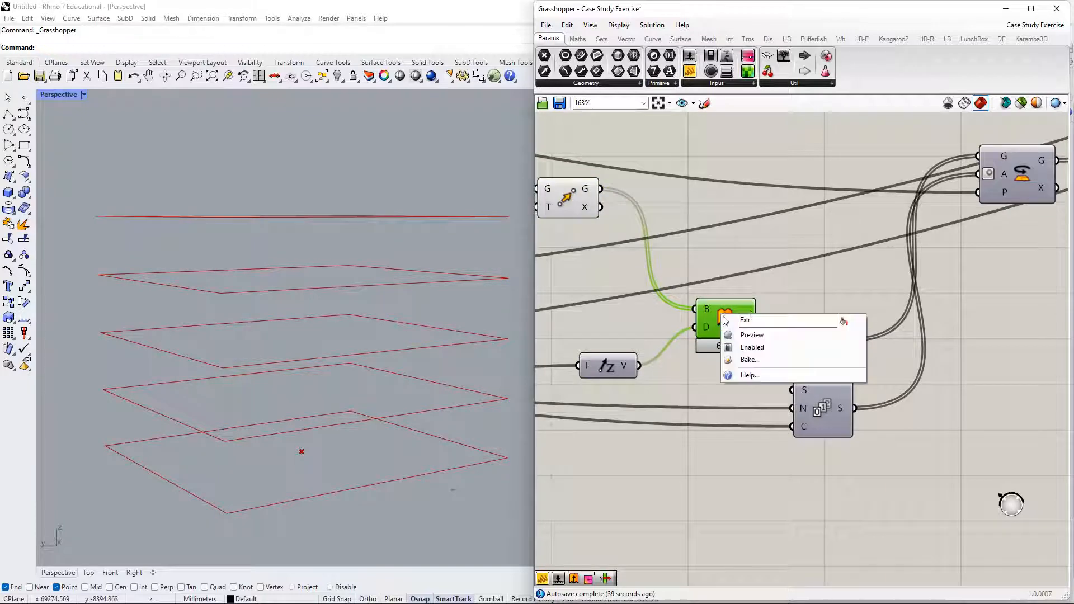
{"action": "left_click", "coordinate": [761, 334]}
{"action": "right_click_drag", "start_coordinate": [779, 296], "coordinate": [834, 237]}
{"action": "double_click", "coordinate": [834, 237]}
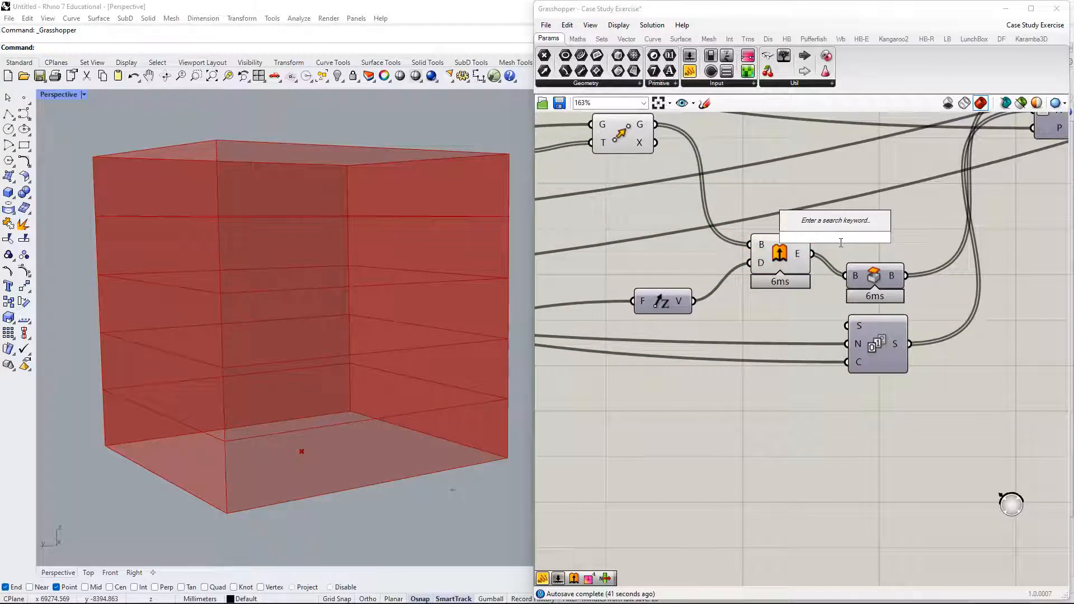
{"action": "type", "text": "extrude"}
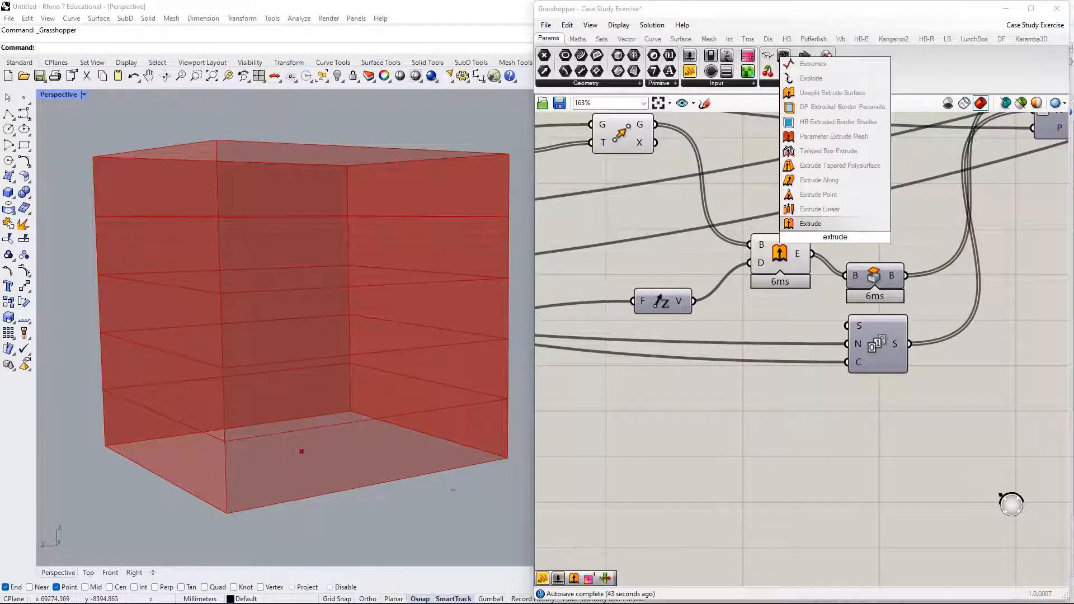
{"action": "key", "text": "Return"}
{"action": "left_click", "coordinate": [839, 232]}
{"action": "key", "text": "Delete"}
Try an Extrude Linear component above the existing Extrude and inspect its profile orientation input.
{"action": "double_click", "coordinate": [841, 230]}
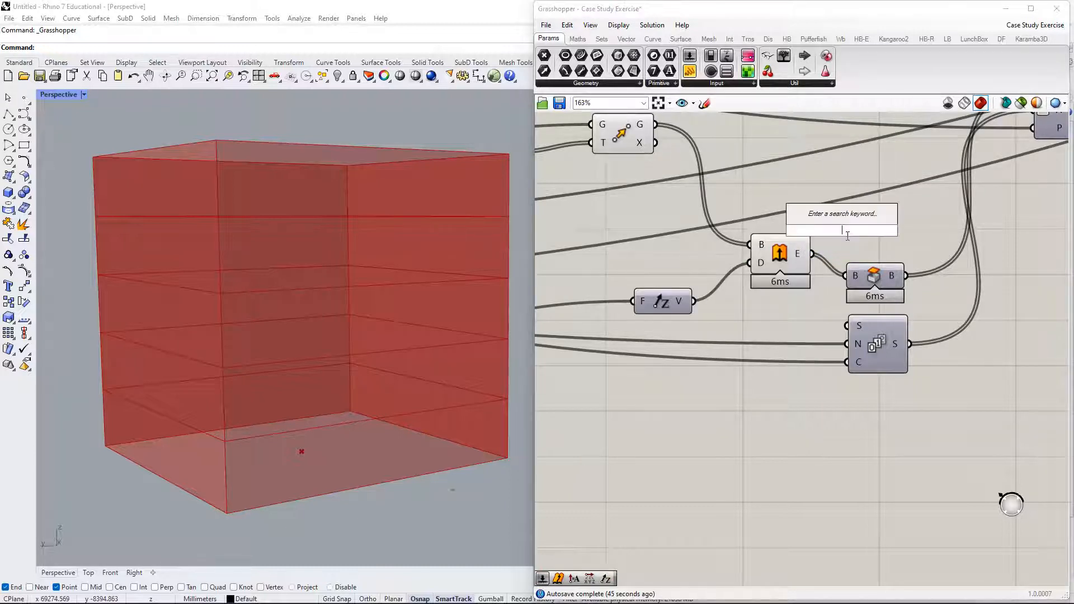
{"action": "type", "text": "extrude"}
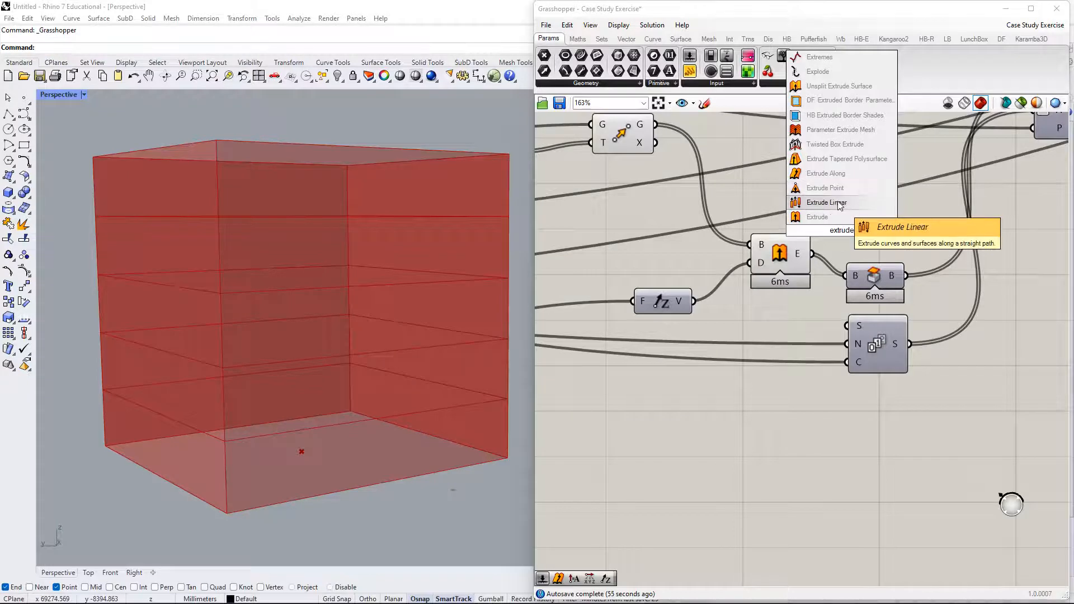
{"action": "left_click", "coordinate": [837, 203]}
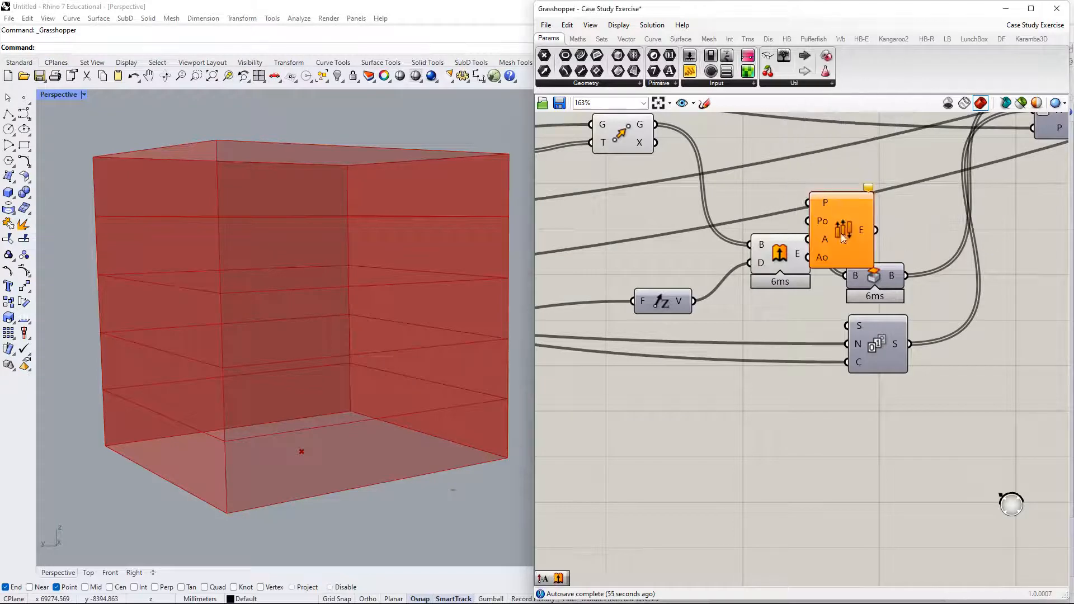
{"action": "left_click_drag", "start_coordinate": [800, 176], "coordinate": [779, 190]}
{"action": "right_click_drag", "start_coordinate": [808, 172], "coordinate": [807, 206]}
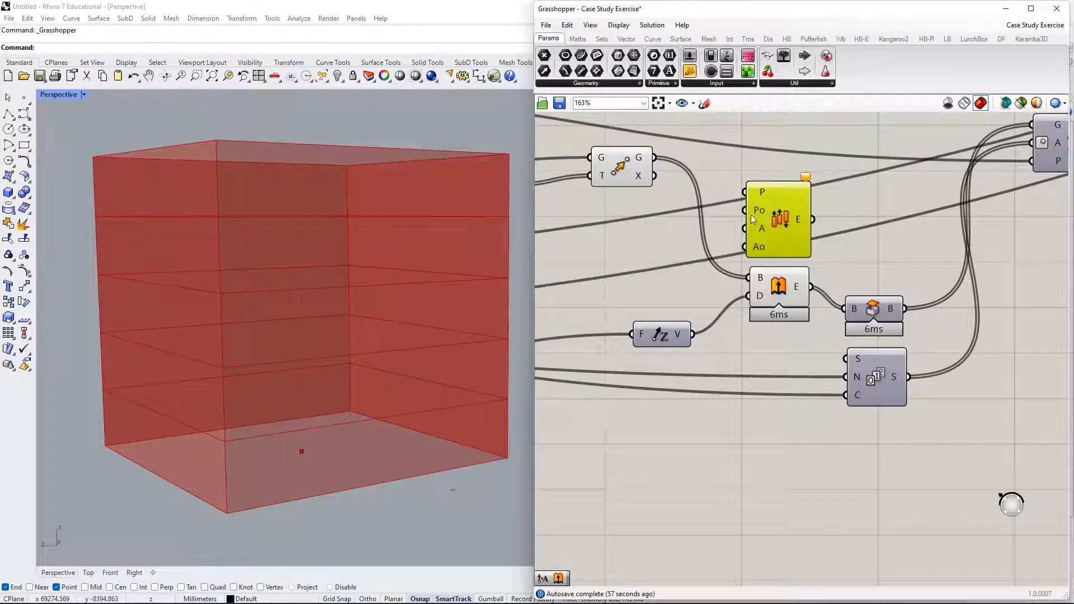
{"action": "mouse_move", "coordinate": [760, 211]}
{"action": "left_click_drag", "start_coordinate": [772, 207], "coordinate": [778, 196]}
{"action": "mouse_move", "coordinate": [767, 199]}
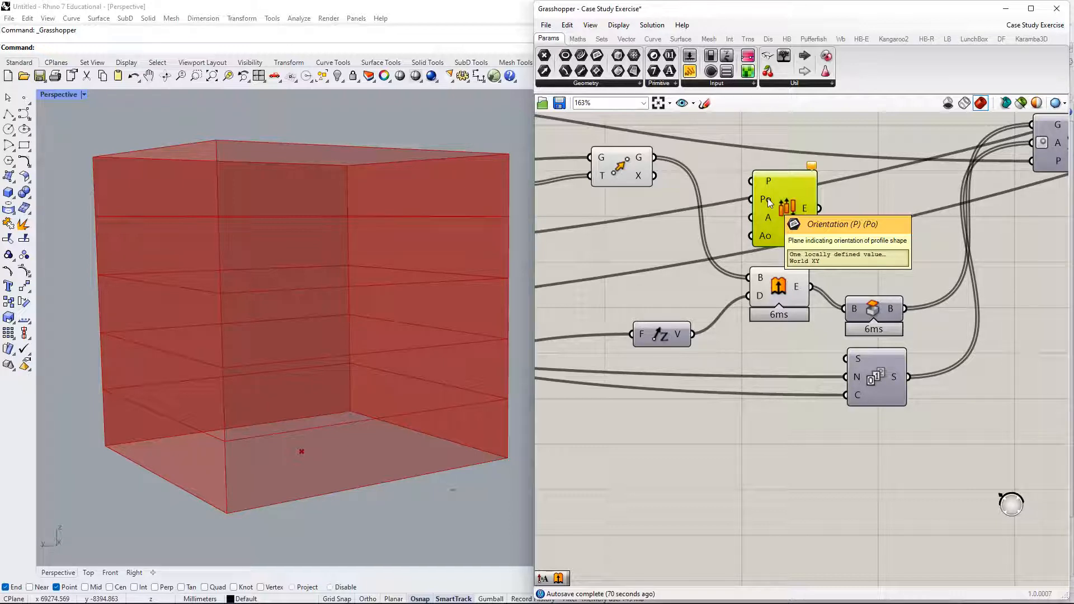
{"action": "left_click", "coordinate": [793, 185]}
{"action": "key", "text": "Delete"}
Search the components for extrude and inspect the existing Extrude component's Base and Direction inputs.
{"action": "left_click_drag", "start_coordinate": [784, 294], "coordinate": [763, 303]}
{"action": "double_click", "coordinate": [773, 230]}
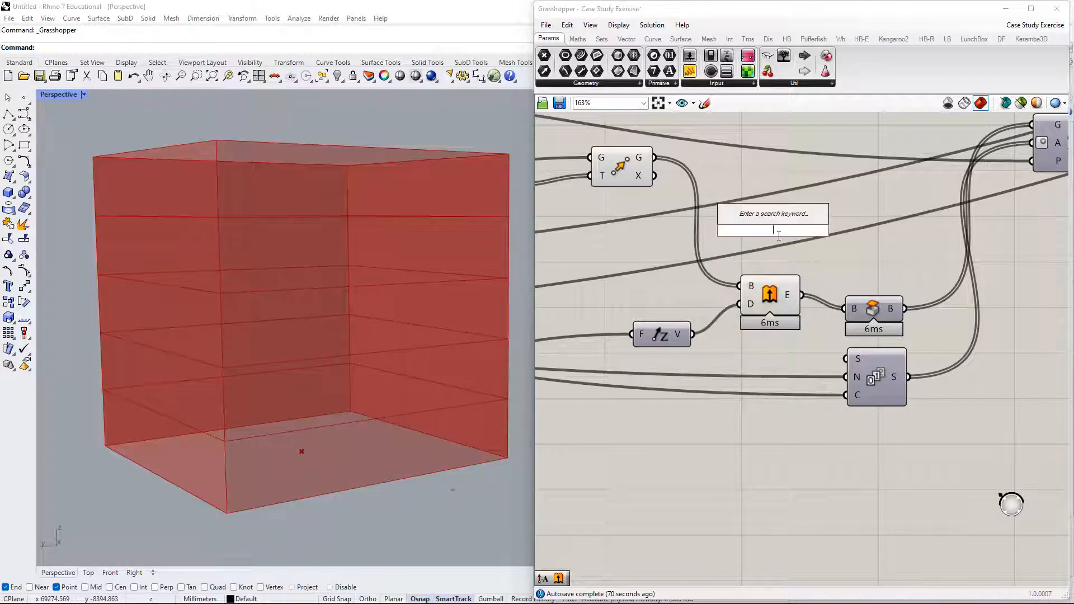
{"action": "type", "text": "extrude"}
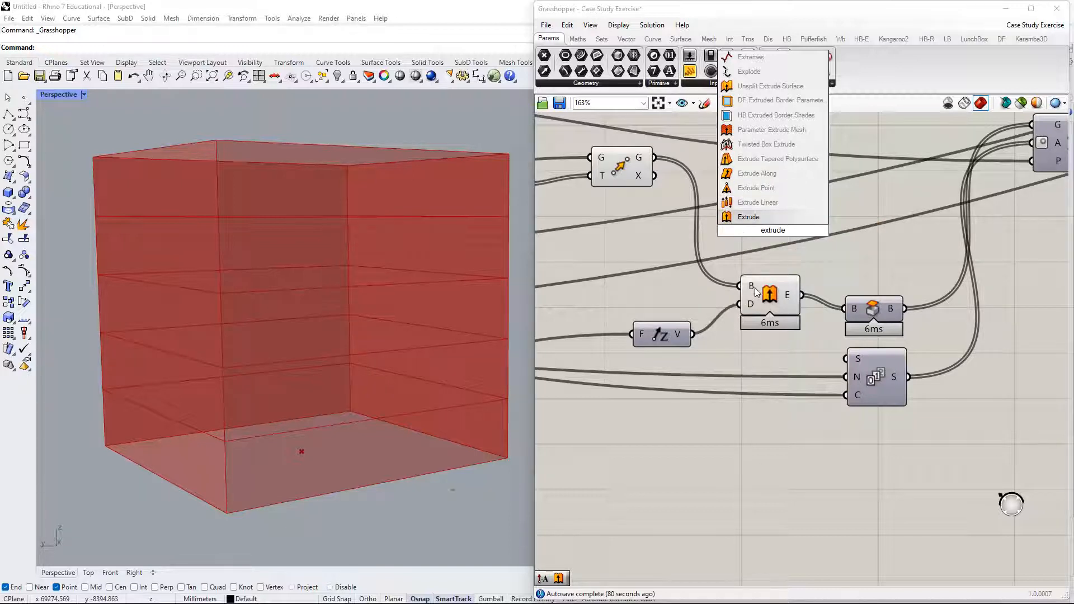
{"action": "mouse_move", "coordinate": [752, 285]}
{"action": "mouse_move", "coordinate": [750, 304]}
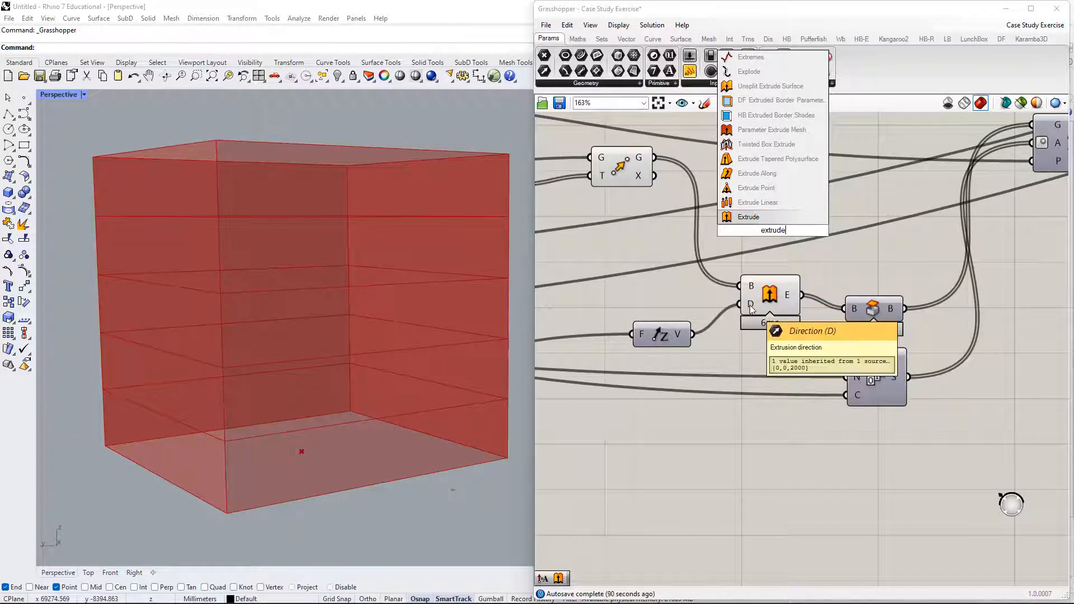
Shift the Unit Z vector that drives the extrusion and place the Extrude component beside the Move component's outputs.
{"action": "right_click_drag", "start_coordinate": [787, 238], "coordinate": [893, 177]}
{"action": "left_click", "coordinate": [758, 272]}
{"action": "left_click_drag", "start_coordinate": [758, 269], "coordinate": [741, 256]}
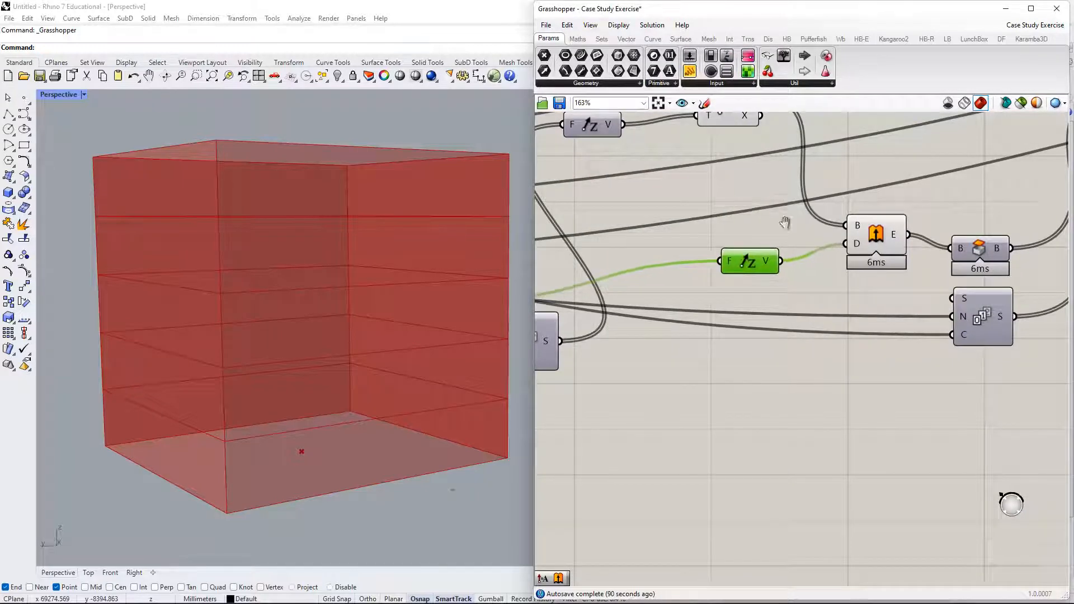
{"action": "right_click_drag", "start_coordinate": [785, 224], "coordinate": [790, 338]}
{"action": "left_click_drag", "start_coordinate": [738, 220], "coordinate": [741, 219]}
{"action": "right_click_drag", "start_coordinate": [876, 371], "coordinate": [858, 364]}
{"action": "left_click_drag", "start_coordinate": [857, 348], "coordinate": [817, 229]}
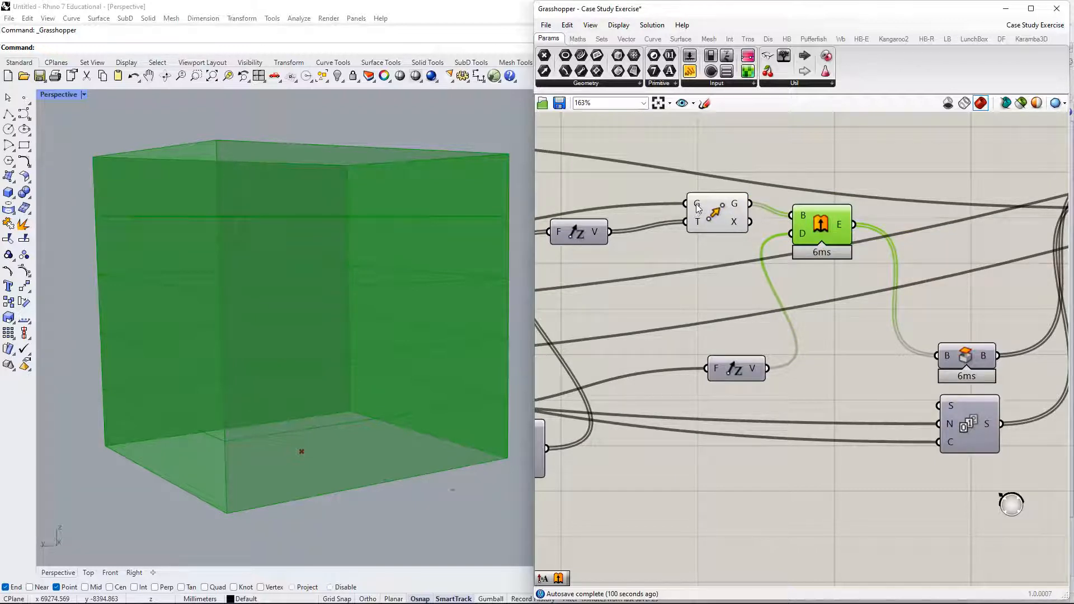
Compare the Move component's Geometry input with the Extrude component's Base input, moving Extrude slightly away from Move.
{"action": "mouse_move", "coordinate": [698, 209]}
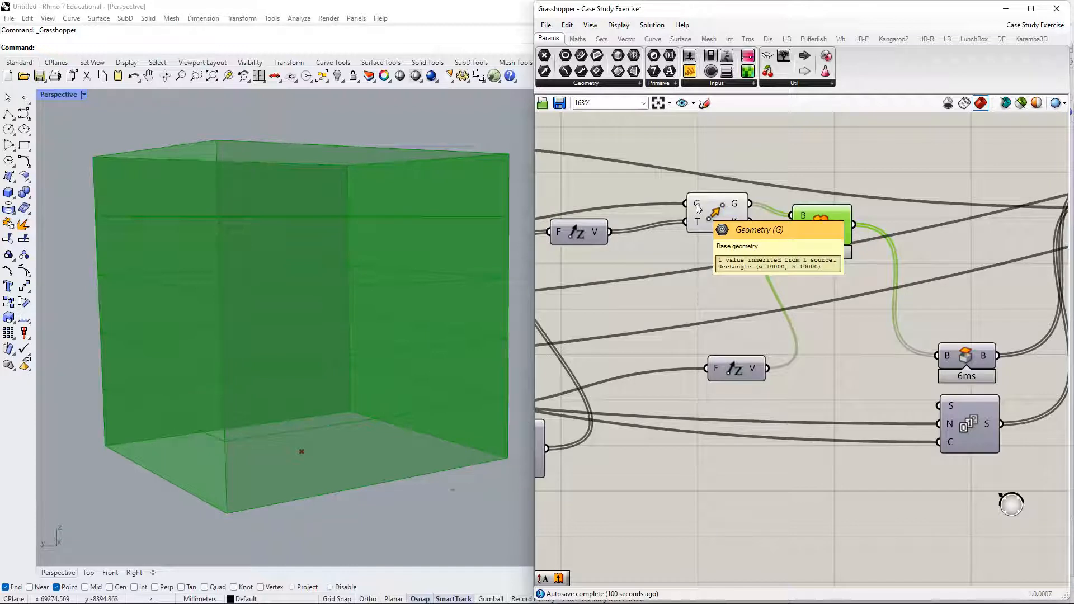
{"action": "mouse_move", "coordinate": [803, 218]}
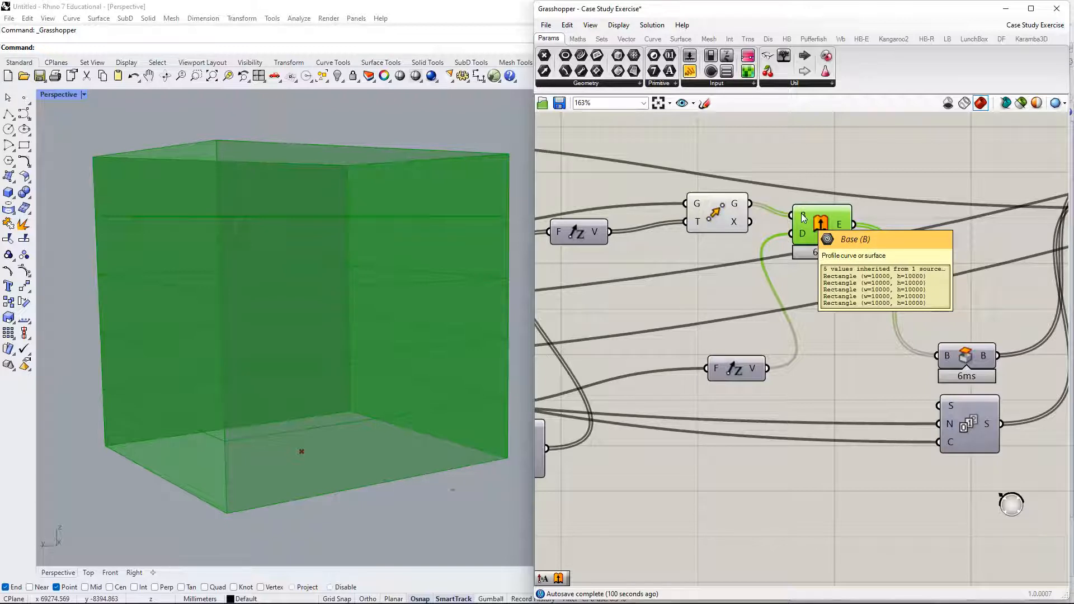
{"action": "left_click_drag", "start_coordinate": [805, 217], "coordinate": [825, 234]}
{"action": "mouse_move", "coordinate": [825, 234]}
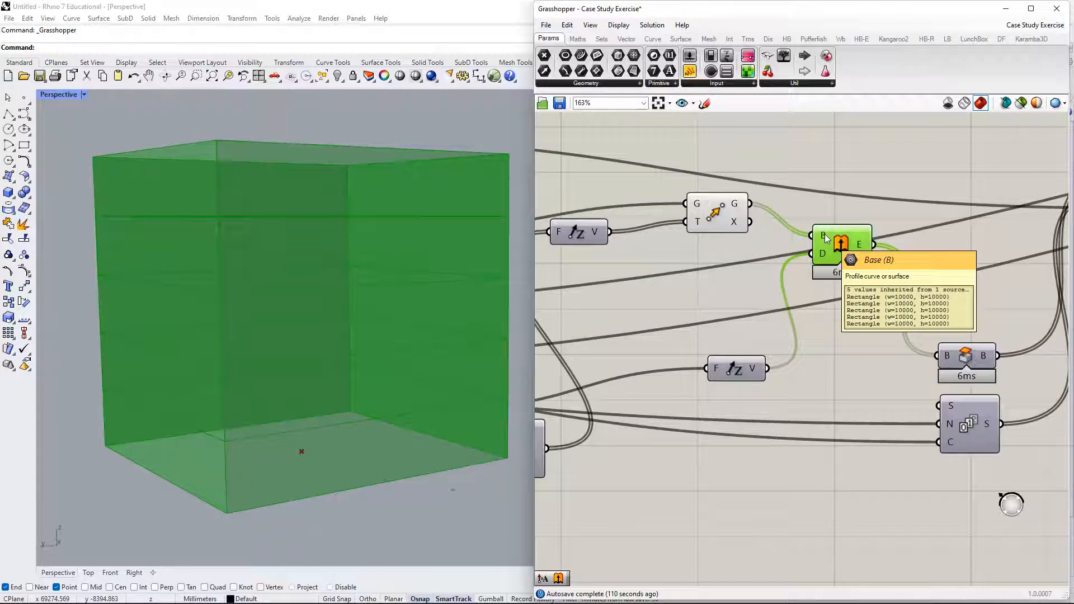
Place the Extrude component beside its Unit Z vector and examine the Direction input.
{"action": "right_click_drag", "start_coordinate": [801, 247], "coordinate": [815, 222]}
{"action": "left_click_drag", "start_coordinate": [845, 235], "coordinate": [850, 306]}
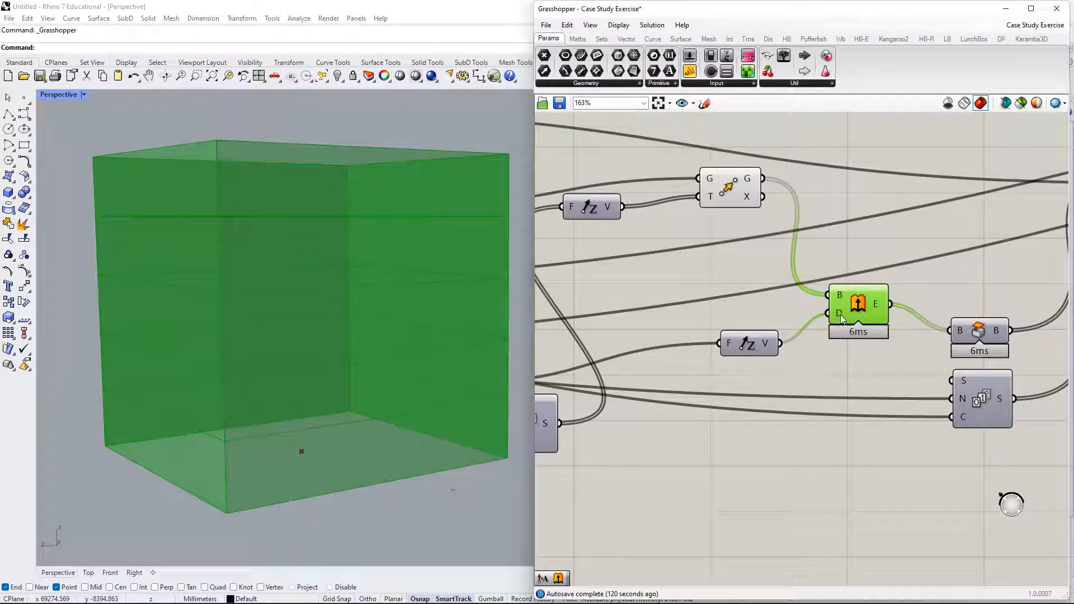
{"action": "mouse_move", "coordinate": [841, 316]}
{"action": "right_click_drag", "start_coordinate": [838, 313], "coordinate": [843, 286]}
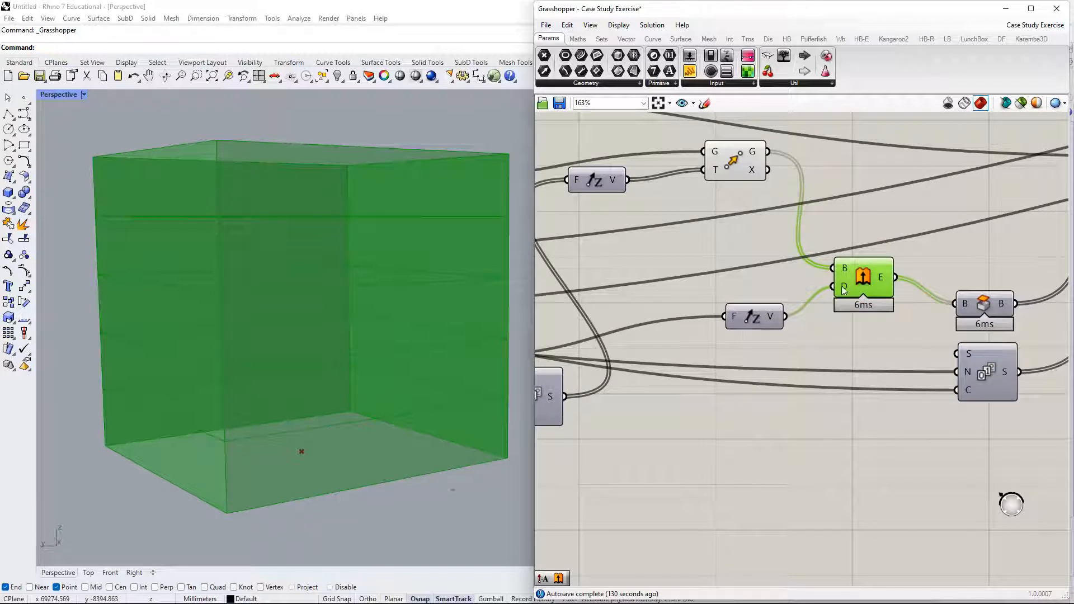
Trace the extrusion's Unit Z vector back to the 2000 panel and shift the vector component closer to that panel.
{"action": "right_click_drag", "start_coordinate": [845, 289], "coordinate": [949, 268]}
{"action": "left_click_drag", "start_coordinate": [868, 288], "coordinate": [860, 273]}
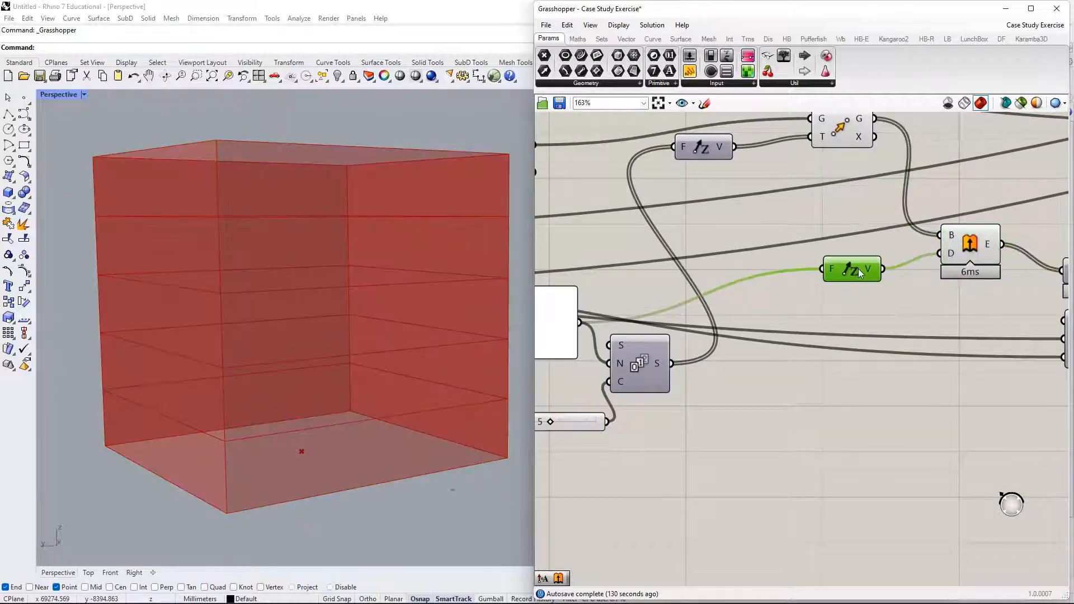
{"action": "scroll", "coordinate": [773, 277], "scroll_direction": "down", "scroll_amount": 3}
{"action": "right_click_drag", "start_coordinate": [773, 277], "coordinate": [858, 274]}
{"action": "left_click", "coordinate": [691, 269]}
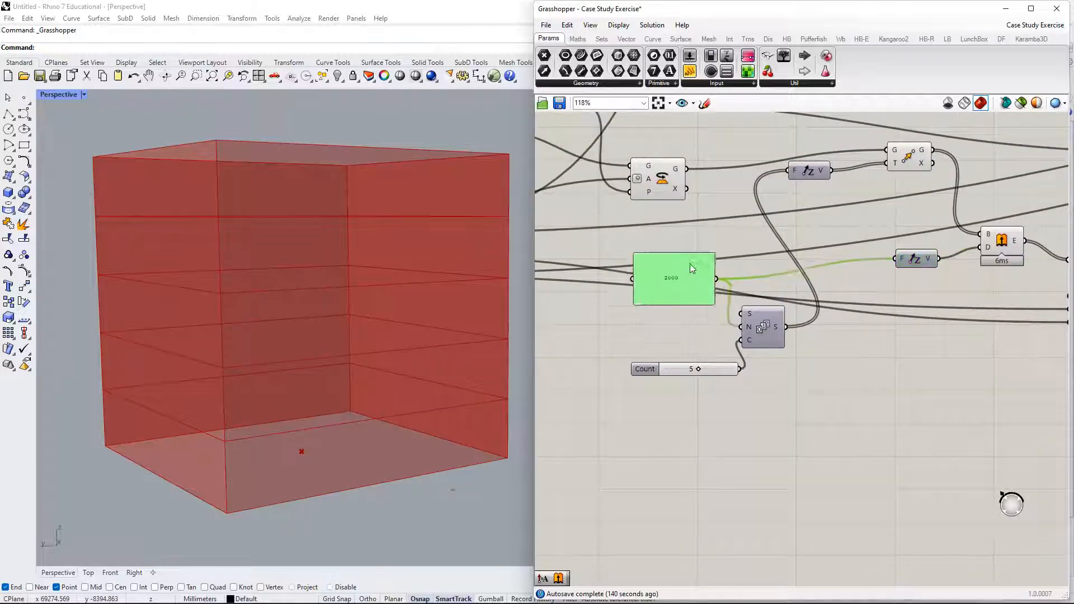
{"action": "scroll", "coordinate": [920, 265], "scroll_direction": "up", "scroll_amount": 3}
{"action": "left_click_drag", "start_coordinate": [920, 265], "coordinate": [870, 270]}
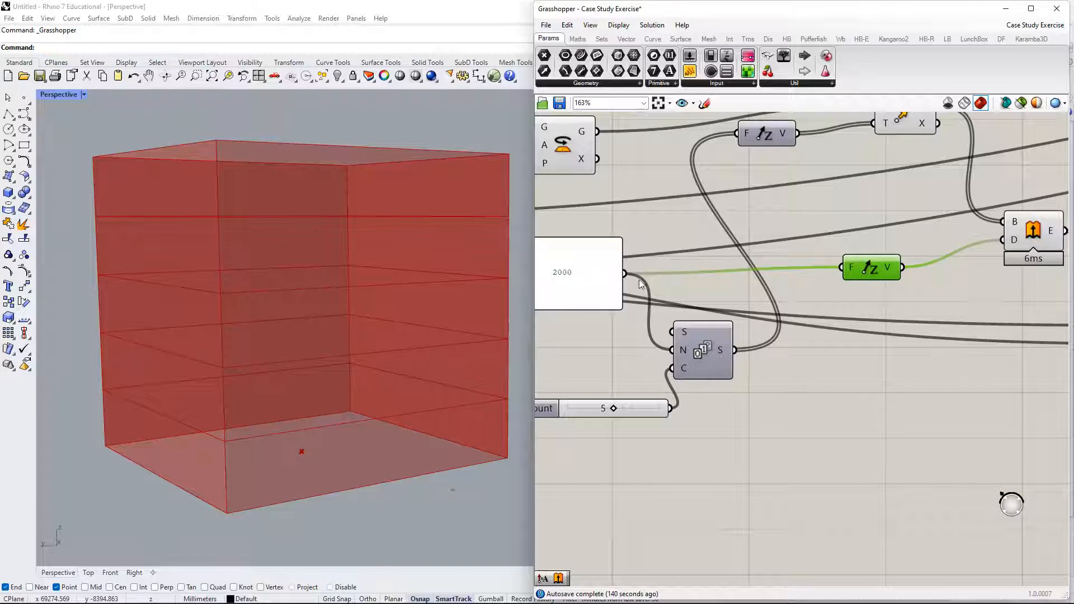
Shift the Series component slightly and arrange the 2000 panel above it, level with the extrusion's Unit Z vector.
{"action": "right_click_drag", "start_coordinate": [893, 316], "coordinate": [936, 414]}
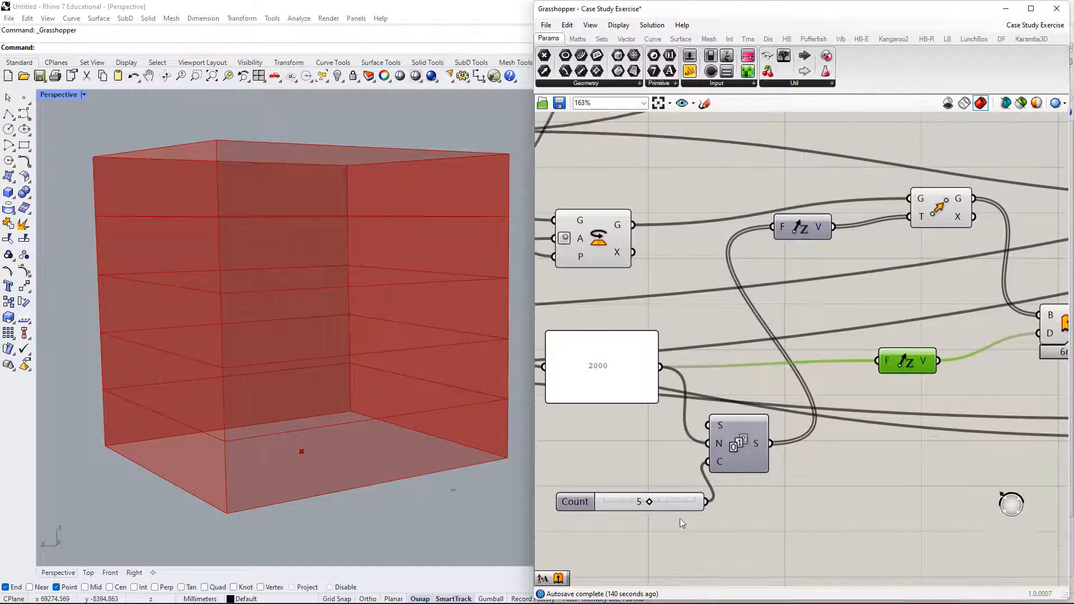
{"action": "left_click_drag", "start_coordinate": [626, 388], "coordinate": [623, 440]}
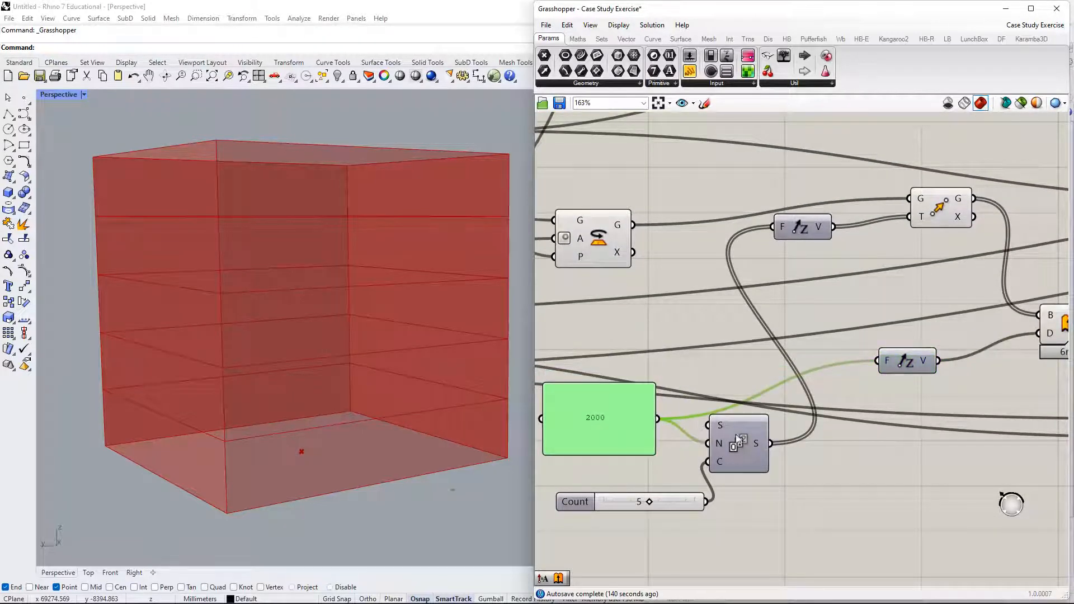
{"action": "left_click_drag", "start_coordinate": [738, 439], "coordinate": [742, 448]}
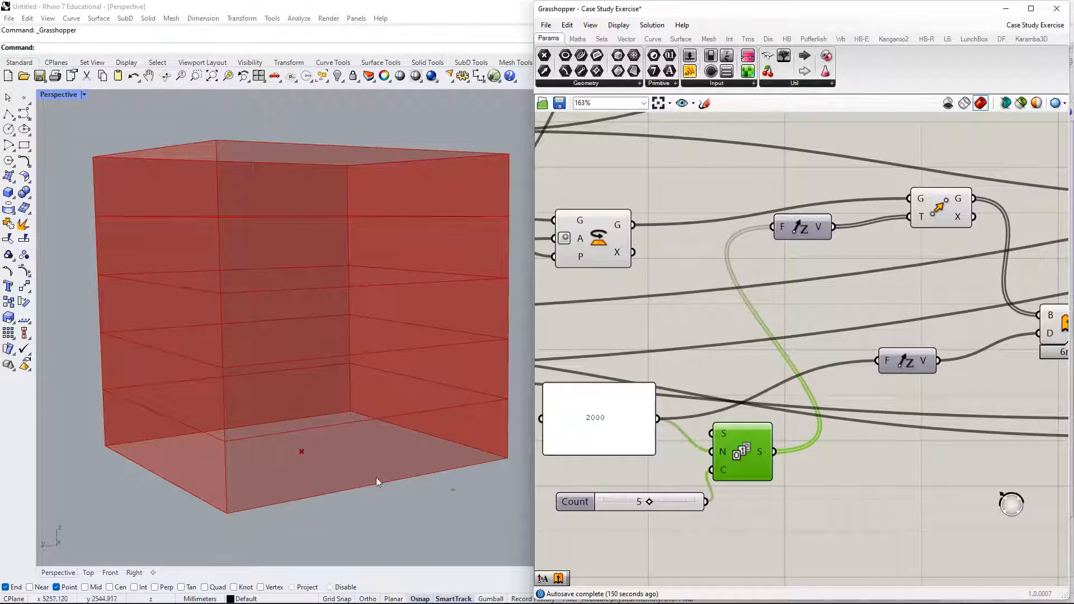
{"action": "right_click_drag", "start_coordinate": [874, 325], "coordinate": [858, 288]}
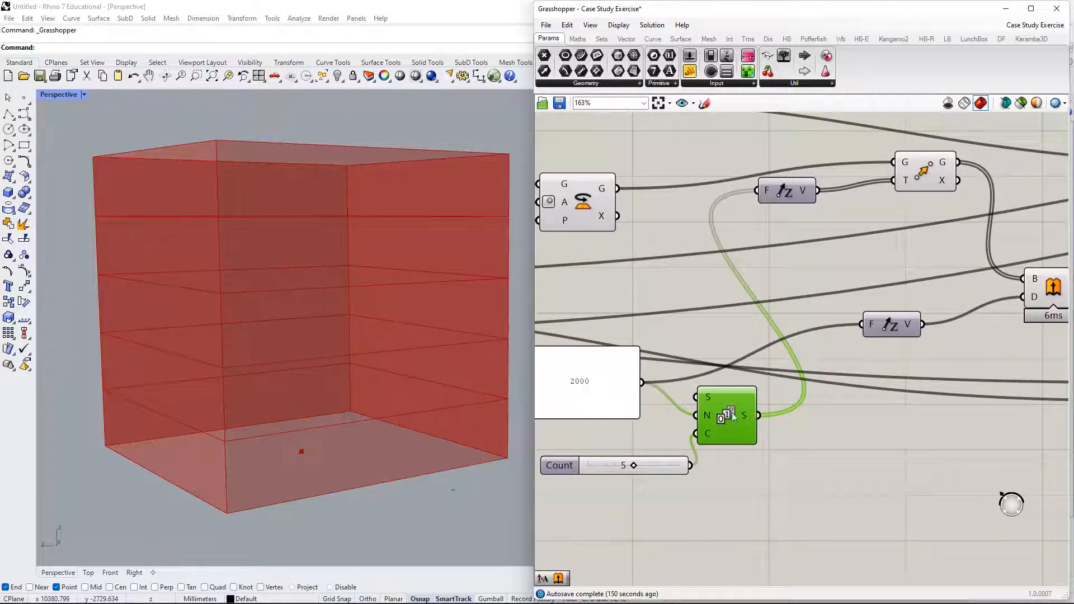
{"action": "left_click_drag", "start_coordinate": [603, 381], "coordinate": [619, 320]}
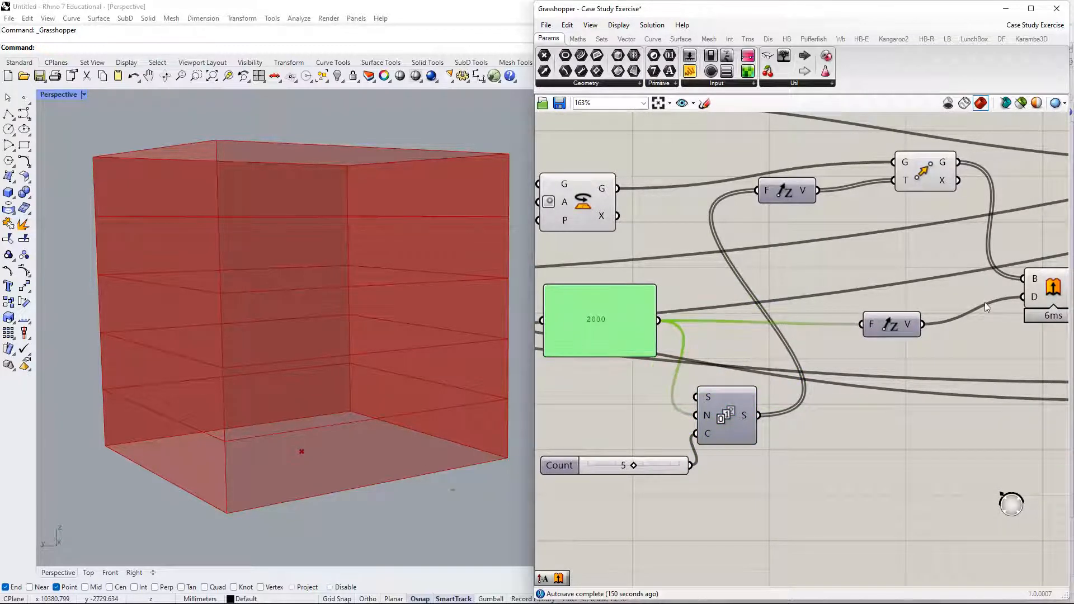
Select the Move component to highlight the moved rectangles that serve as the Extrude base.
{"action": "right_click_drag", "start_coordinate": [984, 302], "coordinate": [723, 277]}
{"action": "right_click_drag", "start_coordinate": [708, 315], "coordinate": [910, 301]}
{"action": "right_click_drag", "start_coordinate": [950, 339], "coordinate": [806, 379]}
{"action": "right_click_drag", "start_coordinate": [824, 334], "coordinate": [783, 330]}
{"action": "left_click", "coordinate": [667, 209]}
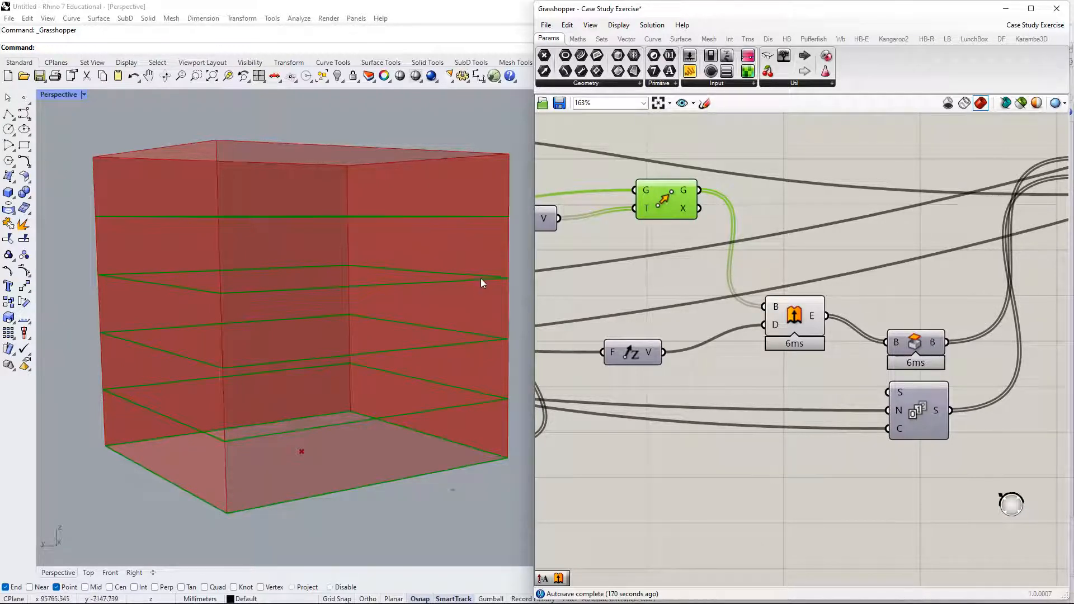
Select the Extrude component and examine the open top and bottom of the extruded rectangles from several angles.
{"action": "right_click_drag", "start_coordinate": [832, 300], "coordinate": [820, 354]}
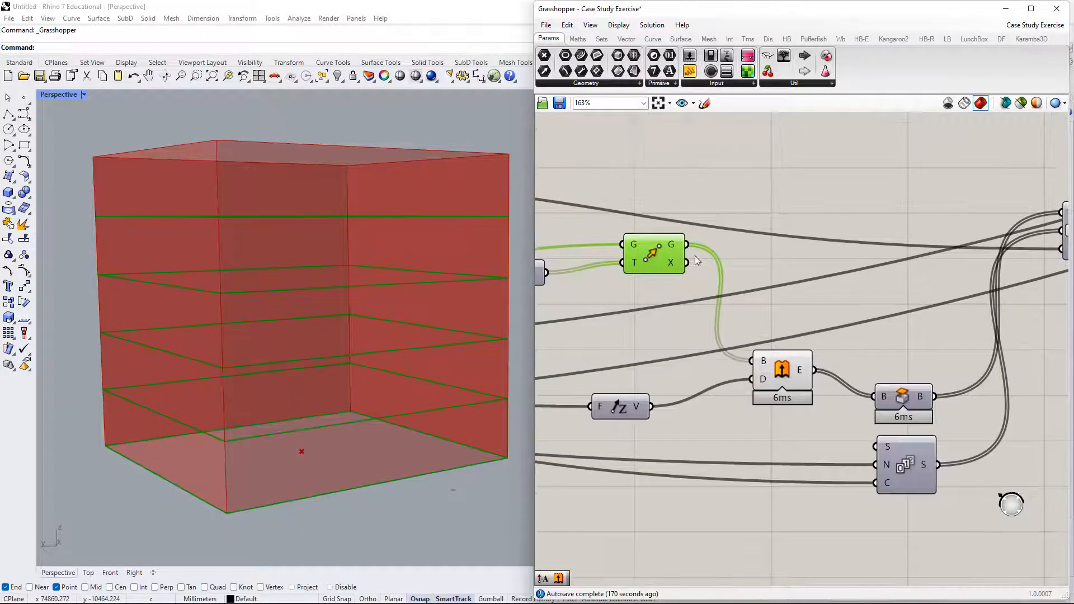
{"action": "right_click_drag", "start_coordinate": [929, 369], "coordinate": [829, 322]}
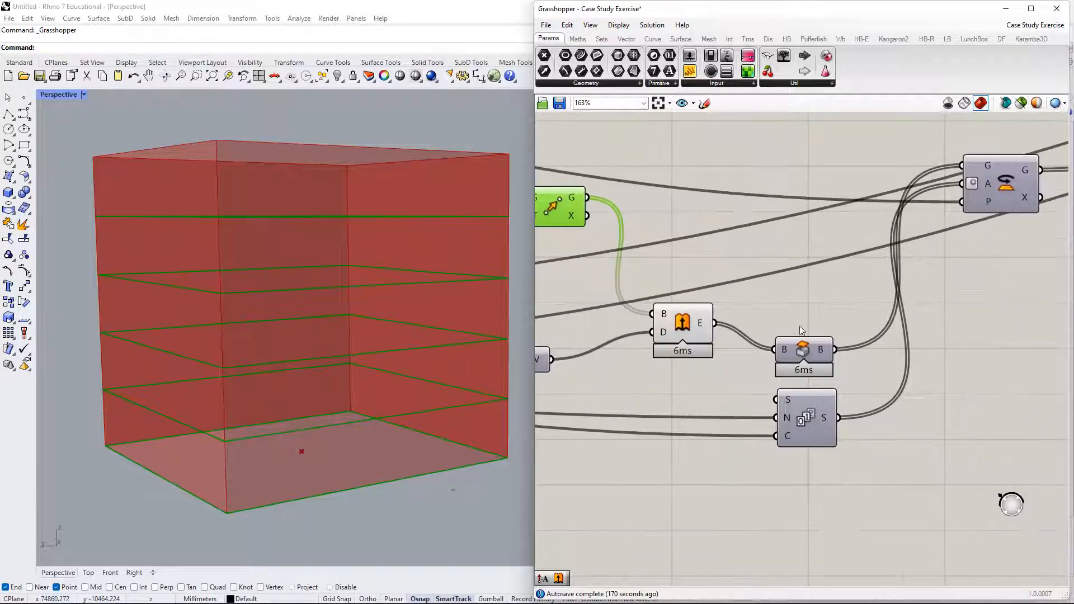
{"action": "left_click", "coordinate": [806, 312]}
{"action": "left_click_drag", "start_coordinate": [677, 323], "coordinate": [670, 276]}
{"action": "right_click_drag", "start_coordinate": [415, 175], "coordinate": [388, 282]}
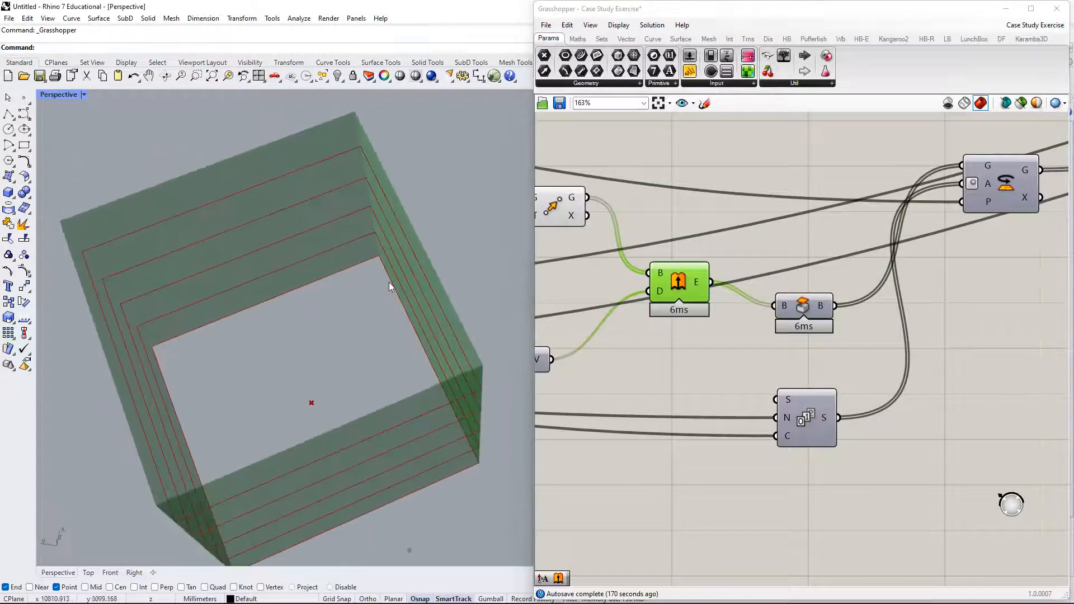
{"action": "right_click_drag", "start_coordinate": [434, 367], "coordinate": [350, 250]}
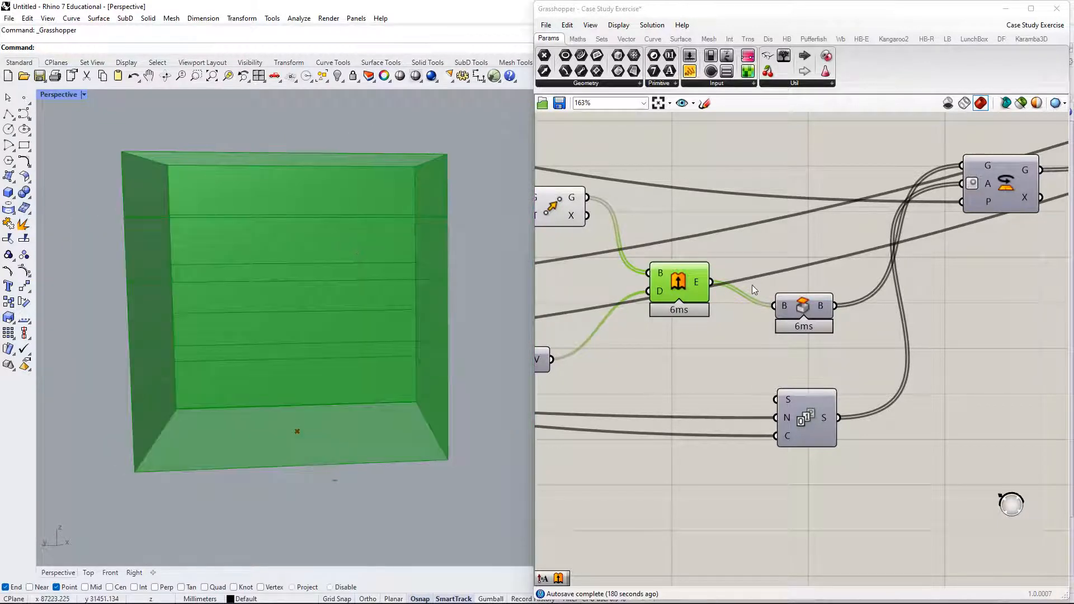
{"action": "right_click_drag", "start_coordinate": [280, 219], "coordinate": [335, 267]}
{"action": "right_click_drag", "start_coordinate": [394, 294], "coordinate": [417, 278]}
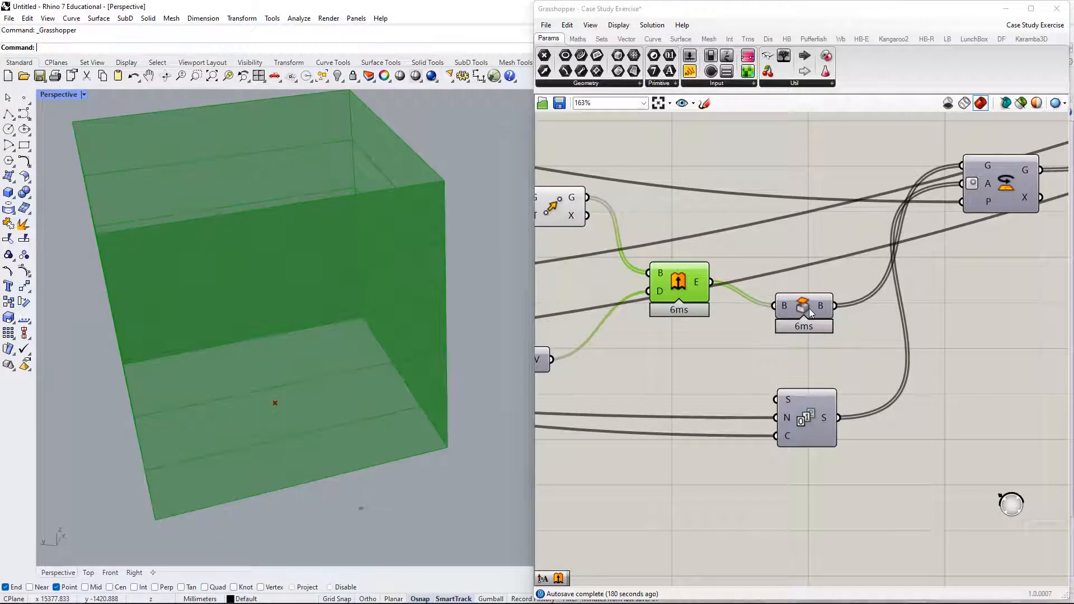
Shift the Cap component closer to Extrude and look up the Cap Holes component by searching for "cap".
{"action": "left_click_drag", "start_coordinate": [808, 308], "coordinate": [796, 291]}
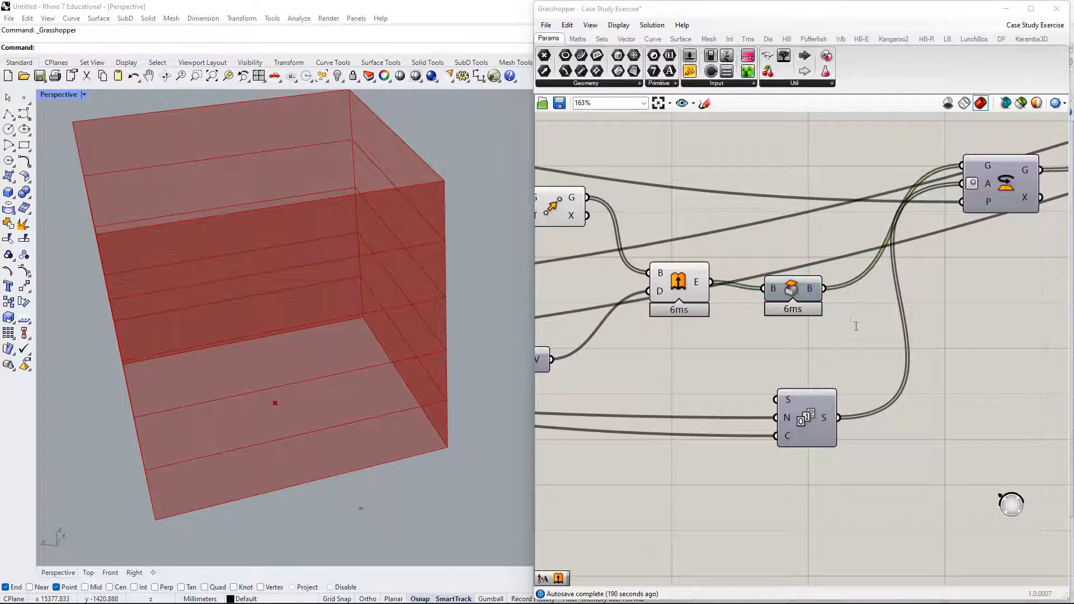
{"action": "double_click", "coordinate": [850, 320]}
{"action": "type", "text": "cap"}
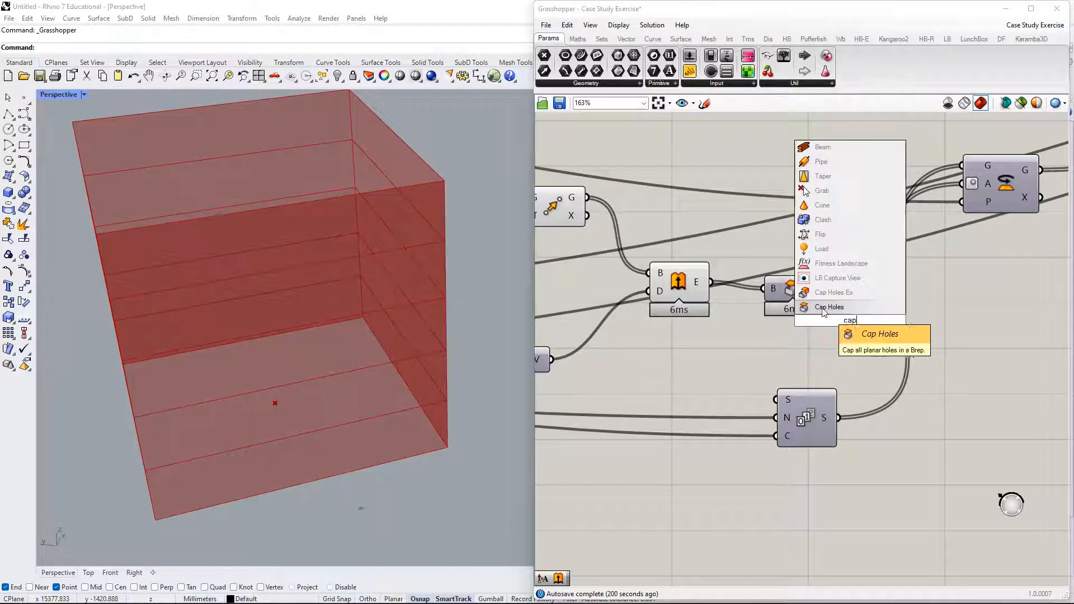
Shift the rotation angle Series lower and align the Extrude and Cap components in a straight line above it.
{"action": "left_click_drag", "start_coordinate": [811, 391], "coordinate": [814, 409]}
{"action": "left_click_drag", "start_coordinate": [798, 289], "coordinate": [797, 275]}
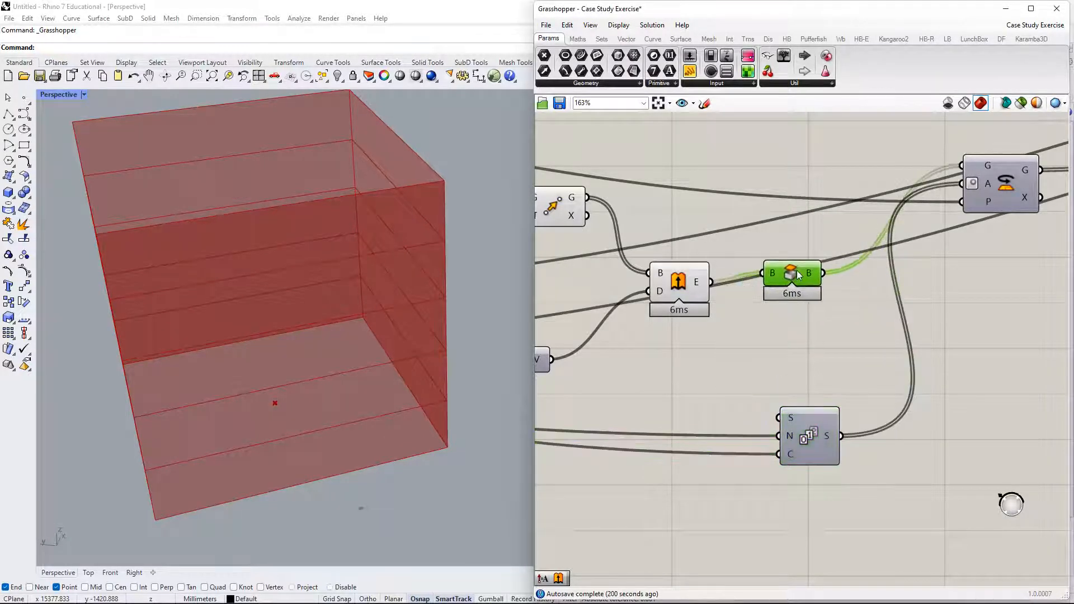
{"action": "left_click_drag", "start_coordinate": [692, 287], "coordinate": [697, 314]}
{"action": "left_click_drag", "start_coordinate": [793, 282], "coordinate": [792, 324]}
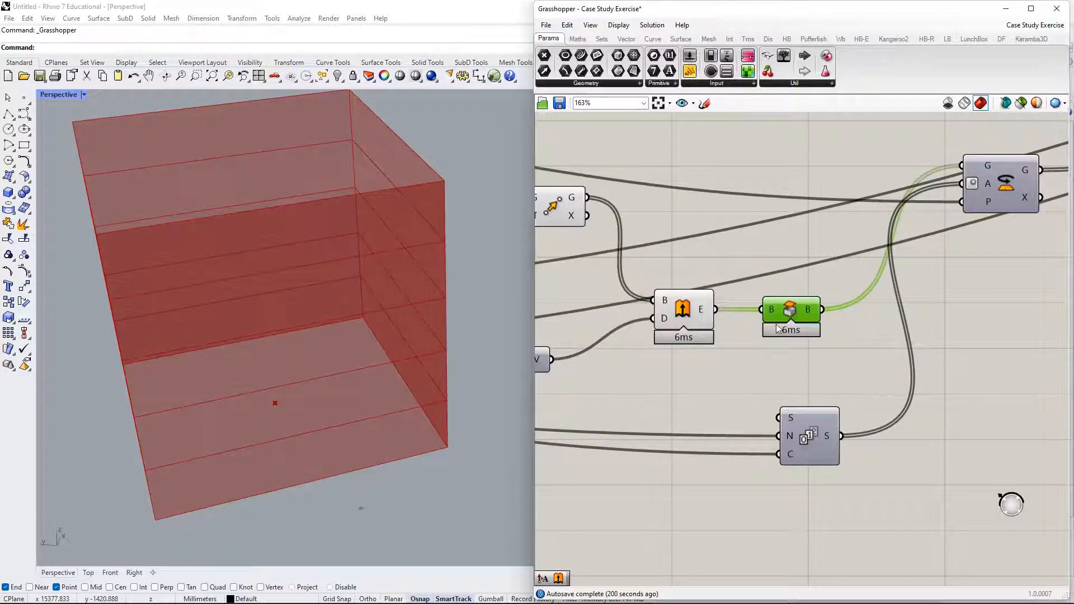
Enable the Cap component's preview, disable the Extrude component's preview and inspect the closed floor volumes.
{"action": "right_click", "coordinate": [794, 307]}
{"action": "left_click", "coordinate": [824, 324]}
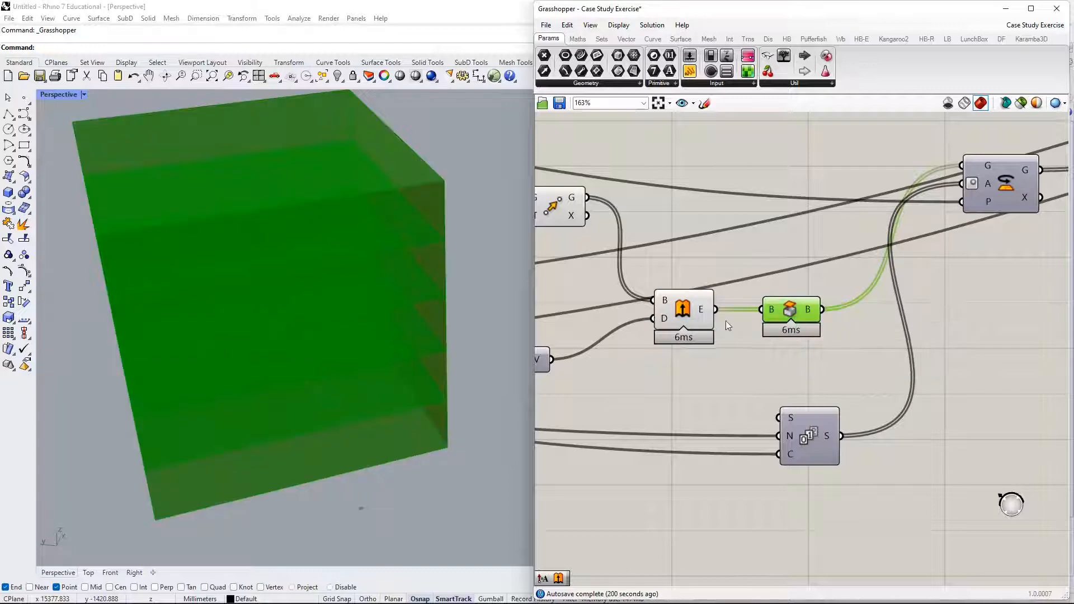
{"action": "right_click", "coordinate": [688, 318]}
{"action": "left_click", "coordinate": [720, 339]}
{"action": "right_click_drag", "start_coordinate": [633, 268], "coordinate": [709, 266]}
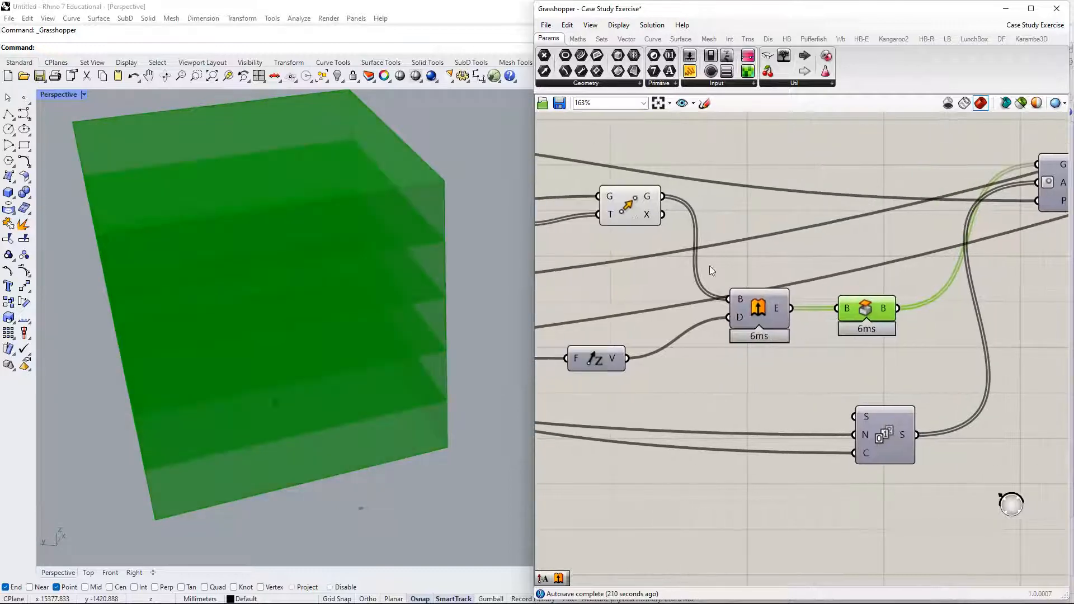
{"action": "left_click", "coordinate": [854, 352]}
{"action": "right_click_drag", "start_coordinate": [324, 218], "coordinate": [364, 190]}
{"action": "right_click_drag", "start_coordinate": [386, 327], "coordinate": [440, 329]}
{"action": "right_click_drag", "start_coordinate": [1005, 371], "coordinate": [928, 366]}
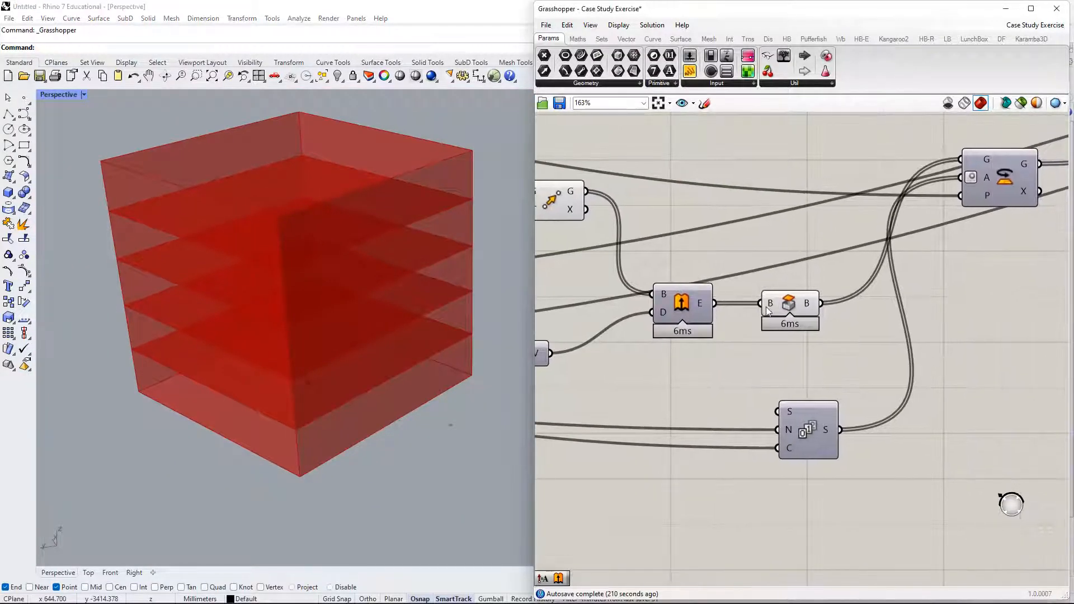
Trace the floor geometry from the Move component through Extrude to Cap, highlighting each component's result in the model.
{"action": "right_click_drag", "start_coordinate": [767, 311], "coordinate": [675, 317]}
{"action": "mouse_move", "coordinate": [875, 159]}
{"action": "left_mouse_down"}
{"action": "mouse_move", "coordinate": [875, 244]}
{"action": "mouse_move", "coordinate": [871, 146]}
{"action": "mouse_move", "coordinate": [888, 143]}
{"action": "left_mouse_up"}
{"action": "scroll", "coordinate": [911, 270], "scroll_direction": "down", "scroll_amount": 3}
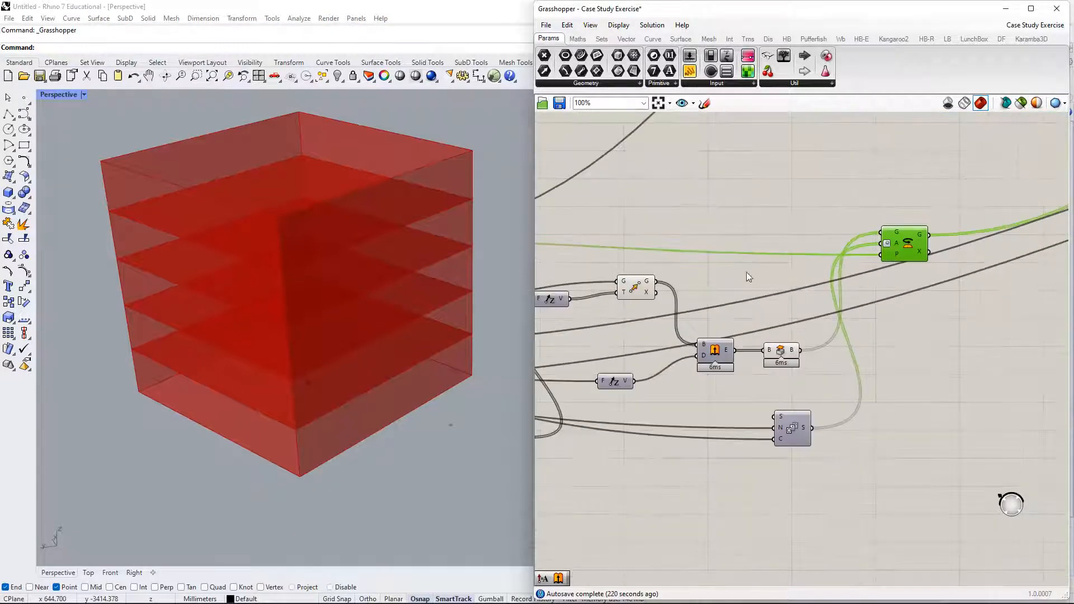
{"action": "right_click_drag", "start_coordinate": [756, 286], "coordinate": [907, 243]}
{"action": "scroll", "coordinate": [863, 246], "scroll_direction": "down", "scroll_amount": 1}
{"action": "left_click", "coordinate": [803, 236]}
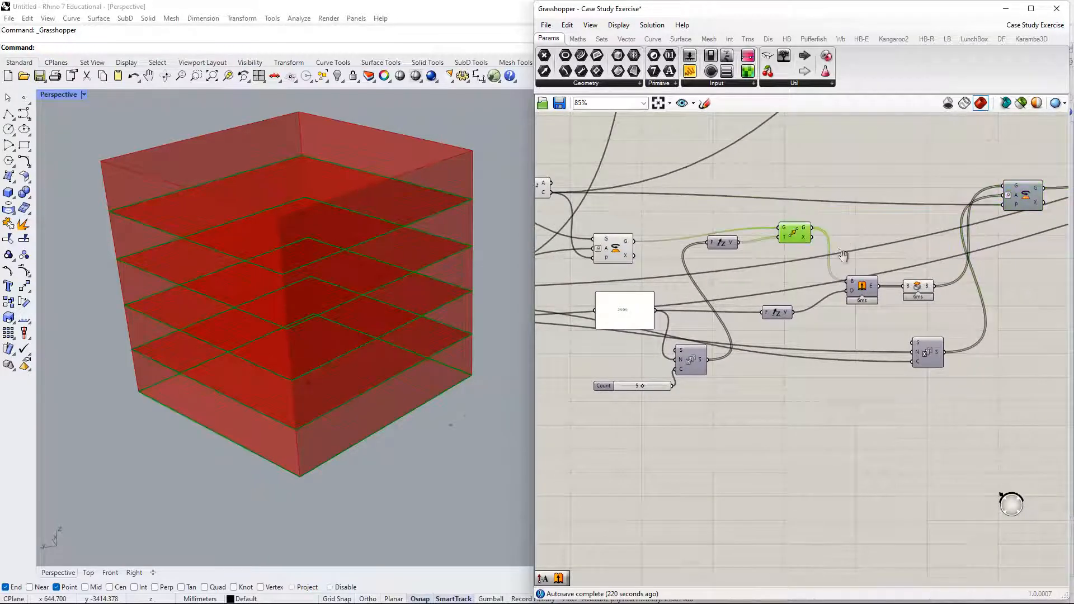
{"action": "right_click_drag", "start_coordinate": [842, 256], "coordinate": [790, 268]}
{"action": "left_click", "coordinate": [809, 299]}
{"action": "left_click", "coordinate": [864, 299]}
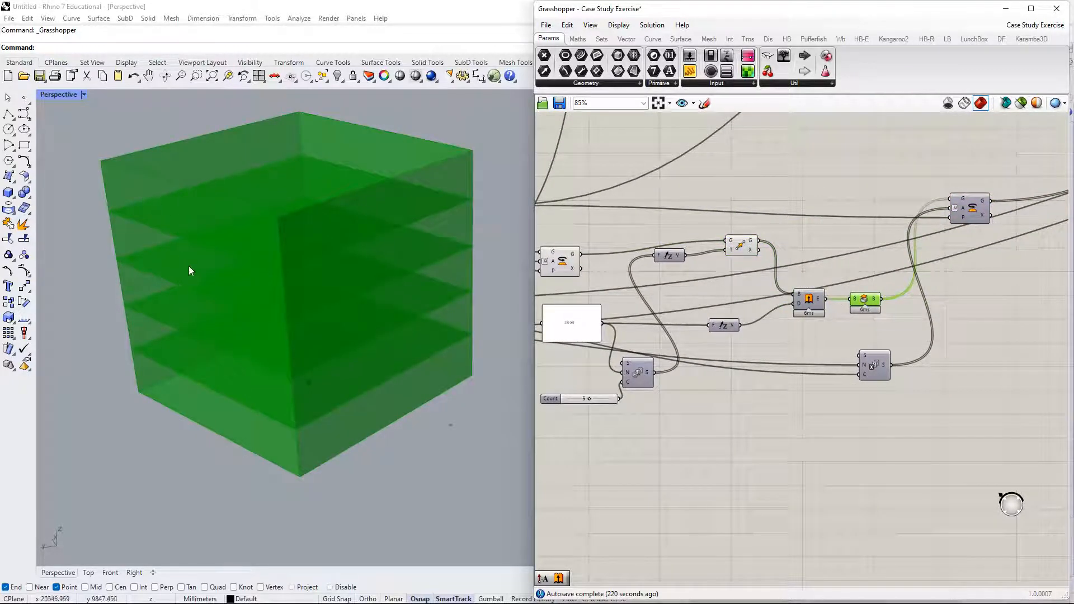
{"action": "right_click_drag", "start_coordinate": [189, 271], "coordinate": [242, 233]}
Compare the Rotate component fed by Cap with the earlier Rotate component that turns the base rectangle, checking their inputs.
{"action": "right_click_drag", "start_coordinate": [844, 227], "coordinate": [864, 284]}
{"action": "left_click_drag", "start_coordinate": [927, 224], "coordinate": [924, 220]}
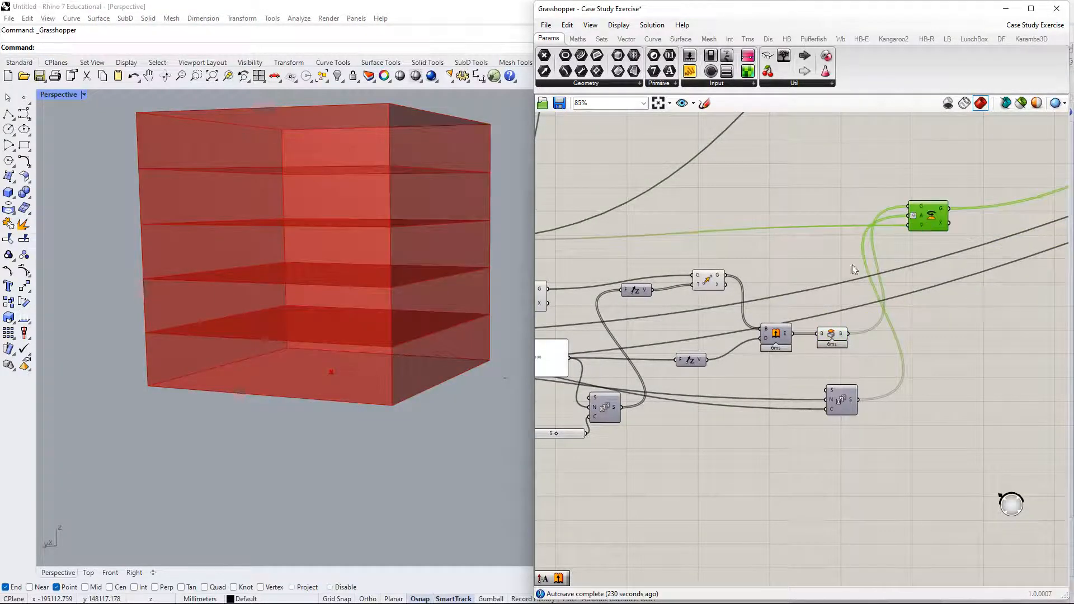
{"action": "right_click_drag", "start_coordinate": [722, 285], "coordinate": [787, 264]}
{"action": "left_click", "coordinate": [600, 254]}
{"action": "left_click_drag", "start_coordinate": [601, 258], "coordinate": [598, 257]}
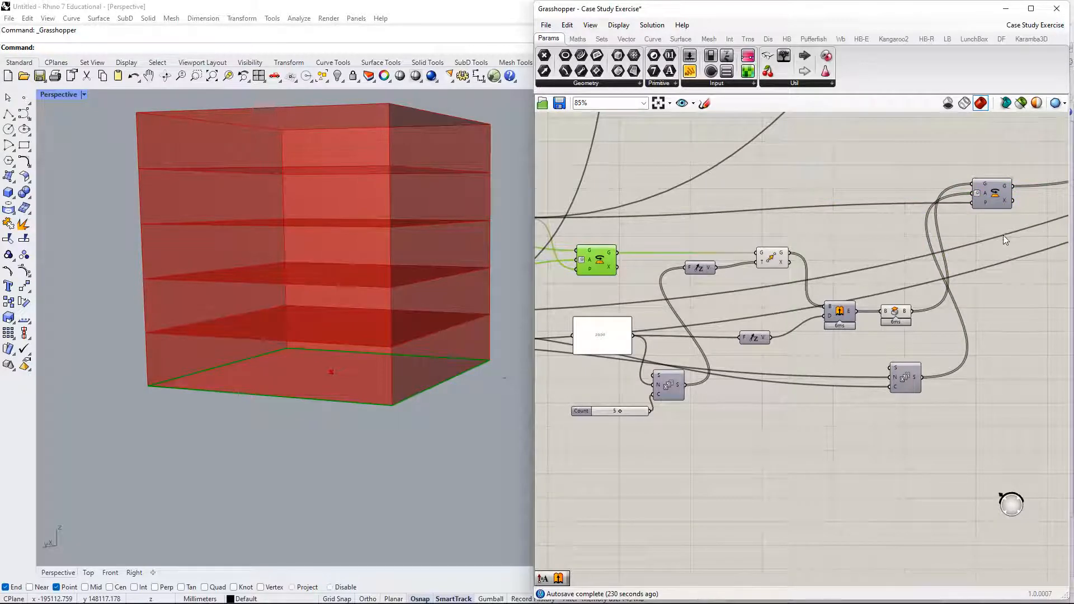
{"action": "right_click_drag", "start_coordinate": [1001, 234], "coordinate": [948, 239]}
{"action": "left_click_drag", "start_coordinate": [943, 202], "coordinate": [952, 209]}
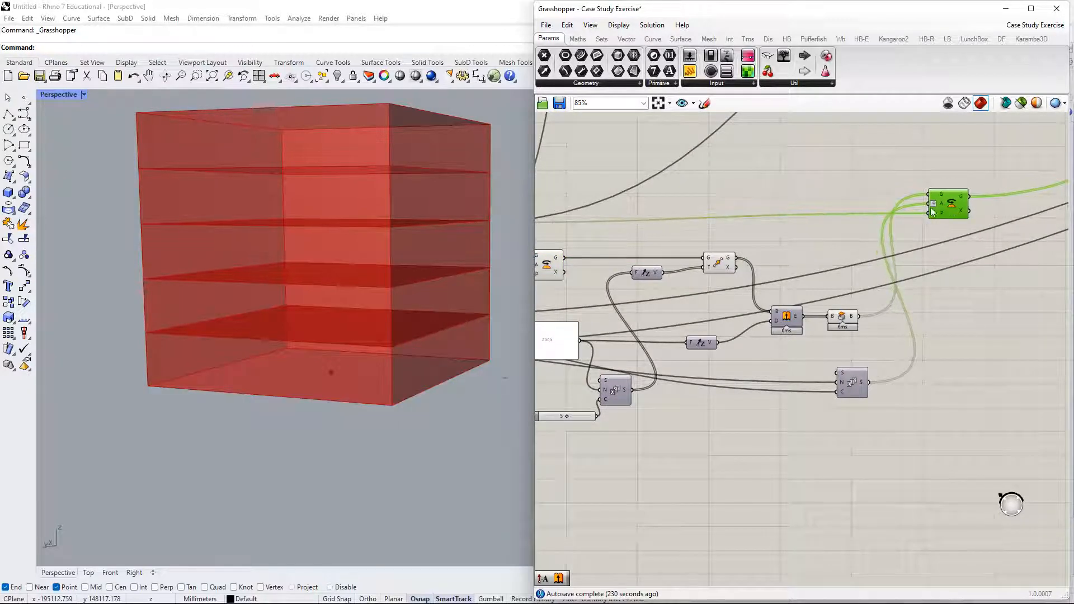
{"action": "right_click_drag", "start_coordinate": [546, 256], "coordinate": [693, 250]}
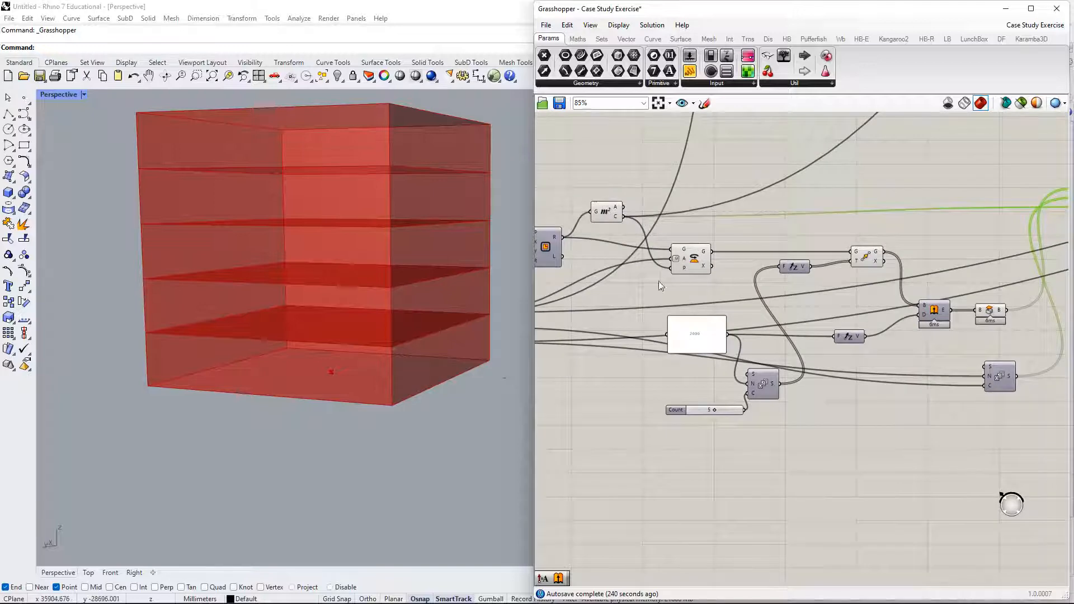
{"action": "right_click_drag", "start_coordinate": [901, 252], "coordinate": [847, 233]}
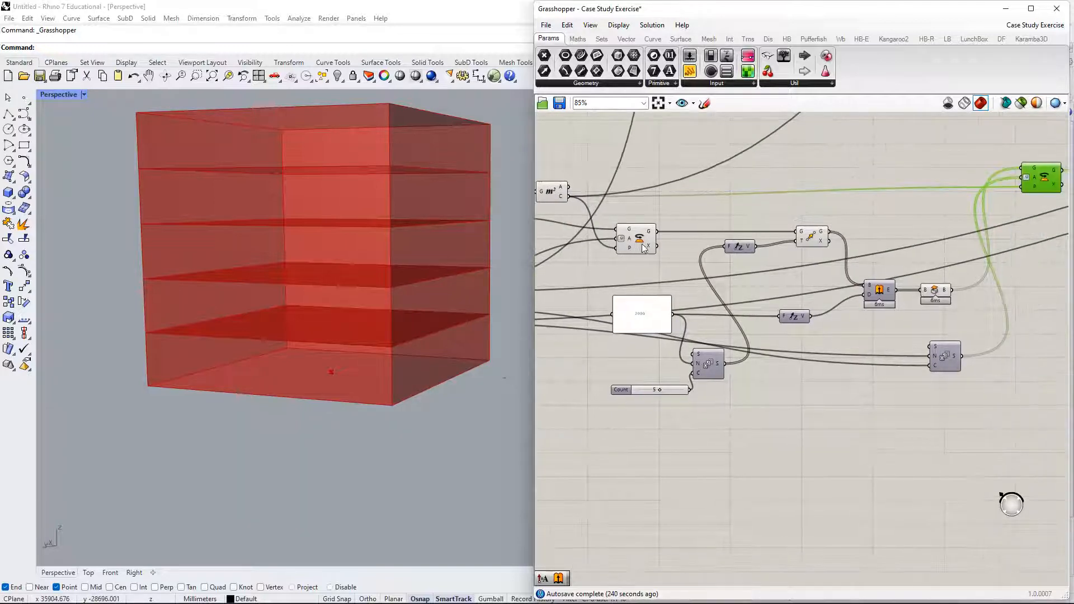
{"action": "right_click_drag", "start_coordinate": [643, 248], "coordinate": [826, 209]}
{"action": "right_click_drag", "start_coordinate": [747, 224], "coordinate": [496, 271]}
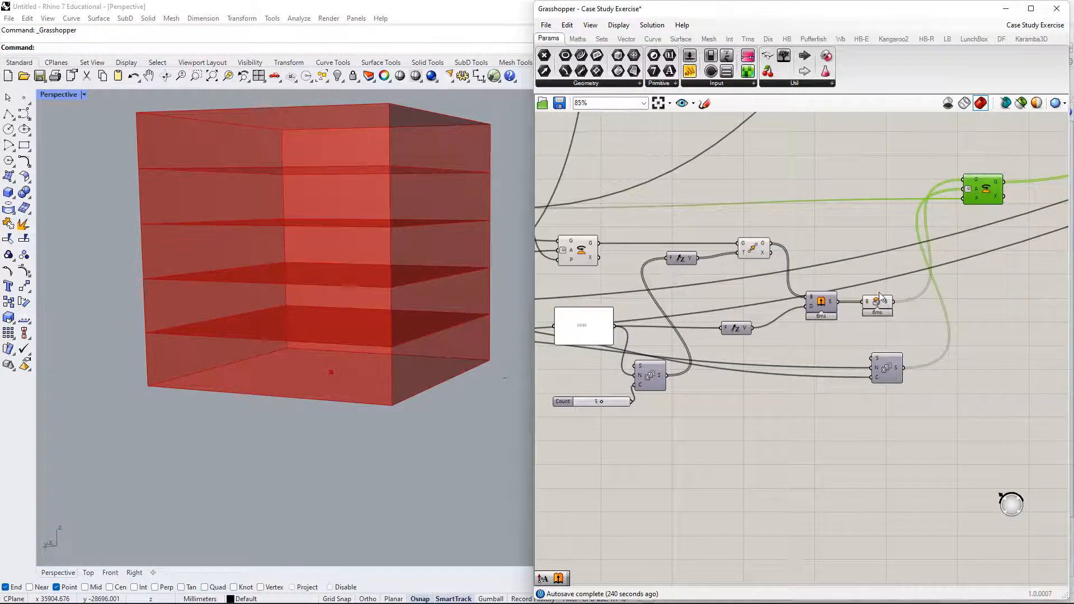
Turn on the preview of the Rotate component after Cap and compare the rotated floors with the highlighted capped volumes.
{"action": "left_click", "coordinate": [880, 300]}
{"action": "right_click", "coordinate": [975, 200]}
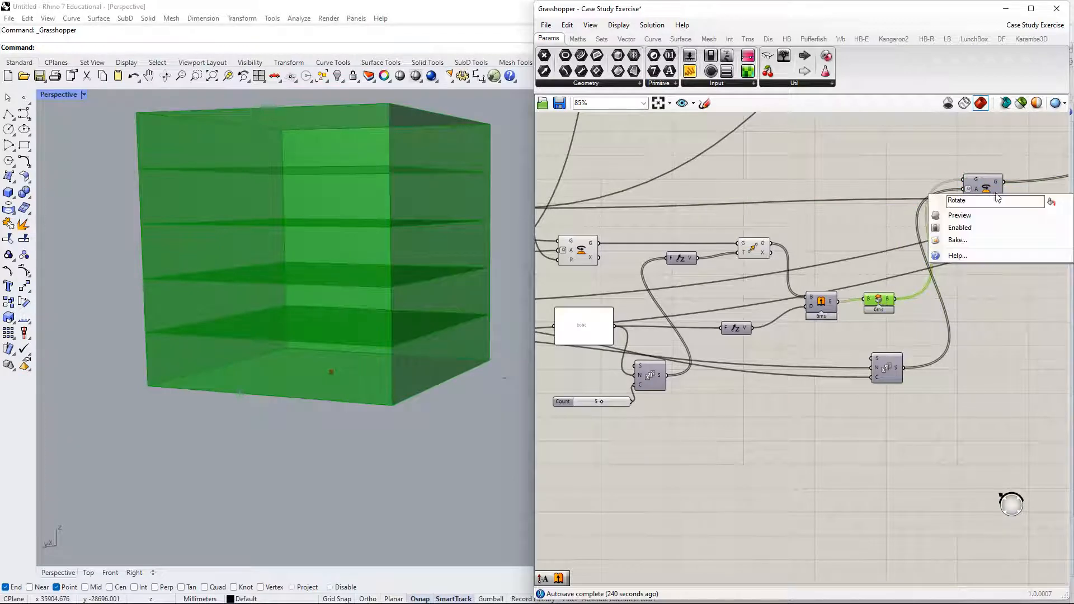
{"action": "left_click", "coordinate": [998, 217]}
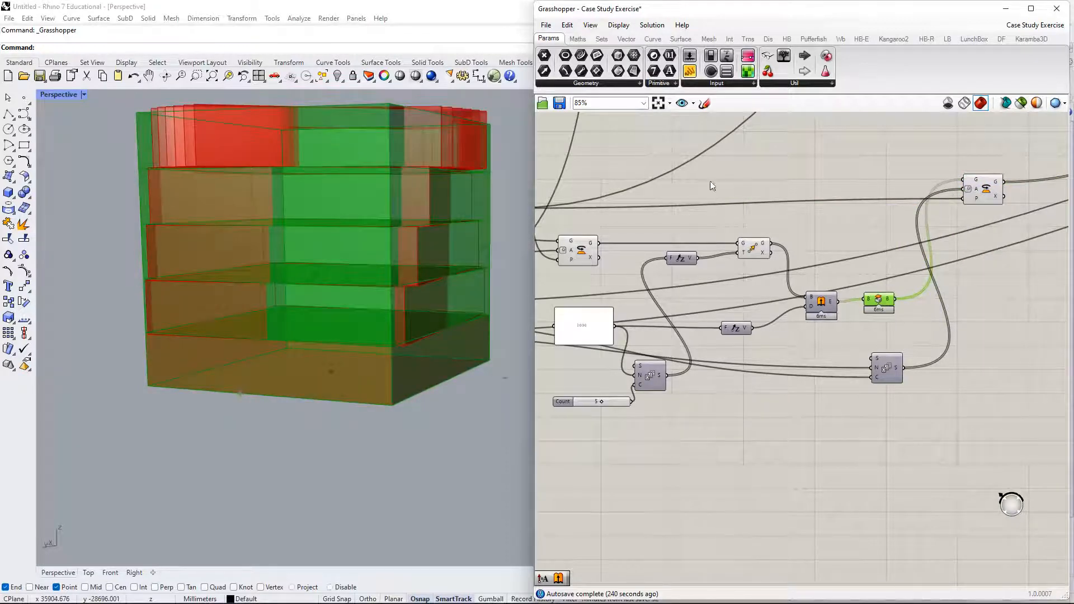
{"action": "right_click_drag", "start_coordinate": [397, 187], "coordinate": [398, 225]}
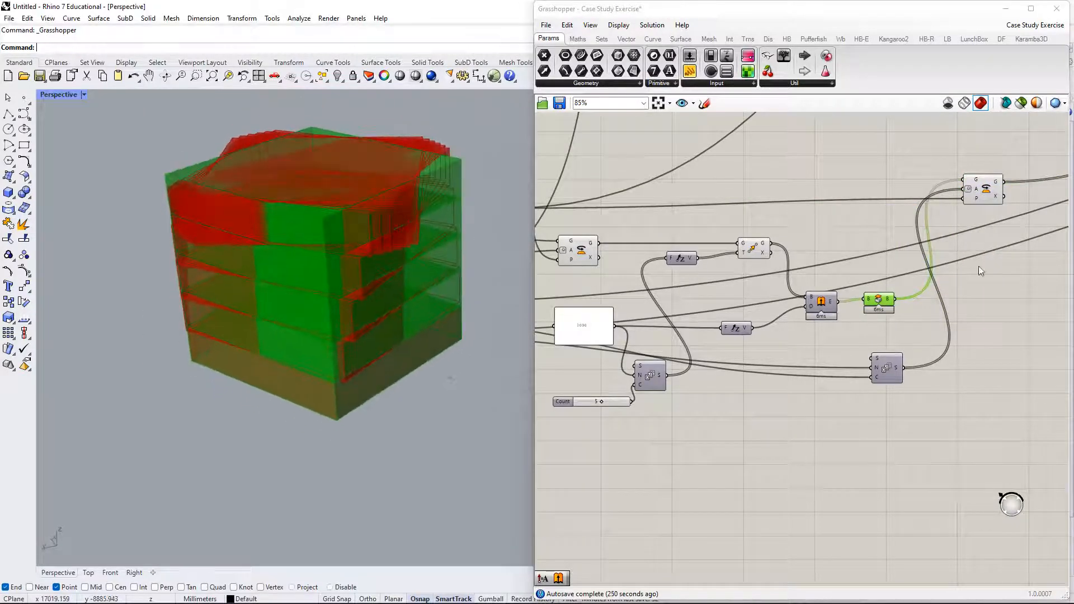
Examine the Cap and Series inputs of the second Rotate component, bringing the Series closer beneath Cap.
{"action": "right_click_drag", "start_coordinate": [928, 261], "coordinate": [985, 224]}
{"action": "left_click_drag", "start_coordinate": [931, 266], "coordinate": [926, 269]}
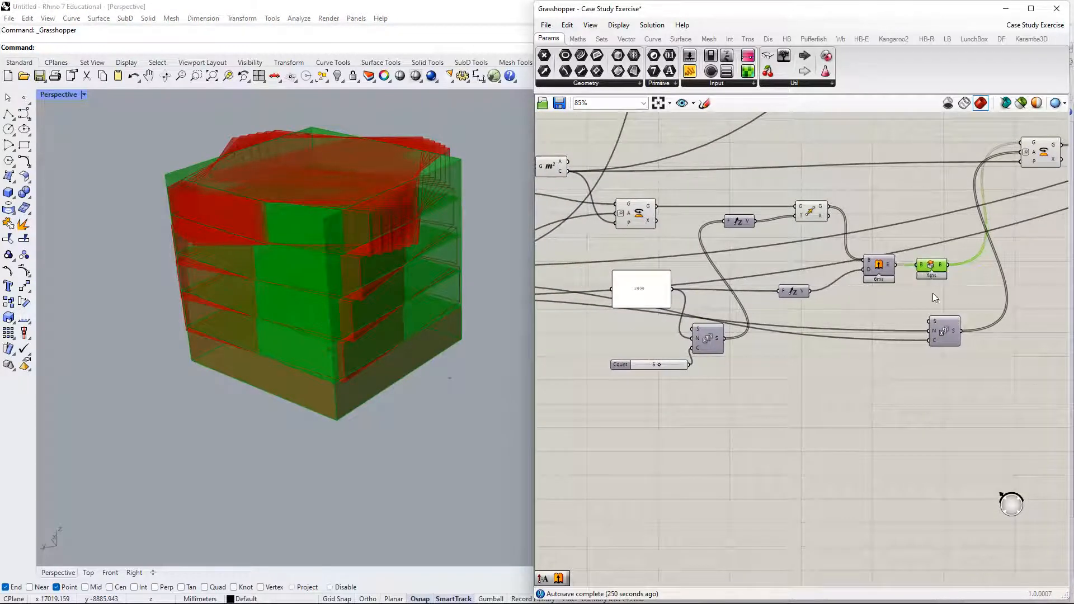
{"action": "left_click_drag", "start_coordinate": [935, 326], "coordinate": [920, 309]}
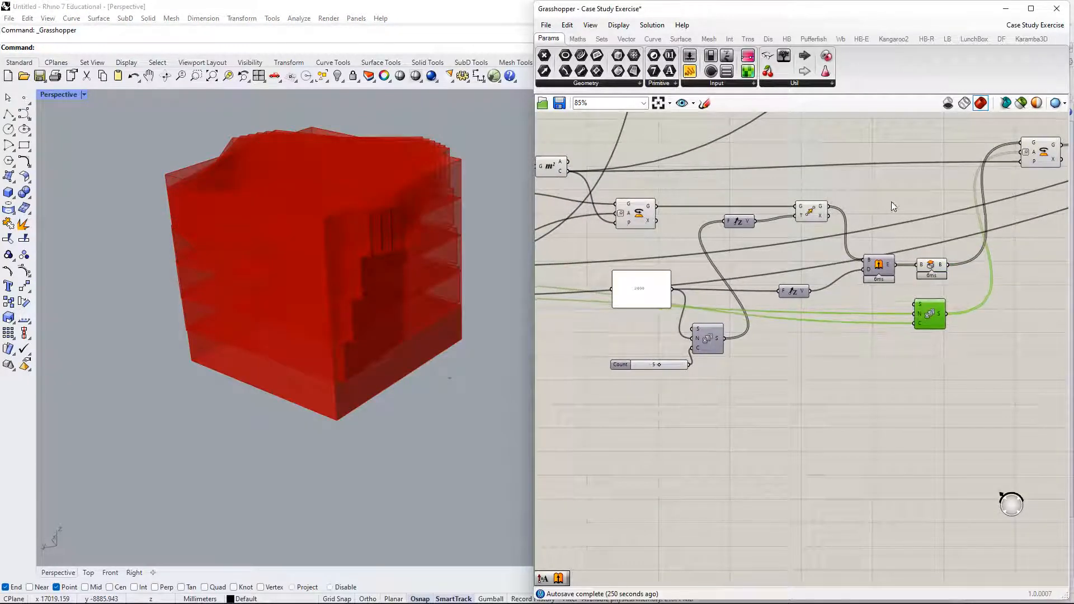
{"action": "right_click_drag", "start_coordinate": [916, 194], "coordinate": [836, 258]}
{"action": "left_click_drag", "start_coordinate": [961, 222], "coordinate": [958, 237]}
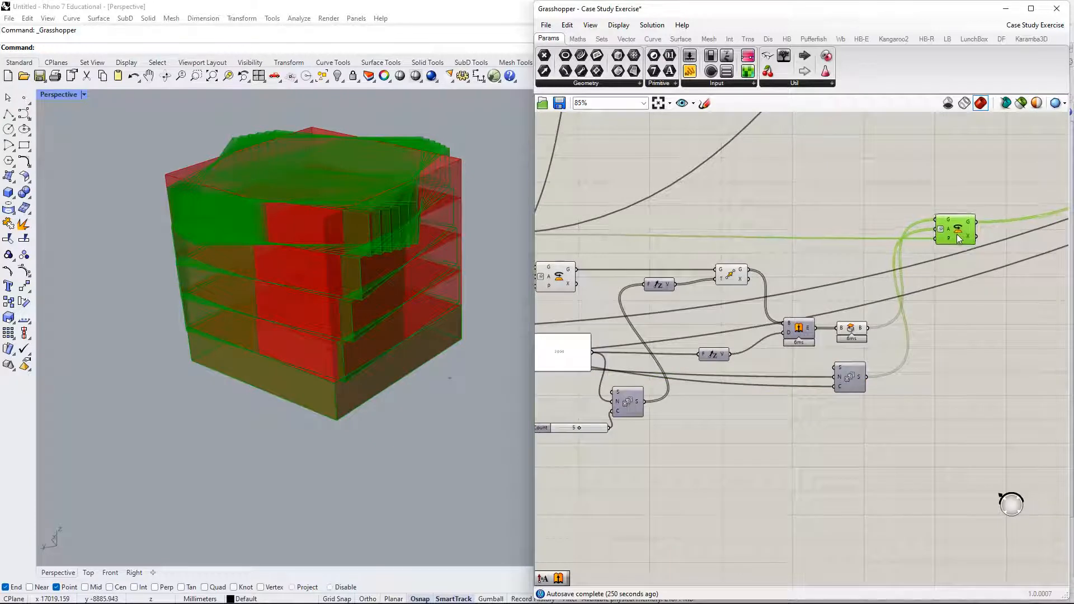
Select the first Rotate component to highlight the base rectangle it turns.
{"action": "right_click_drag", "start_coordinate": [742, 235], "coordinate": [870, 194]}
{"action": "left_click_drag", "start_coordinate": [680, 222], "coordinate": [685, 226]}
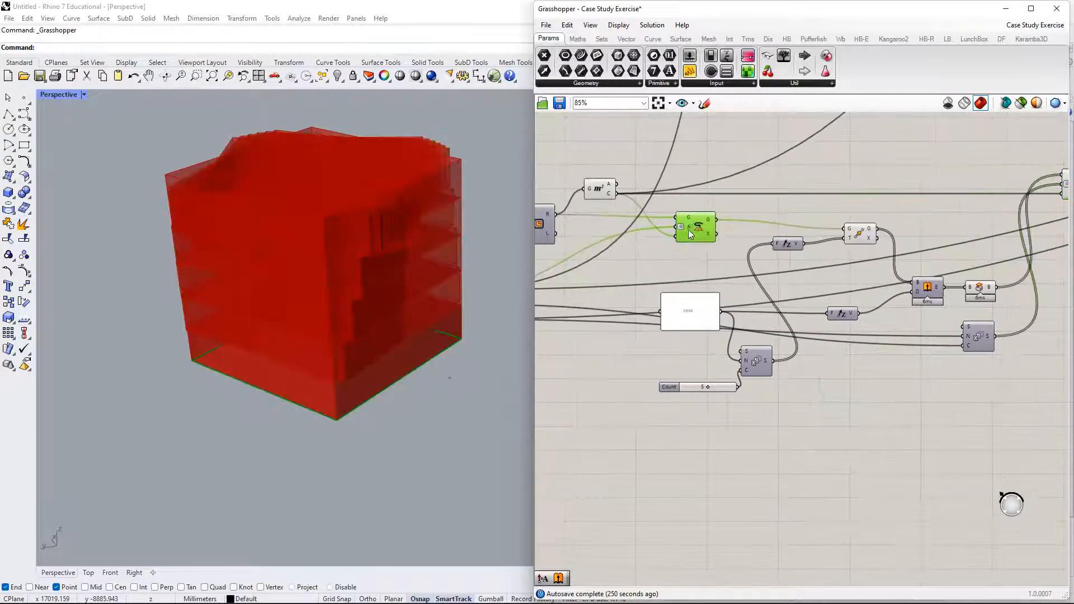
{"action": "right_click_drag", "start_coordinate": [682, 218], "coordinate": [634, 228]}
{"action": "left_click_drag", "start_coordinate": [632, 226], "coordinate": [631, 218]}
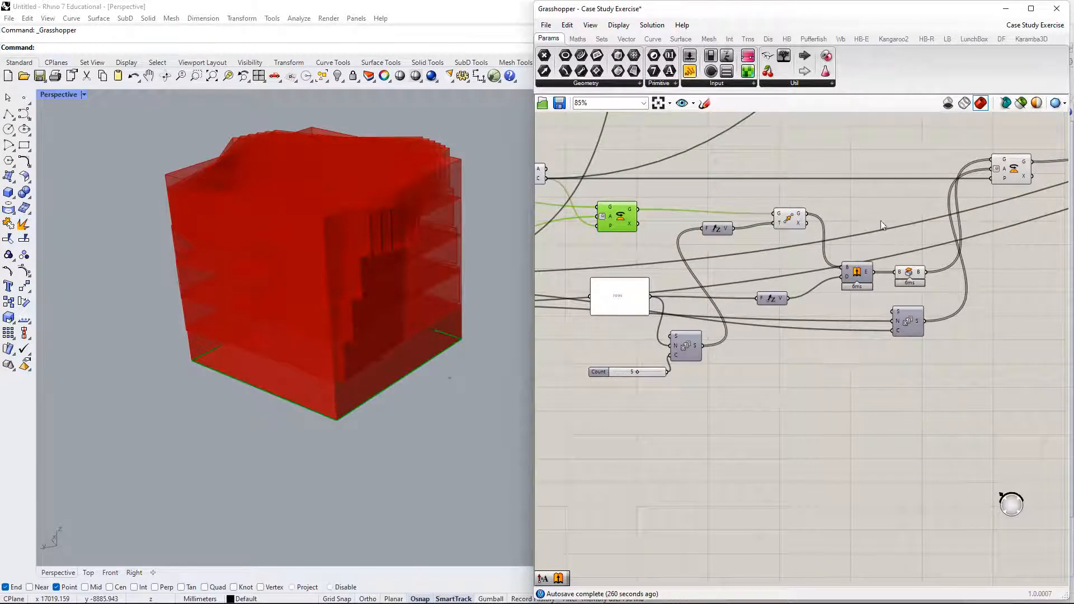
Highlight the second Rotate component's floors and move its angle Series below the extrusion's Unit Z vector.
{"action": "left_click_drag", "start_coordinate": [1008, 176], "coordinate": [1002, 170]}
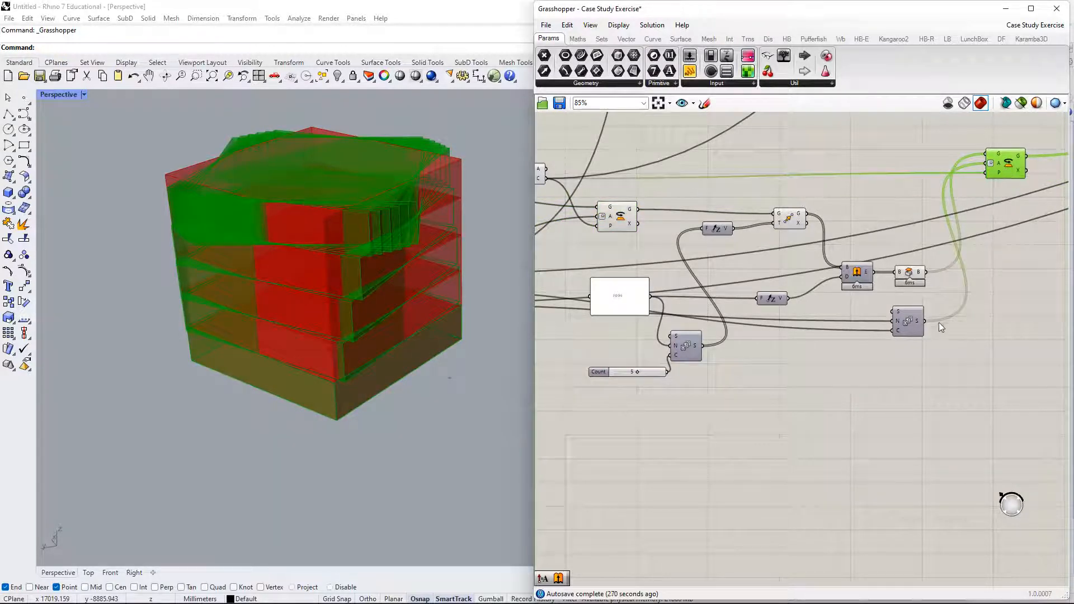
{"action": "left_click_drag", "start_coordinate": [907, 320], "coordinate": [782, 360]}
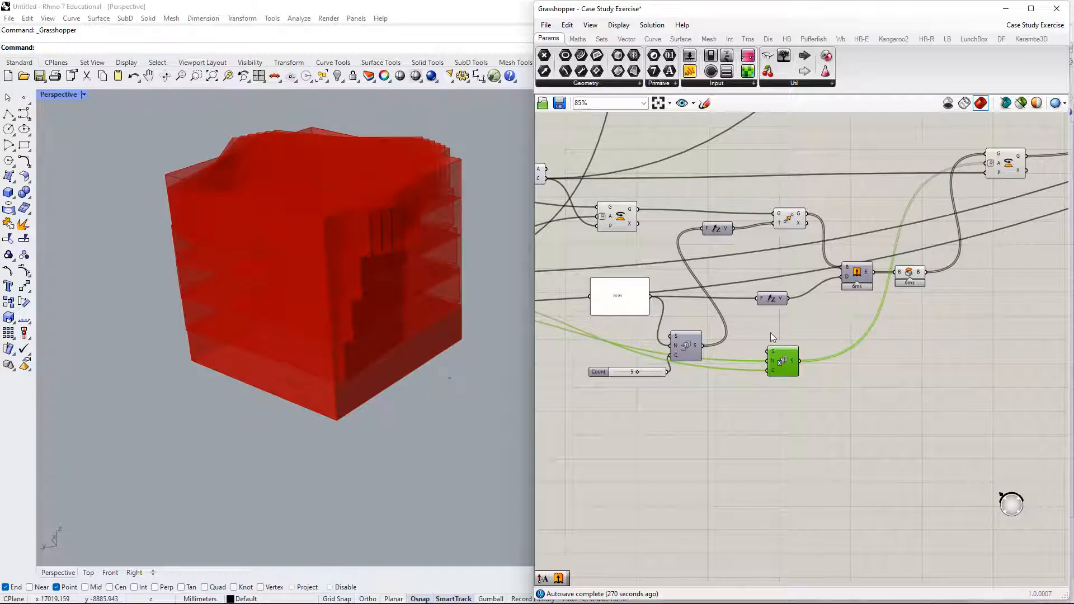
{"action": "mouse_move", "coordinate": [770, 332]}
{"action": "right_mouse_down"}
{"action": "mouse_move", "coordinate": [931, 296]}
{"action": "mouse_move", "coordinate": [778, 335]}
{"action": "right_mouse_up"}
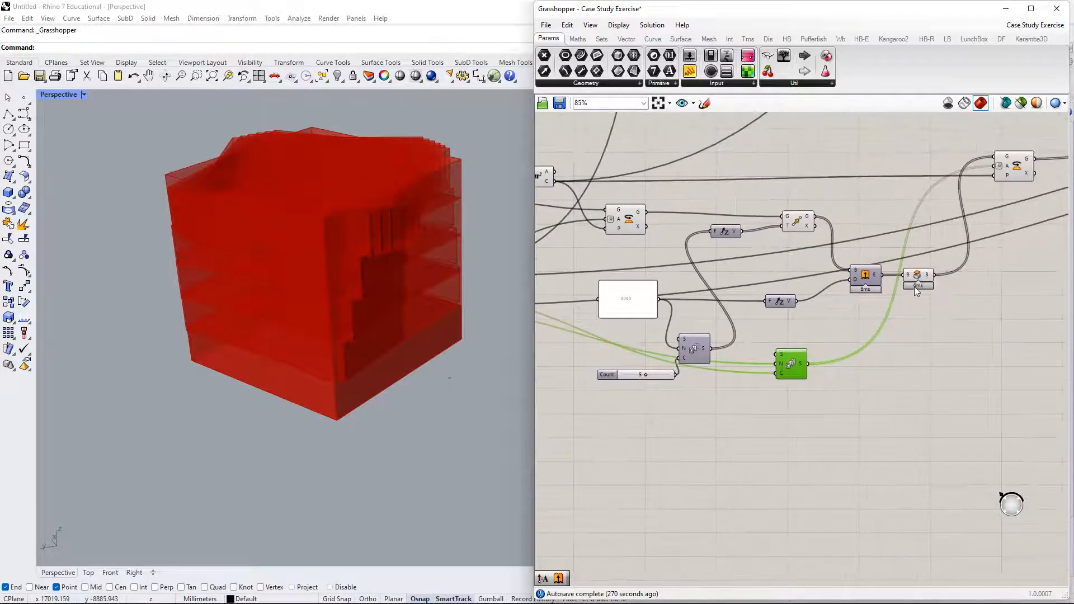
Turn off the previews of the Cap, Move and first Rotate components.
{"action": "right_click_drag", "start_coordinate": [913, 286], "coordinate": [870, 293]}
{"action": "right_click", "coordinate": [882, 284]}
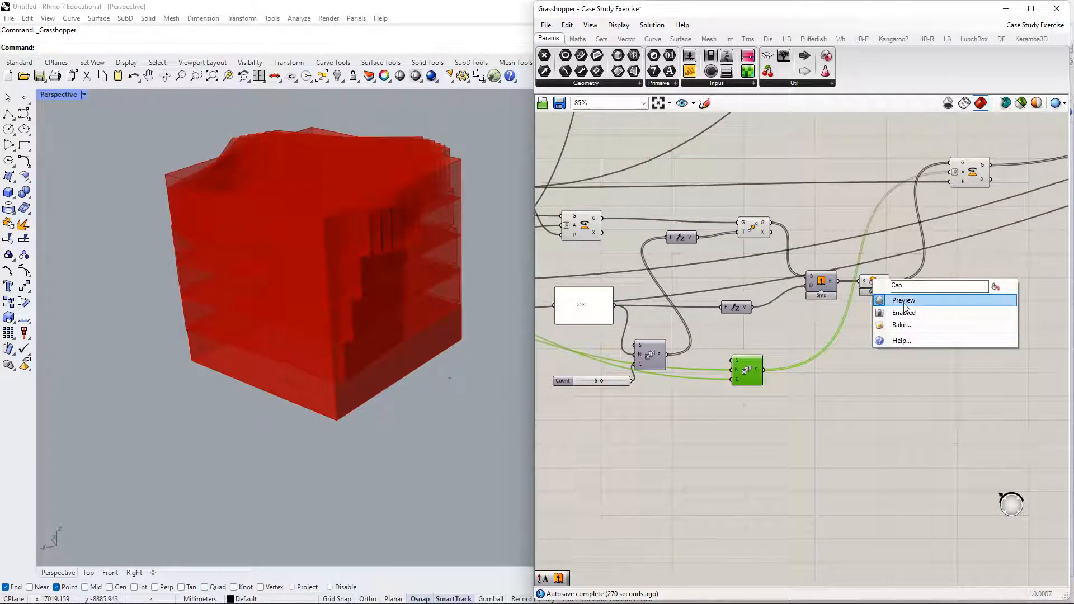
{"action": "left_click", "coordinate": [902, 296]}
{"action": "right_click", "coordinate": [755, 232]}
{"action": "left_click", "coordinate": [816, 249]}
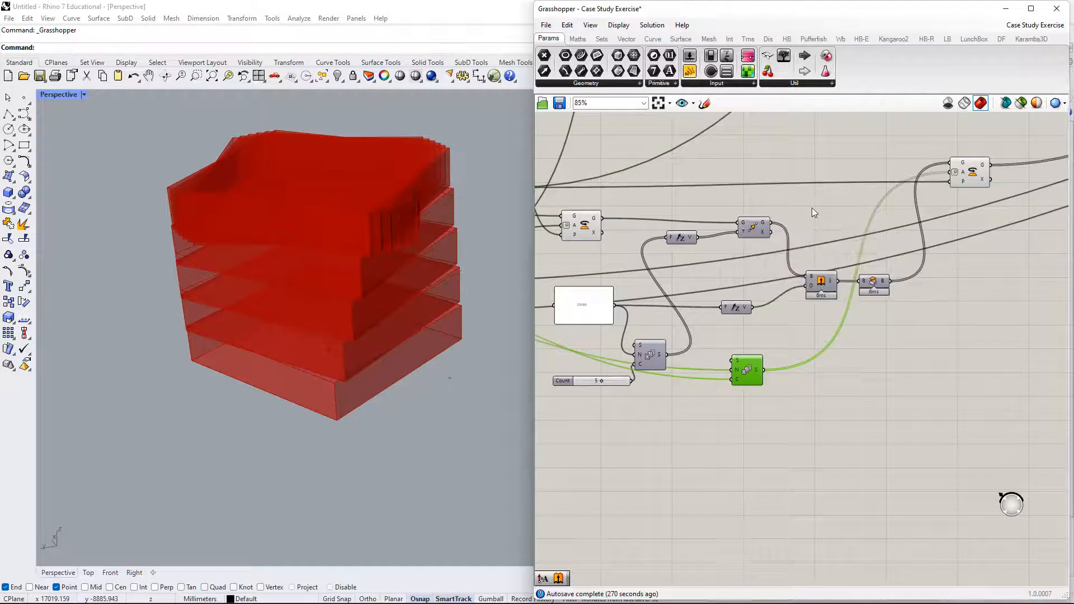
{"action": "right_click_drag", "start_coordinate": [674, 219], "coordinate": [737, 206]}
{"action": "right_click", "coordinate": [649, 215]}
{"action": "left_click", "coordinate": [713, 231]}
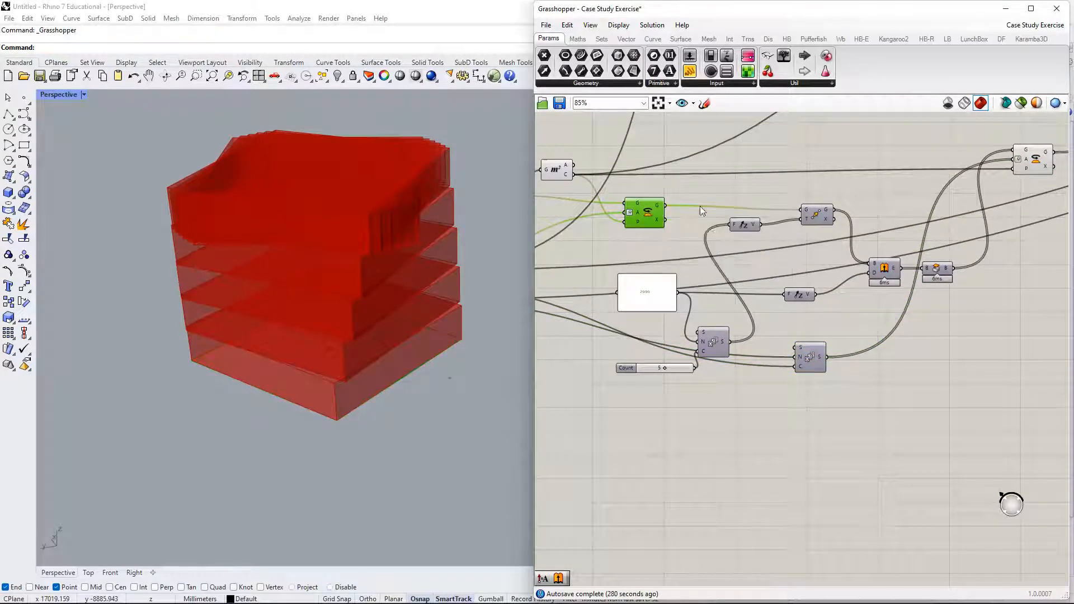
Move the second Rotate component down so it sits beside the Cap component and its angle Series.
{"action": "right_click_drag", "start_coordinate": [598, 179], "coordinate": [730, 208]}
{"action": "right_click", "coordinate": [687, 200]}
{"action": "left_click", "coordinate": [727, 216]}
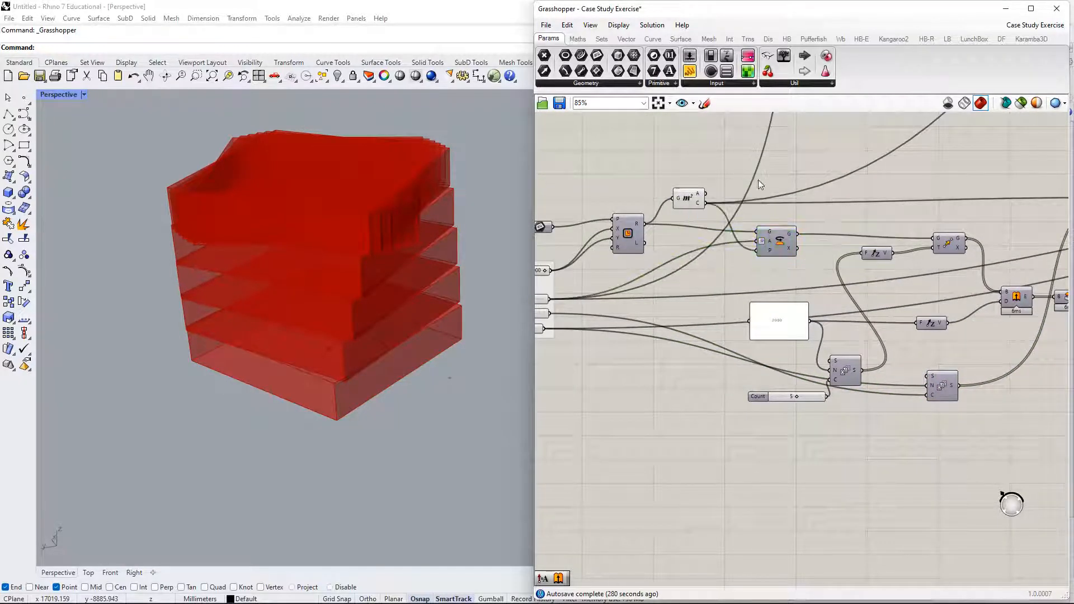
{"action": "scroll", "coordinate": [791, 203], "scroll_direction": "down", "scroll_amount": 2}
{"action": "right_click_drag", "start_coordinate": [1041, 236], "coordinate": [838, 277]}
{"action": "scroll", "coordinate": [855, 235], "scroll_direction": "up", "scroll_amount": 3}
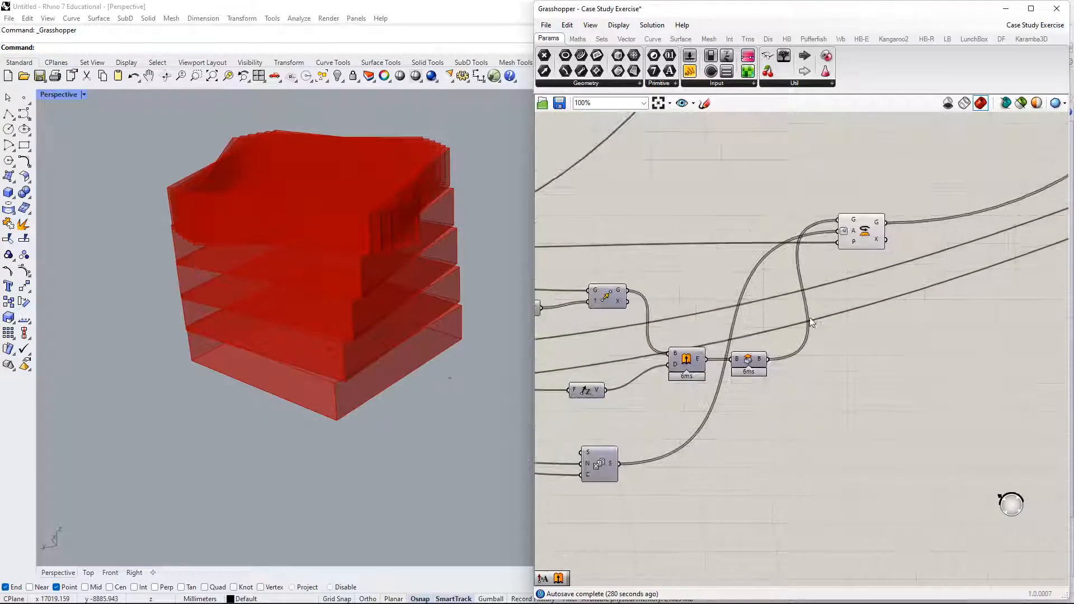
{"action": "right_click_drag", "start_coordinate": [849, 239], "coordinate": [878, 213]}
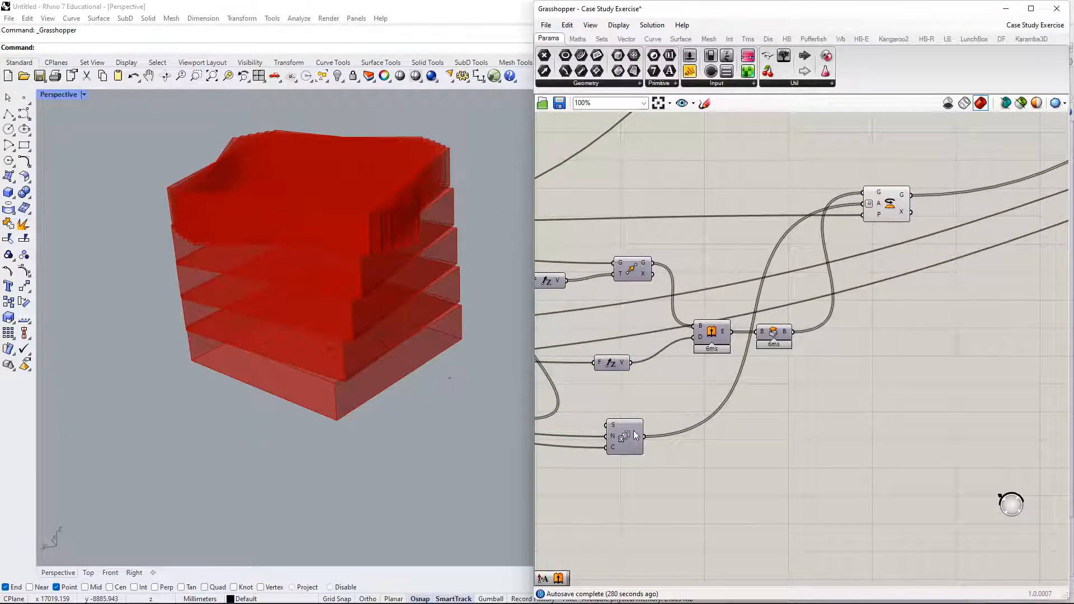
{"action": "left_click_drag", "start_coordinate": [876, 198], "coordinate": [876, 368]}
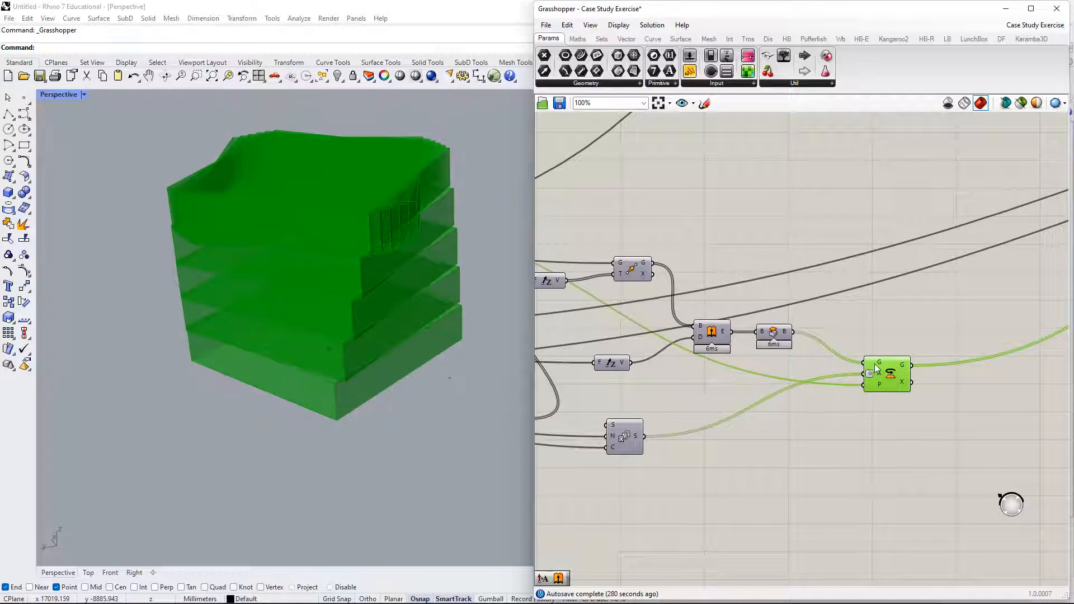
Add a Panel connected to the Cap component's Brep output and place it above Cap.
{"action": "left_click", "coordinate": [777, 338]}
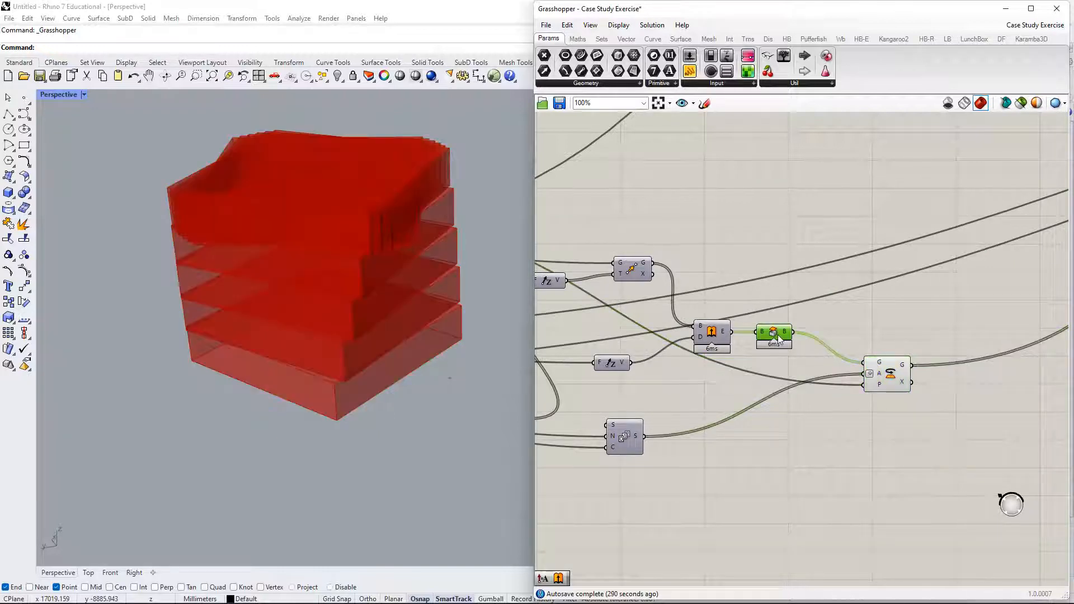
{"action": "mouse_move", "coordinate": [785, 336]}
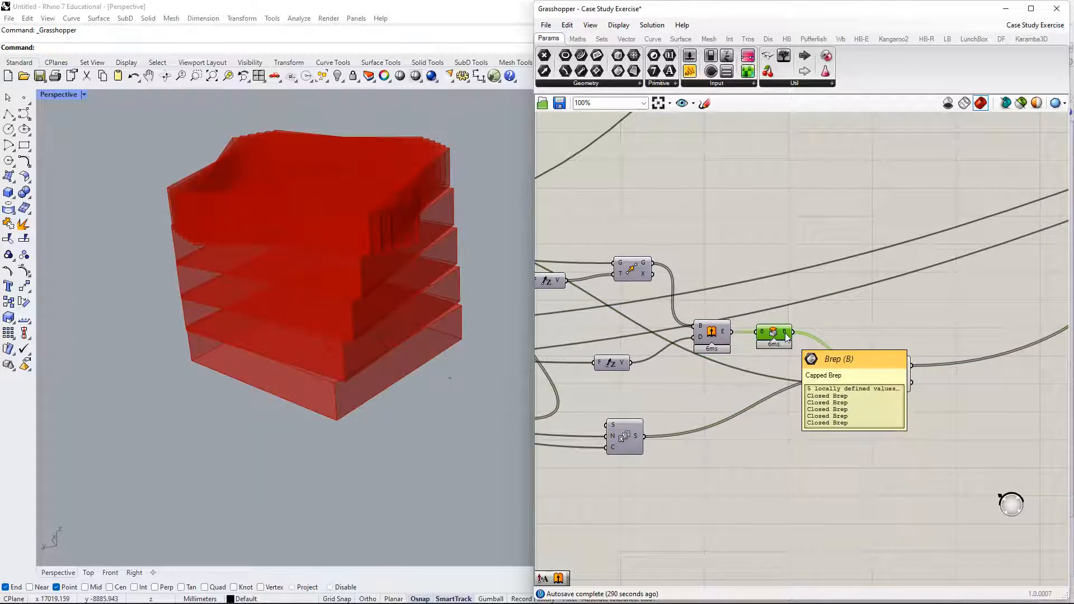
{"action": "double_click", "coordinate": [837, 305]}
{"action": "type", "text": "Panel"}
{"action": "key", "text": "Return"}
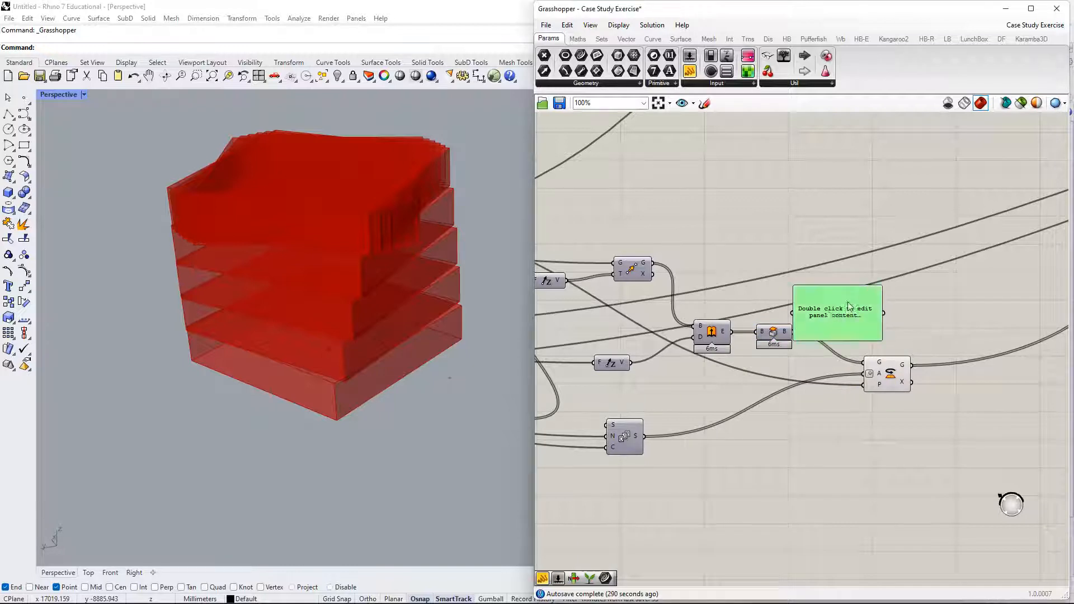
{"action": "left_click_drag", "start_coordinate": [793, 332], "coordinate": [892, 323]}
{"action": "left_click_drag", "start_coordinate": [857, 267], "coordinate": [851, 228]}
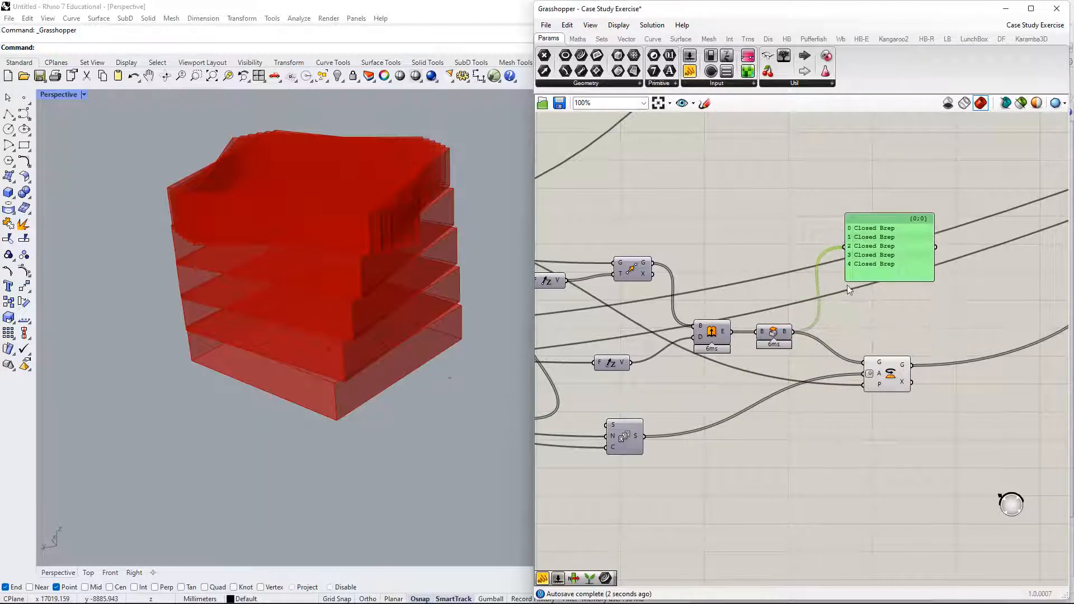
Add a Panel connected to the second Rotate's Geometry output and lengthen it to fit the whole list.
{"action": "right_click_drag", "start_coordinate": [897, 311], "coordinate": [857, 274]}
{"action": "left_click_drag", "start_coordinate": [840, 334], "coordinate": [875, 330]}
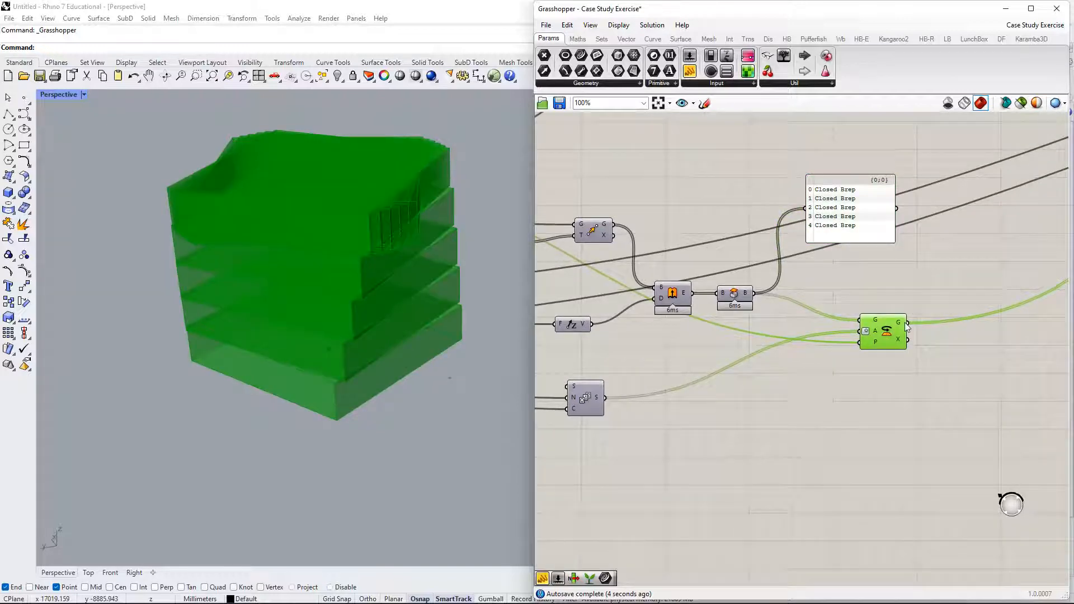
{"action": "double_click", "coordinate": [957, 348]}
{"action": "type", "text": "//"}
{"action": "key", "text": "Return"}
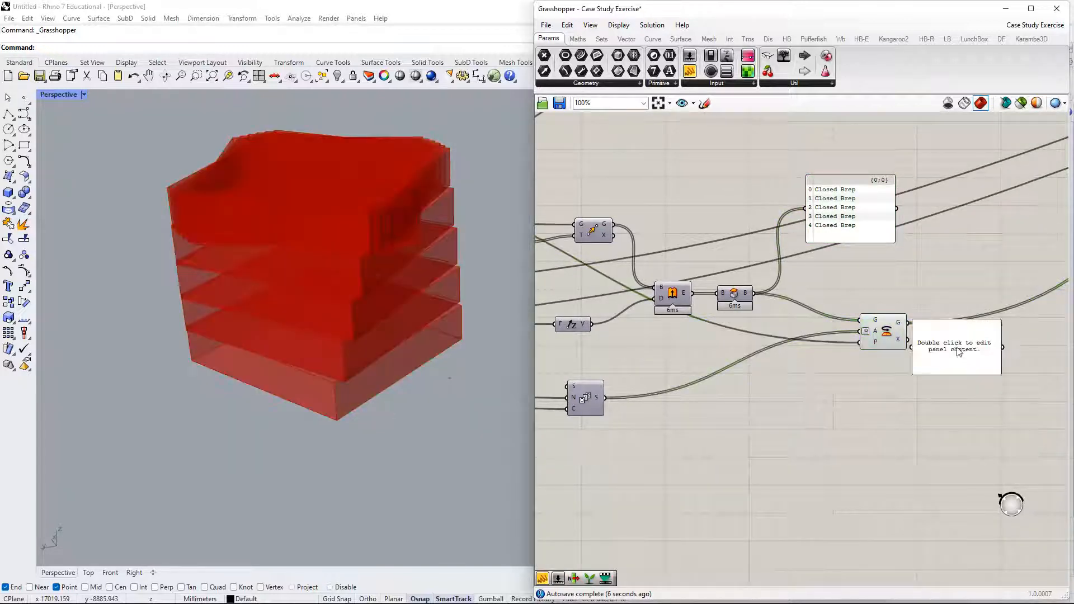
{"action": "left_click_drag", "start_coordinate": [953, 348], "coordinate": [907, 323]}
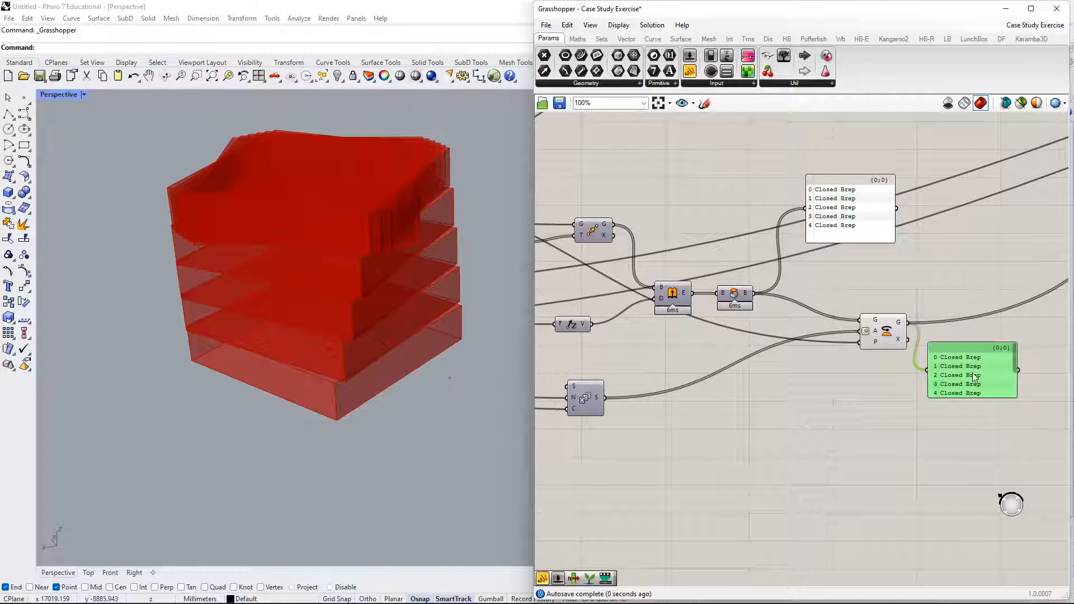
{"action": "left_click_drag", "start_coordinate": [970, 396], "coordinate": [972, 450]}
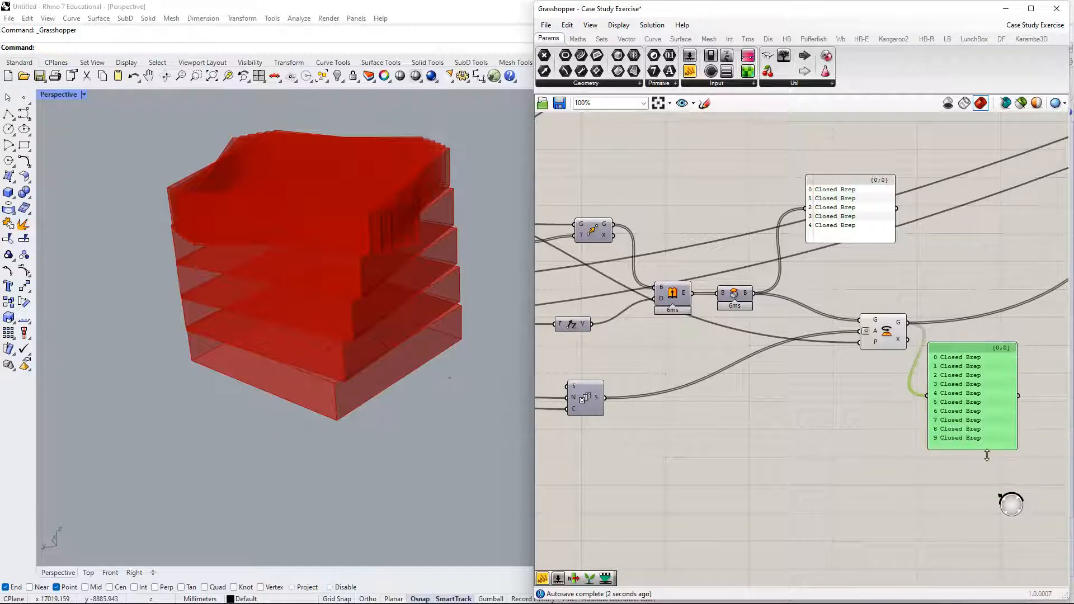
Add a Panel connected to the angle Series output, lengthen it and place it below the second Rotate component.
{"action": "right_click_drag", "start_coordinate": [737, 427], "coordinate": [759, 377]}
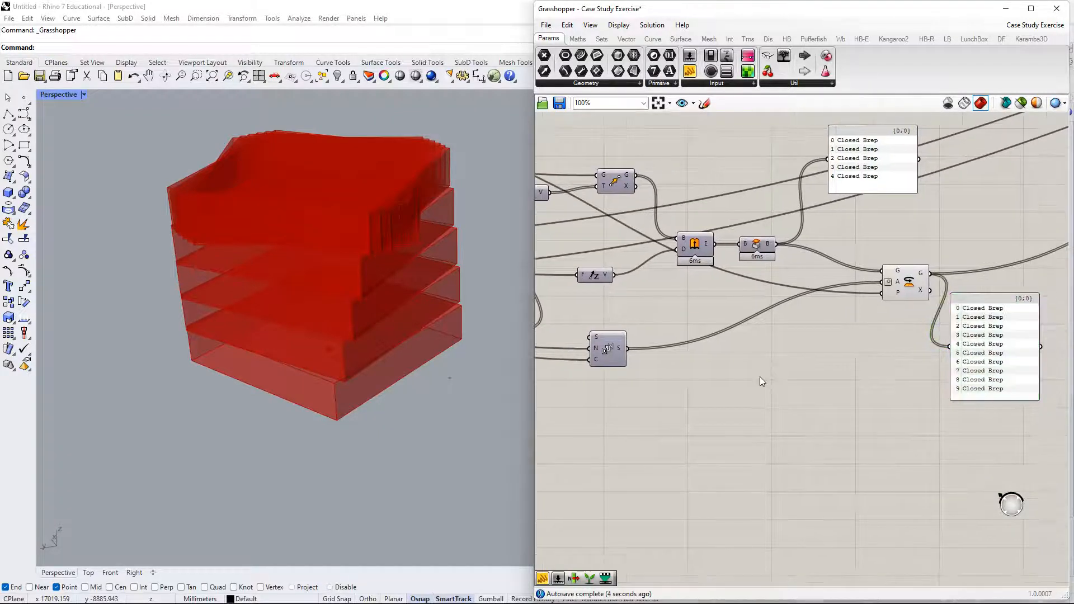
{"action": "double_click", "coordinate": [759, 377]}
{"action": "type", "text": "//"}
{"action": "key", "text": "Return"}
{"action": "left_click_drag", "start_coordinate": [715, 378], "coordinate": [627, 349]}
{"action": "left_click_drag", "start_coordinate": [769, 410], "coordinate": [777, 457]}
{"action": "right_click_drag", "start_coordinate": [731, 464], "coordinate": [787, 430]}
{"action": "left_click_drag", "start_coordinate": [830, 367], "coordinate": [835, 414]}
Stack the Cap output panel directly above the angle Series panel so the two lists can be compared.
{"action": "right_click_drag", "start_coordinate": [966, 247], "coordinate": [922, 269]}
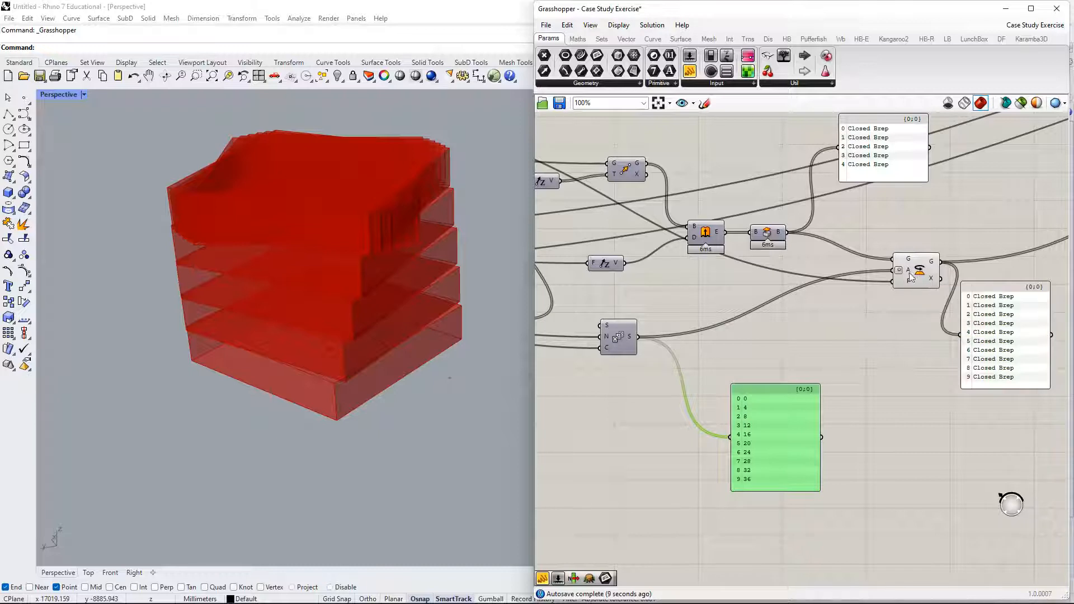
{"action": "right_click_drag", "start_coordinate": [903, 289], "coordinate": [904, 313]}
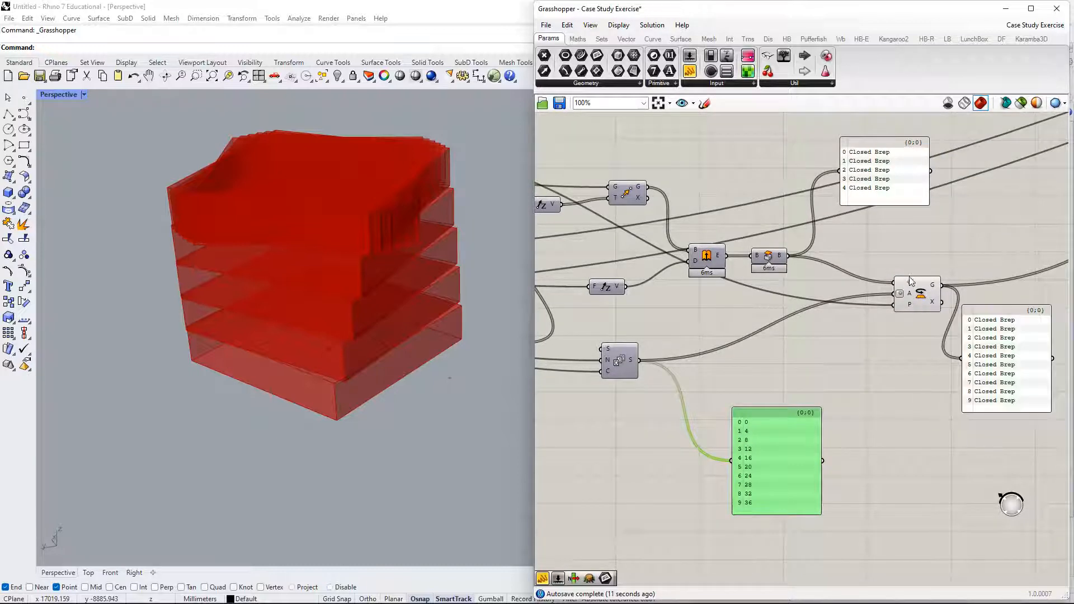
{"action": "mouse_move", "coordinate": [910, 299]}
{"action": "left_click_drag", "start_coordinate": [770, 430], "coordinate": [769, 395]}
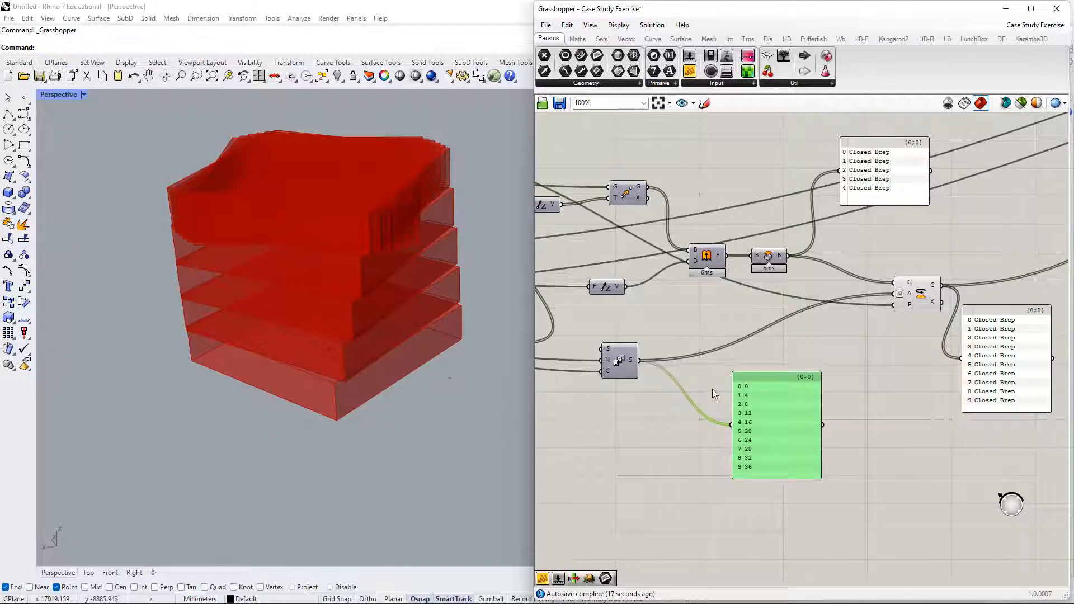
{"action": "right_click_drag", "start_coordinate": [667, 421], "coordinate": [686, 395]}
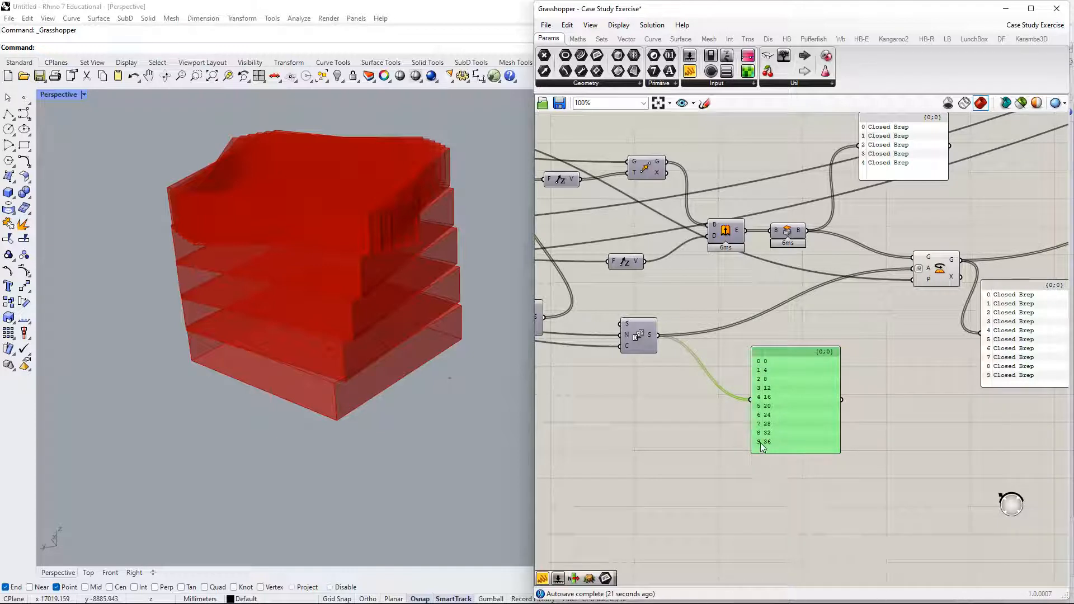
{"action": "right_click_drag", "start_coordinate": [787, 498], "coordinate": [711, 551]}
{"action": "left_click_drag", "start_coordinate": [837, 218], "coordinate": [781, 373]}
{"action": "left_click_drag", "start_coordinate": [730, 435], "coordinate": [779, 422]}
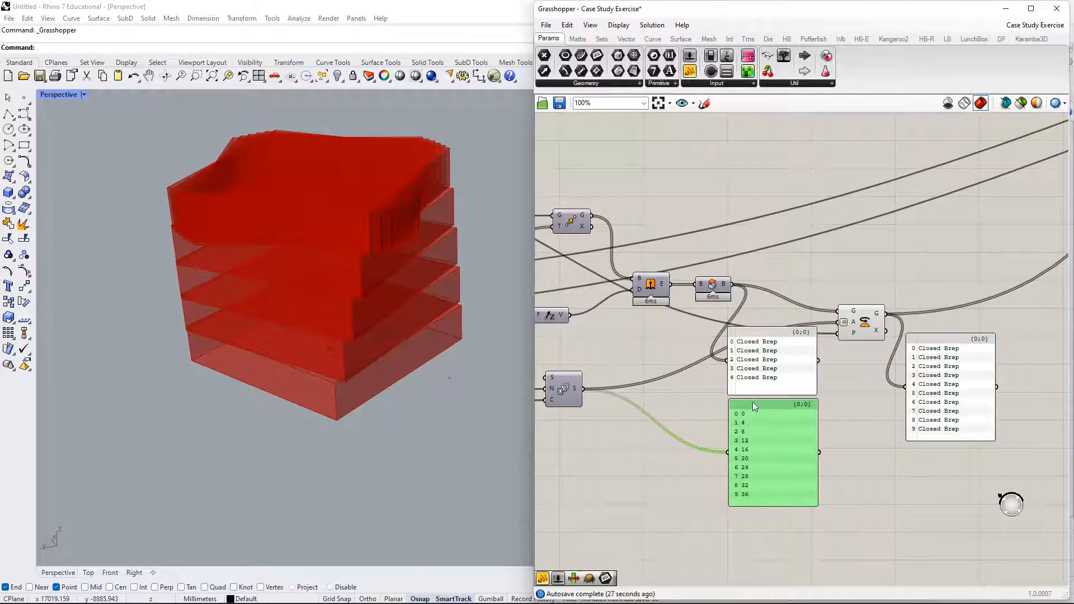
Examine the rotated floors and compare the Cap and angle Series lists with the second Rotate's output list.
{"action": "right_click_drag", "start_coordinate": [445, 193], "coordinate": [420, 251]}
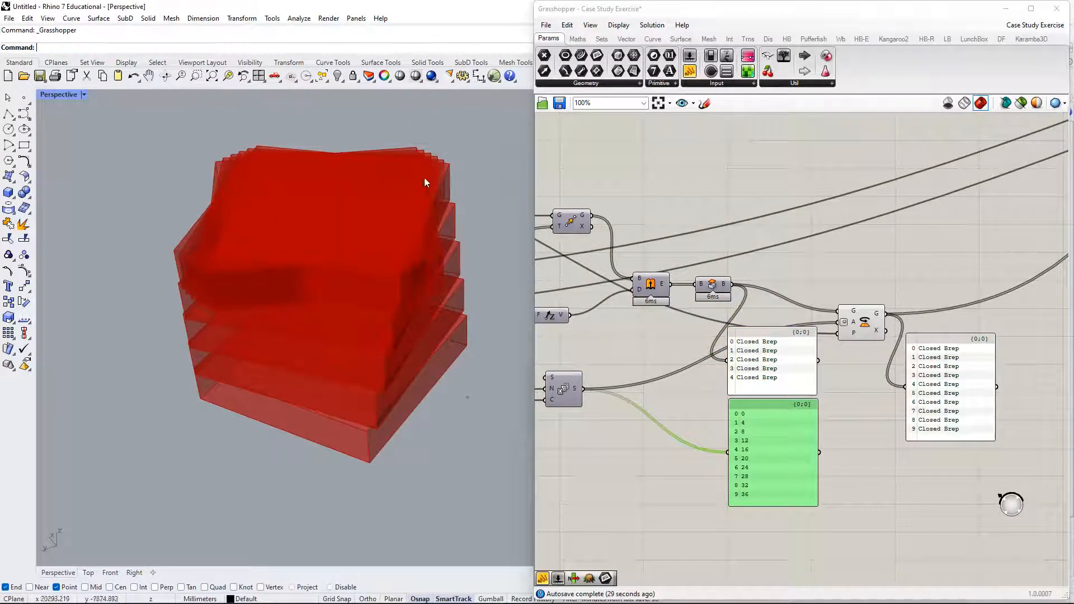
{"action": "right_click_drag", "start_coordinate": [870, 455], "coordinate": [820, 415]}
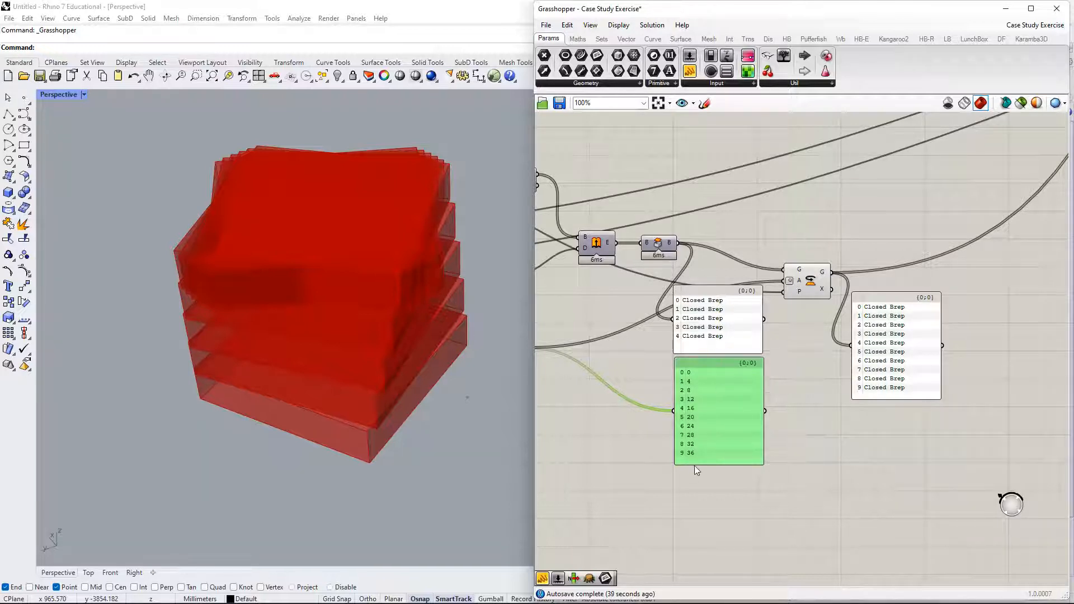
{"action": "right_click_drag", "start_coordinate": [695, 469], "coordinate": [738, 379]}
{"action": "right_click_drag", "start_coordinate": [846, 372], "coordinate": [777, 351]}
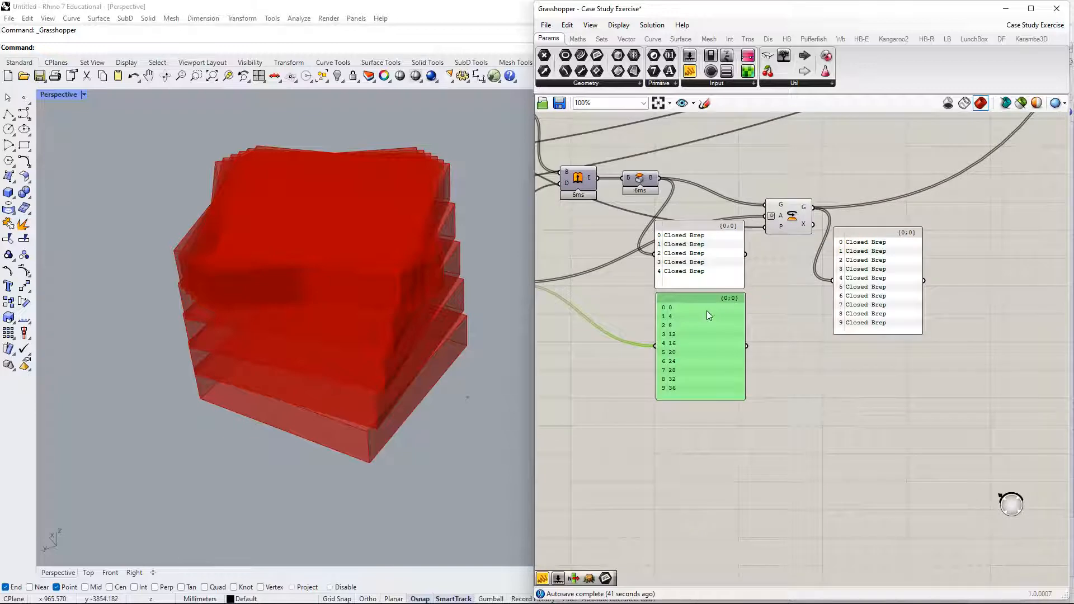
{"action": "scroll", "coordinate": [706, 309], "scroll_direction": "up", "scroll_amount": 4}
{"action": "right_click_drag", "start_coordinate": [831, 266], "coordinate": [813, 321]}
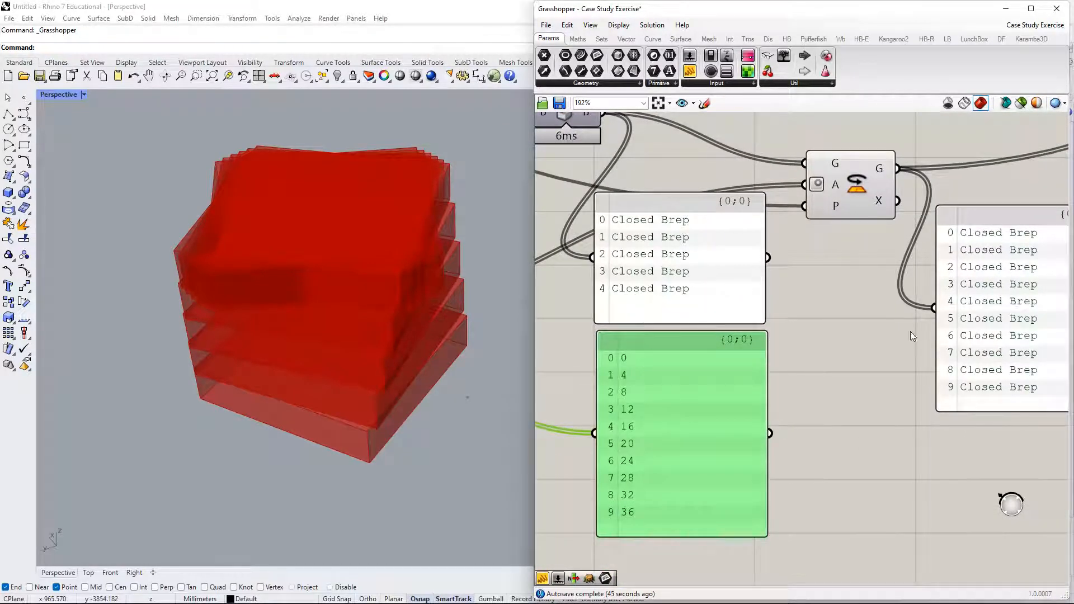
{"action": "right_click_drag", "start_coordinate": [911, 335], "coordinate": [887, 306]}
Move the Cap output panel back above the wires and bring the angle Series component closer beneath Cap, left of its panel.
{"action": "right_click_drag", "start_coordinate": [778, 313], "coordinate": [820, 467]}
{"action": "left_click_drag", "start_coordinate": [728, 392], "coordinate": [794, 196]}
{"action": "left_click_drag", "start_coordinate": [738, 513], "coordinate": [787, 437]}
{"action": "right_click_drag", "start_coordinate": [601, 381], "coordinate": [777, 336]}
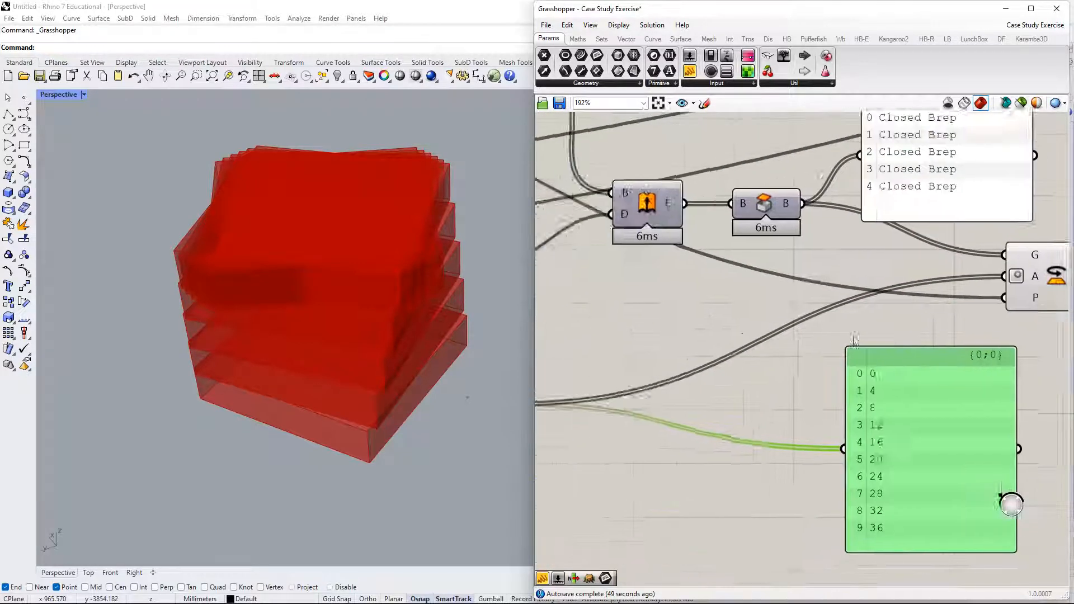
{"action": "scroll", "coordinate": [778, 335], "scroll_direction": "down", "scroll_amount": 2}
{"action": "right_click_drag", "start_coordinate": [609, 384], "coordinate": [663, 373]}
{"action": "left_click_drag", "start_coordinate": [620, 374], "coordinate": [798, 321]}
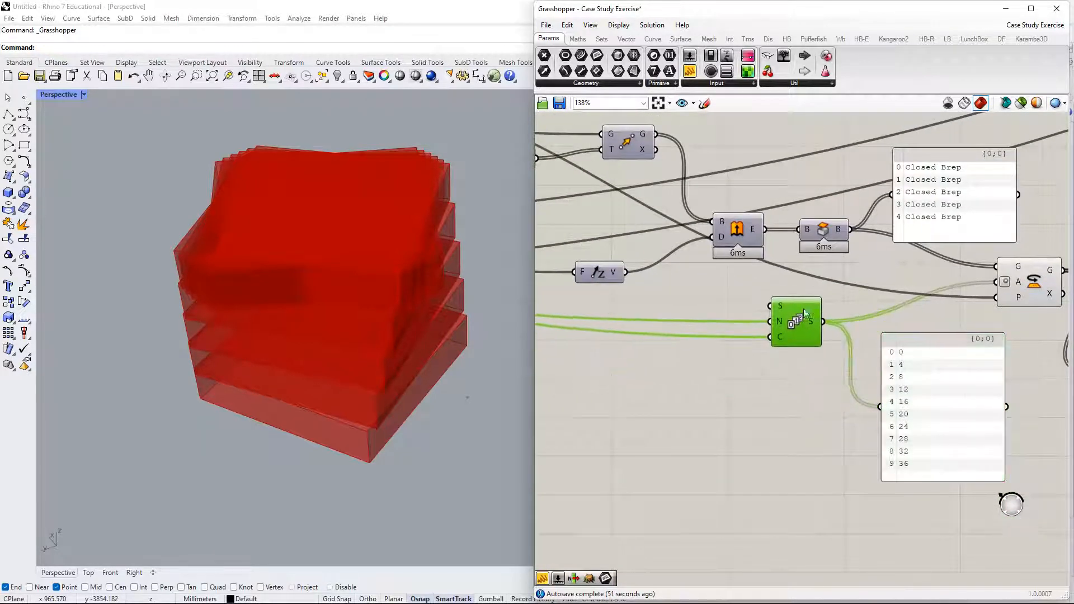
{"action": "right_click_drag", "start_coordinate": [859, 243], "coordinate": [695, 258]}
{"action": "left_click_drag", "start_coordinate": [788, 246], "coordinate": [776, 217]}
{"action": "right_click_drag", "start_coordinate": [703, 250], "coordinate": [664, 225]}
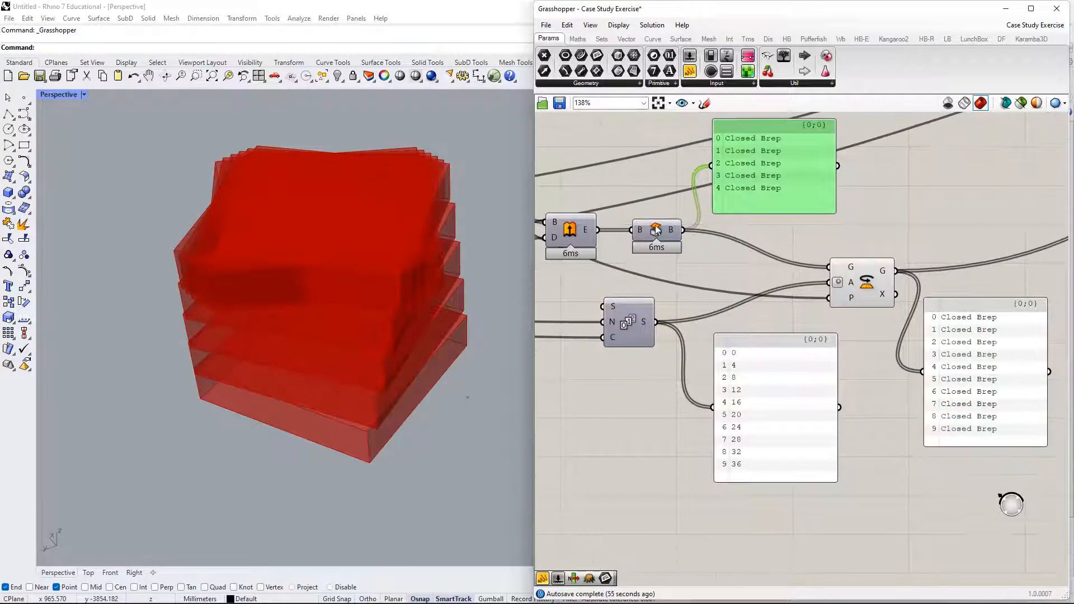
Turn off the second Rotate's preview, turn on Cap's preview and highlight the unrotated floors.
{"action": "right_click", "coordinate": [898, 300]}
{"action": "left_click", "coordinate": [884, 296]}
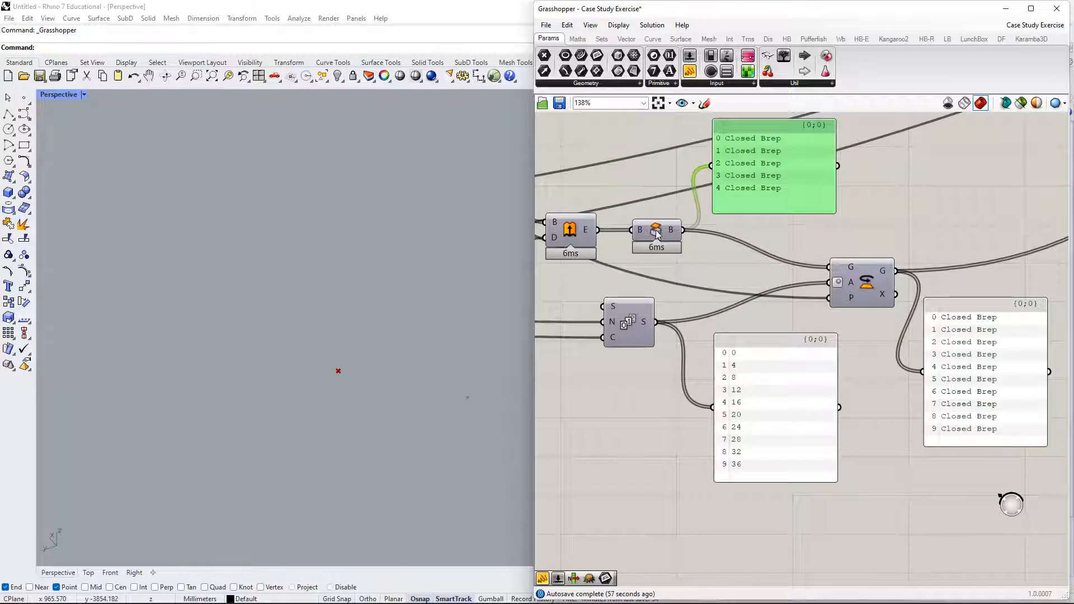
{"action": "right_click", "coordinate": [663, 236]}
{"action": "left_click", "coordinate": [703, 252]}
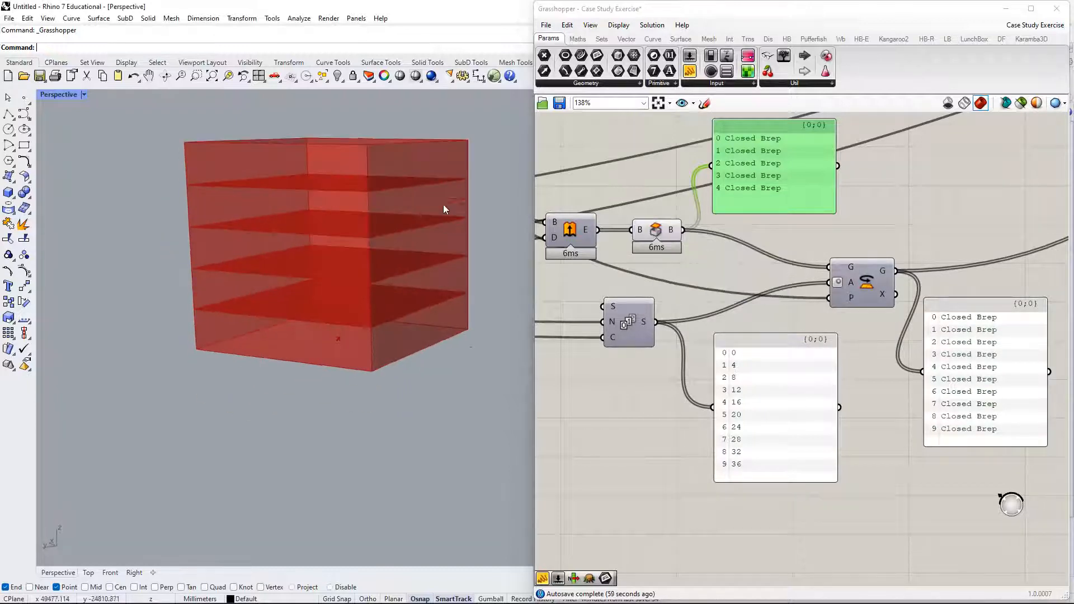
{"action": "left_click", "coordinate": [664, 232]}
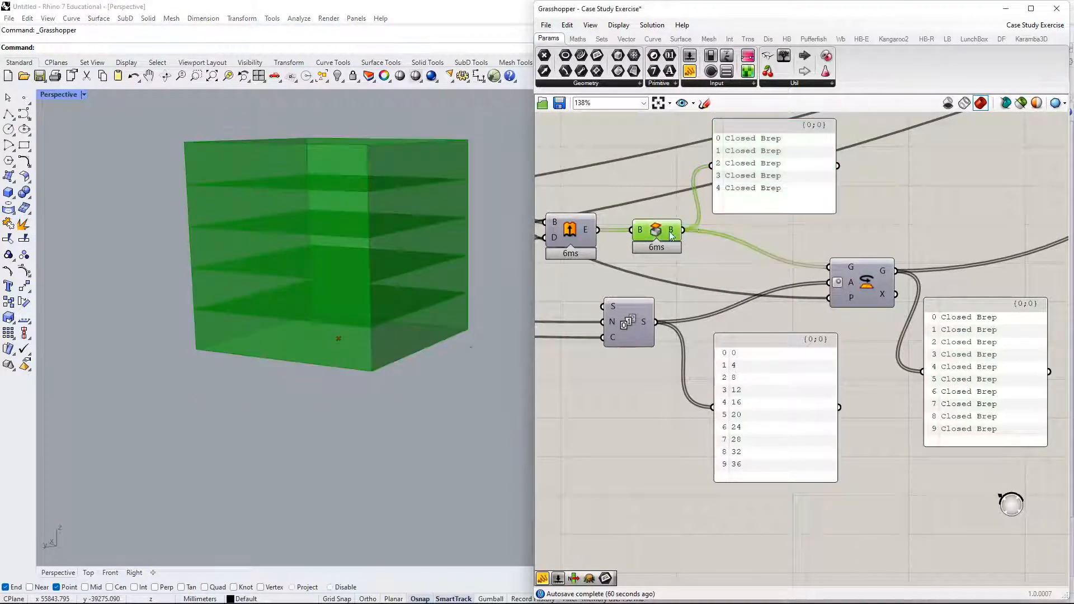
Examine how the Cap floors and angle Series feed the second Rotate, tracing the lists back to the upstream components.
{"action": "right_click_drag", "start_coordinate": [706, 227], "coordinate": [702, 244]}
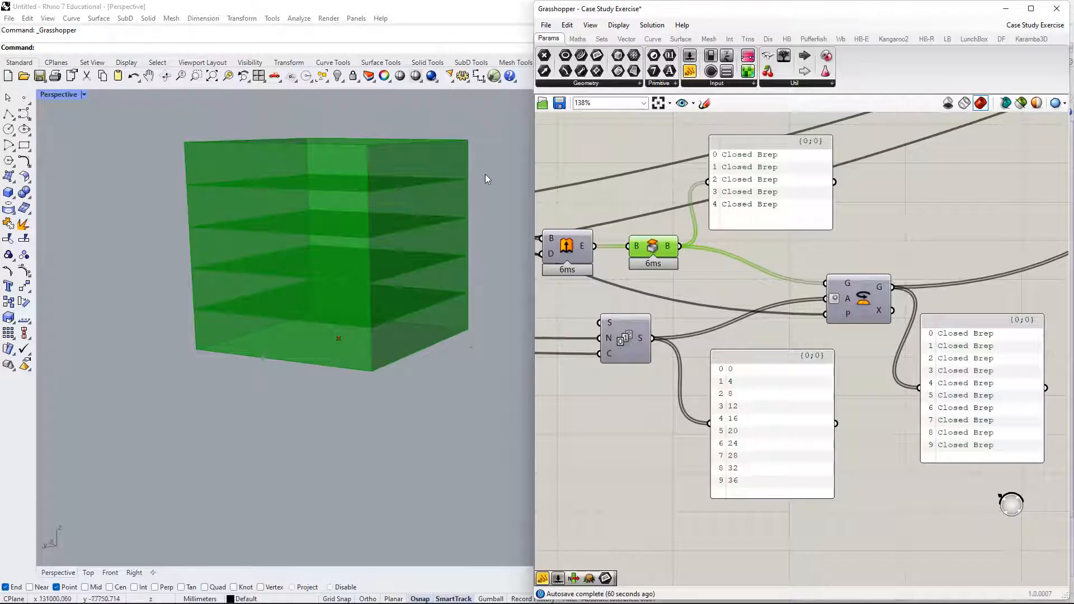
{"action": "right_click_drag", "start_coordinate": [778, 379], "coordinate": [725, 362]}
{"action": "right_click_drag", "start_coordinate": [640, 324], "coordinate": [664, 320]}
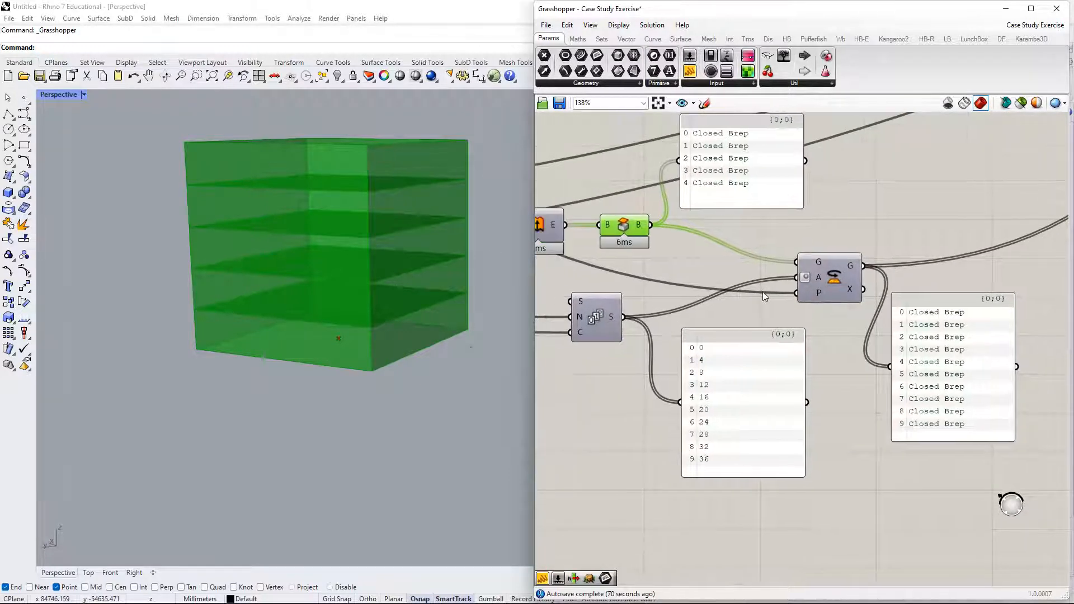
{"action": "right_click_drag", "start_coordinate": [833, 278], "coordinate": [808, 278]}
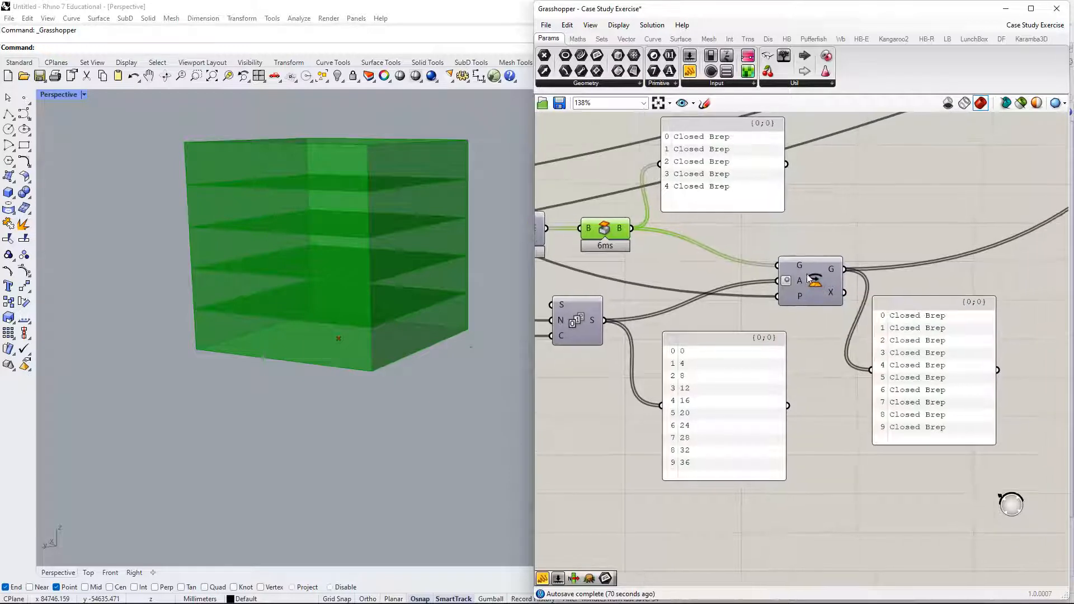
{"action": "mouse_move", "coordinate": [799, 269]}
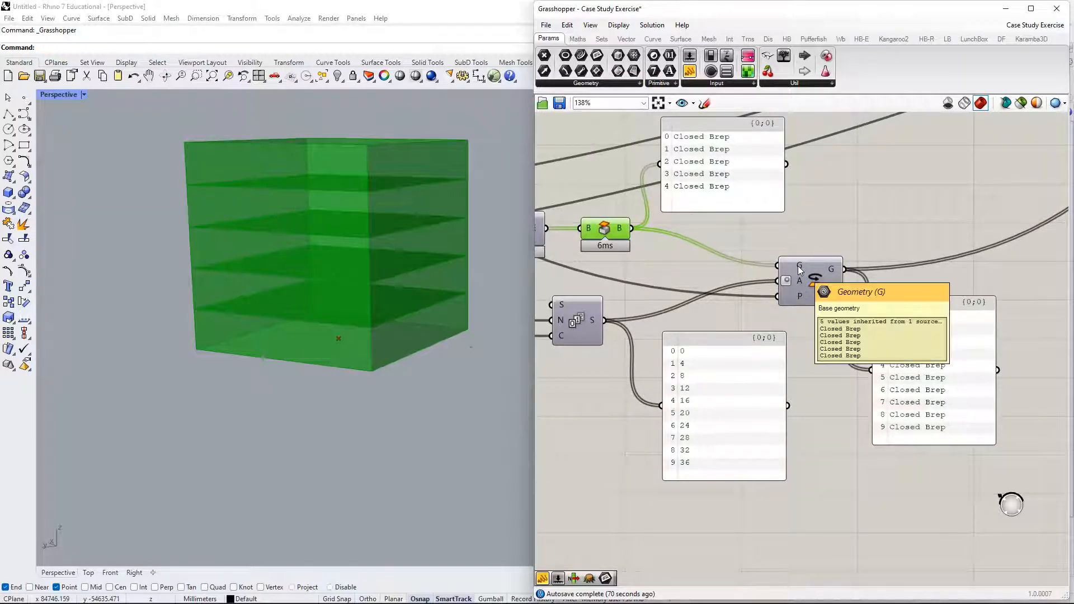
{"action": "right_click_drag", "start_coordinate": [703, 275], "coordinate": [712, 287]}
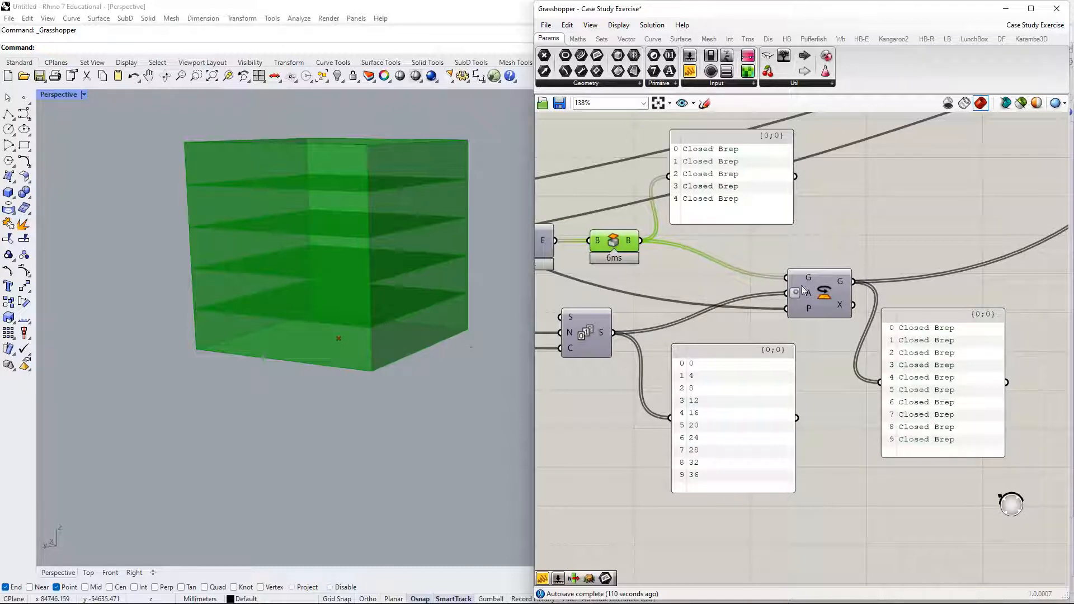
{"action": "right_click_drag", "start_coordinate": [756, 241], "coordinate": [725, 226]}
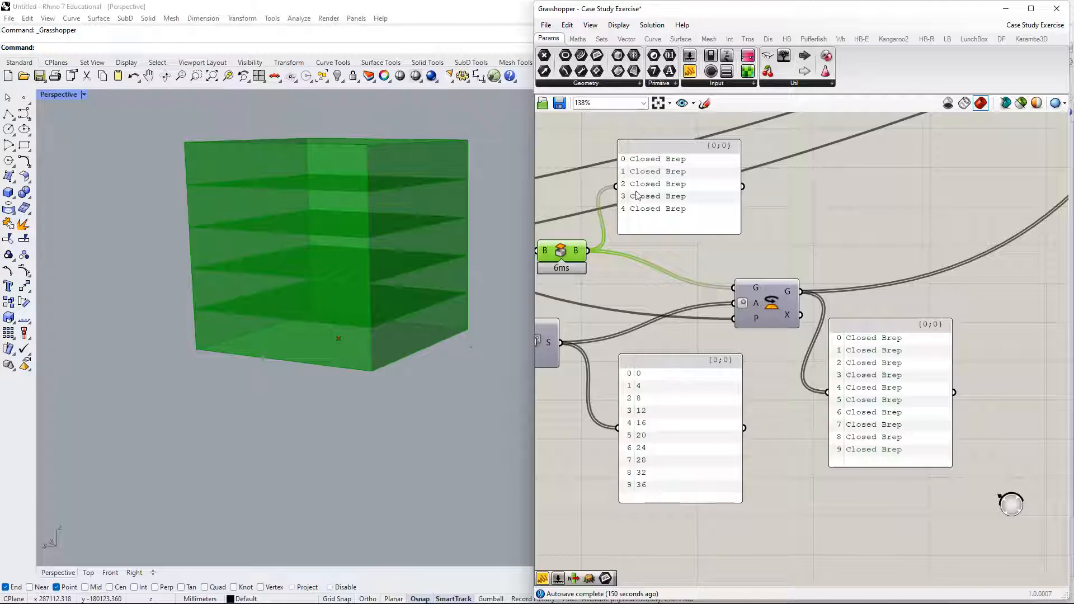
{"action": "right_click_drag", "start_coordinate": [661, 243], "coordinate": [925, 297]}
{"action": "scroll", "coordinate": [861, 314], "scroll_direction": "down", "scroll_amount": 2}
{"action": "right_click_drag", "start_coordinate": [642, 339], "coordinate": [686, 335]}
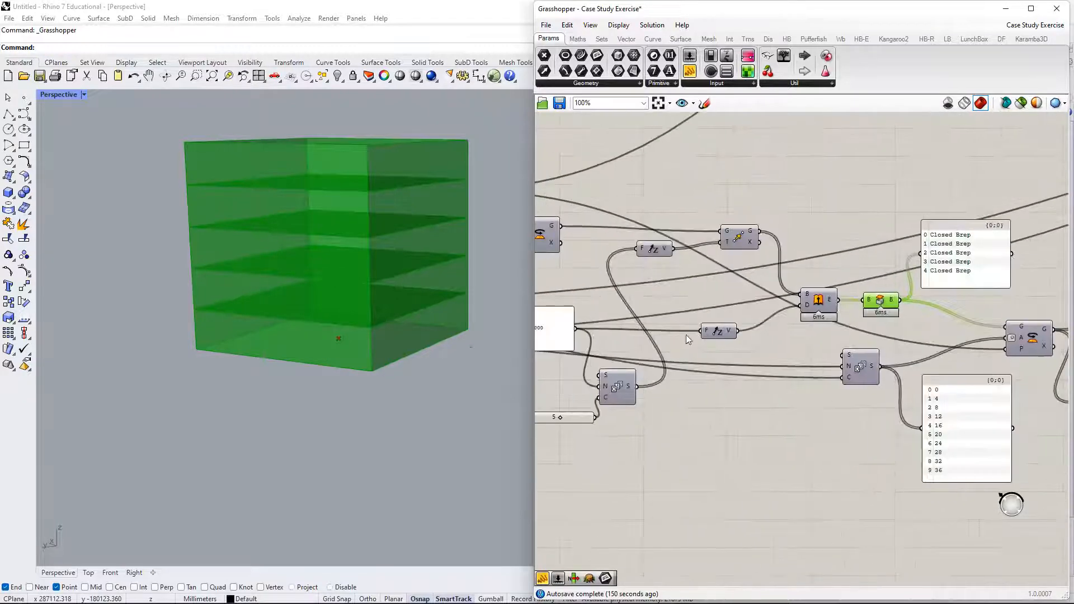
Set the Count slider of the floor-height Series to 6 and enlarge the Cap output panel downward.
{"action": "right_click_drag", "start_coordinate": [611, 368], "coordinate": [704, 371]}
{"action": "scroll", "coordinate": [667, 398], "scroll_direction": "up", "scroll_amount": 2}
{"action": "left_click_drag", "start_coordinate": [645, 433], "coordinate": [660, 437]}
{"action": "right_click_drag", "start_coordinate": [971, 396], "coordinate": [631, 387]}
{"action": "right_click_drag", "start_coordinate": [826, 306], "coordinate": [701, 270]}
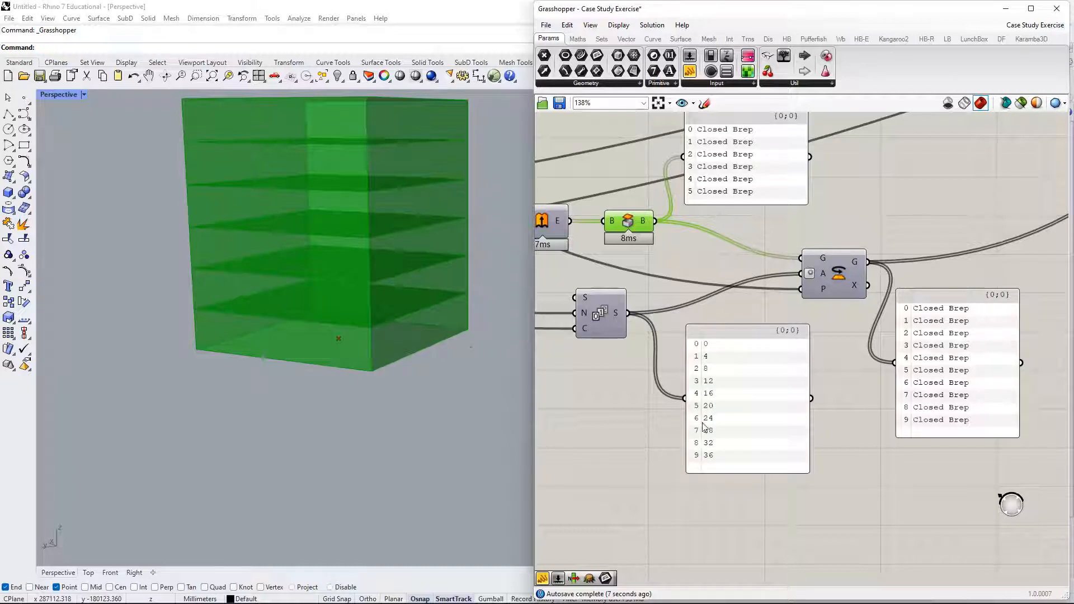
{"action": "left_click_drag", "start_coordinate": [745, 205], "coordinate": [744, 260]}
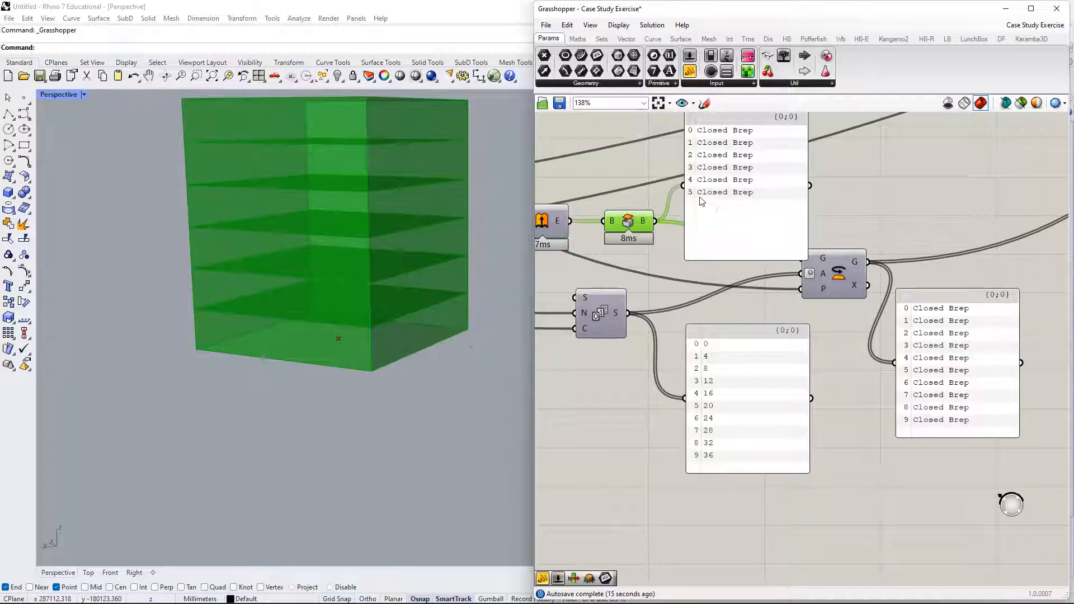
{"action": "right_click_drag", "start_coordinate": [428, 188], "coordinate": [398, 305]}
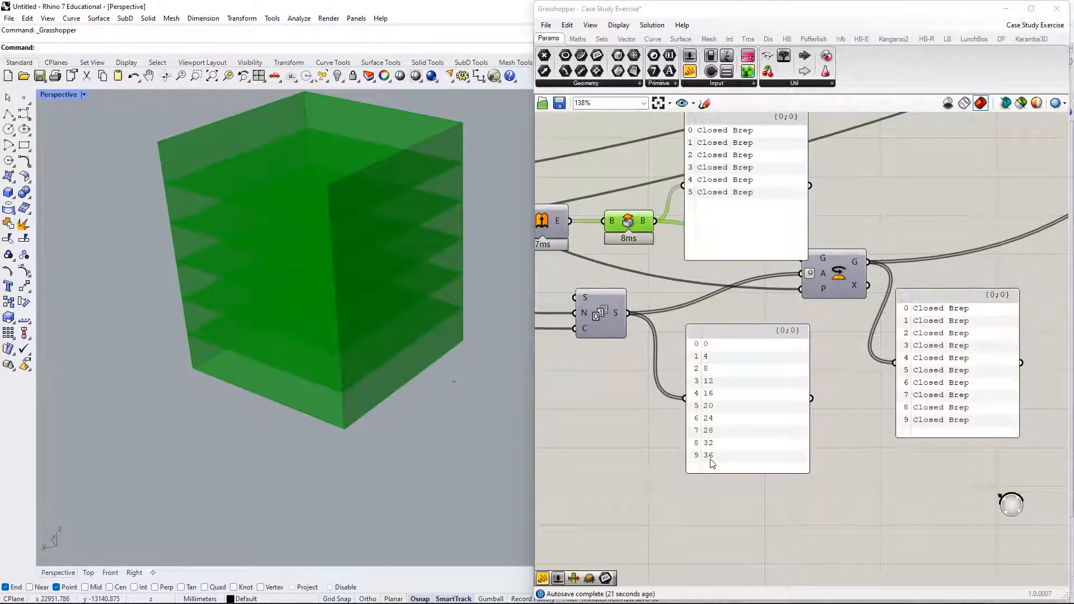
Turn on the second Rotate's preview and turn off Cap's preview, viewing the rotated floors from another angle.
{"action": "right_click", "coordinate": [838, 280]}
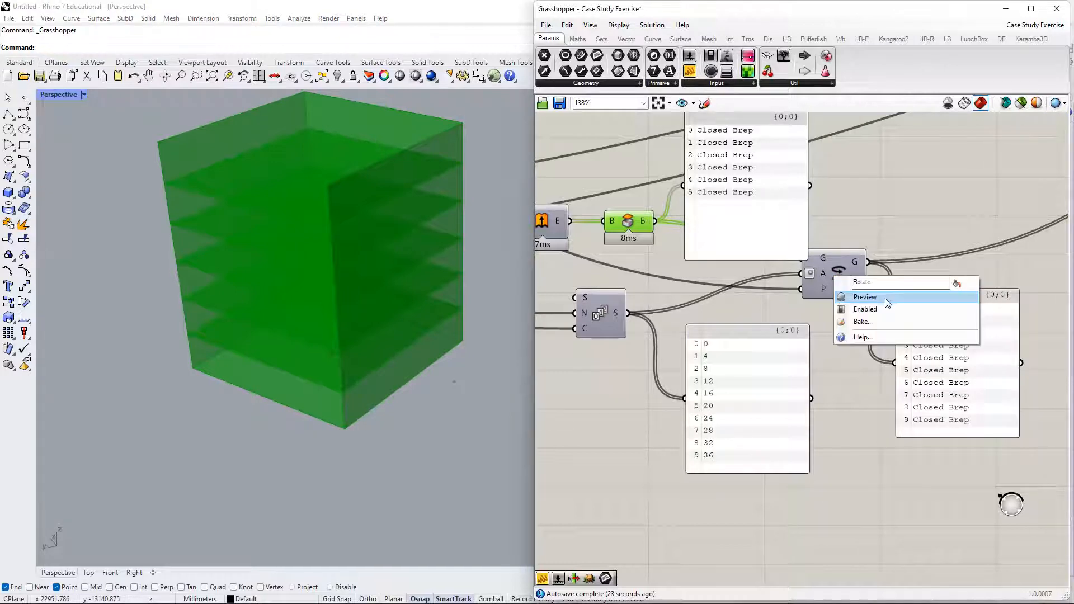
{"action": "left_click", "coordinate": [872, 297]}
{"action": "right_click", "coordinate": [636, 226]}
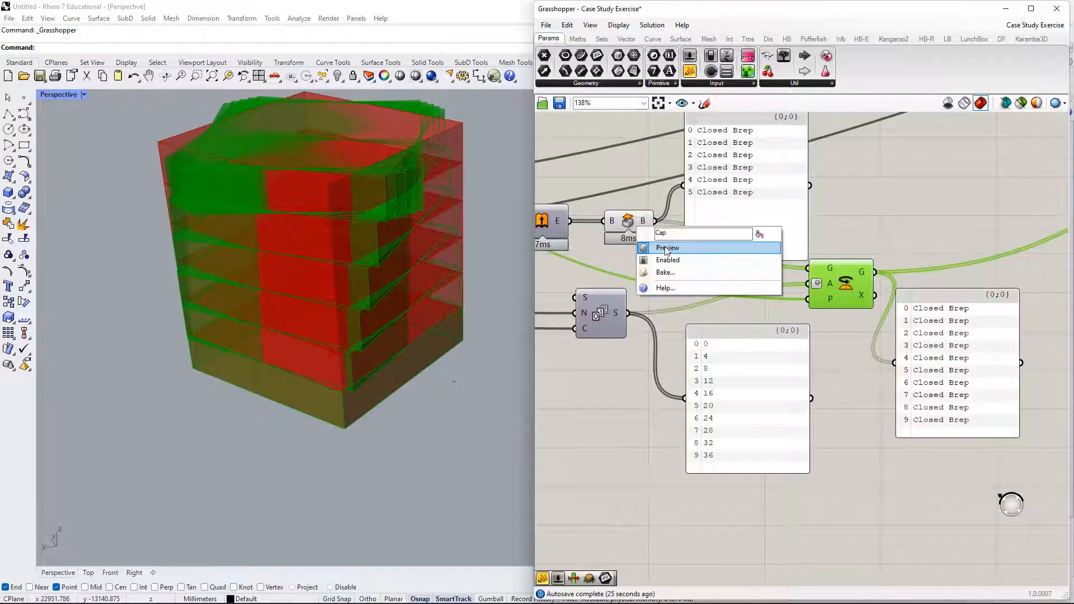
{"action": "left_click", "coordinate": [652, 244]}
{"action": "right_click_drag", "start_coordinate": [358, 278], "coordinate": [369, 262]}
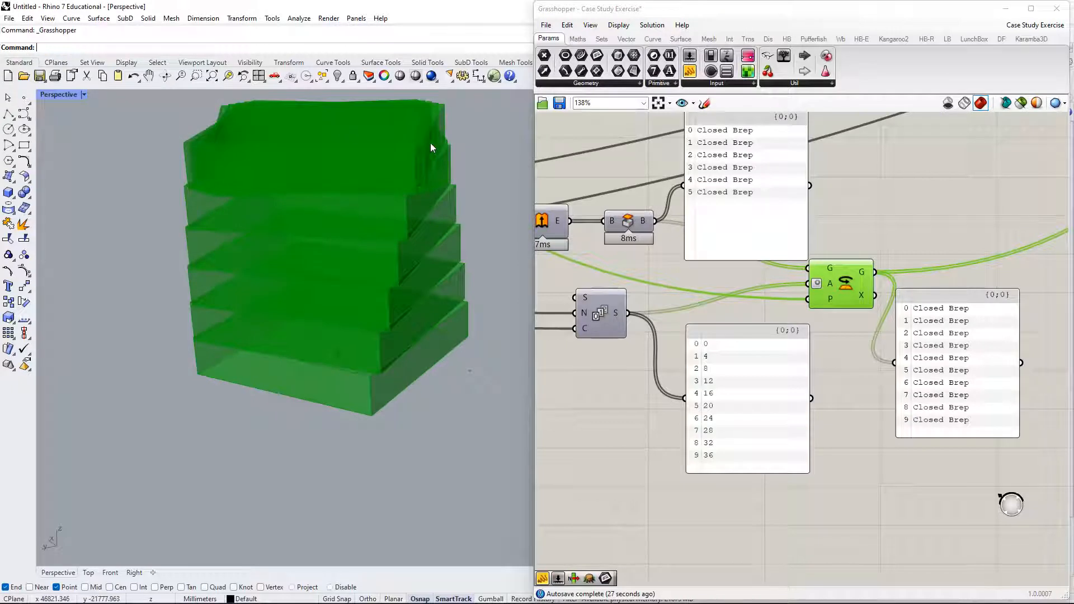
{"action": "right_click_drag", "start_coordinate": [432, 144], "coordinate": [495, 198]}
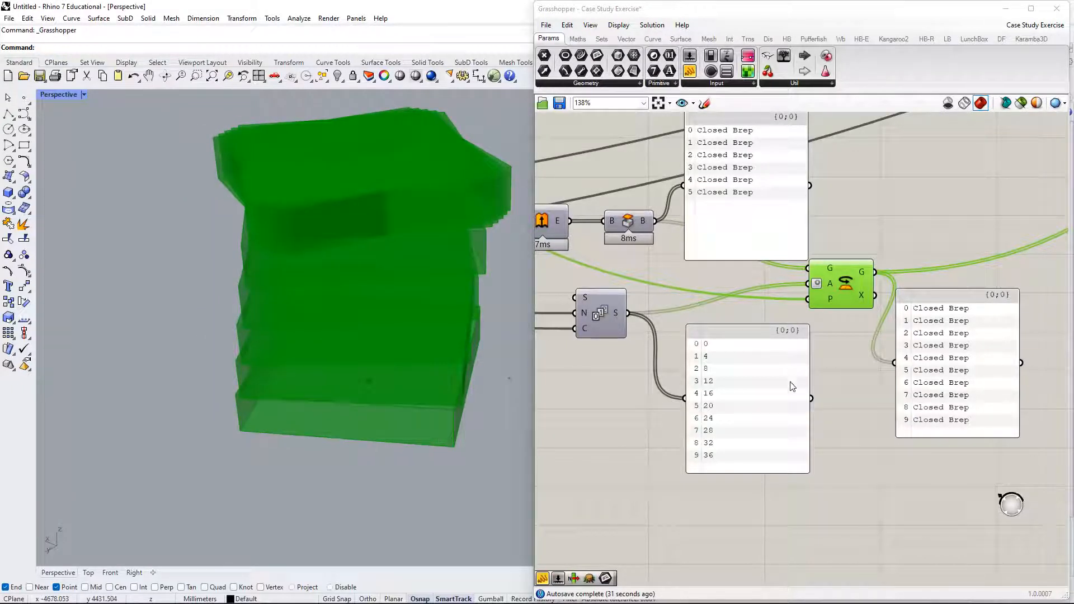
Move the angle Series panel above the second Rotate, beside the Cap output panel, so the two lists can be compared.
{"action": "right_click_drag", "start_coordinate": [780, 394], "coordinate": [716, 458]}
{"action": "left_click_drag", "start_coordinate": [716, 458], "coordinate": [839, 249]}
{"action": "left_click_drag", "start_coordinate": [711, 249], "coordinate": [694, 166]}
{"action": "right_click_drag", "start_coordinate": [749, 334], "coordinate": [771, 351]}
{"action": "left_click", "coordinate": [792, 296]}
{"action": "left_click_drag", "start_coordinate": [792, 297], "coordinate": [776, 292]}
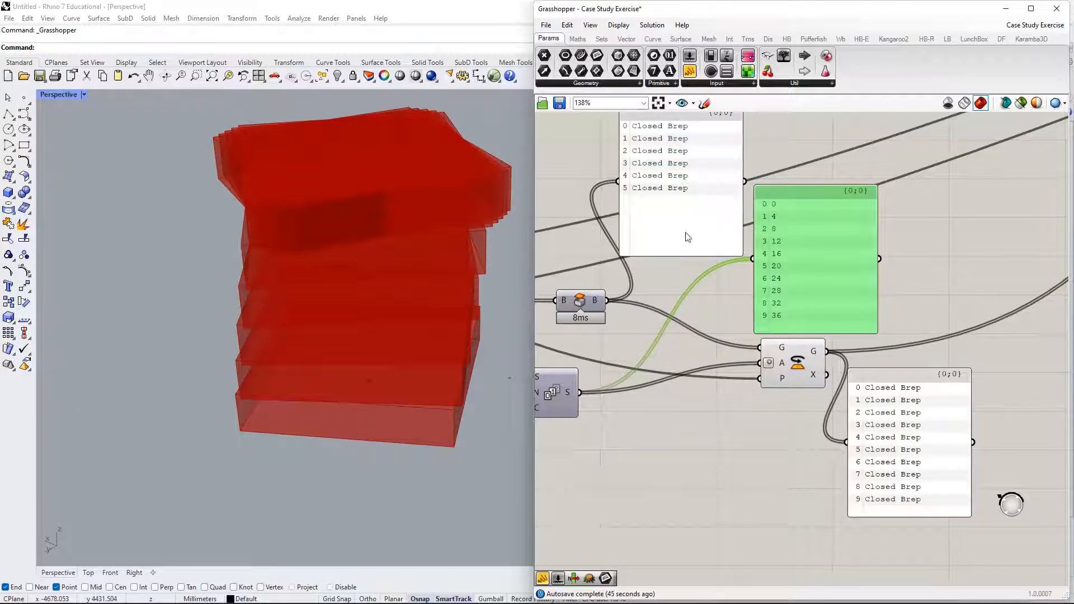
{"action": "right_click_drag", "start_coordinate": [679, 300], "coordinate": [709, 326]}
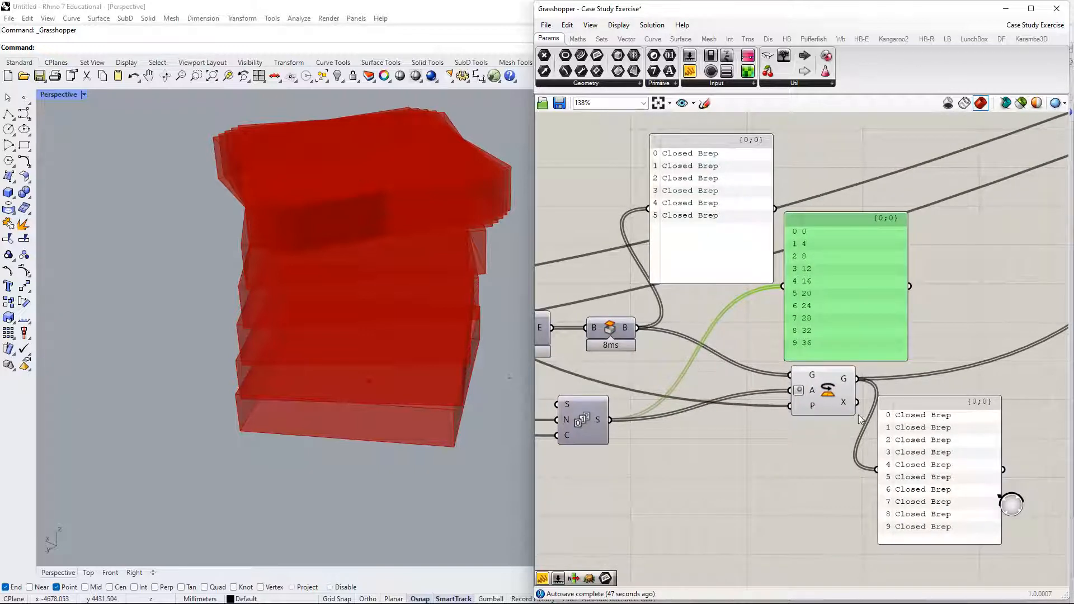
{"action": "right_click_drag", "start_coordinate": [792, 370], "coordinate": [831, 320]}
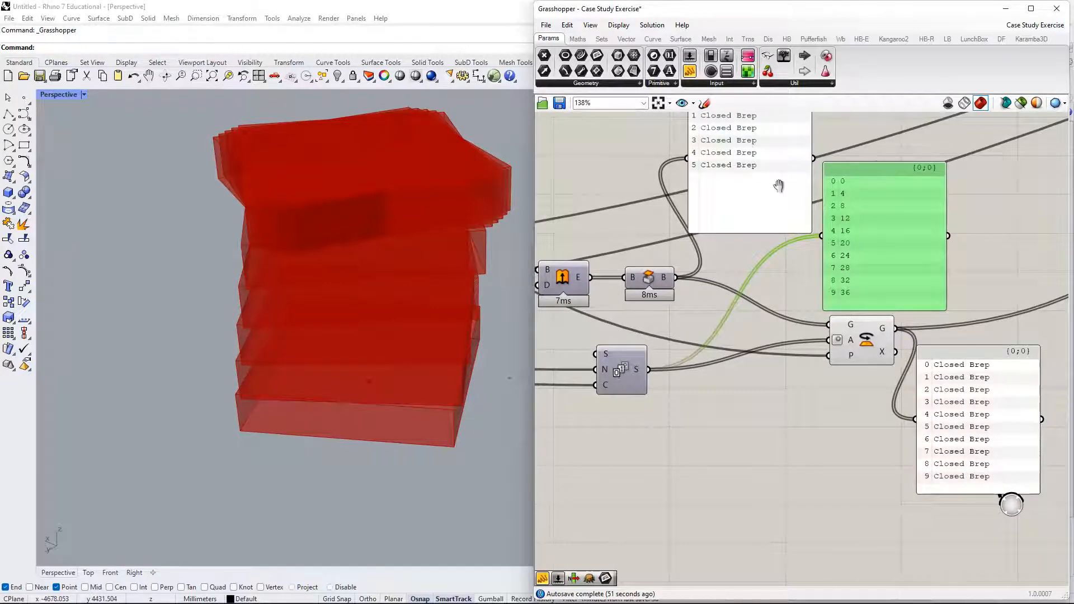
Connect the Number of Floors slider to the Count input of the floor-height Series, replacing its separate Count slider.
{"action": "right_click_drag", "start_coordinate": [751, 144], "coordinate": [756, 163]}
{"action": "right_click_drag", "start_coordinate": [791, 379], "coordinate": [875, 348]}
{"action": "scroll", "coordinate": [617, 381], "scroll_direction": "down", "scroll_amount": 2}
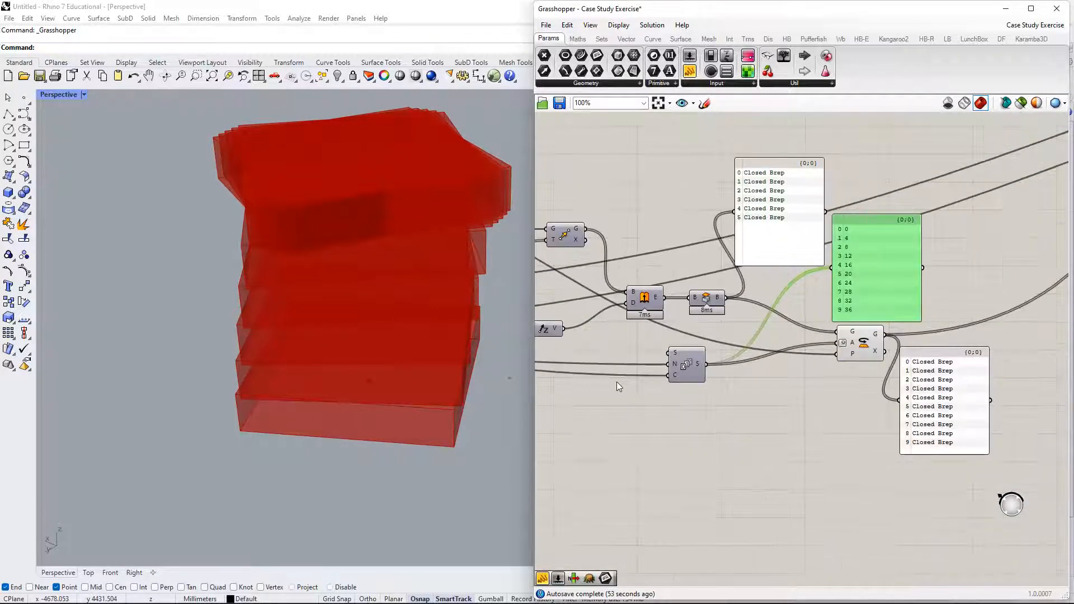
{"action": "right_click_drag", "start_coordinate": [655, 388], "coordinate": [1036, 336]}
{"action": "scroll", "coordinate": [757, 350], "scroll_direction": "down", "scroll_amount": 2}
{"action": "right_click_drag", "start_coordinate": [758, 349], "coordinate": [888, 325]}
{"action": "scroll", "coordinate": [659, 279], "scroll_direction": "up", "scroll_amount": 3}
{"action": "left_click", "coordinate": [597, 276]}
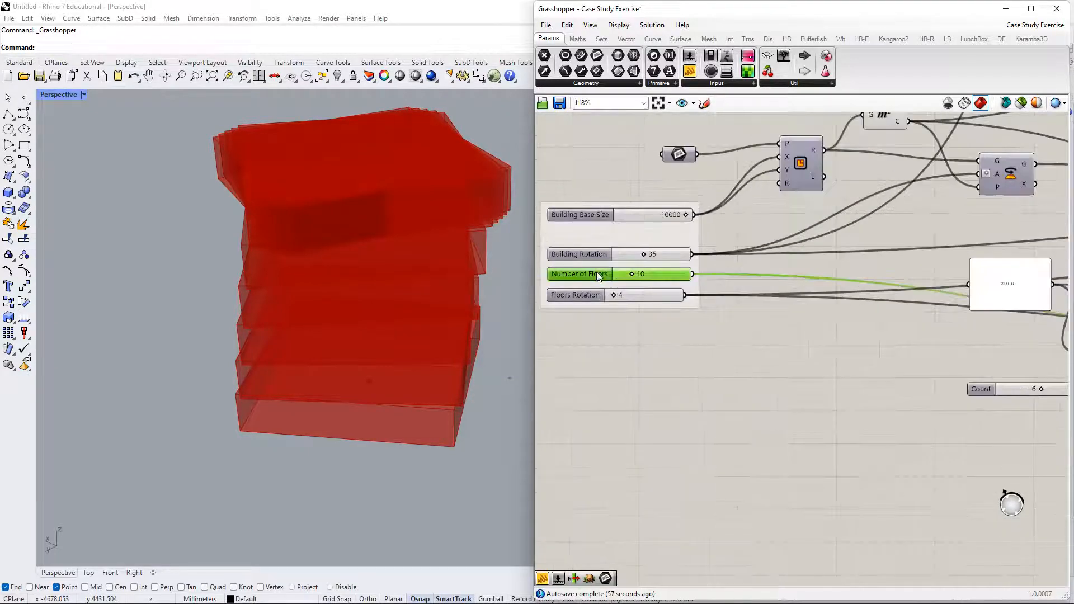
{"action": "left_click", "coordinate": [600, 297]}
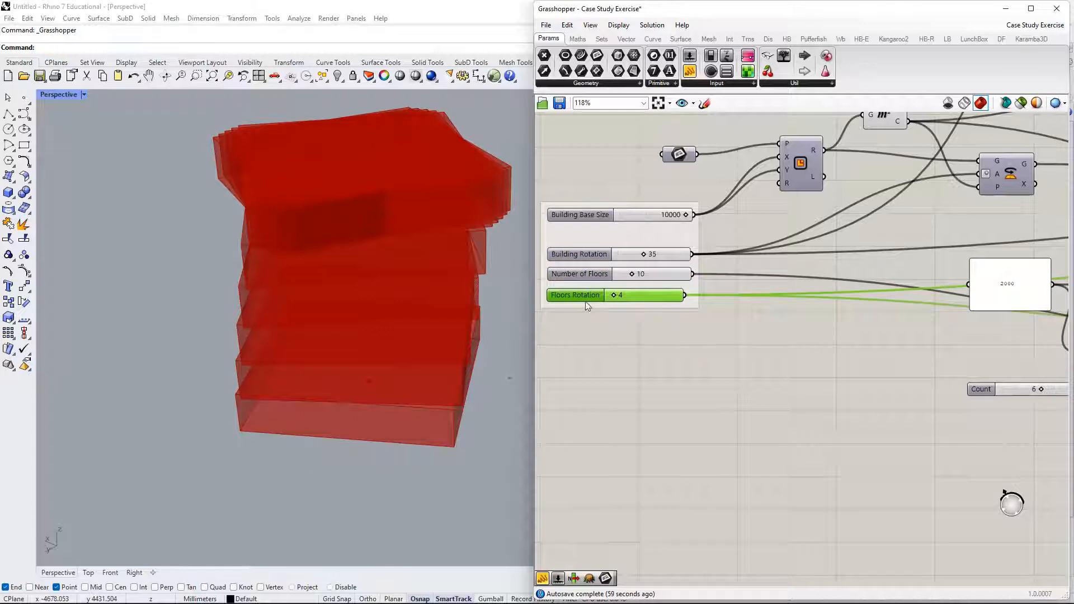
{"action": "right_click_drag", "start_coordinate": [724, 348], "coordinate": [694, 345]}
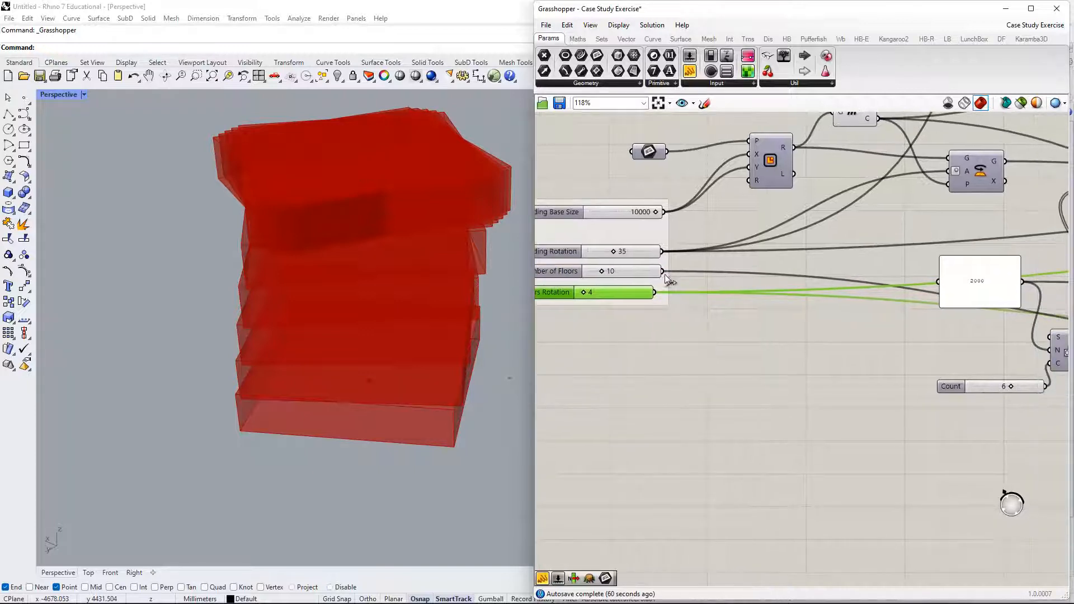
{"action": "left_click_drag", "start_coordinate": [664, 271], "coordinate": [1049, 364]}
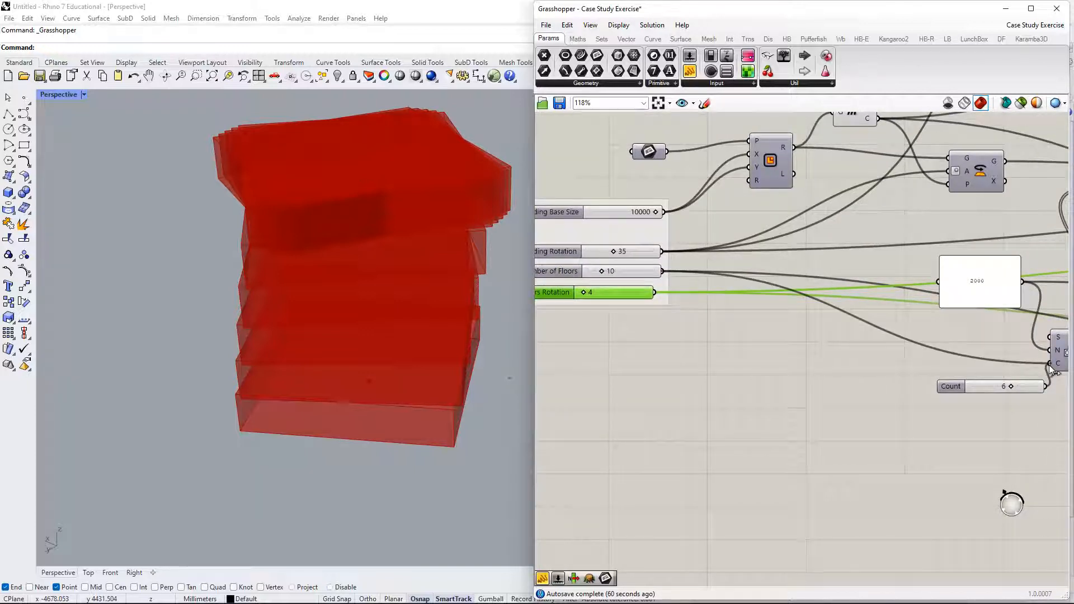
{"action": "right_click_drag", "start_coordinate": [1049, 369], "coordinate": [678, 359]}
Trace how the Number of Floors slider feeds the floor-height Series and follow the definition to the angle Series inputs.
{"action": "left_click", "coordinate": [876, 289]}
{"action": "scroll", "coordinate": [677, 358], "scroll_direction": "down", "scroll_amount": 1}
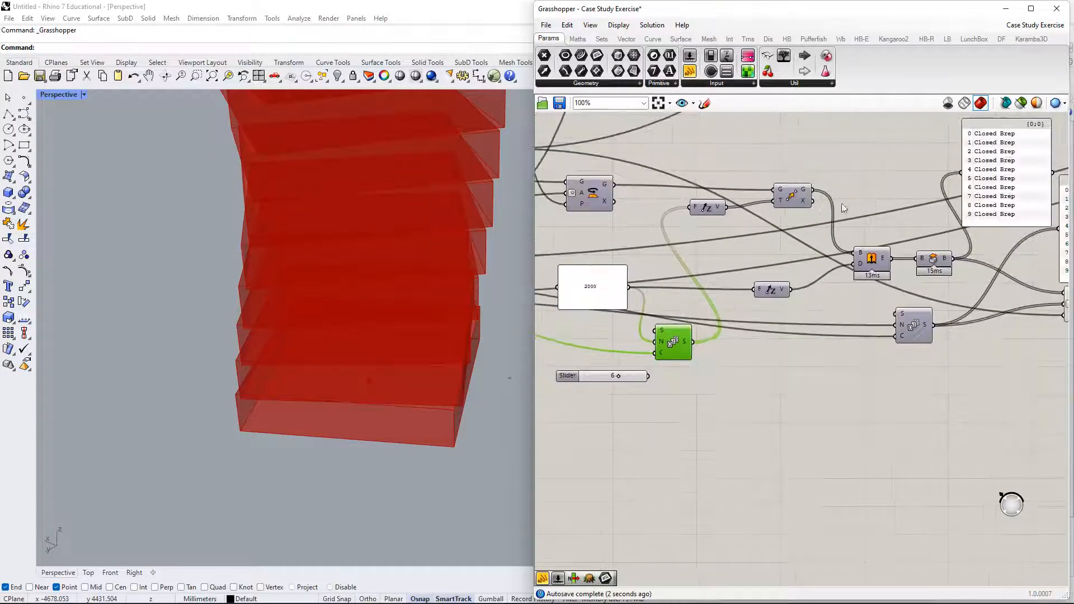
{"action": "right_click_drag", "start_coordinate": [1002, 200], "coordinate": [967, 230]}
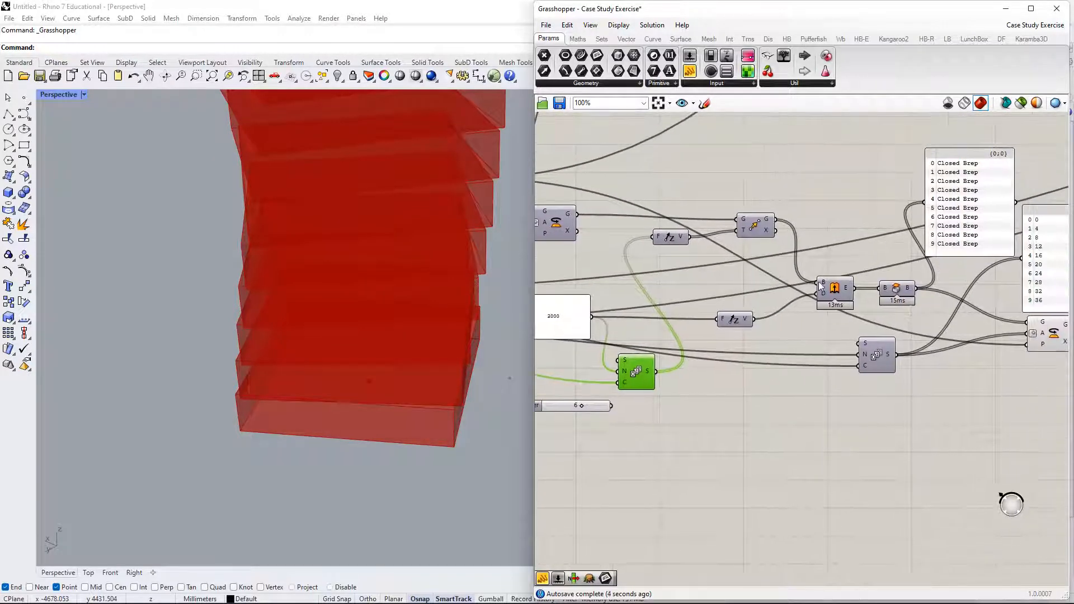
{"action": "right_click_drag", "start_coordinate": [613, 367], "coordinate": [793, 305]}
{"action": "scroll", "coordinate": [731, 313], "scroll_direction": "down", "scroll_amount": 2}
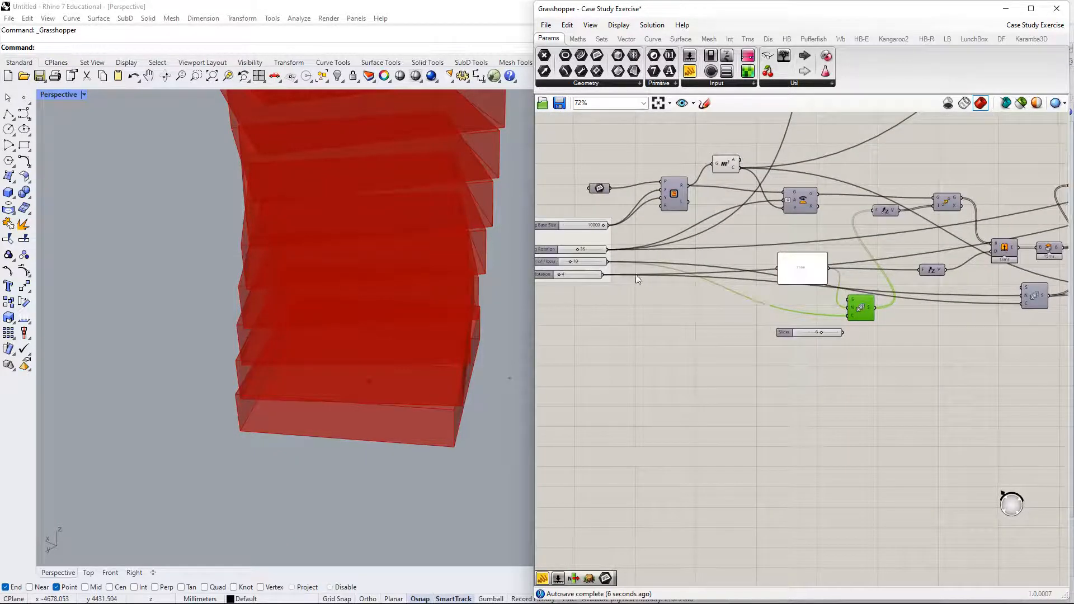
{"action": "left_click_drag", "start_coordinate": [611, 263], "coordinate": [848, 316]}
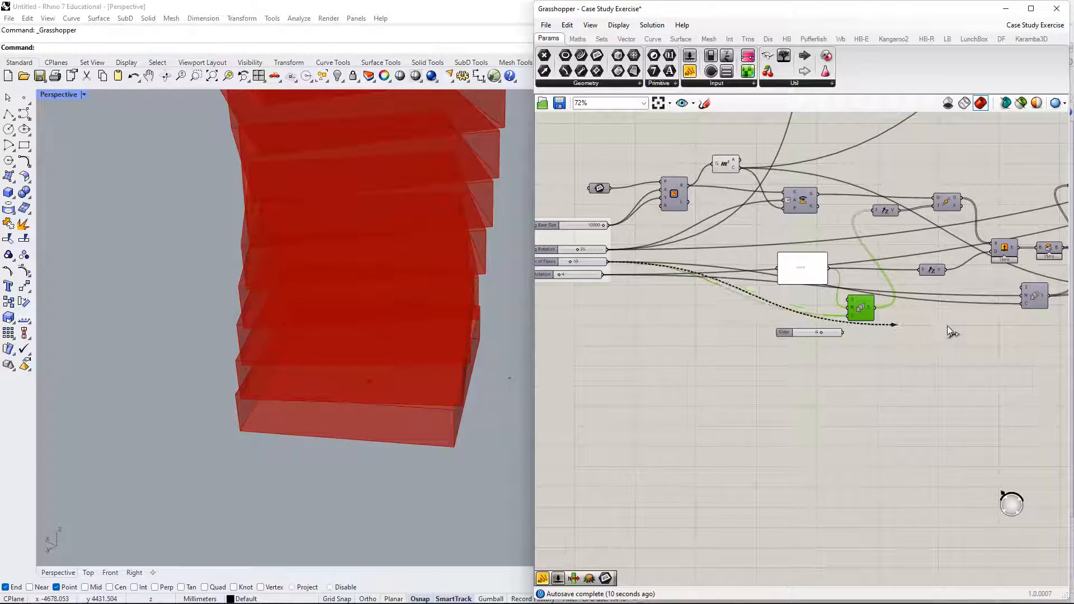
{"action": "right_click_drag", "start_coordinate": [947, 325], "coordinate": [731, 319]}
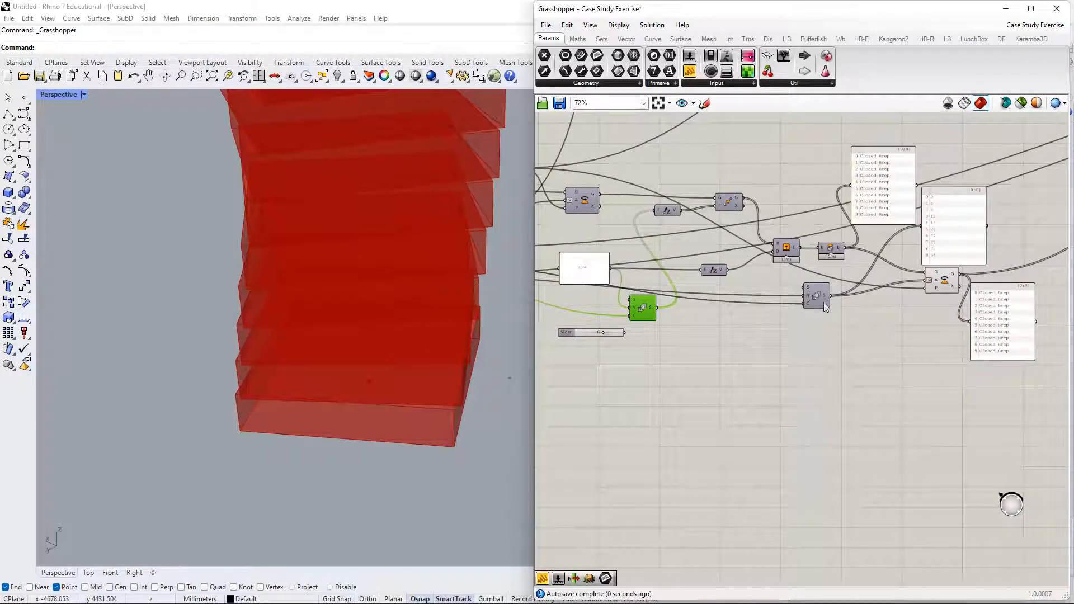
{"action": "right_click_drag", "start_coordinate": [823, 302], "coordinate": [911, 297]}
{"action": "mouse_move", "coordinate": [901, 288]}
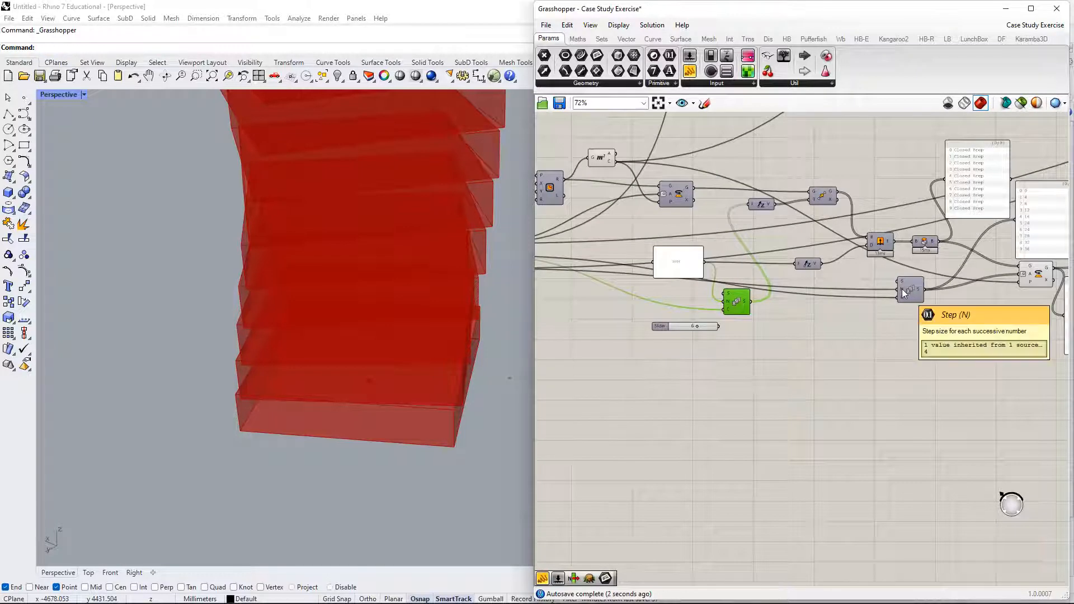
Examine the angle Series' Step and Count sources at the sliders and follow the wires back to the second Rotate.
{"action": "scroll", "coordinate": [901, 289], "scroll_direction": "up", "scroll_amount": 2}
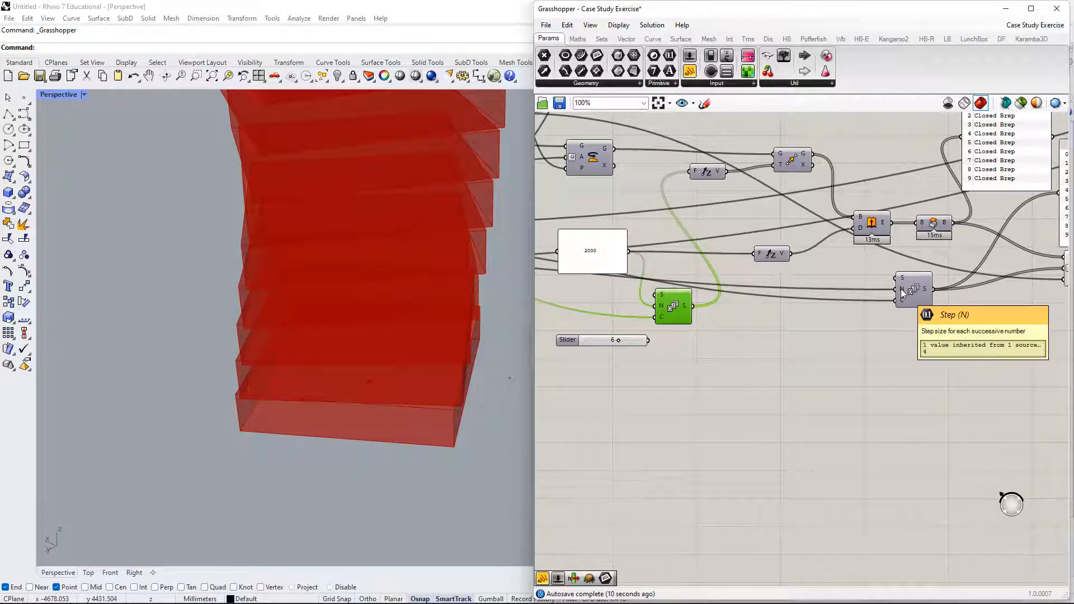
{"action": "scroll", "coordinate": [899, 289], "scroll_direction": "down", "scroll_amount": 3}
{"action": "right_click_drag", "start_coordinate": [719, 305], "coordinate": [742, 320]}
{"action": "scroll", "coordinate": [773, 272], "scroll_direction": "up", "scroll_amount": 8}
{"action": "mouse_move", "coordinate": [692, 280]}
{"action": "left_mouse_down"}
{"action": "mouse_move", "coordinate": [705, 280]}
{"action": "mouse_move", "coordinate": [681, 283]}
{"action": "left_mouse_up"}
{"action": "scroll", "coordinate": [942, 377], "scroll_direction": "down", "scroll_amount": 4}
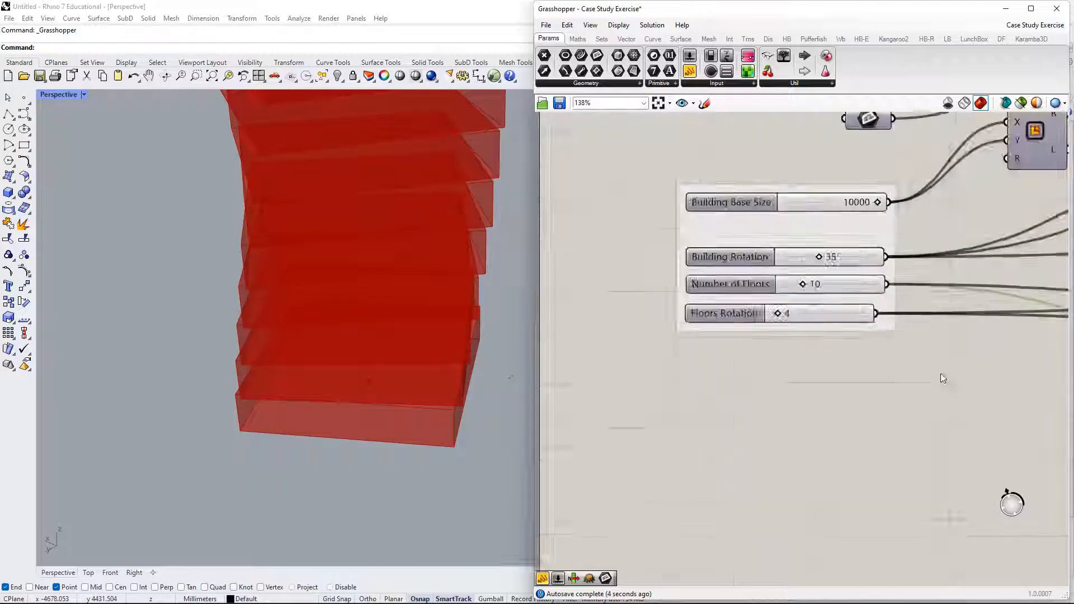
{"action": "right_click_drag", "start_coordinate": [942, 378], "coordinate": [694, 297]}
{"action": "right_click_drag", "start_coordinate": [887, 313], "coordinate": [789, 314]}
{"action": "right_click_drag", "start_coordinate": [866, 330], "coordinate": [625, 305]}
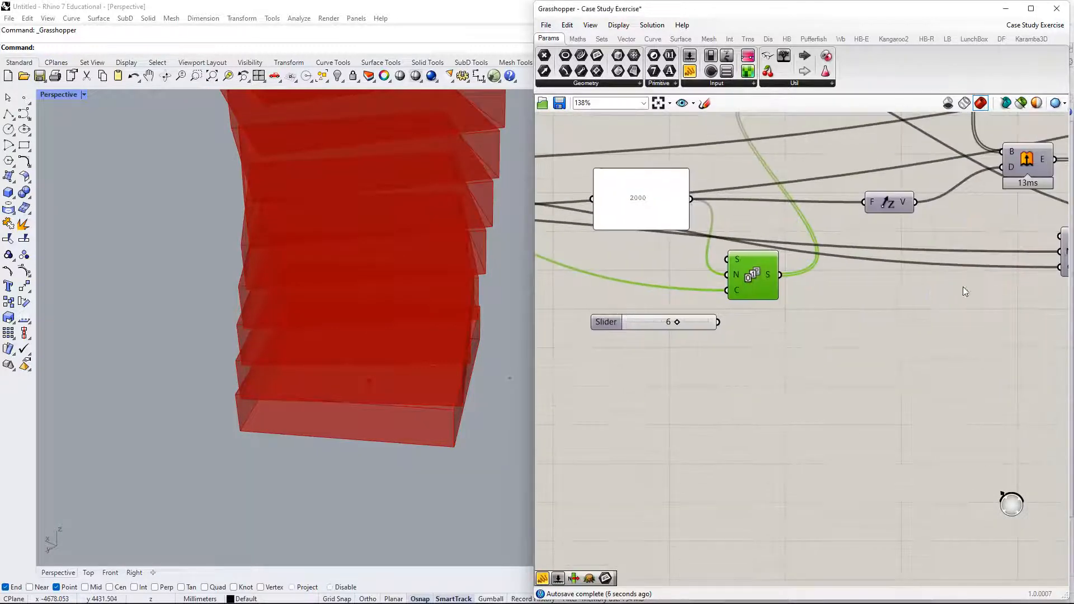
{"action": "right_click_drag", "start_coordinate": [970, 285], "coordinate": [696, 370]}
{"action": "right_click_drag", "start_coordinate": [888, 391], "coordinate": [764, 443]}
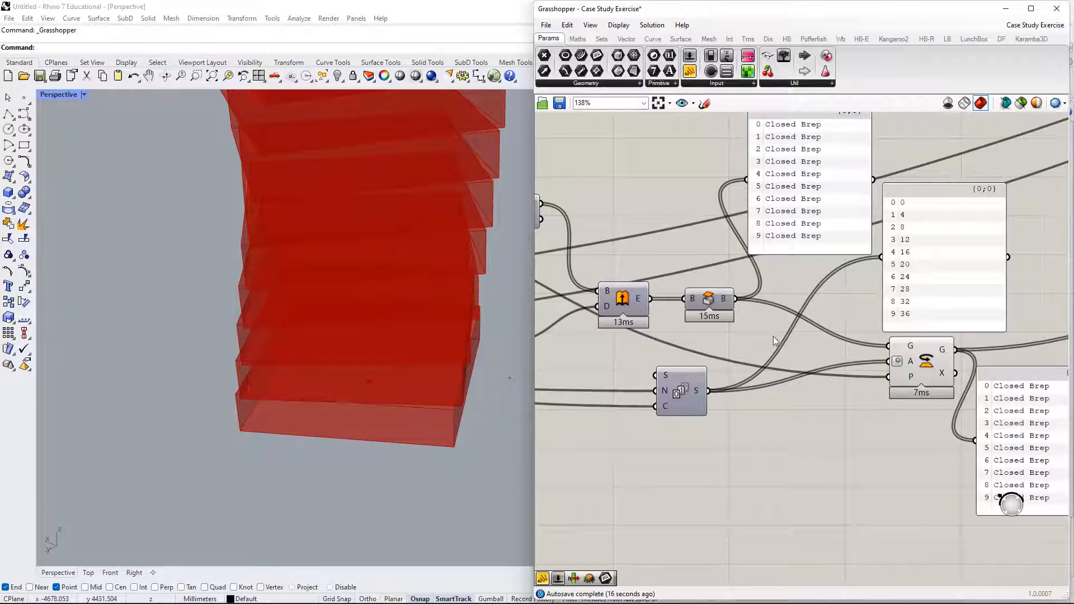
Line up the angle Series panel and the Cap output panel directly side by side above the second Rotate.
{"action": "right_click_drag", "start_coordinate": [917, 244], "coordinate": [663, 358]}
{"action": "left_click_drag", "start_coordinate": [665, 347], "coordinate": [671, 274]}
{"action": "right_click_drag", "start_coordinate": [649, 295], "coordinate": [718, 248]}
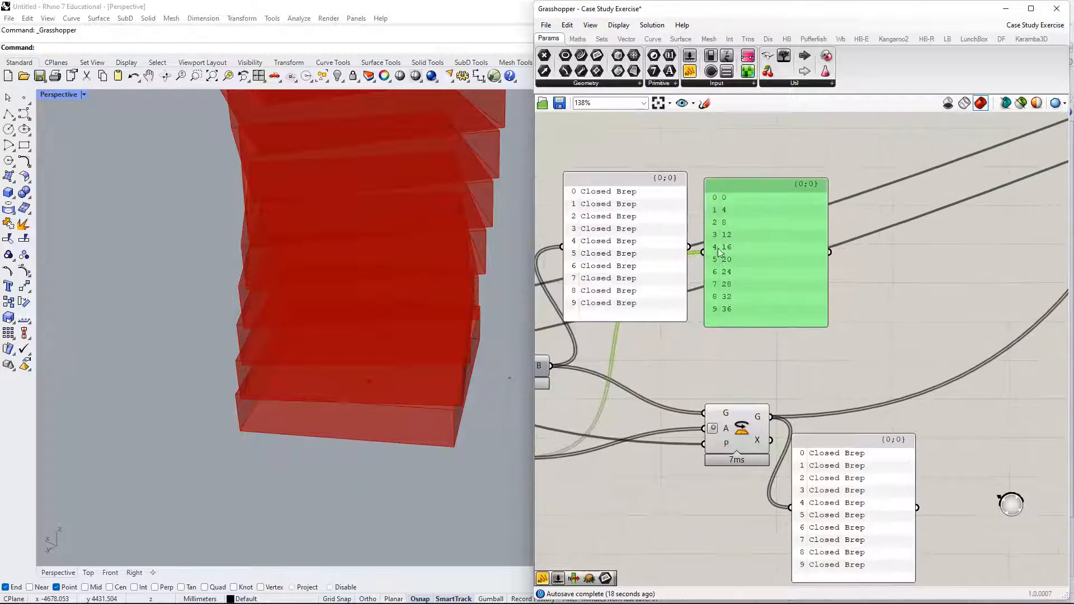
{"action": "left_click_drag", "start_coordinate": [645, 278], "coordinate": [657, 288]}
{"action": "right_click_drag", "start_coordinate": [637, 342], "coordinate": [747, 302]}
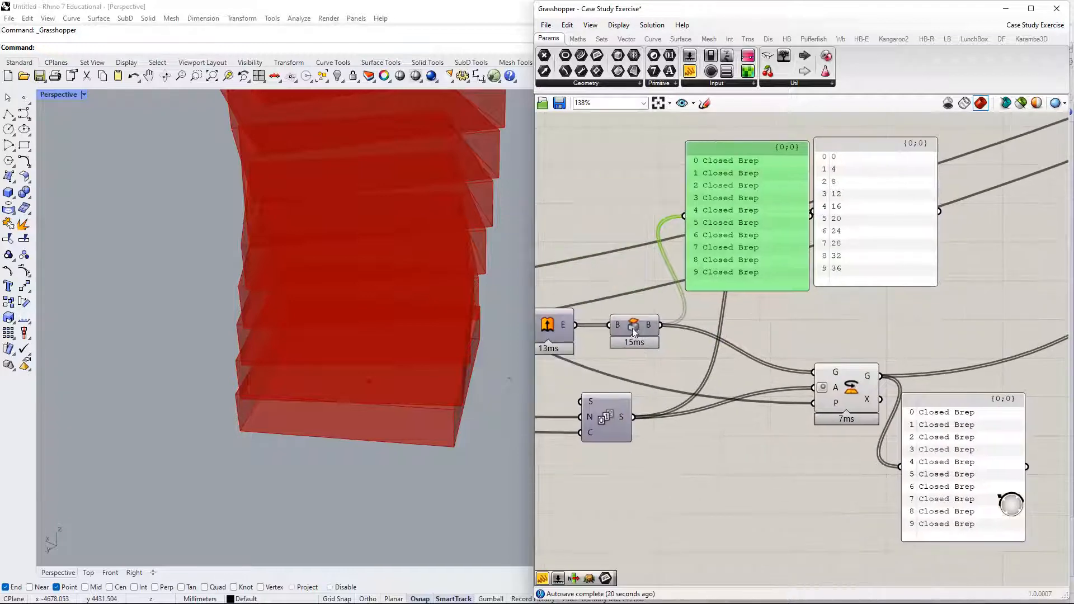
Shift the Cap component and its output panel slightly left, and move the angle Series component slightly down.
{"action": "left_click_drag", "start_coordinate": [634, 330], "coordinate": [619, 329]}
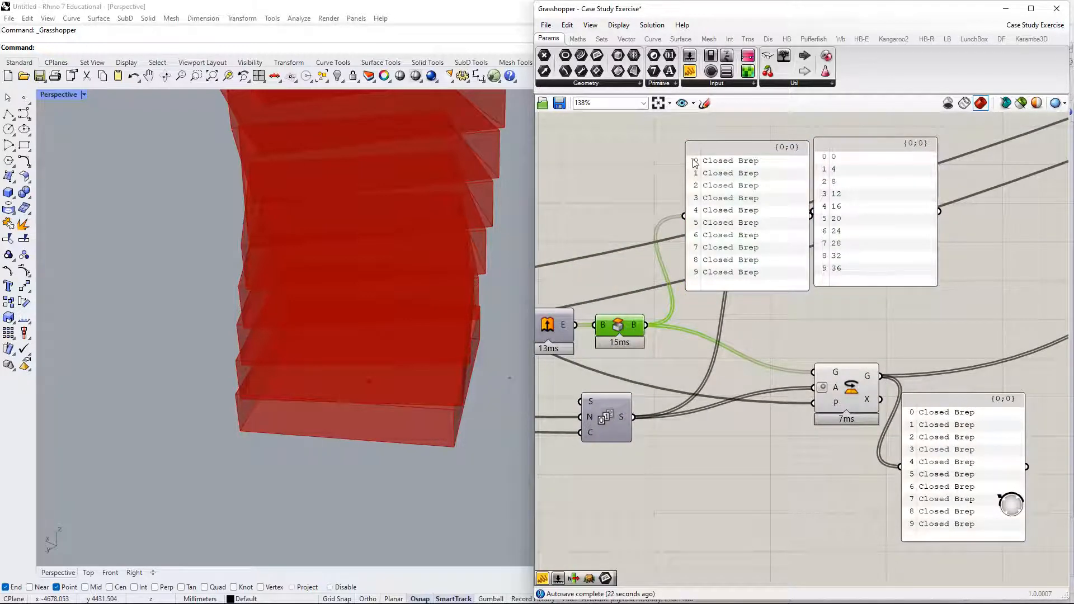
{"action": "mouse_move", "coordinate": [695, 162]}
{"action": "left_mouse_down"}
{"action": "mouse_move", "coordinate": [692, 239]}
{"action": "mouse_move", "coordinate": [688, 164]}
{"action": "left_mouse_up"}
{"action": "left_click", "coordinate": [611, 430]}
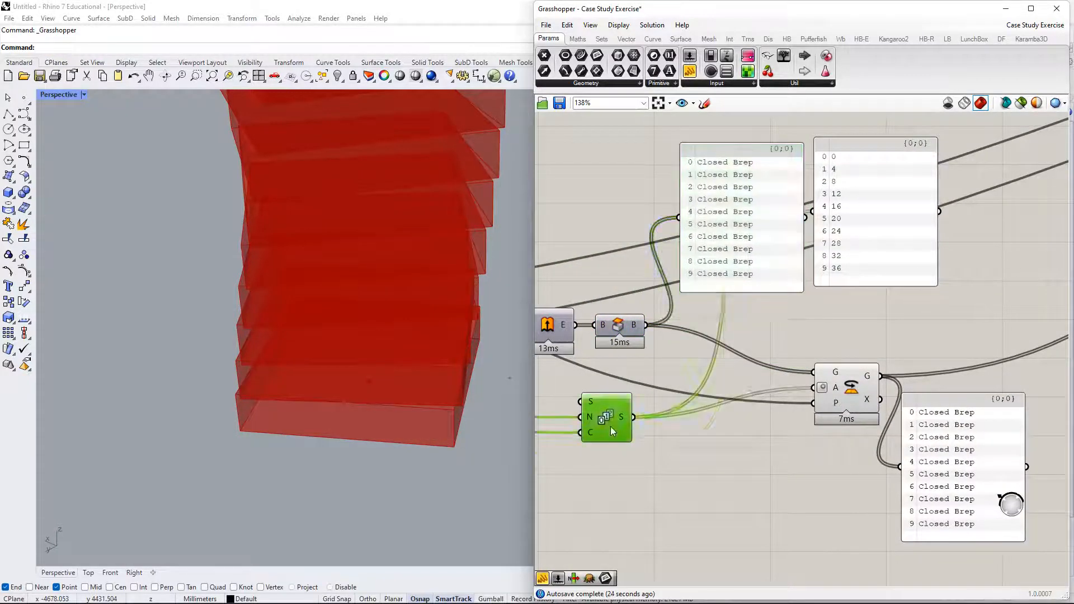
{"action": "left_click_drag", "start_coordinate": [611, 431], "coordinate": [615, 439]}
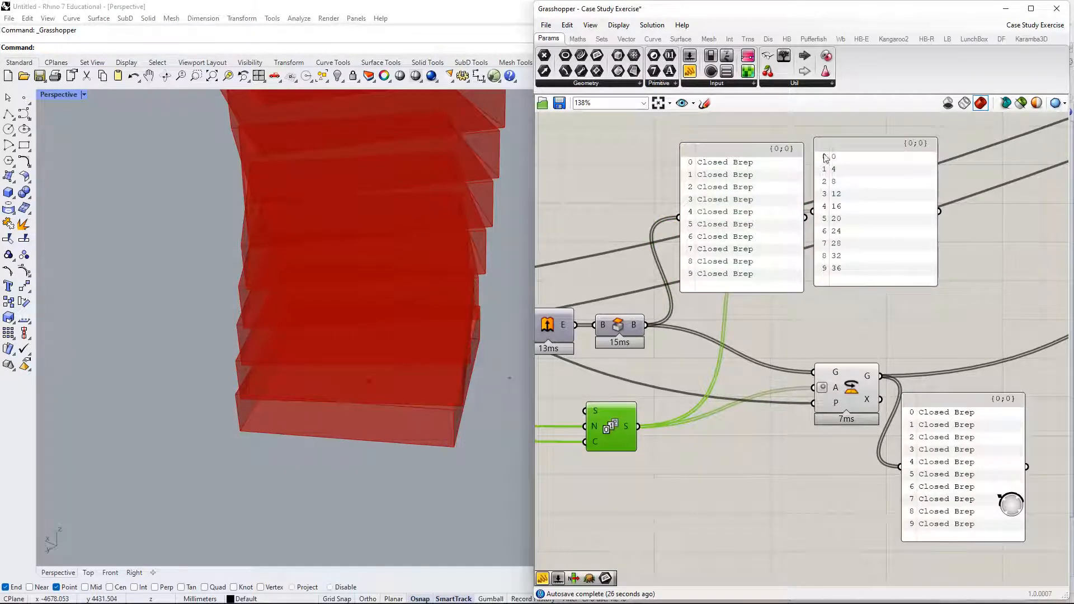
Check the second Rotate's Angle input and move its output panel up beside the angle Series panel to compare all three lists.
{"action": "right_click_drag", "start_coordinate": [826, 249], "coordinate": [712, 214]}
{"action": "left_click", "coordinate": [710, 344]}
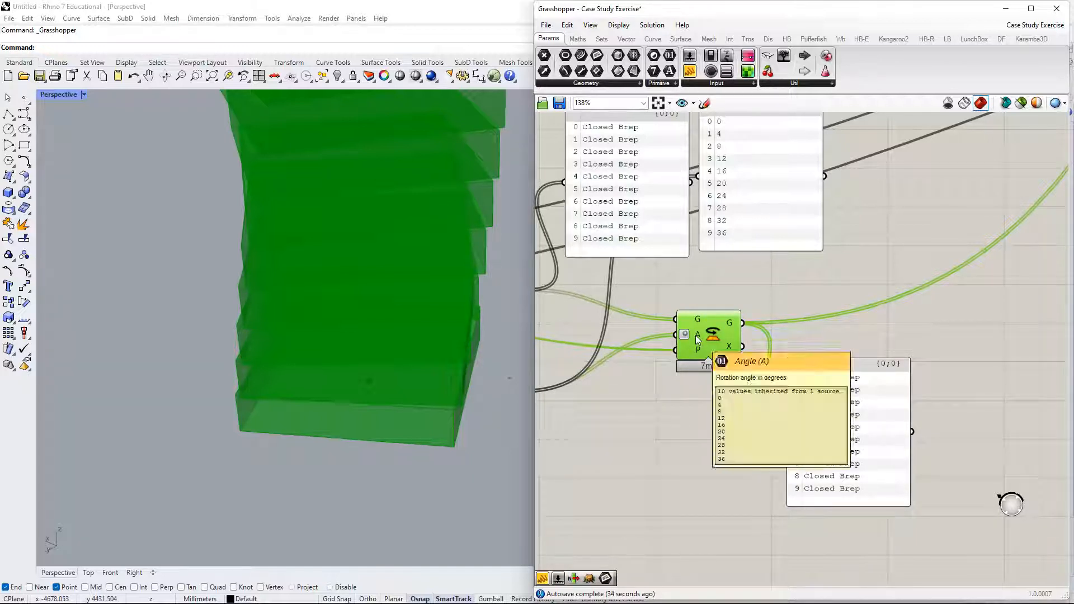
{"action": "right_click_drag", "start_coordinate": [817, 390], "coordinate": [657, 357]}
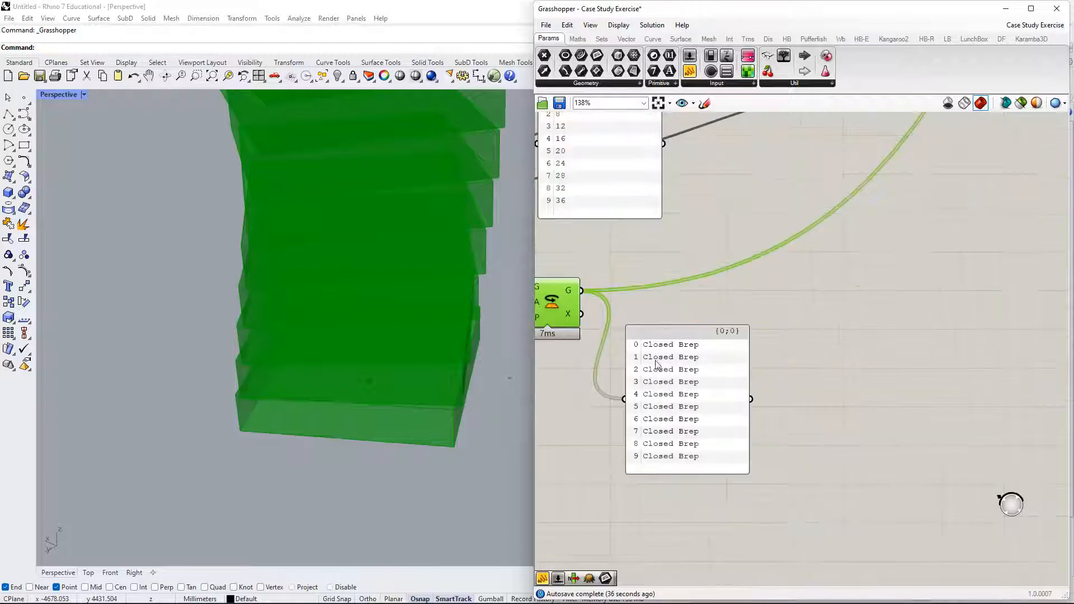
{"action": "left_click_drag", "start_coordinate": [675, 362], "coordinate": [756, 142]}
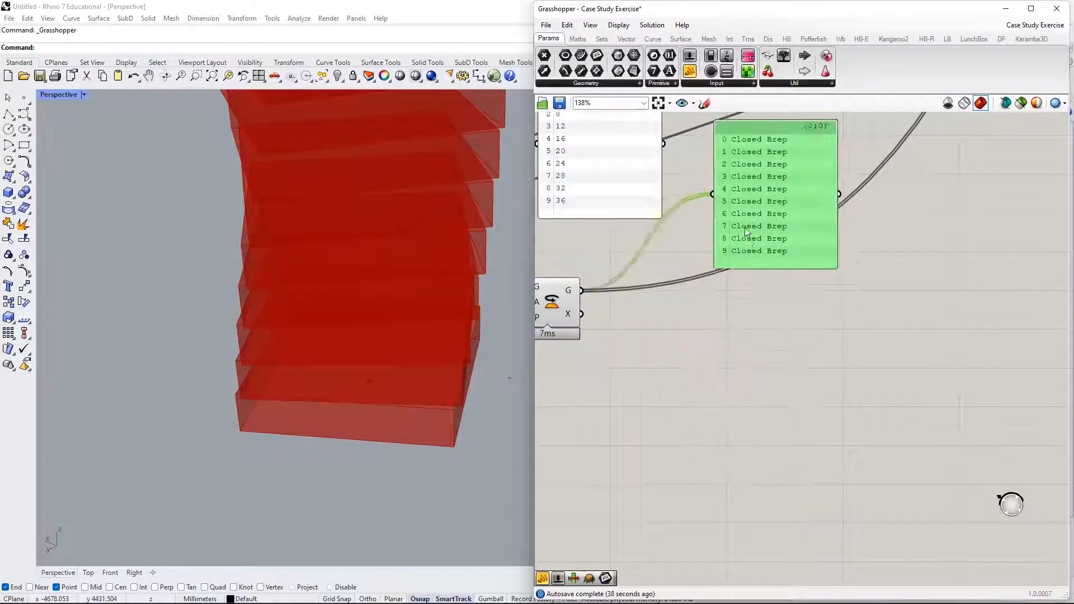
{"action": "right_click_drag", "start_coordinate": [750, 230], "coordinate": [823, 302]}
{"action": "left_click_drag", "start_coordinate": [817, 290], "coordinate": [801, 292]}
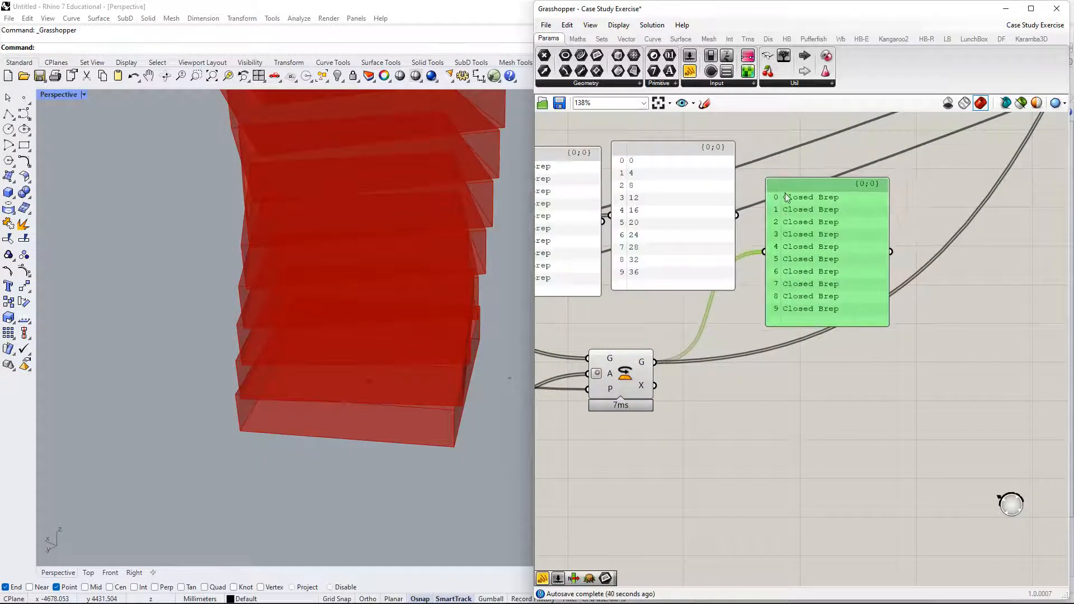
{"action": "scroll", "coordinate": [777, 309], "scroll_direction": "down", "scroll_amount": 3}
{"action": "right_click_drag", "start_coordinate": [634, 325], "coordinate": [852, 298]}
{"action": "scroll", "coordinate": [451, 200], "scroll_direction": "down", "scroll_amount": 4}
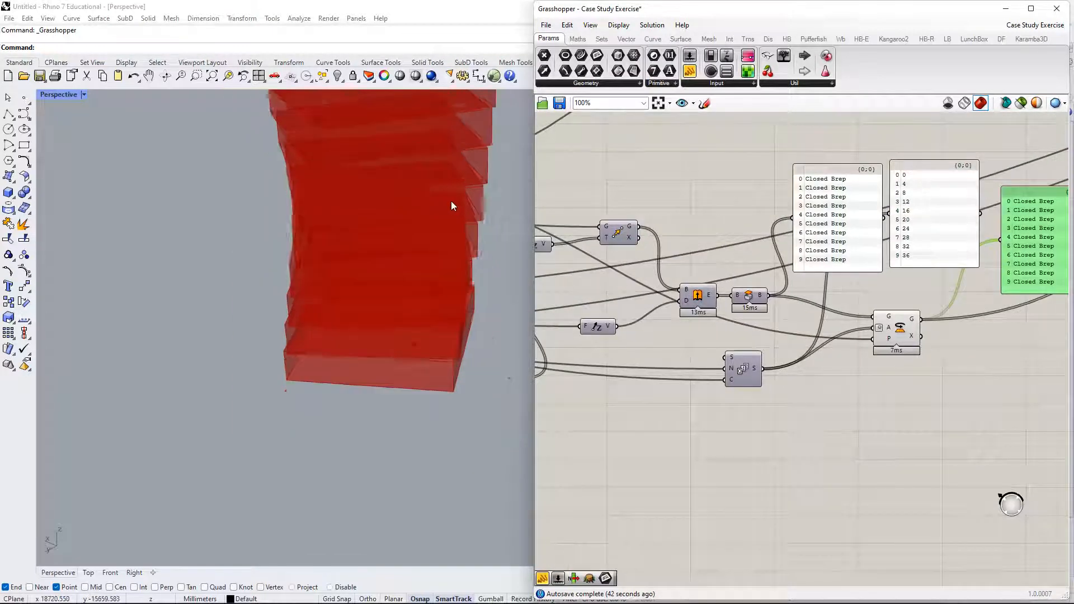
Delete the unconnected number slider with the value 6 below the floor-height Series.
{"action": "right_click_drag", "start_coordinate": [417, 210], "coordinate": [367, 326]}
{"action": "right_click_drag", "start_coordinate": [648, 346], "coordinate": [931, 297]}
{"action": "scroll", "coordinate": [705, 358], "scroll_direction": "down", "scroll_amount": 2}
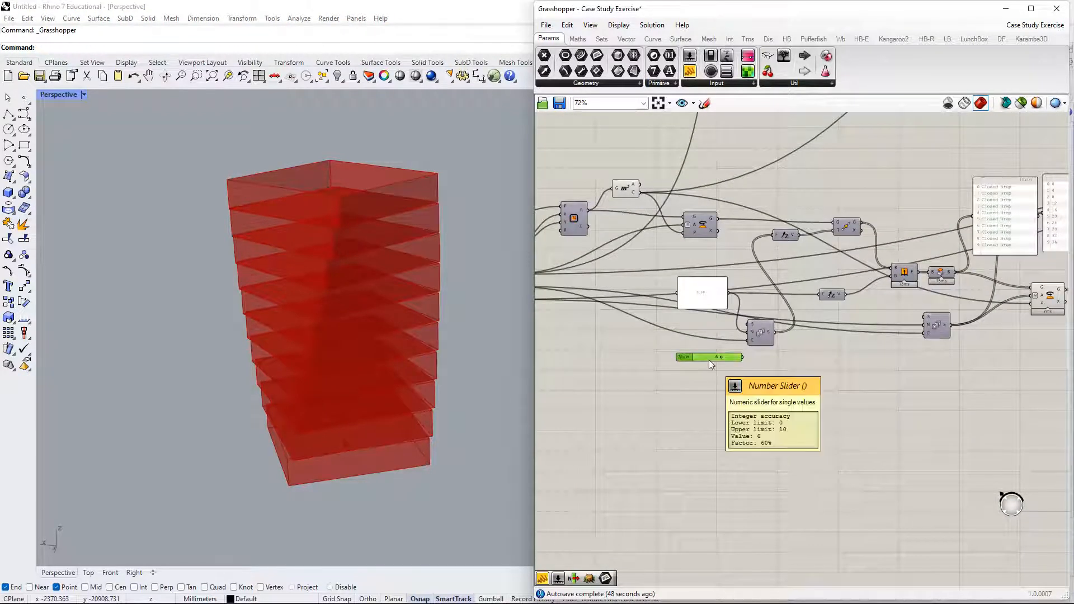
{"action": "key", "text": "Delete"}
Ungroup the four building parameter sliders.
{"action": "right_click_drag", "start_coordinate": [765, 360], "coordinate": [948, 330]}
{"action": "mouse_move", "coordinate": [620, 261]}
{"action": "left_mouse_down"}
{"action": "mouse_move", "coordinate": [627, 291]}
{"action": "mouse_move", "coordinate": [619, 261]}
{"action": "left_mouse_up"}
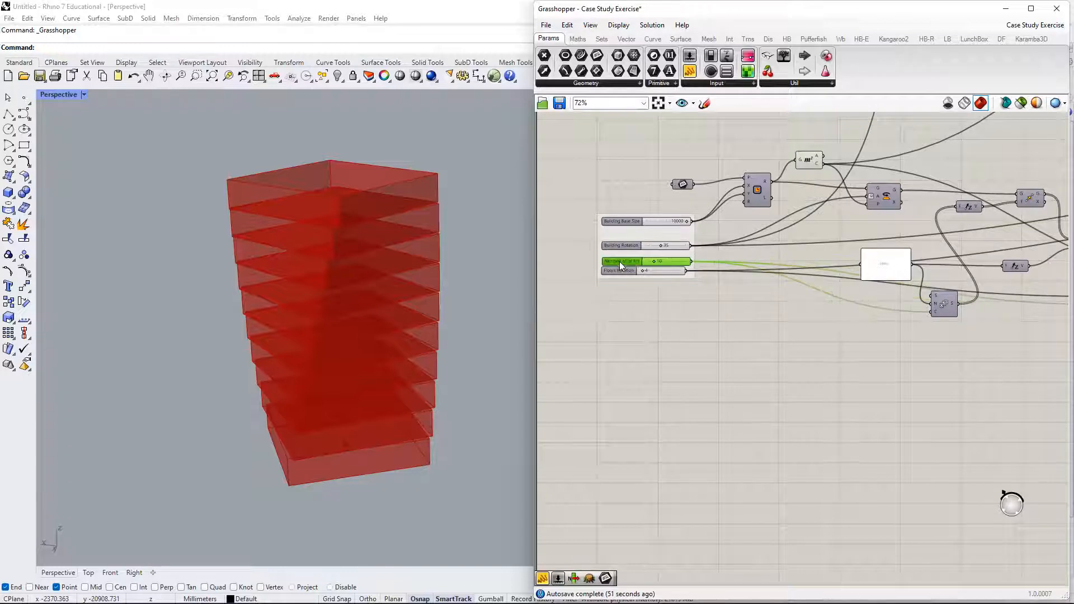
{"action": "right_click", "coordinate": [653, 233]}
{"action": "left_click", "coordinate": [713, 320]}
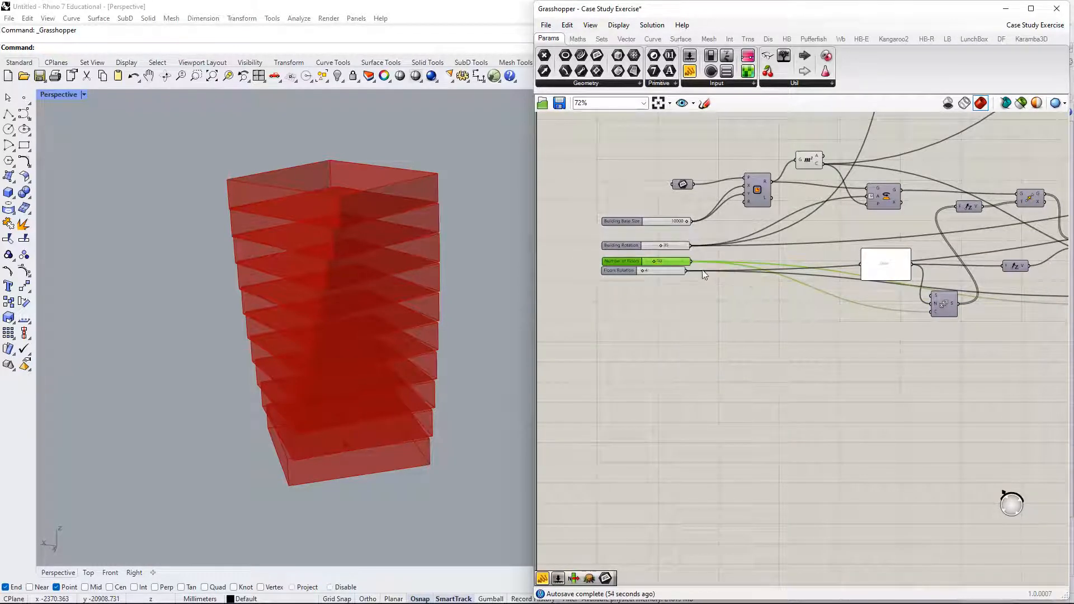
Move the Number of Floors slider out of the slider stack to just below the floor-height Series.
{"action": "right_click_drag", "start_coordinate": [722, 286], "coordinate": [709, 299]}
{"action": "left_click_drag", "start_coordinate": [611, 273], "coordinate": [888, 376]}
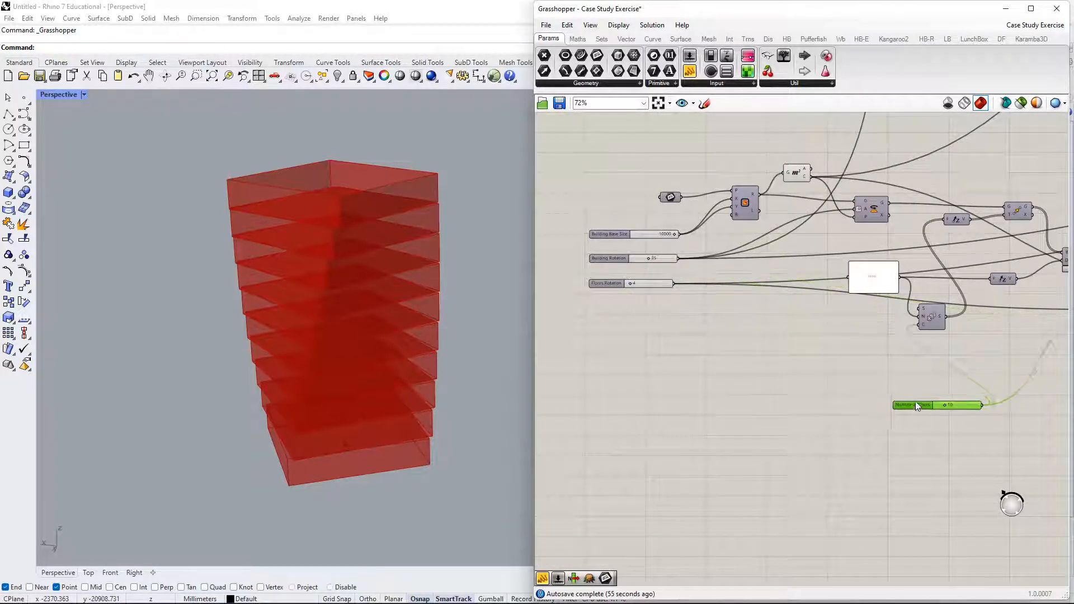
{"action": "right_click_drag", "start_coordinate": [888, 376], "coordinate": [536, 385]}
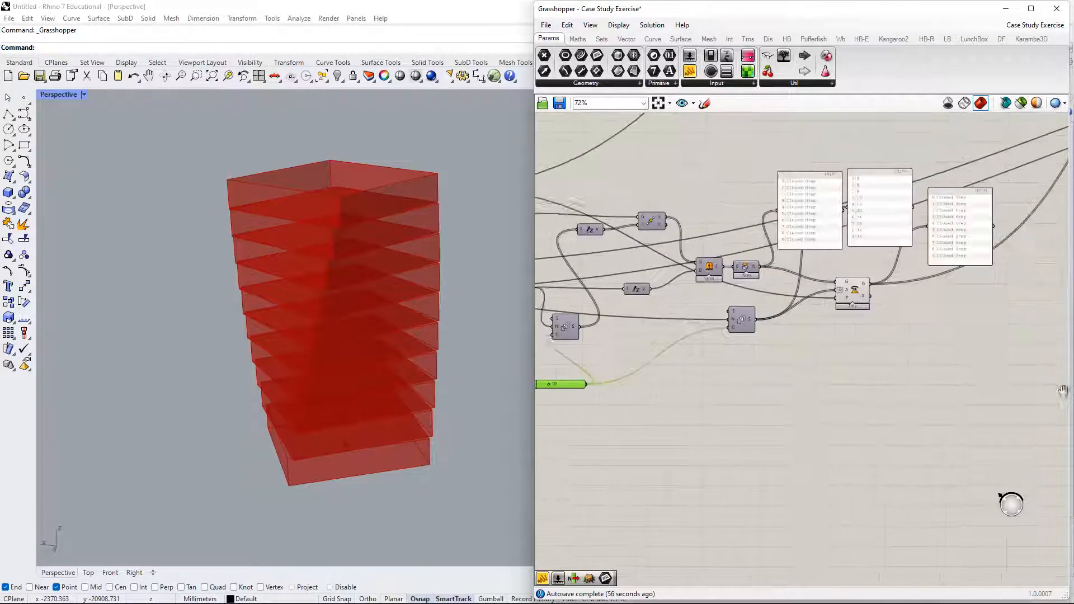
{"action": "right_click_drag", "start_coordinate": [1061, 387], "coordinate": [1055, 386]}
{"action": "right_click_drag", "start_coordinate": [641, 386], "coordinate": [759, 366]}
{"action": "left_click_drag", "start_coordinate": [672, 364], "coordinate": [613, 340]}
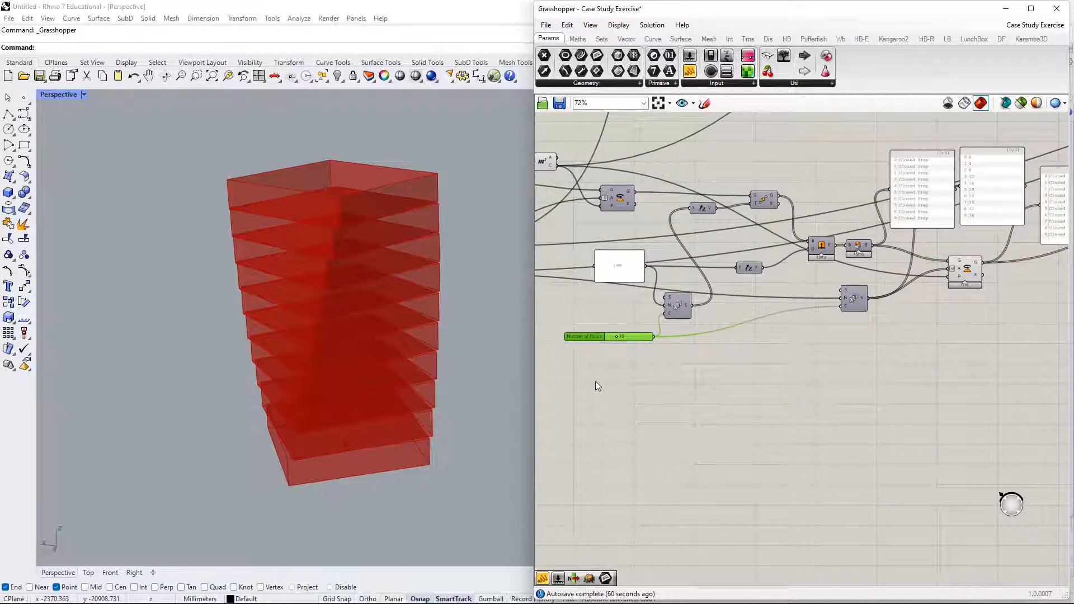
Move the other three sliders farther left and place Number of Floors back between Building Rotation and Floors Rotation.
{"action": "right_click_drag", "start_coordinate": [595, 353], "coordinate": [863, 340]}
{"action": "left_click_drag", "start_coordinate": [675, 191], "coordinate": [643, 330]}
{"action": "left_click_drag", "start_coordinate": [642, 212], "coordinate": [562, 272]}
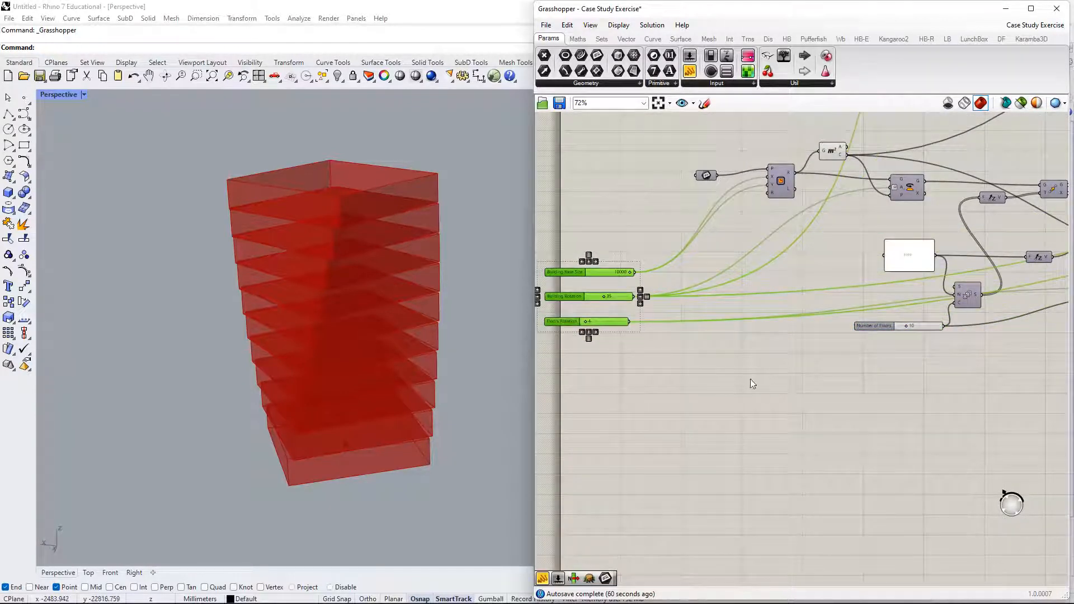
{"action": "right_click_drag", "start_coordinate": [841, 378], "coordinate": [820, 344]}
{"action": "left_click_drag", "start_coordinate": [851, 288], "coordinate": [576, 274]}
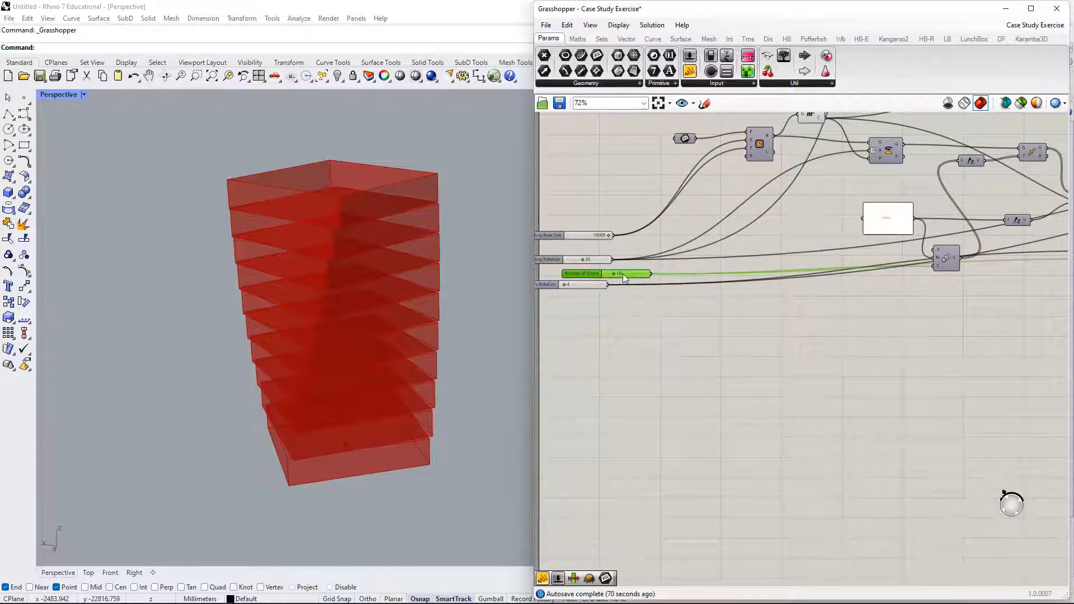
Clear the custom name of the Number of Floors slider so it falls back to its default name.
{"action": "scroll", "coordinate": [872, 347], "scroll_direction": "down", "scroll_amount": 2}
{"action": "right_click_drag", "start_coordinate": [873, 347], "coordinate": [707, 329]}
{"action": "right_click_drag", "start_coordinate": [589, 298], "coordinate": [686, 290]}
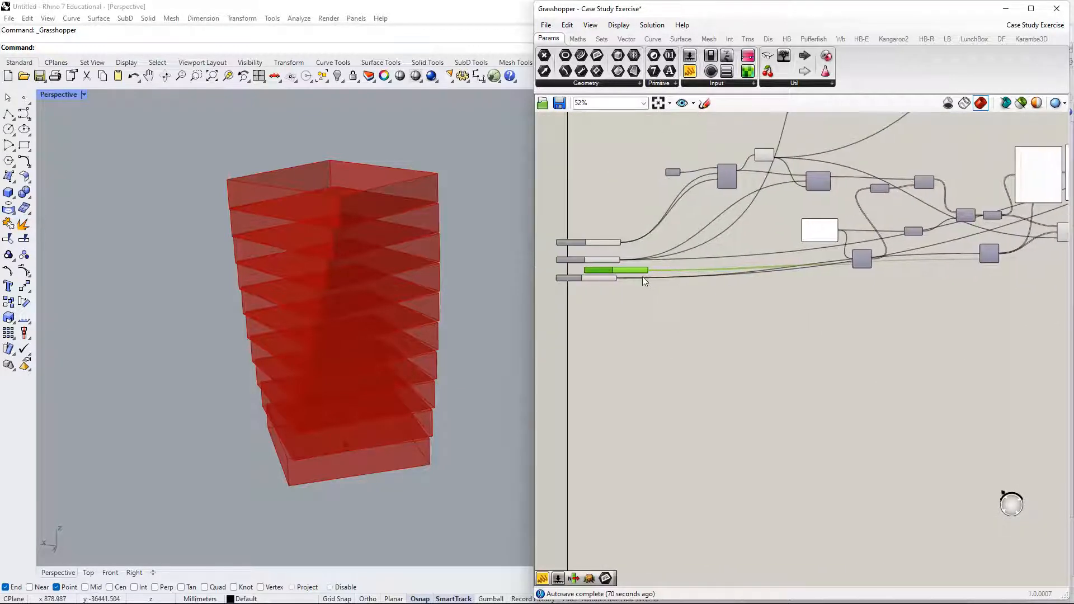
{"action": "scroll", "coordinate": [642, 276], "scroll_direction": "up", "scroll_amount": 2}
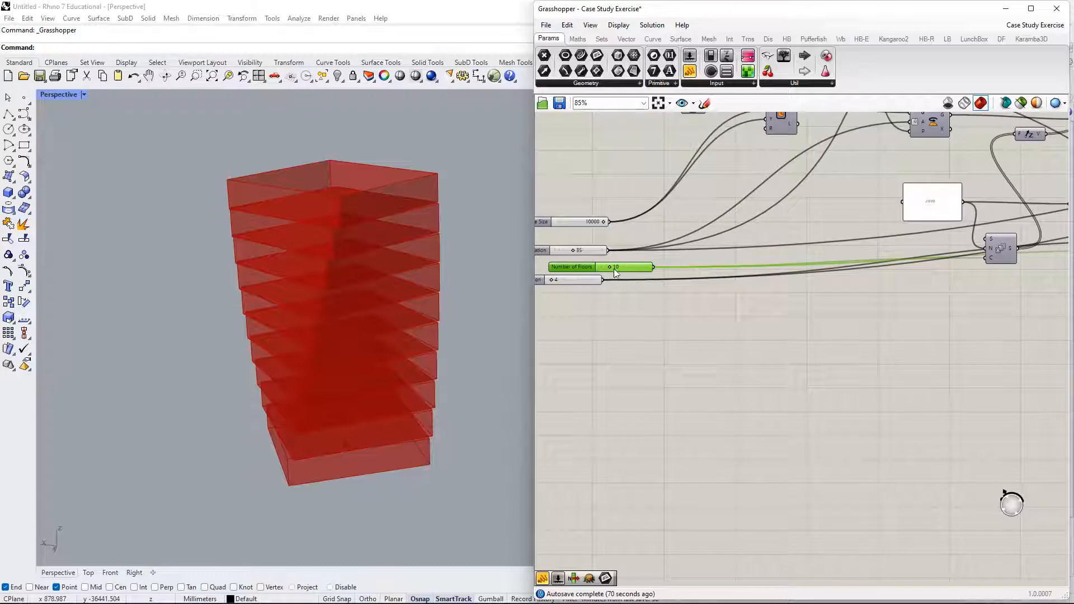
{"action": "scroll", "coordinate": [660, 275], "scroll_direction": "up", "scroll_amount": 6}
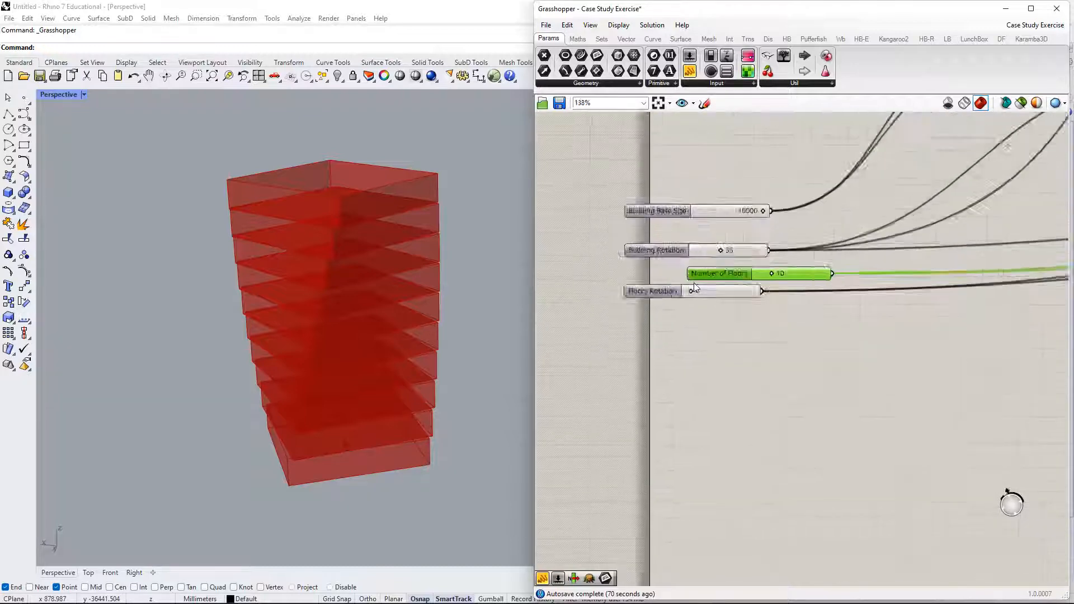
{"action": "scroll", "coordinate": [665, 300], "scroll_direction": "down", "scroll_amount": 2}
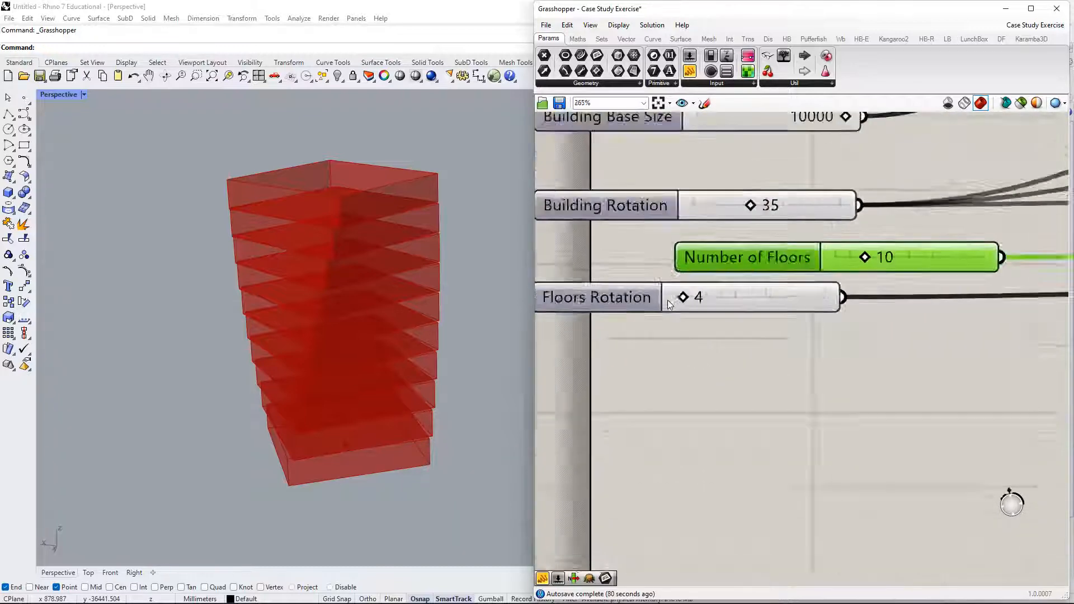
{"action": "right_click", "coordinate": [717, 264]}
{"action": "double_click", "coordinate": [759, 273]}
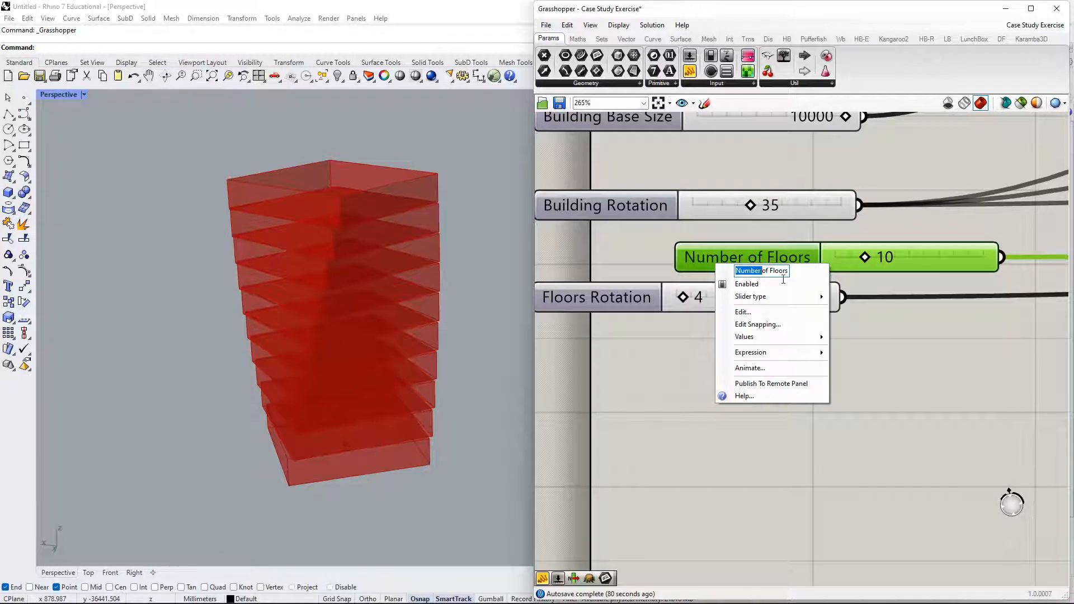
{"action": "key", "text": "Delete"}
{"action": "key", "text": "Delete"}
{"action": "key", "text": "Delete"}
{"action": "key", "text": "Delete"}
{"action": "key", "text": "Delete"}
{"action": "key", "text": "Delete"}
{"action": "key", "text": "Delete"}
{"action": "key", "text": "Delete"}
{"action": "key", "text": "Delete"}
{"action": "key", "text": "Delete"}
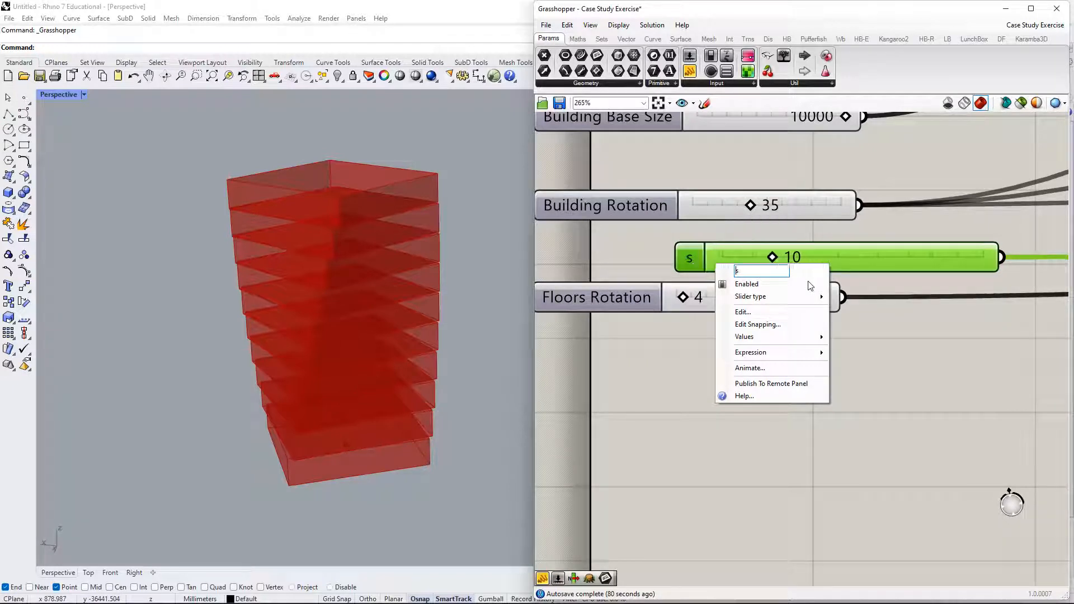
{"action": "key", "text": "Delete"}
{"action": "left_click", "coordinate": [855, 325]}
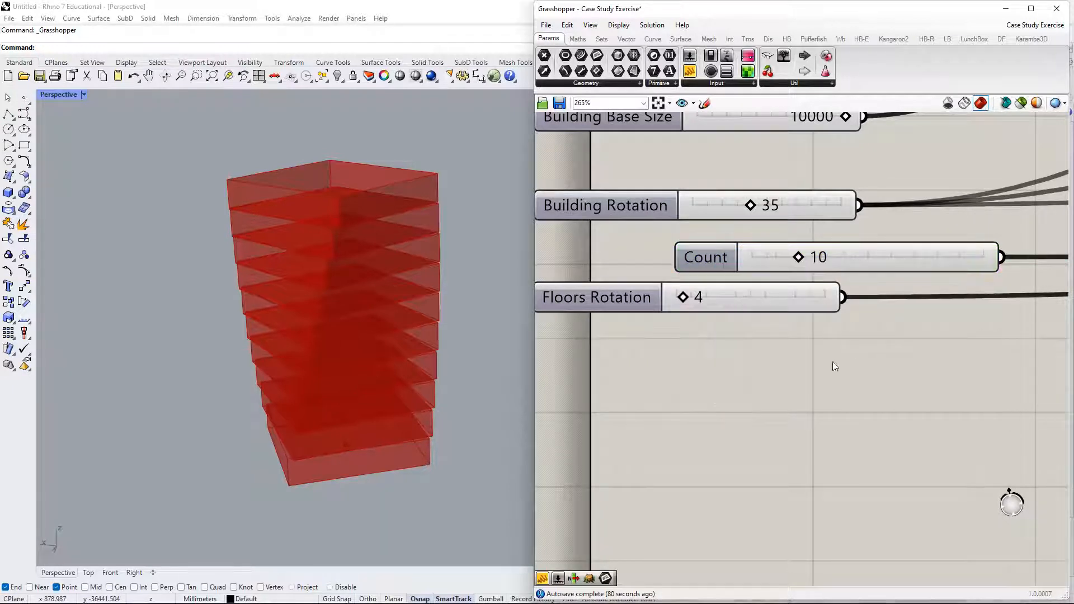
{"action": "double_click", "coordinate": [834, 363]}
{"action": "type", "text": "10"}
{"action": "key", "text": "Return"}
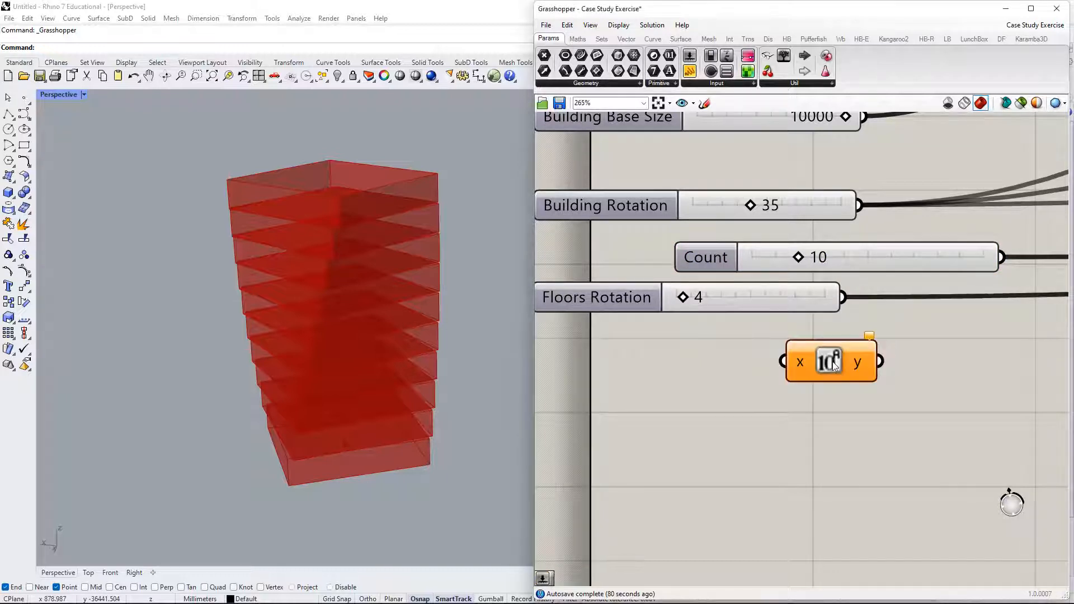
{"action": "left_click", "coordinate": [832, 361]}
{"action": "key", "text": "Delete"}
Add a number slider set to 100 and connect it to the Rectangle component's Radius input.
{"action": "double_click", "coordinate": [834, 366]}
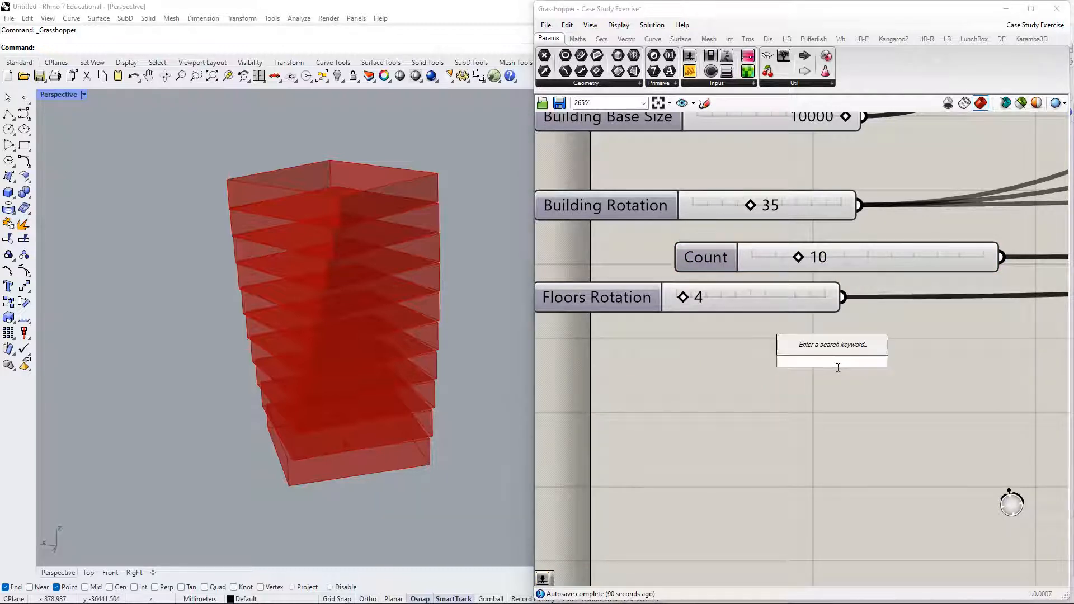
{"action": "type", "text": "100"}
{"action": "key", "text": "Return"}
{"action": "left_click_drag", "start_coordinate": [752, 367], "coordinate": [878, 184]}
{"action": "scroll", "coordinate": [729, 390], "scroll_direction": "down", "scroll_amount": 5}
{"action": "left_click_drag", "start_coordinate": [922, 155], "coordinate": [922, 155]}
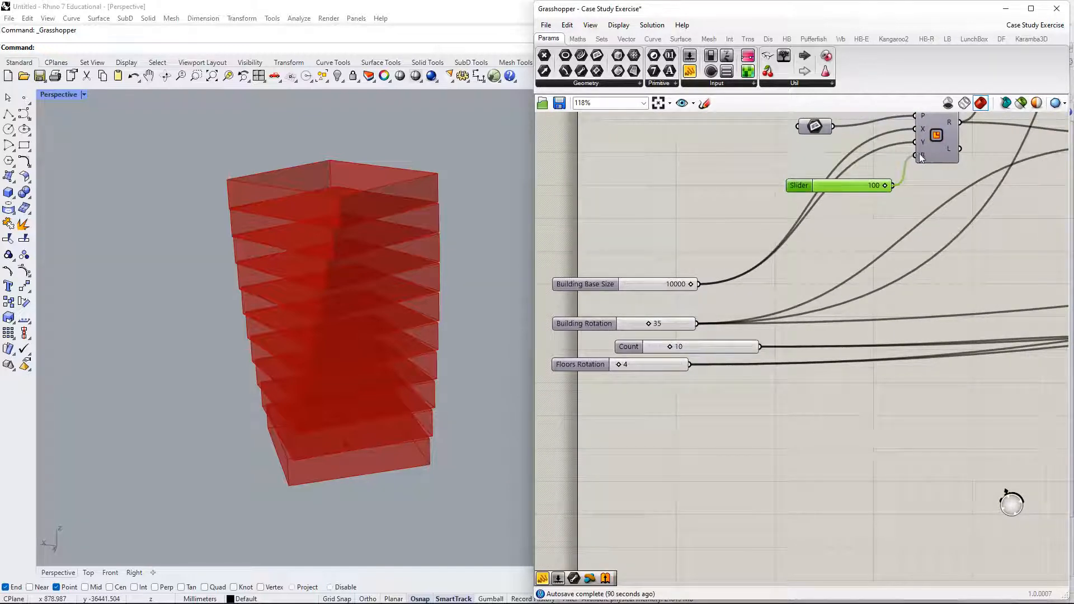
Give the Rectangle's radius slider an arbitrary custom name, and delete that slider.
{"action": "right_click", "coordinate": [808, 185]}
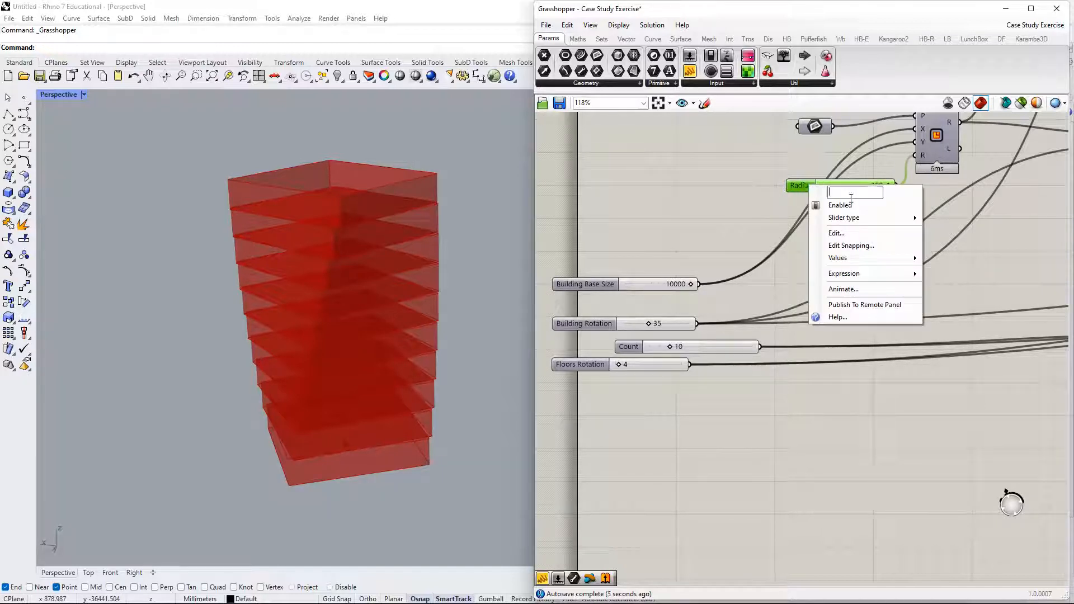
{"action": "type", "text": "ANythign"}
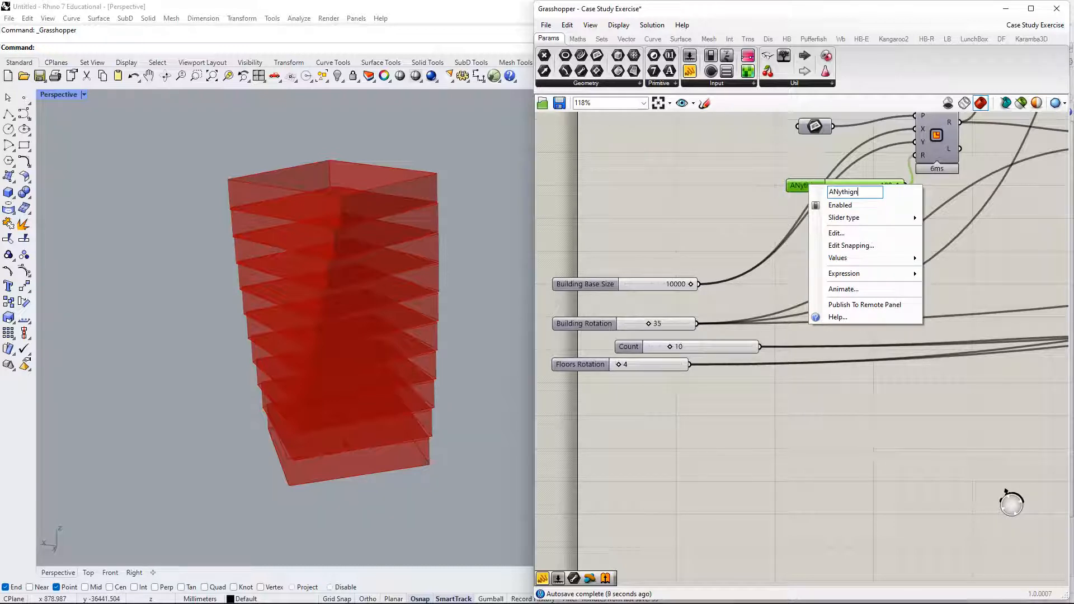
{"action": "key", "text": "BackSpace"}
{"action": "key", "text": "Return"}
{"action": "left_click_drag", "start_coordinate": [805, 189], "coordinate": [696, 168]}
{"action": "key", "text": "Delete"}
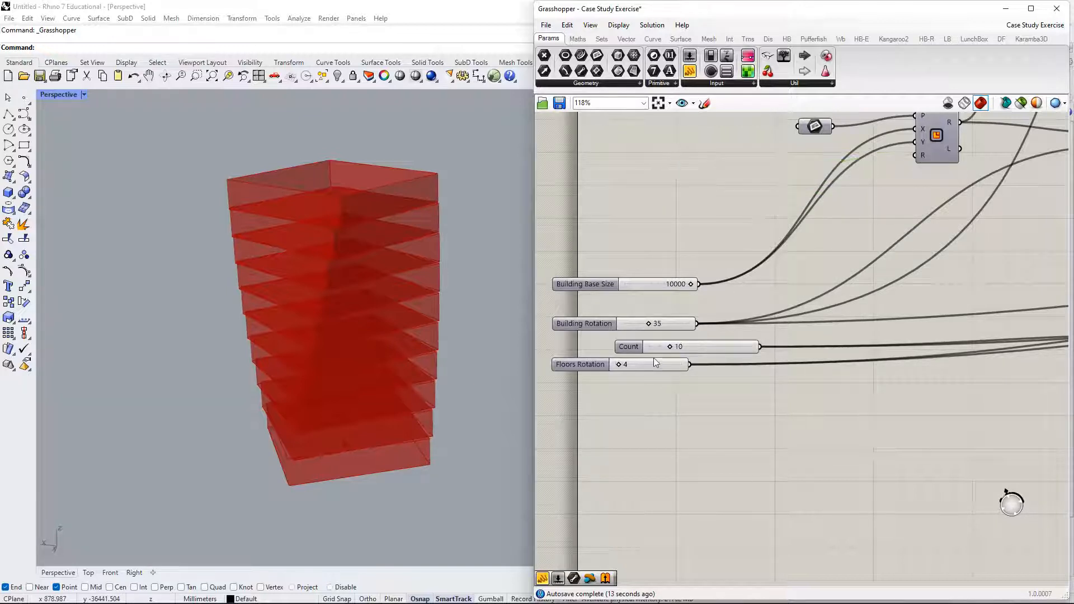
Rename the Count slider as Number of Floors.
{"action": "right_click", "coordinate": [633, 347]}
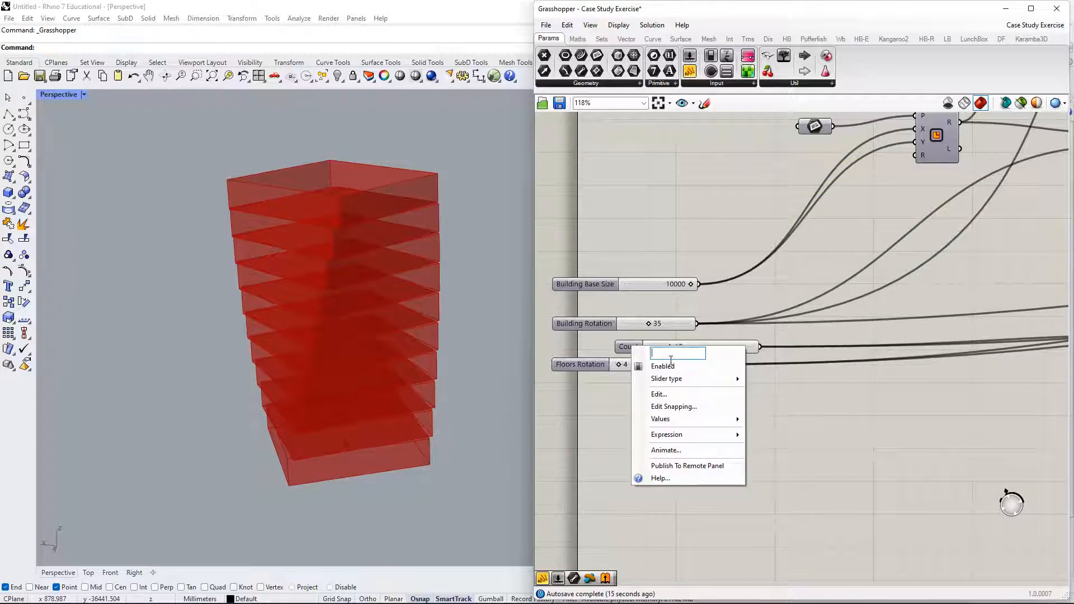
{"action": "type", "text": "Number of"}
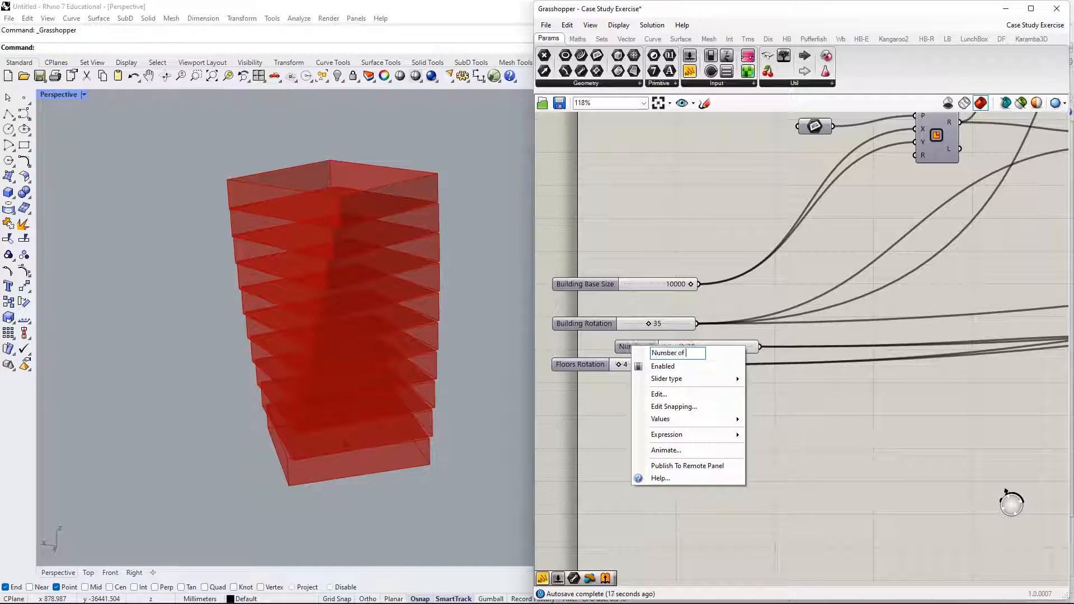
{"action": "type", "text": " FLoors"}
{"action": "key", "text": "Return"}
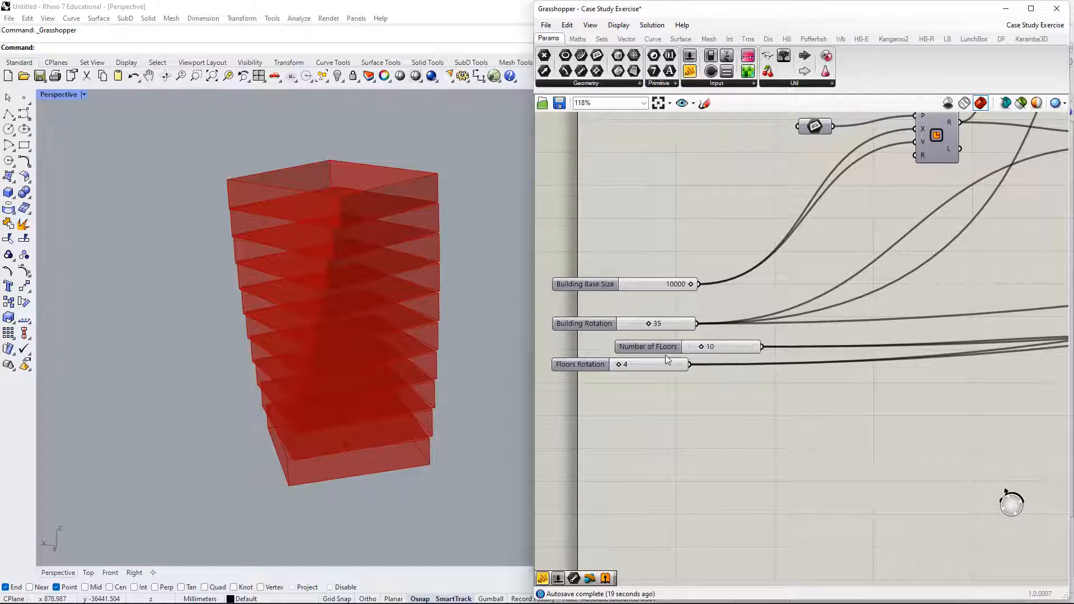
{"action": "right_click", "coordinate": [667, 354]}
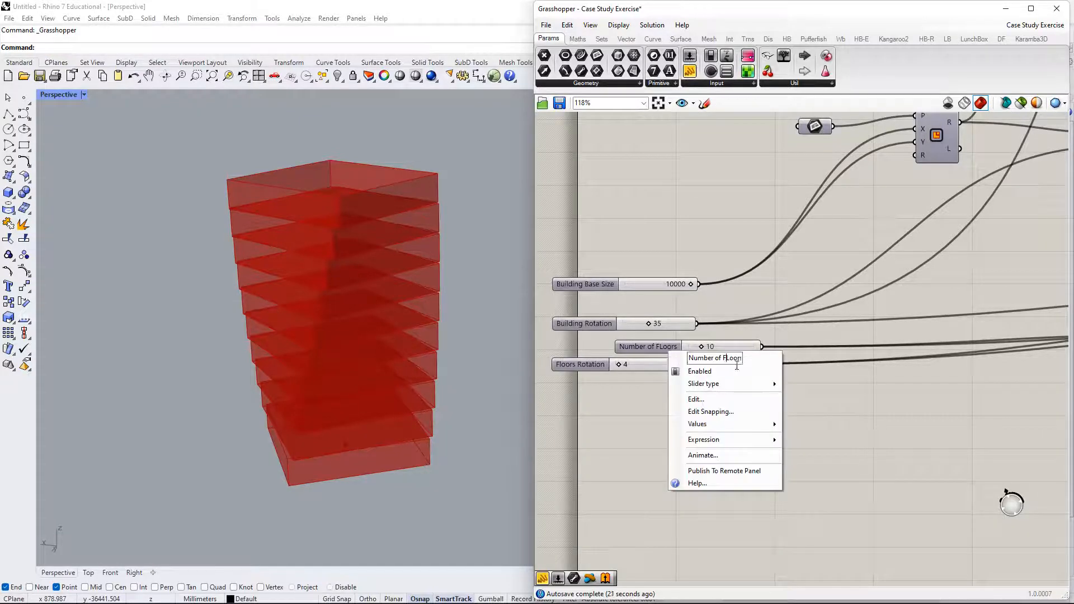
{"action": "key", "text": "Delete"}
{"action": "type", "text": "l"}
{"action": "key", "text": "Return"}
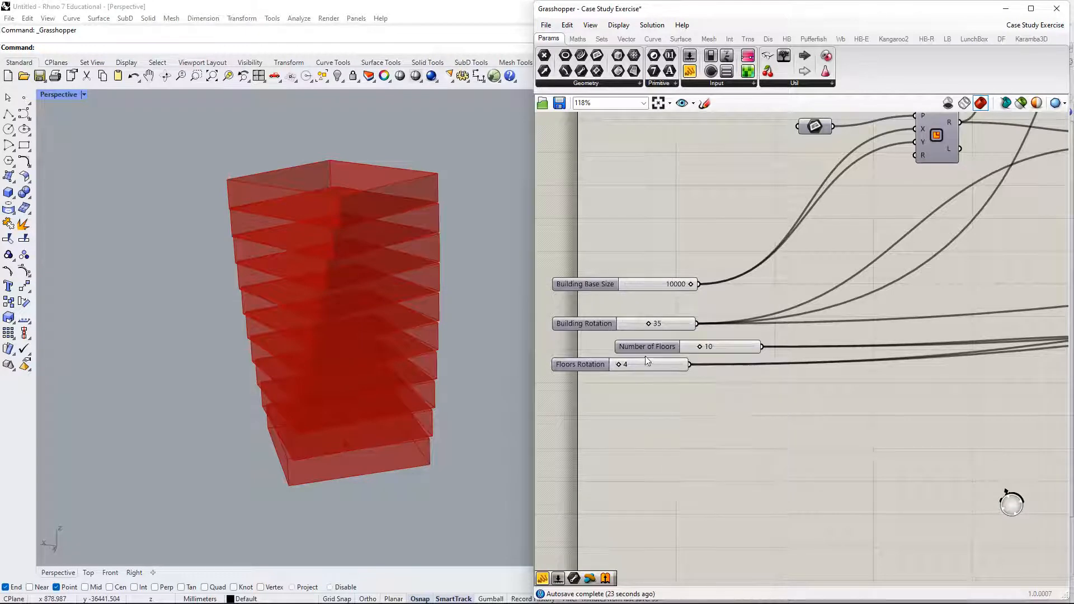
Line up the Number of Floors slider with the other three sliders and group all four.
{"action": "left_click_drag", "start_coordinate": [643, 350], "coordinate": [592, 365]}
{"action": "scroll", "coordinate": [643, 310], "scroll_direction": "down", "scroll_amount": 10}
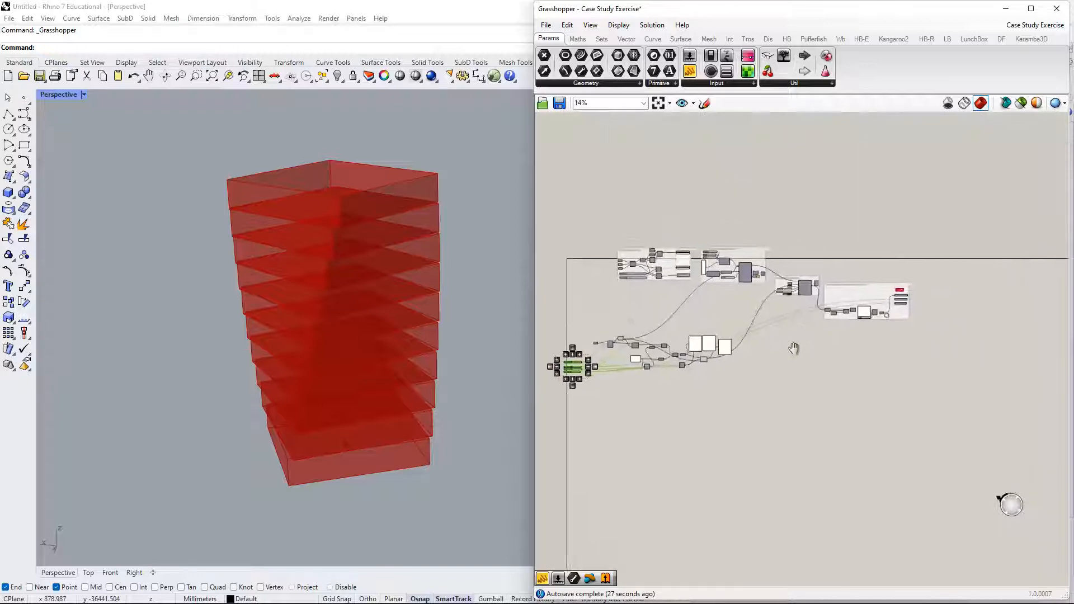
{"action": "scroll", "coordinate": [675, 308], "scroll_direction": "up", "scroll_amount": 4}
{"action": "scroll", "coordinate": [653, 359], "scroll_direction": "up", "scroll_amount": 3}
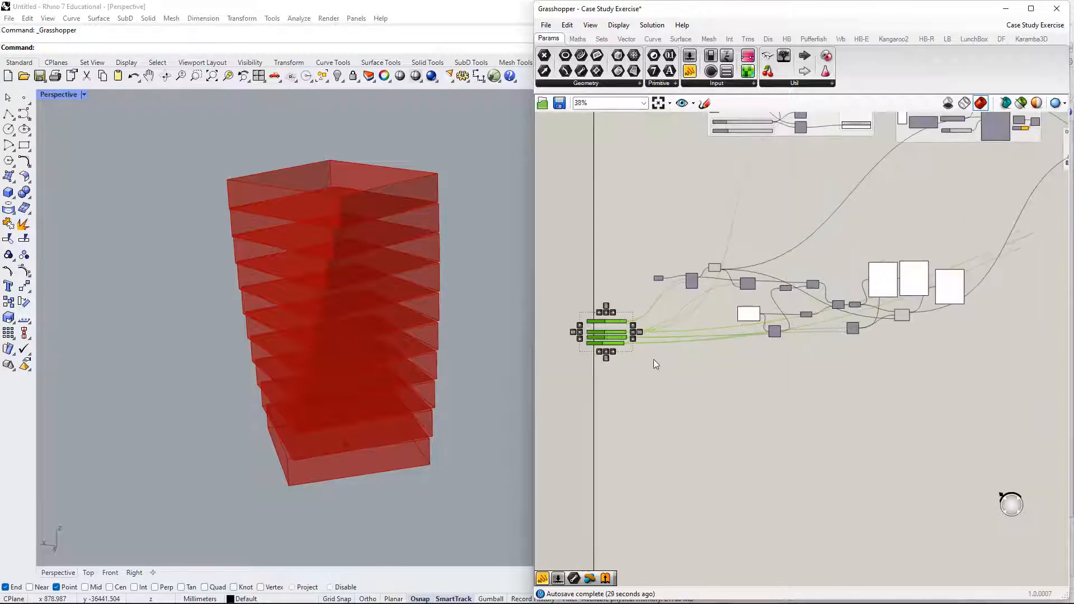
{"action": "scroll", "coordinate": [643, 362], "scroll_direction": "up", "scroll_amount": 4}
{"action": "right_click", "coordinate": [687, 340]}
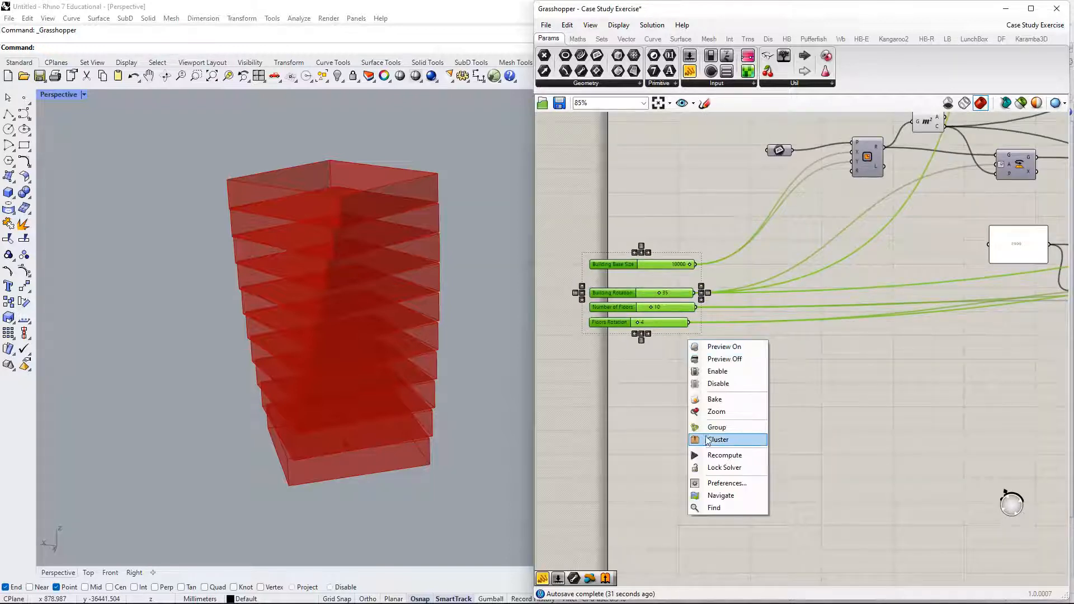
{"action": "left_click_drag", "start_coordinate": [668, 372], "coordinate": [610, 245]}
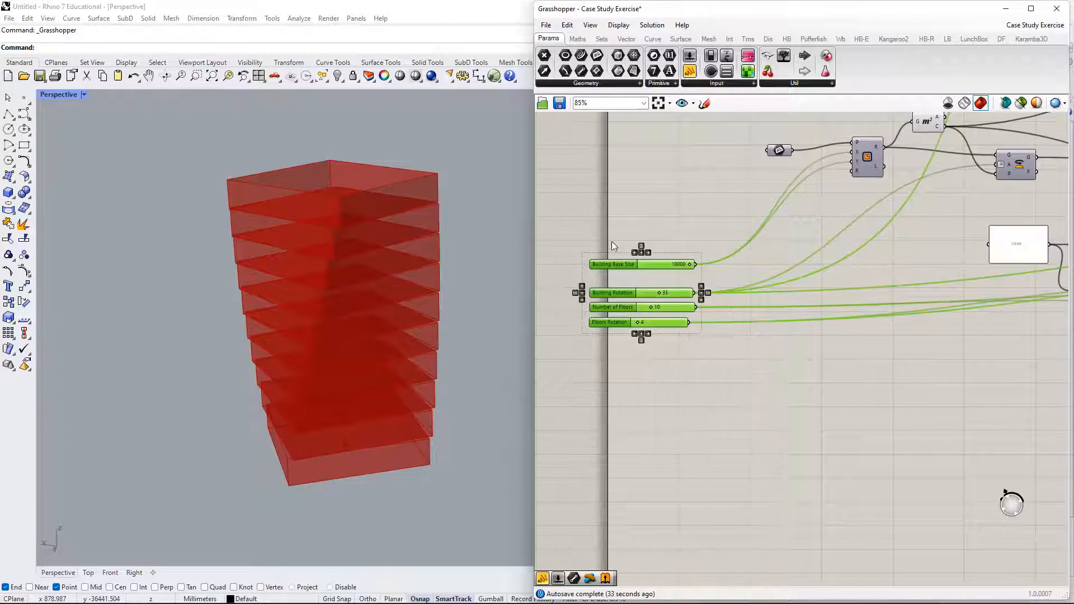
{"action": "right_click", "coordinate": [718, 352]}
{"action": "right_click", "coordinate": [855, 348]}
{"action": "right_click", "coordinate": [847, 429]}
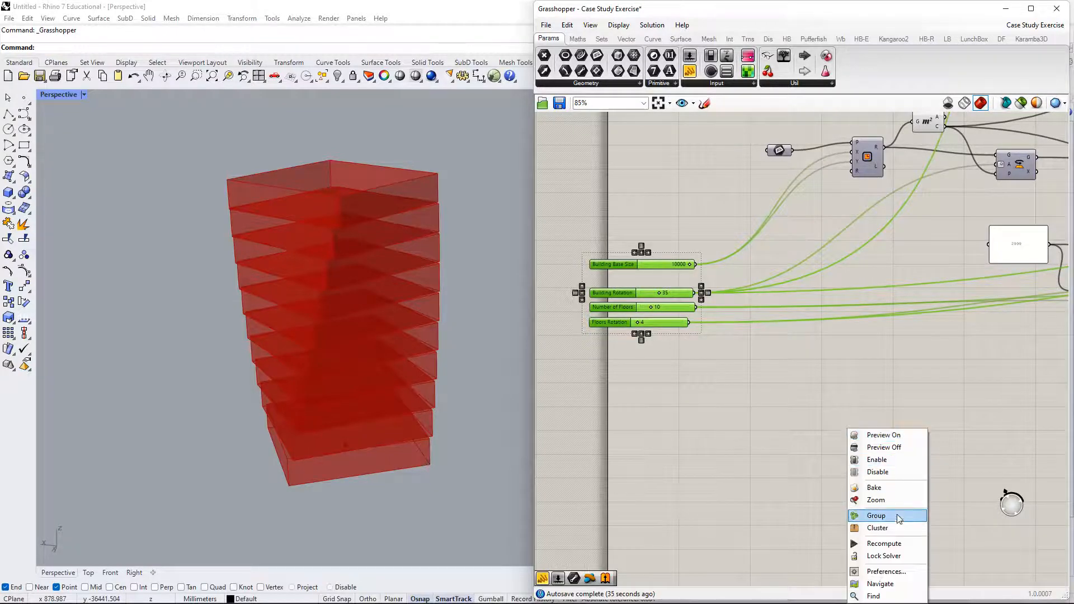
{"action": "left_click", "coordinate": [897, 517]}
Shift the slider group up and to the right, and align its four sliders along their left edges.
{"action": "left_click_drag", "start_coordinate": [655, 278], "coordinate": [704, 228]}
{"action": "left_click_drag", "start_coordinate": [628, 162], "coordinate": [873, 408]}
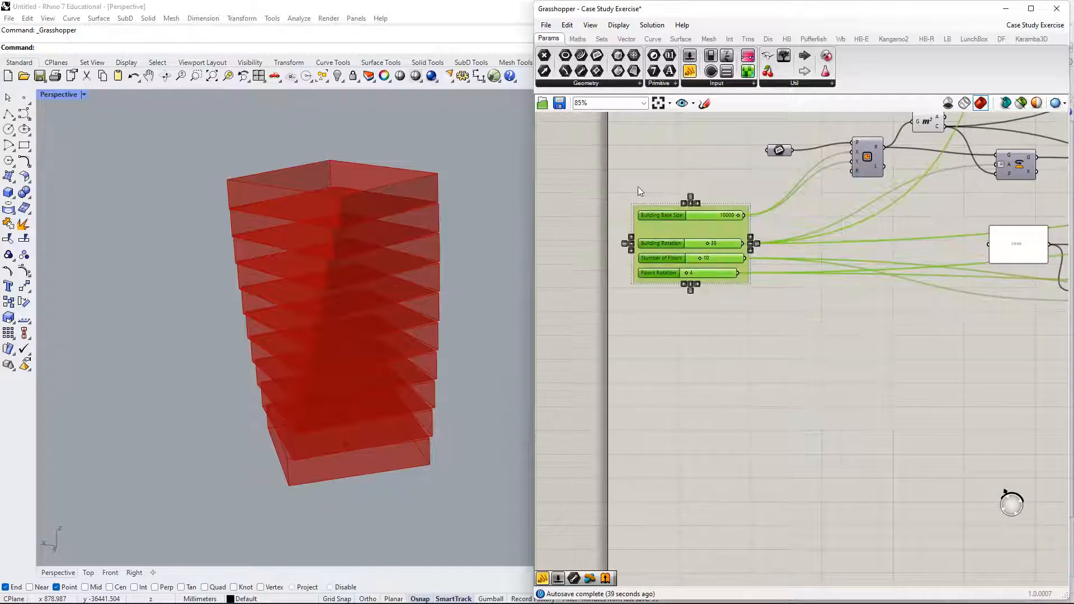
{"action": "left_click", "coordinate": [683, 199]}
{"action": "left_click_drag", "start_coordinate": [633, 194], "coordinate": [768, 295]}
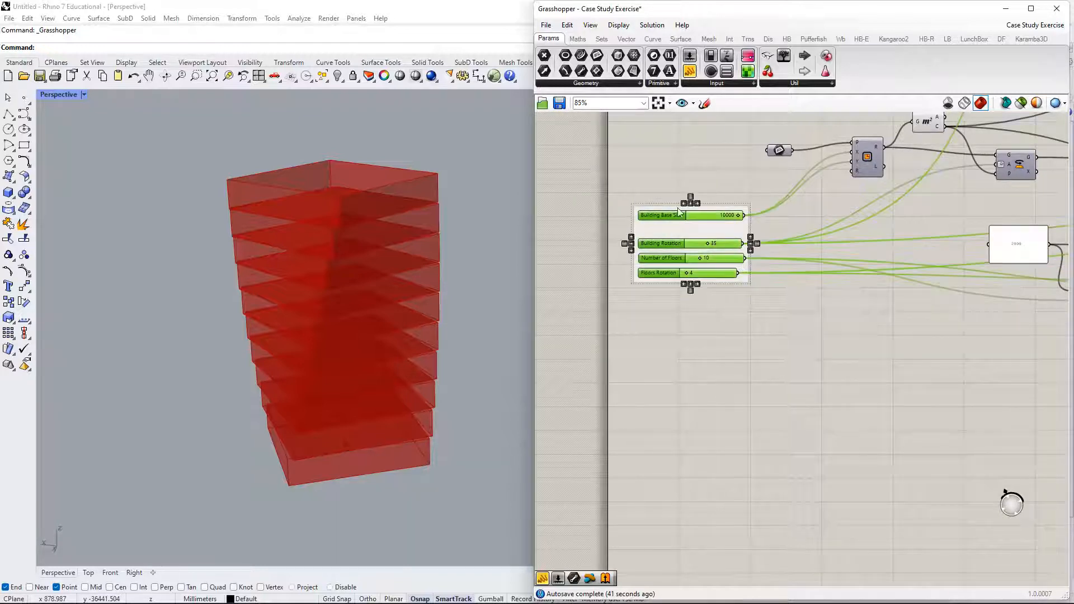
{"action": "left_click", "coordinate": [686, 199]}
{"action": "left_click_drag", "start_coordinate": [636, 196], "coordinate": [786, 280]}
Follow the wires from the grouped sliders to the second Rotate and its surrounding panels.
{"action": "scroll", "coordinate": [830, 323], "scroll_direction": "down", "scroll_amount": 1}
{"action": "right_click_drag", "start_coordinate": [829, 323], "coordinate": [773, 316]}
{"action": "left_click", "coordinate": [774, 317]}
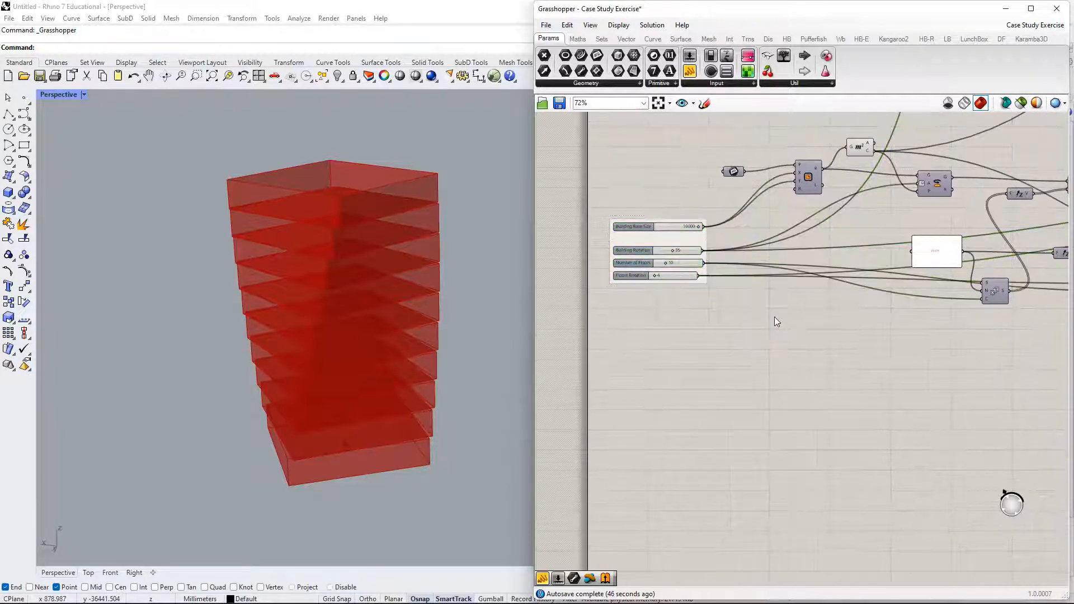
{"action": "right_click_drag", "start_coordinate": [1017, 298], "coordinate": [734, 266]}
{"action": "right_click_drag", "start_coordinate": [904, 294], "coordinate": [655, 321]}
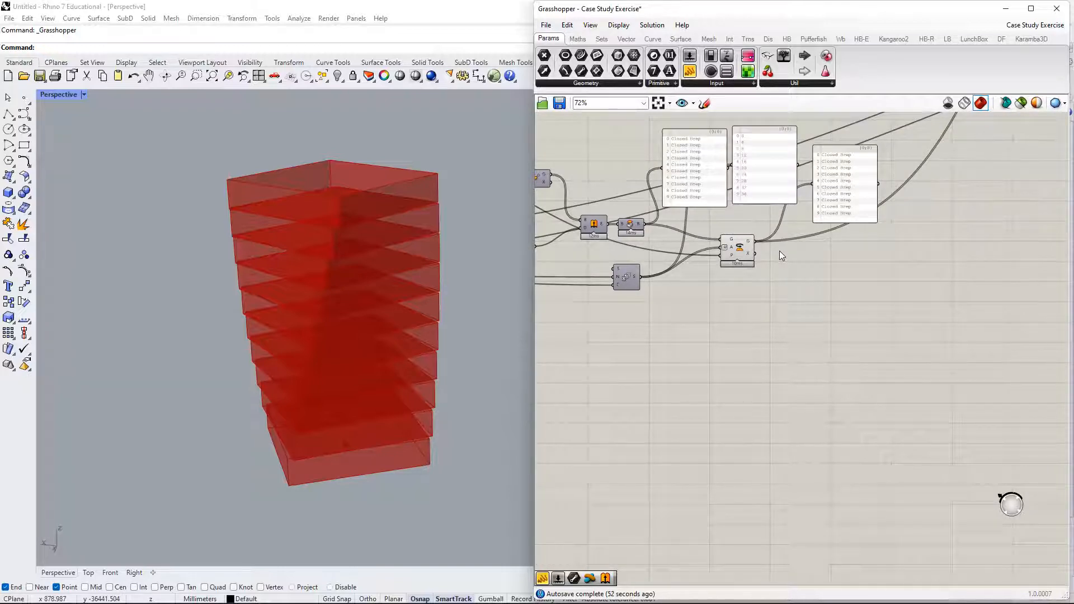
Turn on the preview of the Sunpath component and frame the whole sun-path dome around the tower in the Perspective viewport.
{"action": "scroll", "coordinate": [779, 251], "scroll_direction": "down", "scroll_amount": 3}
{"action": "right_click_drag", "start_coordinate": [797, 275], "coordinate": [763, 493]}
{"action": "right_click_drag", "start_coordinate": [793, 252], "coordinate": [875, 314]}
{"action": "right_click_drag", "start_coordinate": [863, 354], "coordinate": [774, 318]}
{"action": "scroll", "coordinate": [840, 321], "scroll_direction": "down", "scroll_amount": 1}
{"action": "right_click_drag", "start_coordinate": [840, 321], "coordinate": [735, 301]}
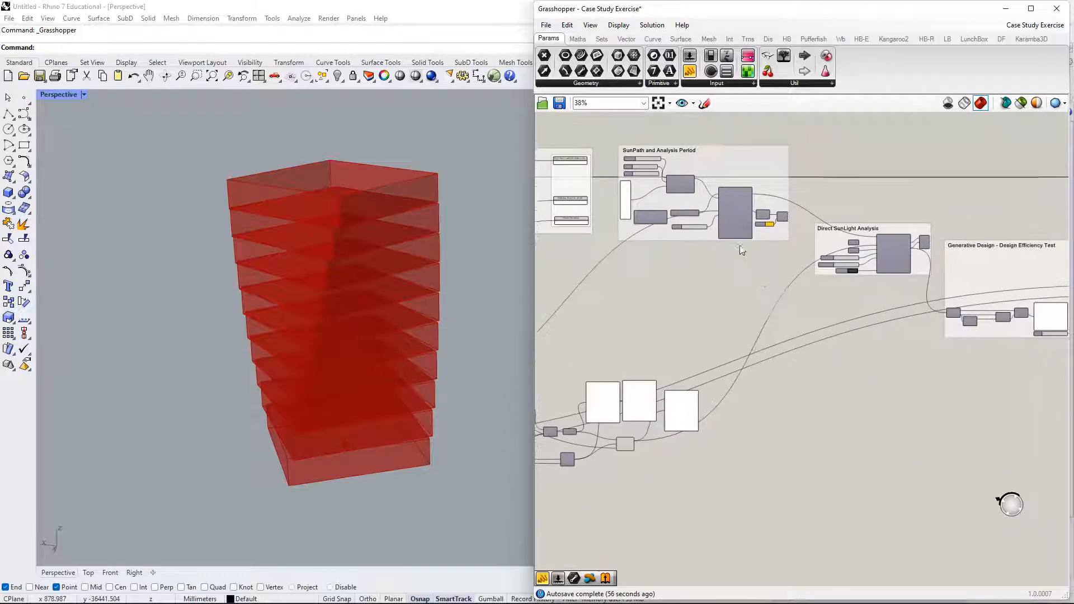
{"action": "scroll", "coordinate": [741, 250], "scroll_direction": "up", "scroll_amount": 4}
{"action": "right_click", "coordinate": [742, 182]}
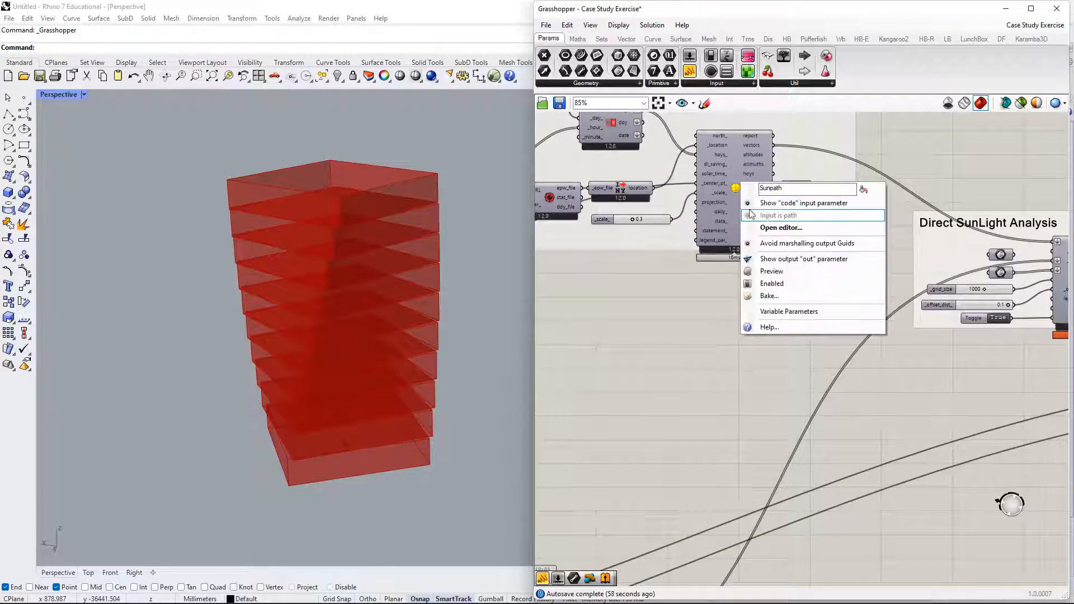
{"action": "right_click", "coordinate": [734, 205]}
{"action": "left_click", "coordinate": [772, 294]}
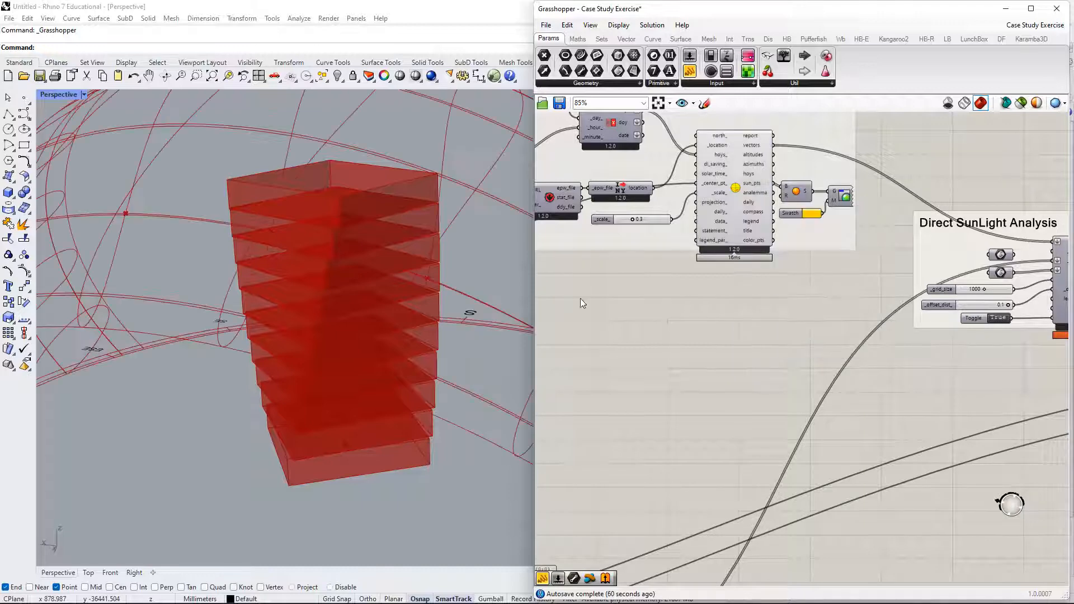
{"action": "scroll", "coordinate": [421, 300], "scroll_direction": "down", "scroll_amount": 3}
{"action": "right_click_drag", "start_coordinate": [350, 300], "coordinate": [311, 312], "text": "shift"}
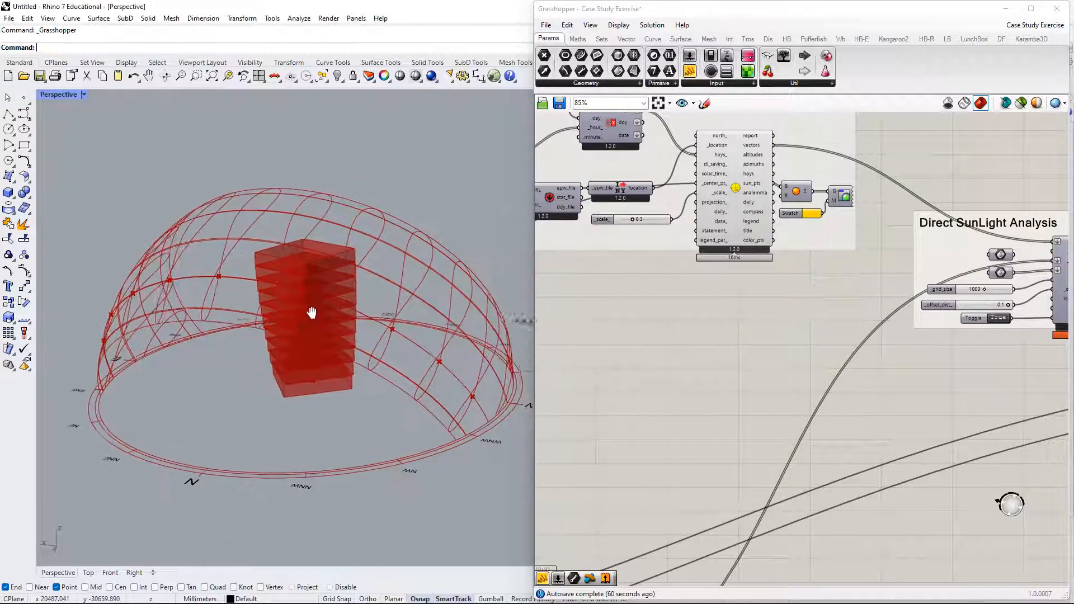
Turn on the preview of the DirectSunHours component in the Direct SunLight Analysis group and view the coloured tower.
{"action": "right_click_drag", "start_coordinate": [774, 352], "coordinate": [574, 308]}
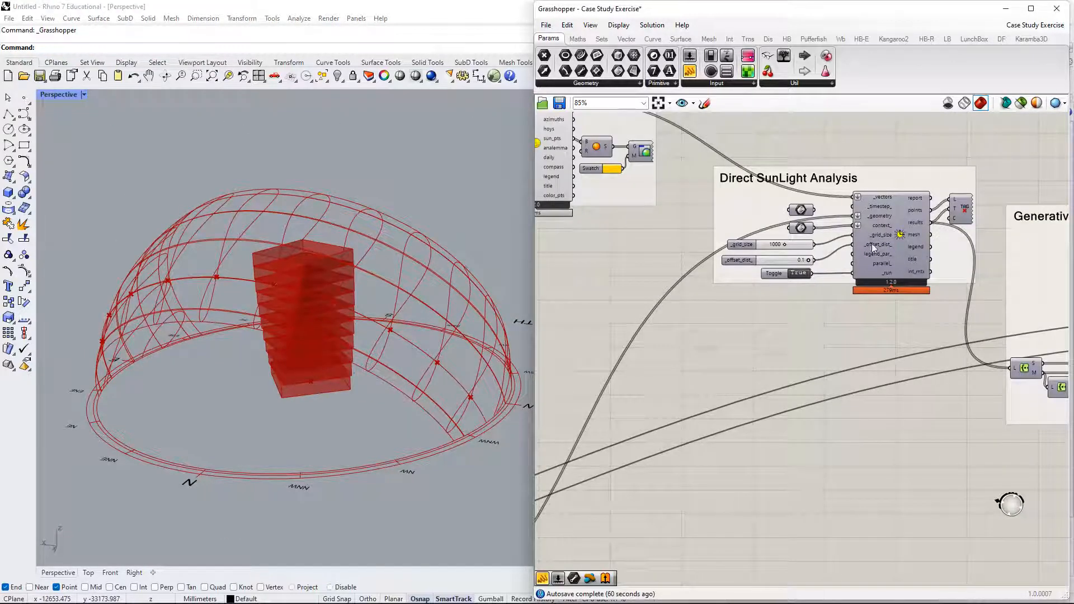
{"action": "right_click", "coordinate": [901, 235]}
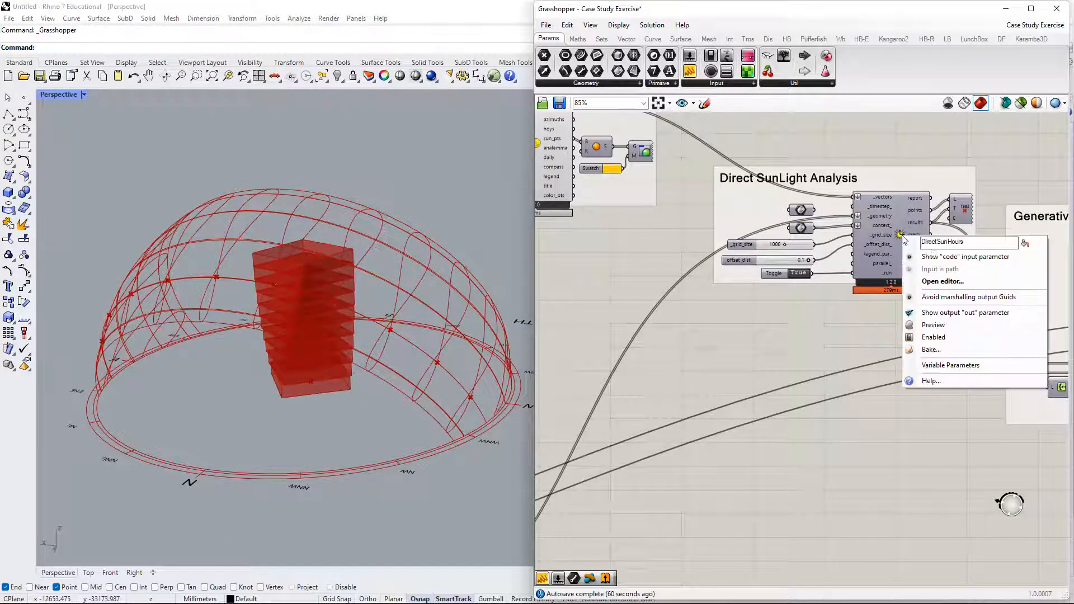
{"action": "left_click", "coordinate": [951, 337]}
{"action": "right_click_drag", "start_coordinate": [325, 335], "coordinate": [516, 354]}
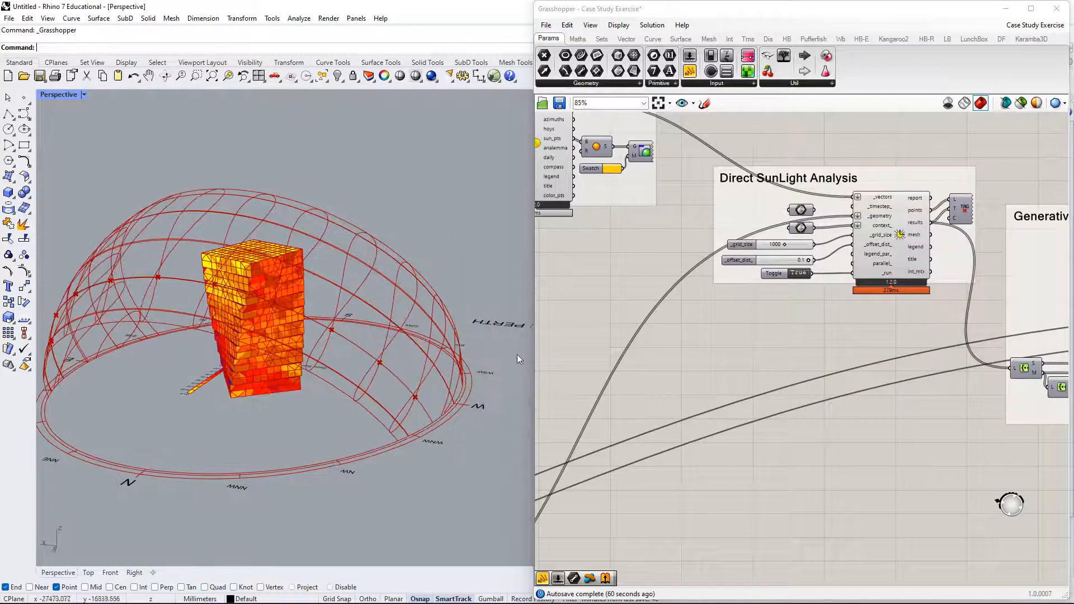
Select the Generative Design - Design Efficiency Test group and examine its component chain and incoming wires.
{"action": "right_click_drag", "start_coordinate": [1026, 434], "coordinate": [721, 379]}
{"action": "left_click_drag", "start_coordinate": [758, 260], "coordinate": [756, 295]}
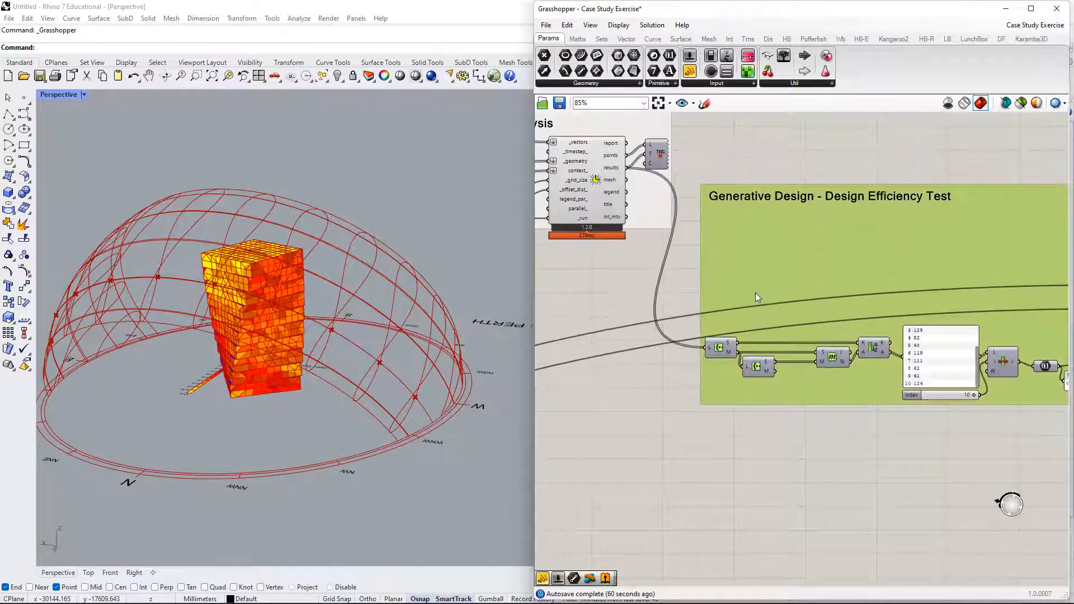
{"action": "scroll", "coordinate": [864, 298], "scroll_direction": "down", "scroll_amount": 3}
{"action": "right_click_drag", "start_coordinate": [785, 292], "coordinate": [586, 252]}
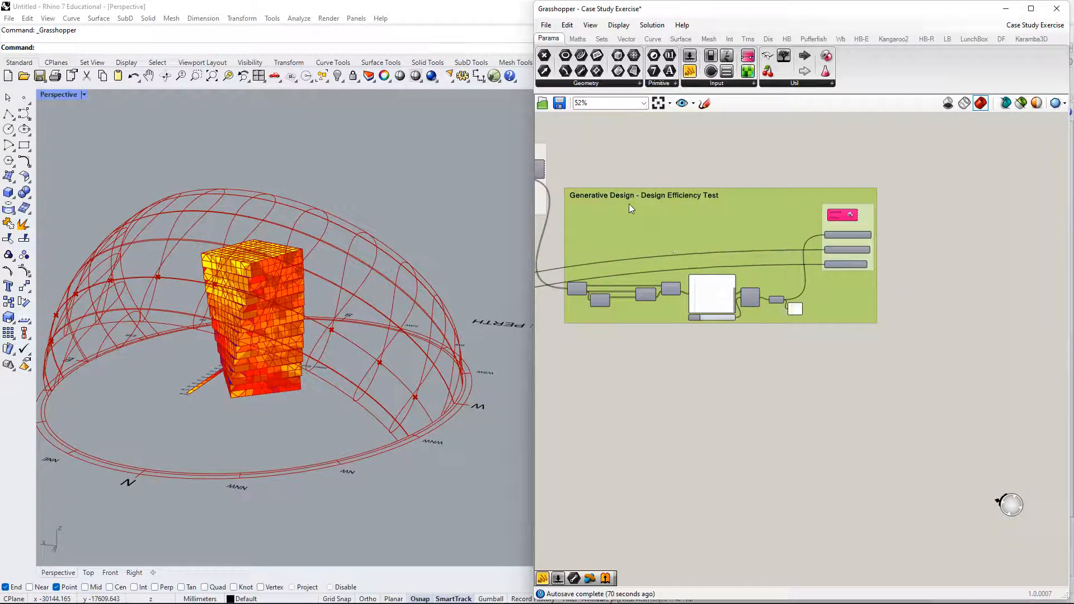
{"action": "scroll", "coordinate": [741, 327], "scroll_direction": "up", "scroll_amount": 2}
{"action": "scroll", "coordinate": [741, 328], "scroll_direction": "down", "scroll_amount": 2}
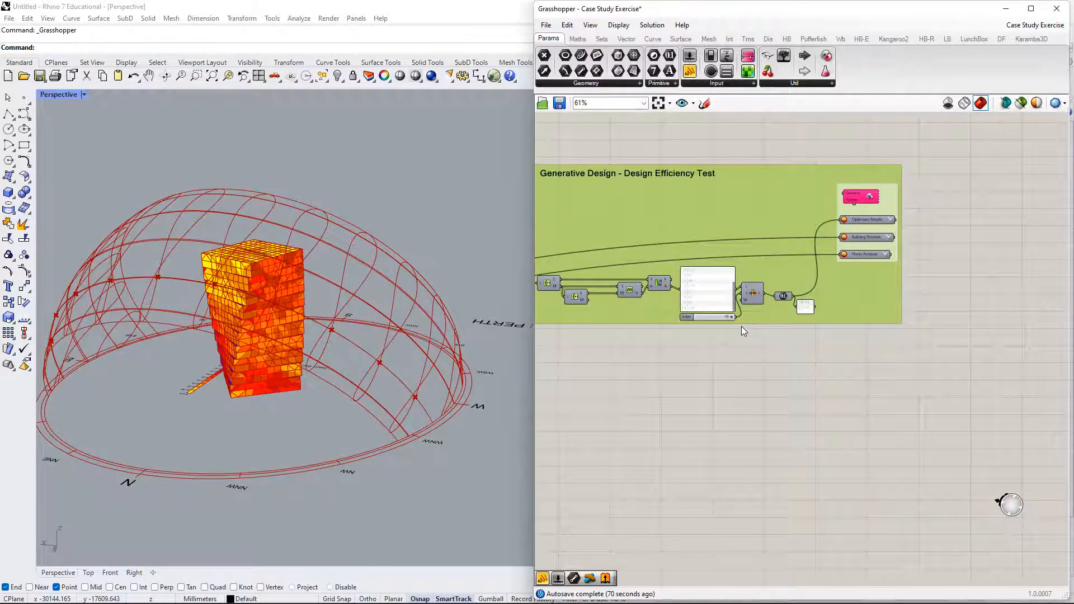
{"action": "scroll", "coordinate": [737, 331], "scroll_direction": "down", "scroll_amount": 2}
{"action": "right_click_drag", "start_coordinate": [575, 288], "coordinate": [854, 272]}
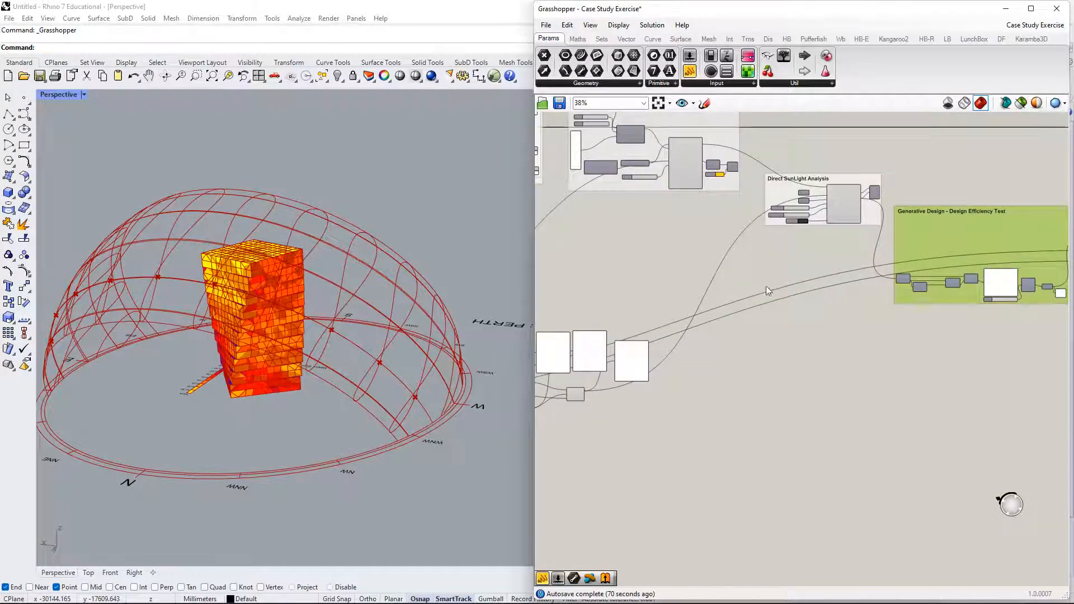